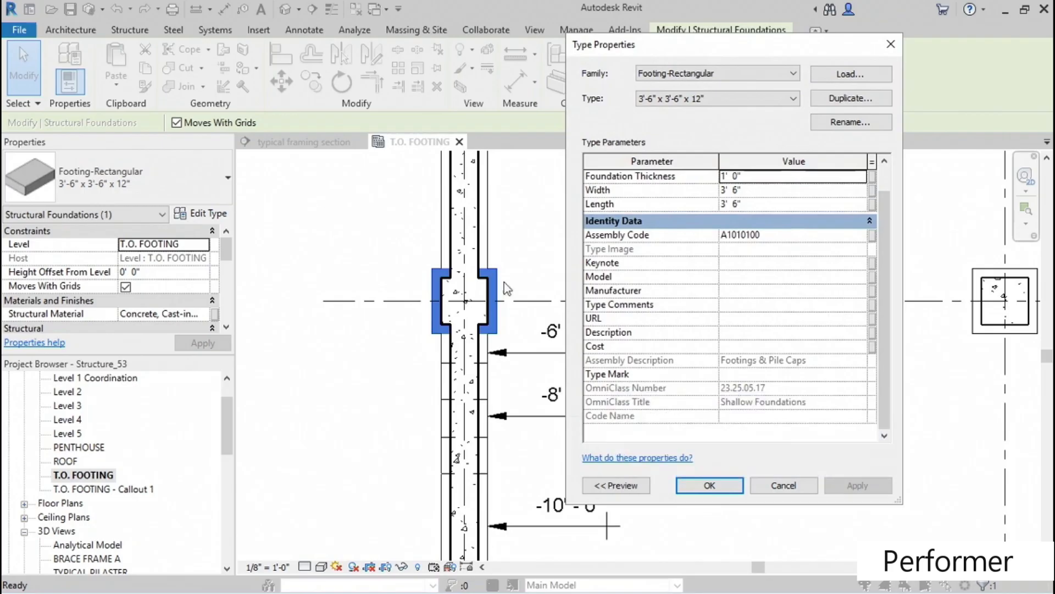
Set the Type Mark of the 3'-6" x 3'-6" x 12" rectangular footing type to F1.
click(744, 375)
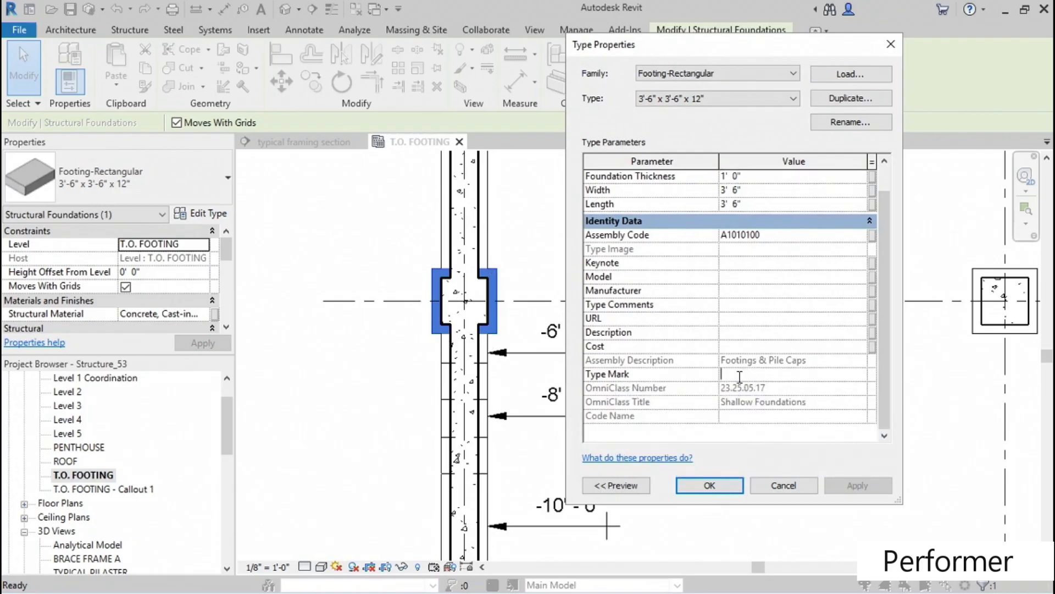
text(F1)
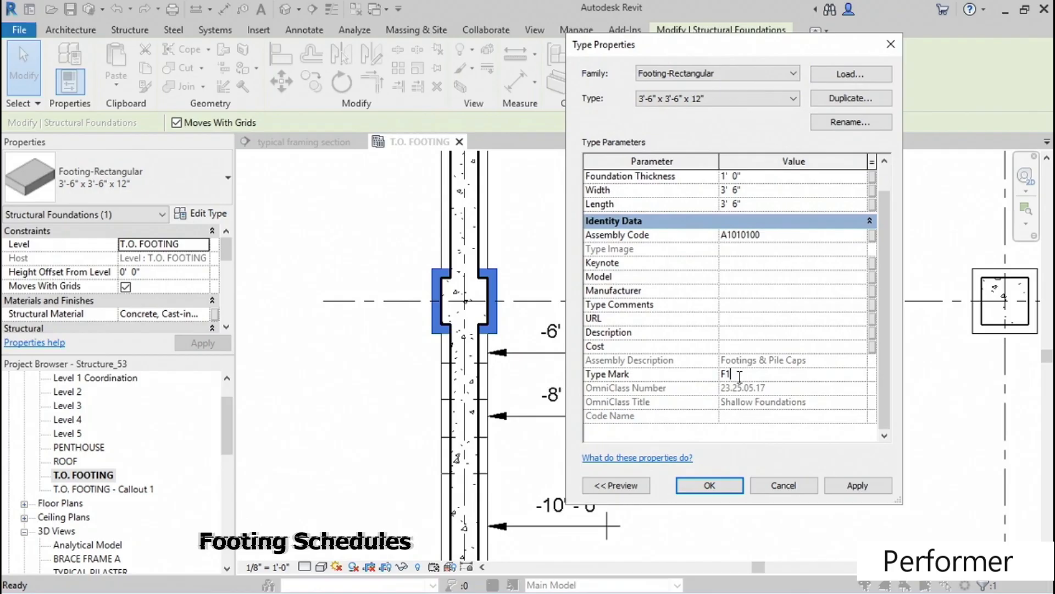
click(857, 484)
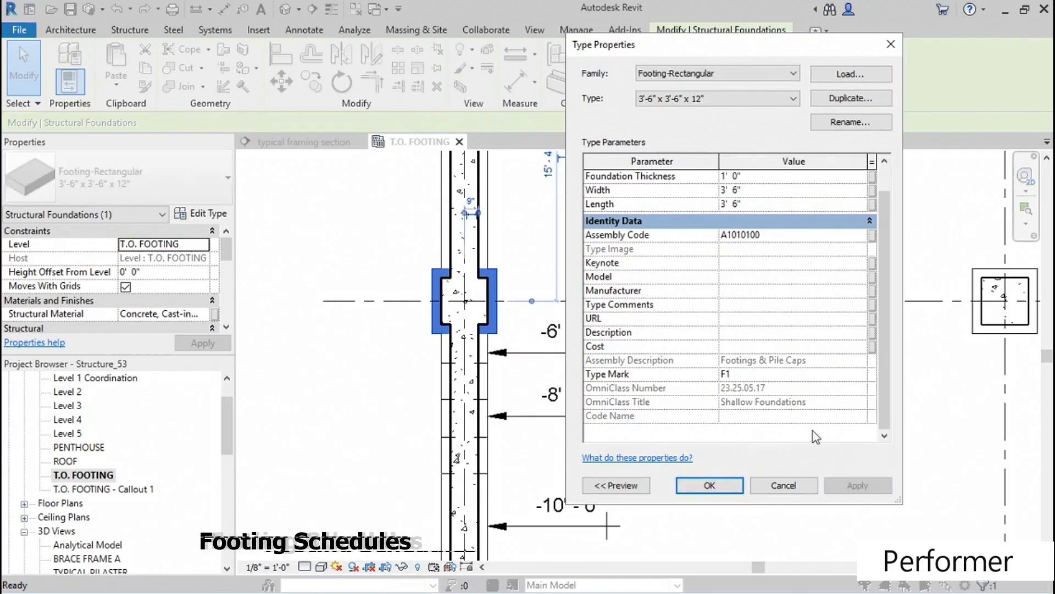
click(716, 484)
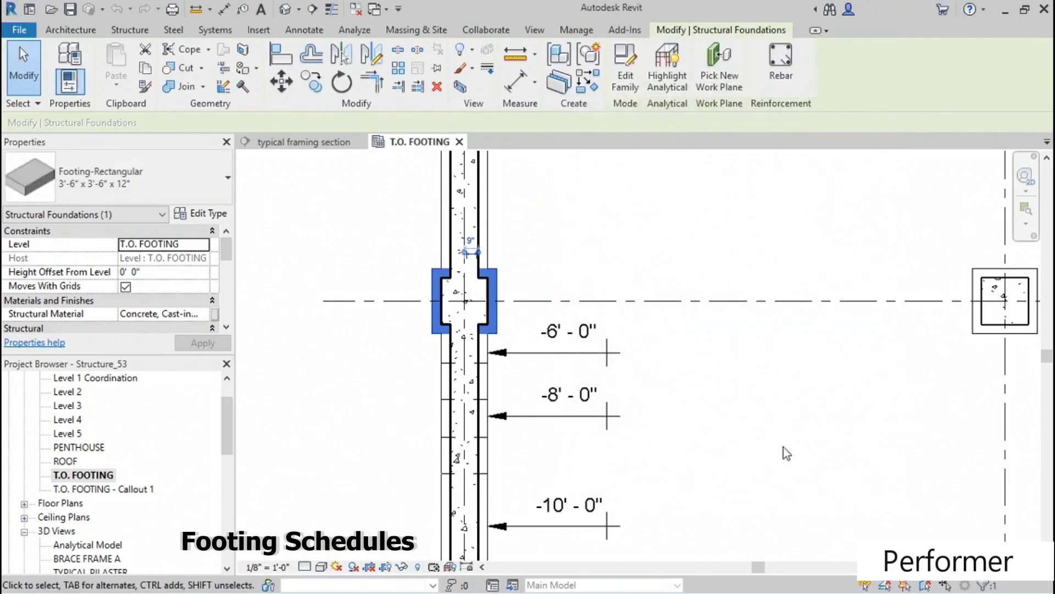
Check the Type Mark in the type properties of the isolated footing on the same grid line.
click(924, 372)
click(876, 397)
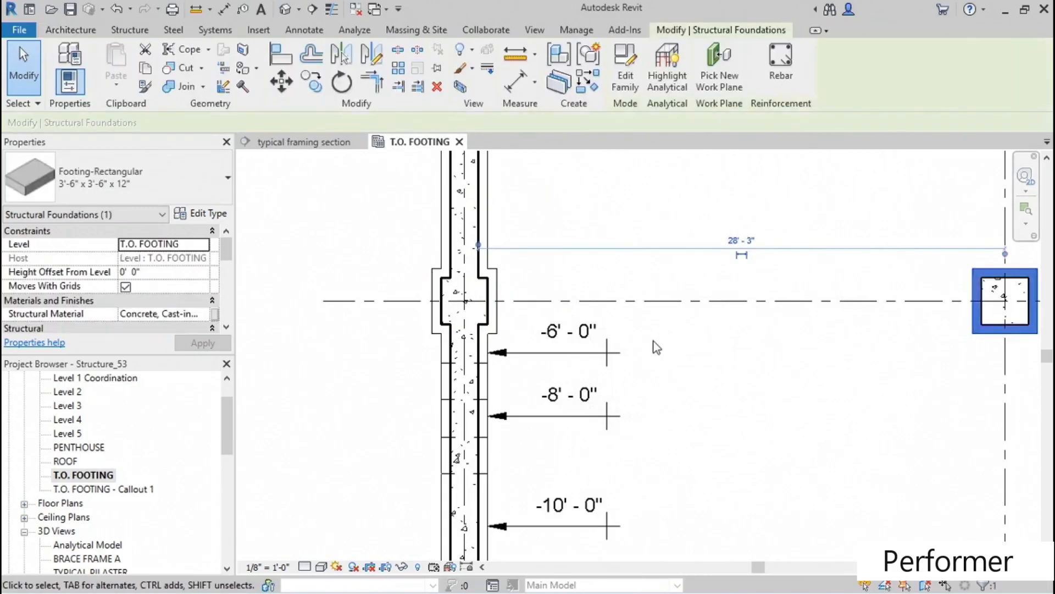
click(209, 215)
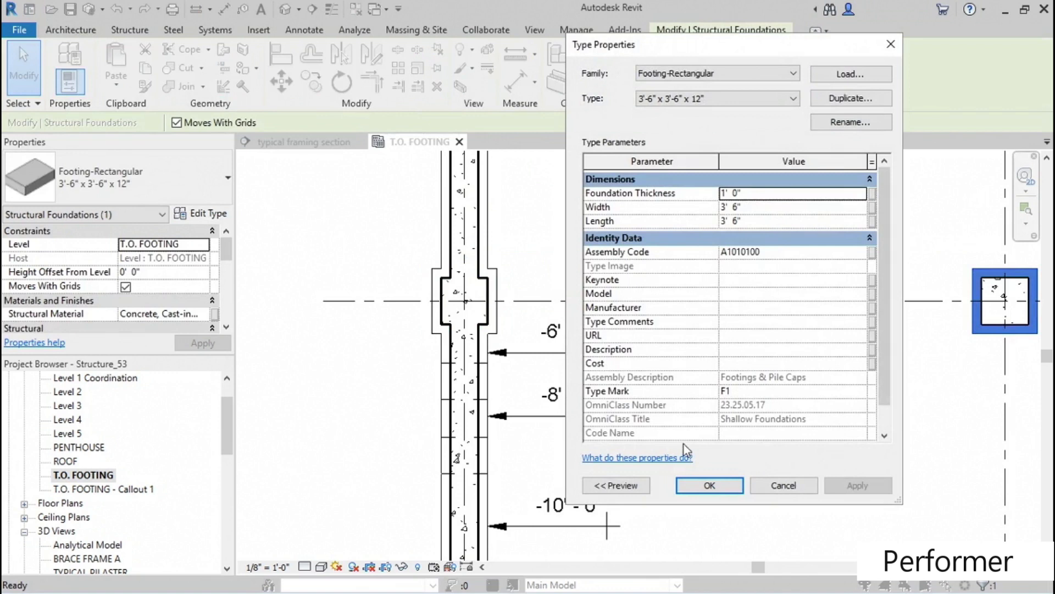
click(734, 485)
Duplicate the type of the footing inside the callout as 3'-6" x 3'-6" x 12" 2.
middle_drag(737, 440, 742, 172)
key(Escape)
scroll(428, 397, up, 3)
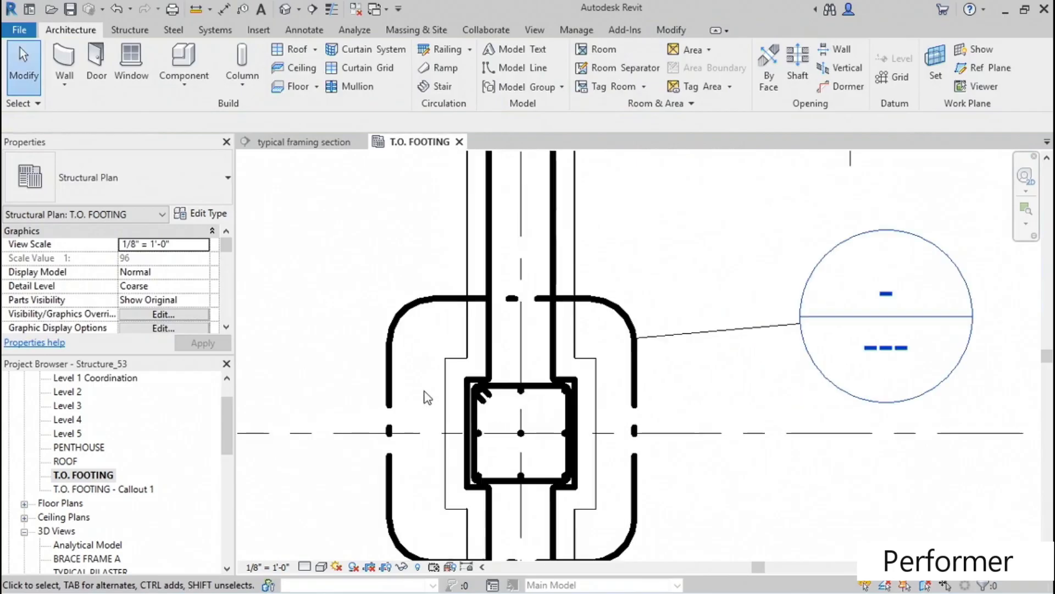
click(448, 362)
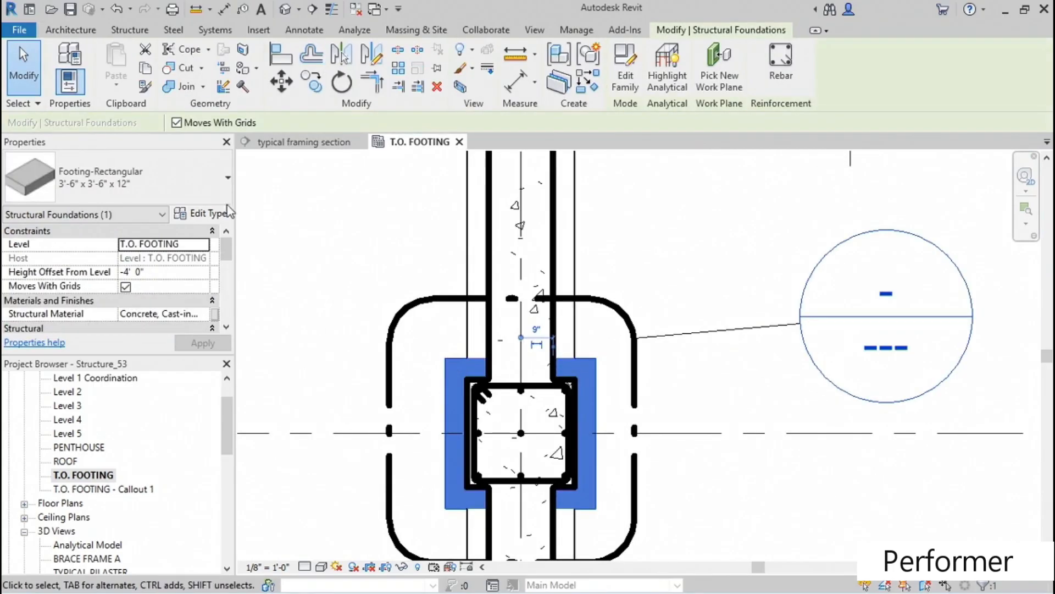
click(210, 216)
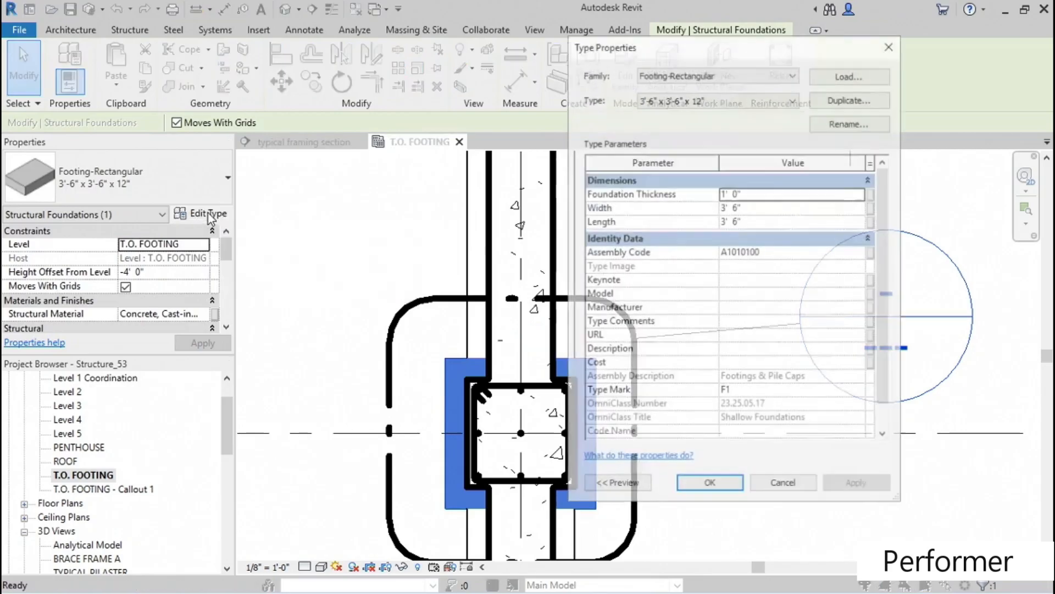
click(865, 104)
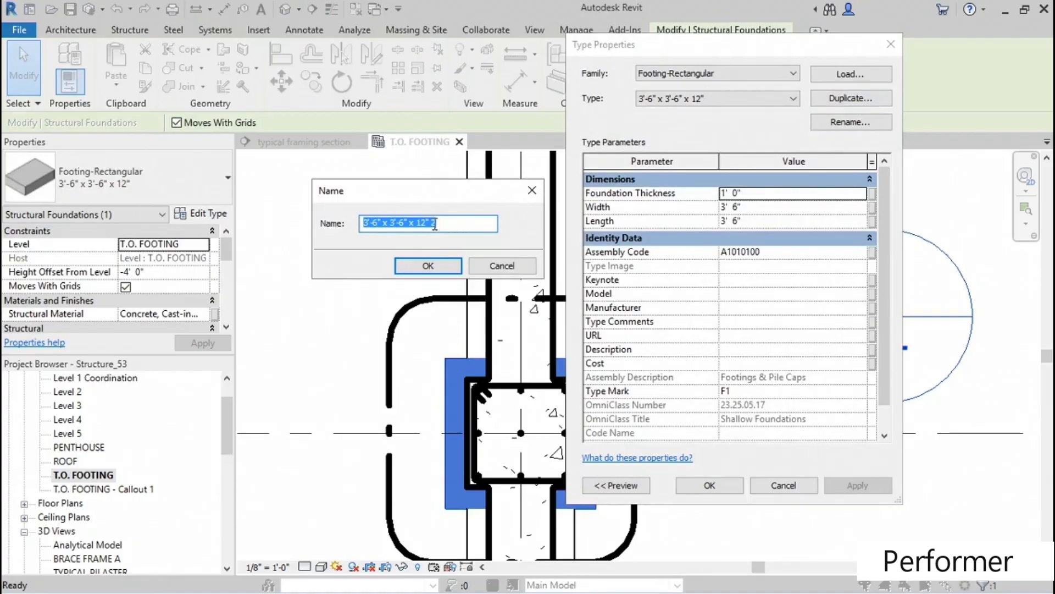
click(438, 266)
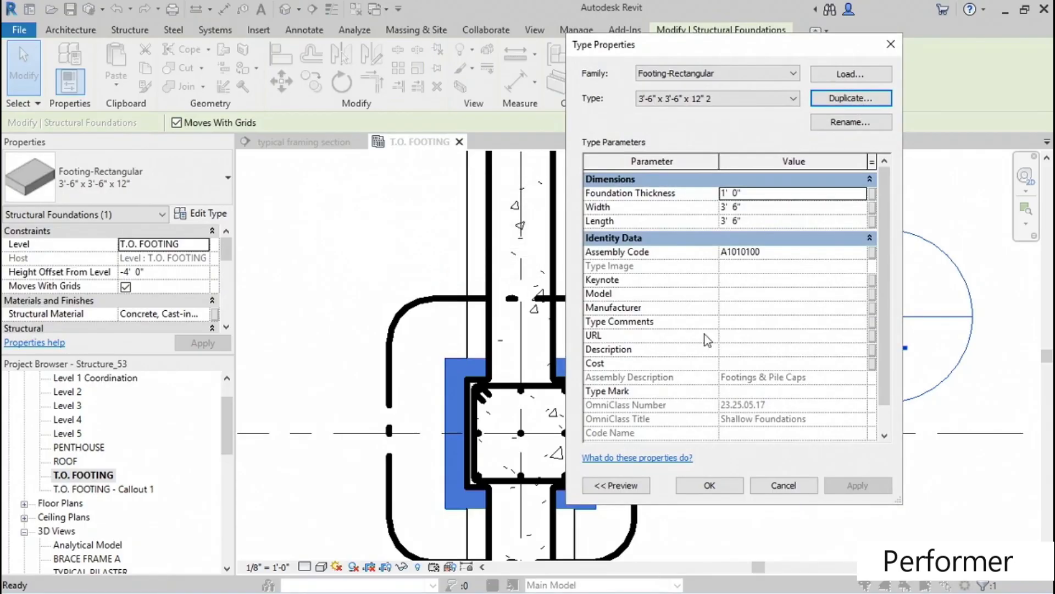
Set the Type Mark of the 3'-6" x 3'-6" x 12" 2 footing type to F2.
scroll(890, 270, down, 1)
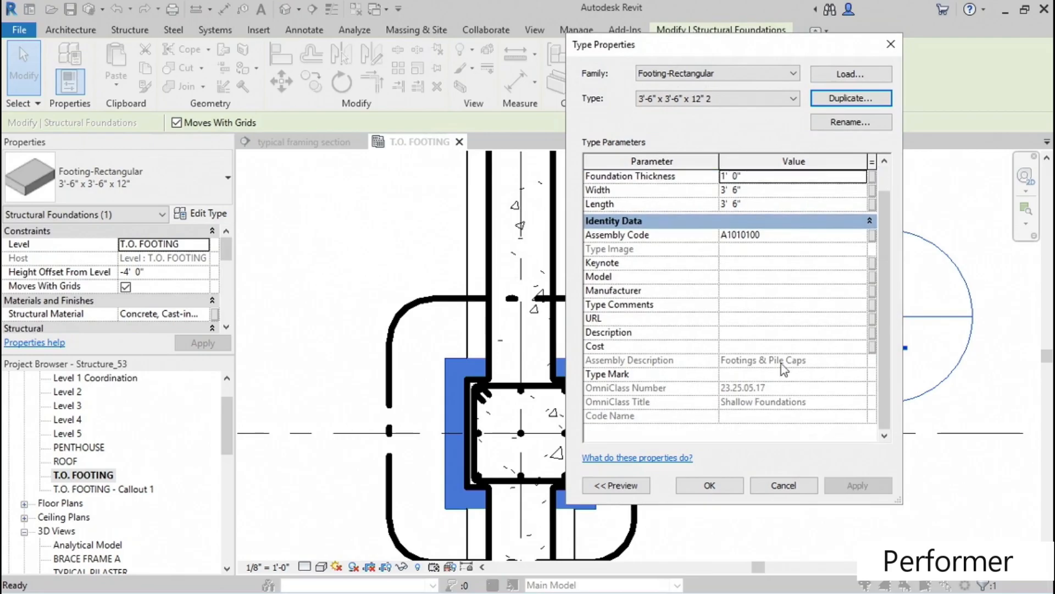
click(737, 376)
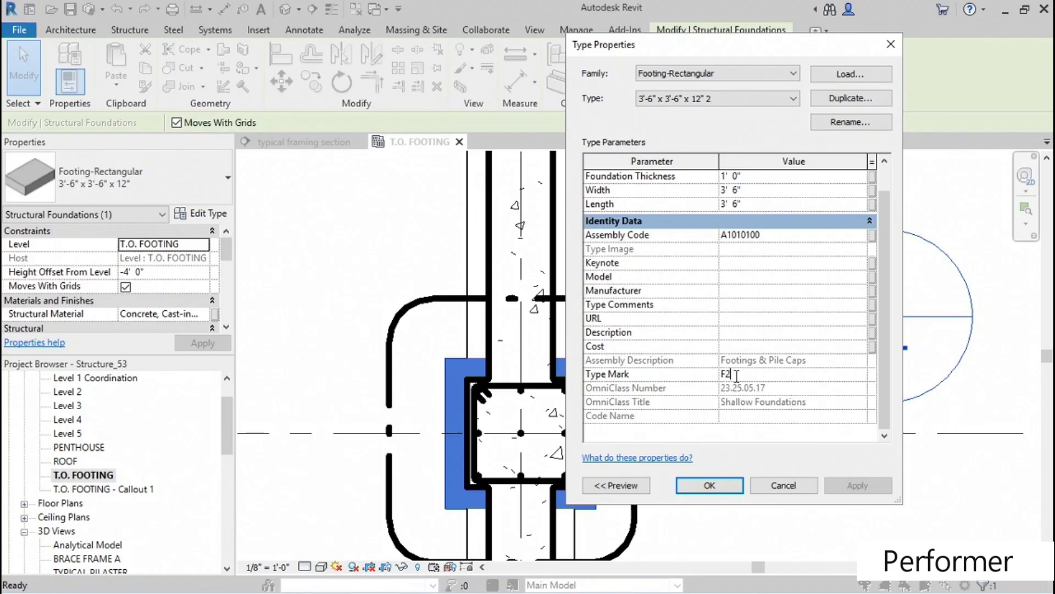
click(710, 485)
Duplicate the type of the two concrete columns at the curved wall's ends on grids B and E as 2'-6" x 3'-6".
scroll(642, 230, down, 6)
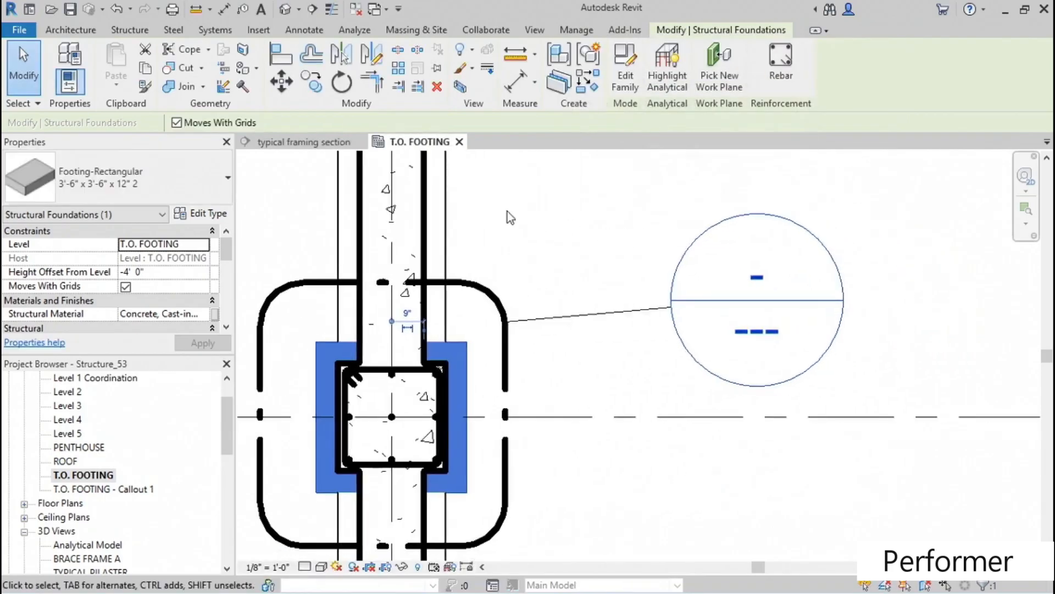
scroll(515, 237, down, 2)
middle_drag(781, 290, 644, 480)
click(740, 306)
scroll(793, 297, up, 4)
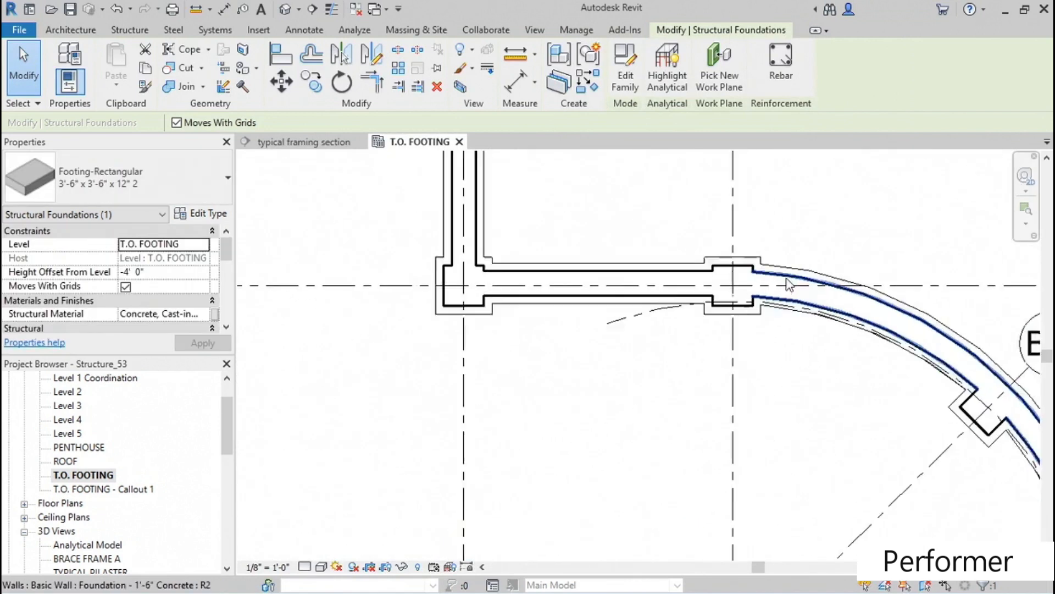
click(809, 223)
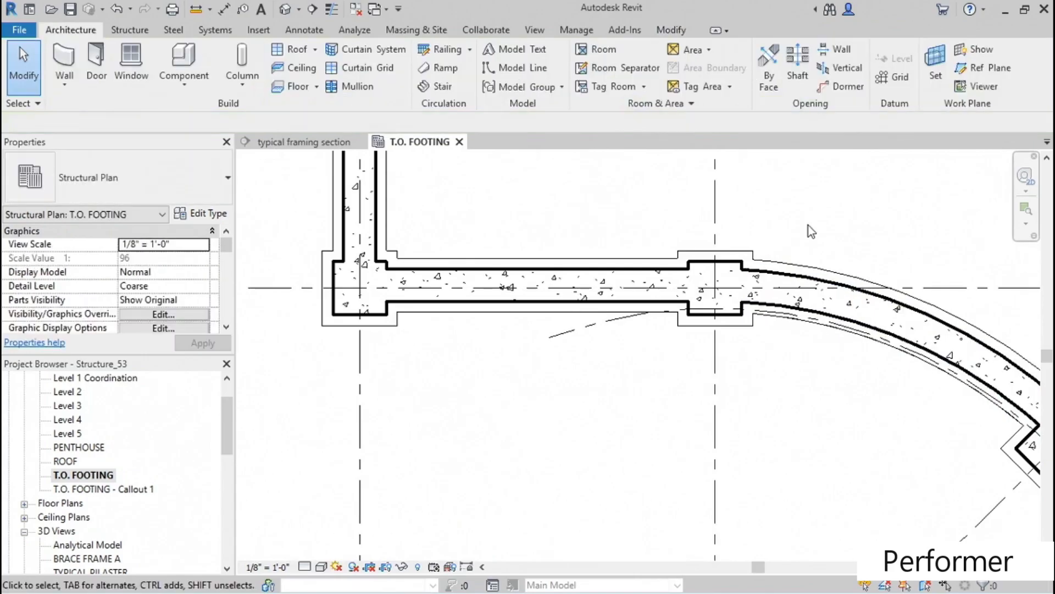
click(734, 324)
scroll(744, 339, up, 4)
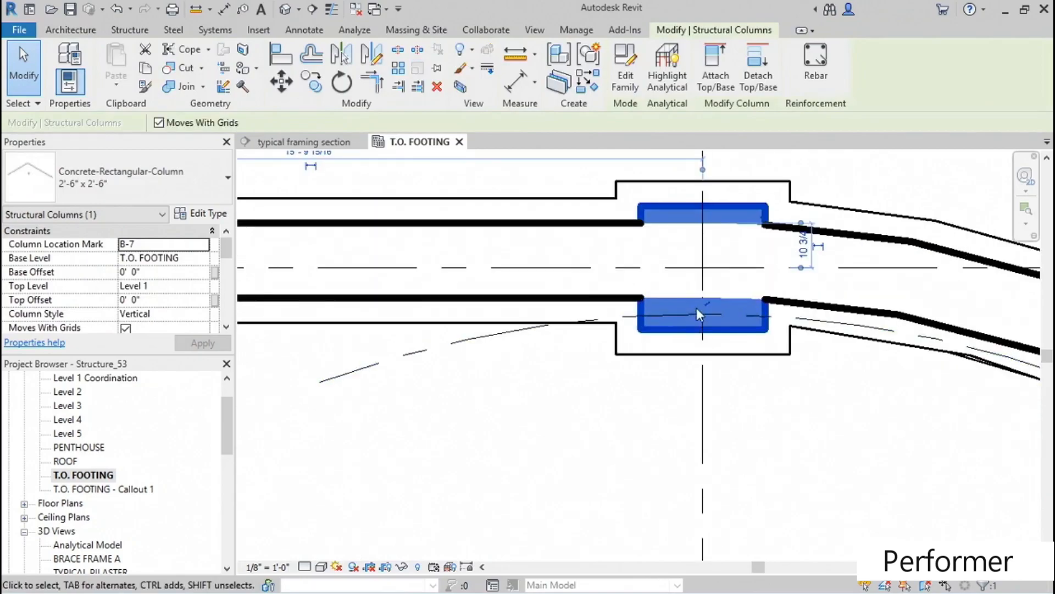
scroll(739, 352, down, 4)
middle_drag(754, 478, 744, 286)
middle_drag(736, 475, 757, 189)
scroll(736, 531, up, 4)
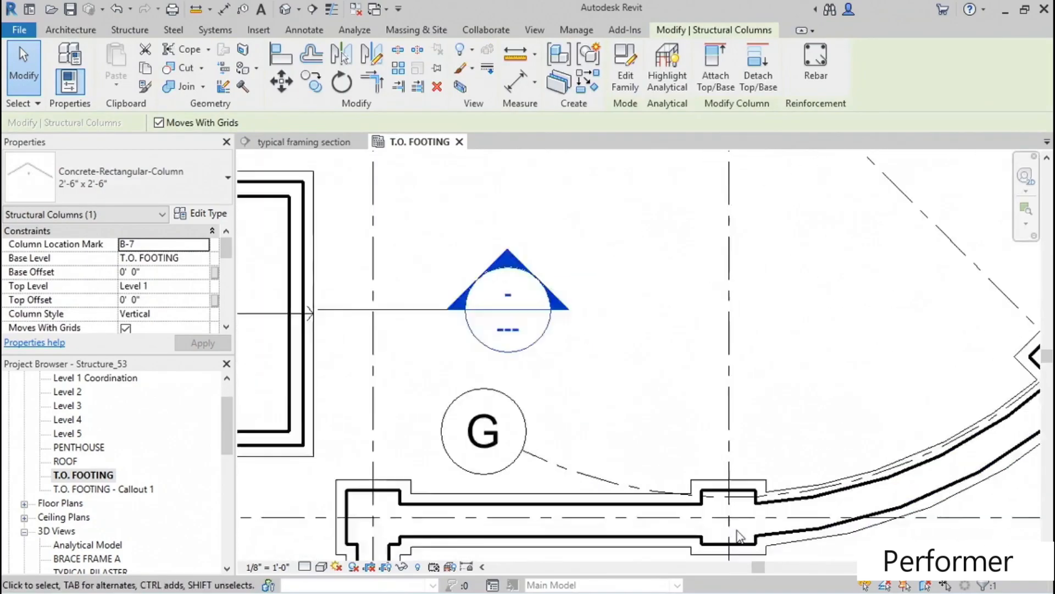
ctrl+click(745, 472)
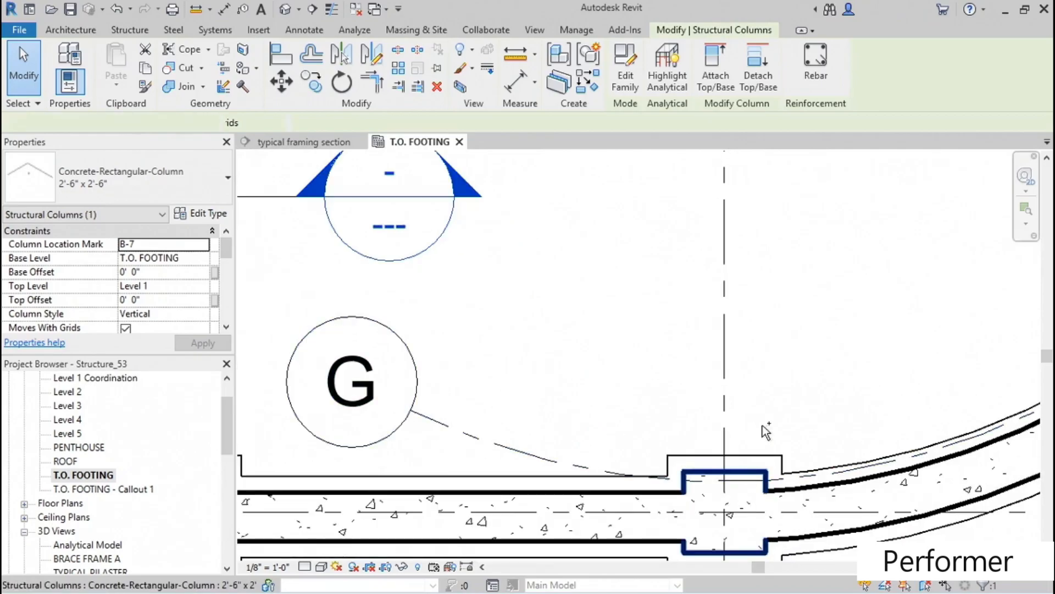
scroll(759, 422, down, 2)
scroll(754, 418, down, 3)
middle_drag(749, 358, 695, 322)
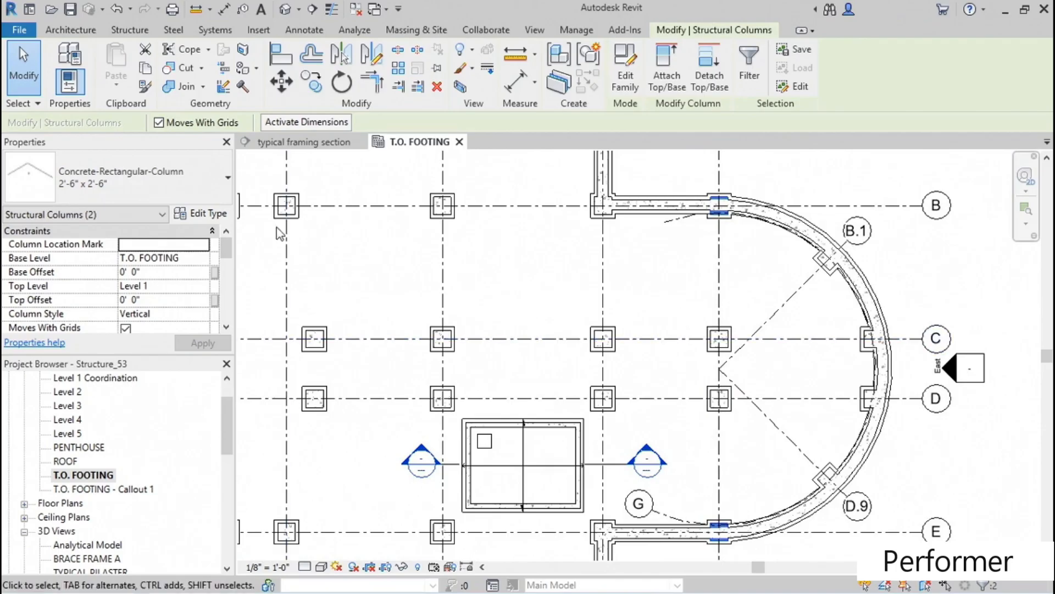
click(210, 215)
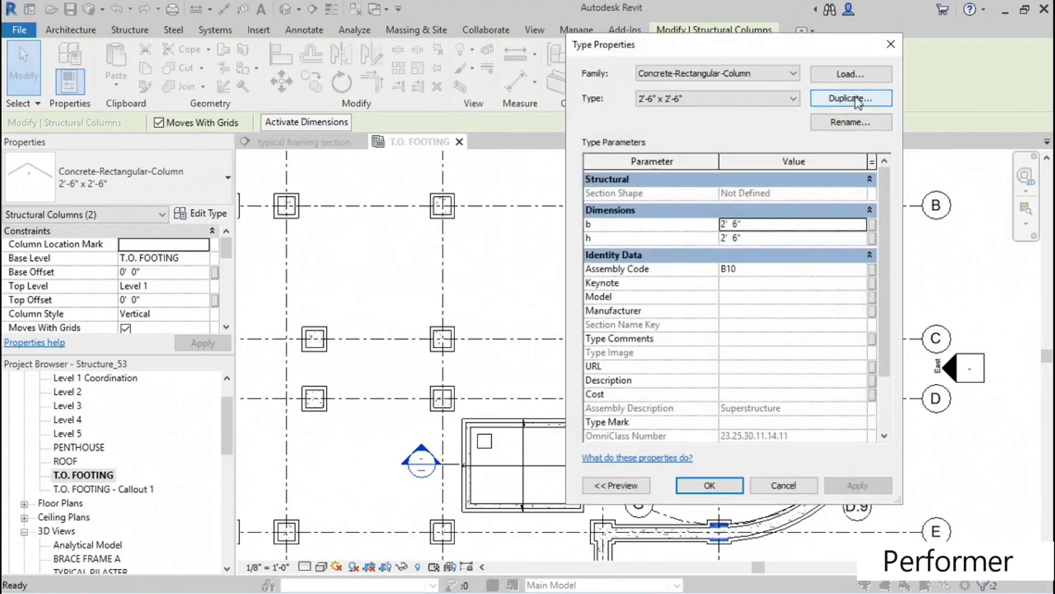
click(850, 98)
click(388, 222)
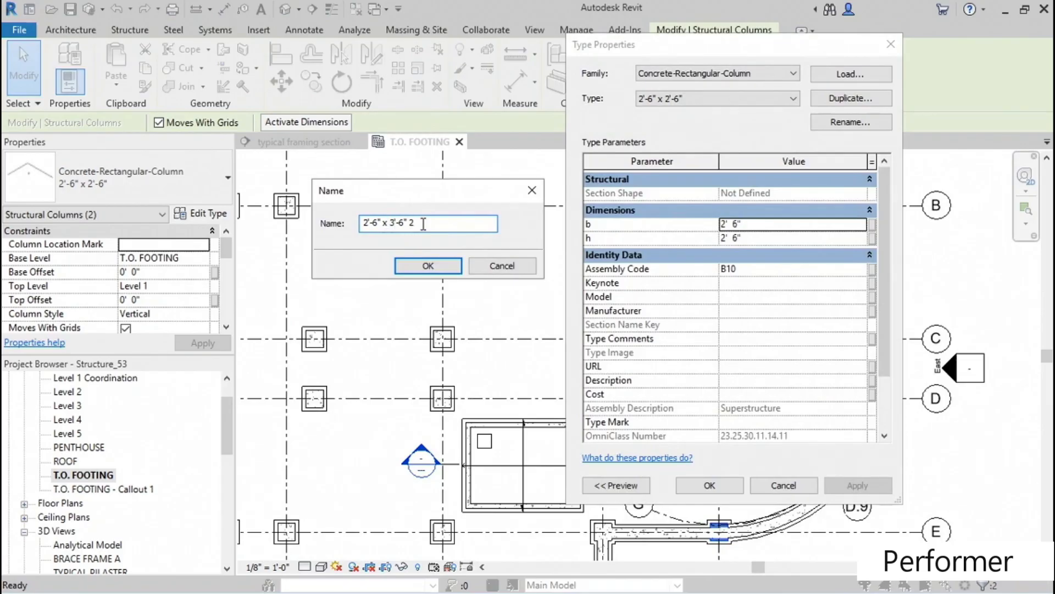
click(431, 267)
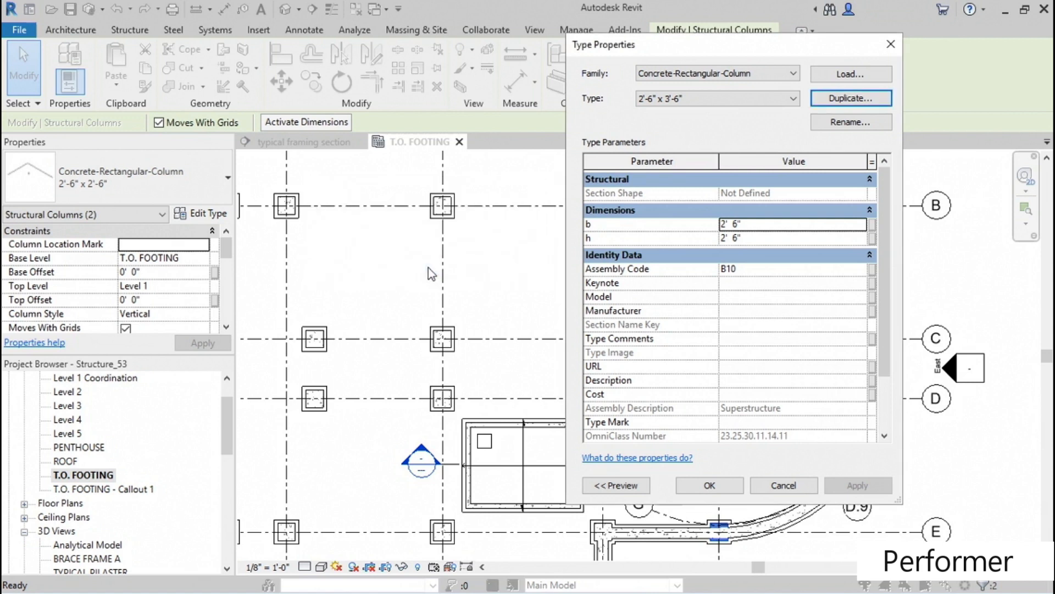
Set dimension h of the 2'-6" x 3'-6" column type to 3' 6".
click(725, 238)
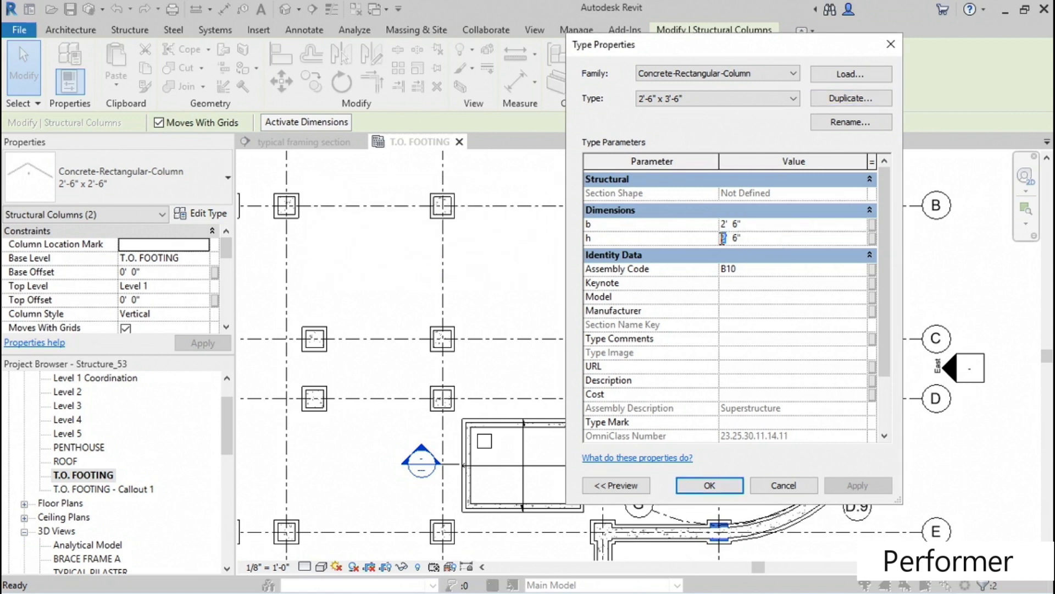
text(3)
click(724, 485)
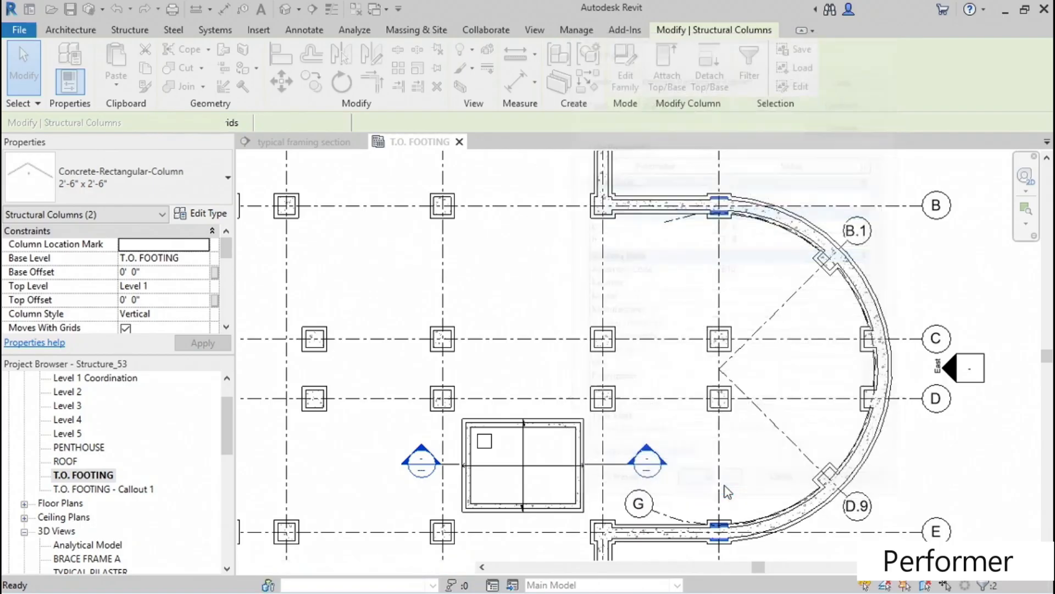
key(Escape)
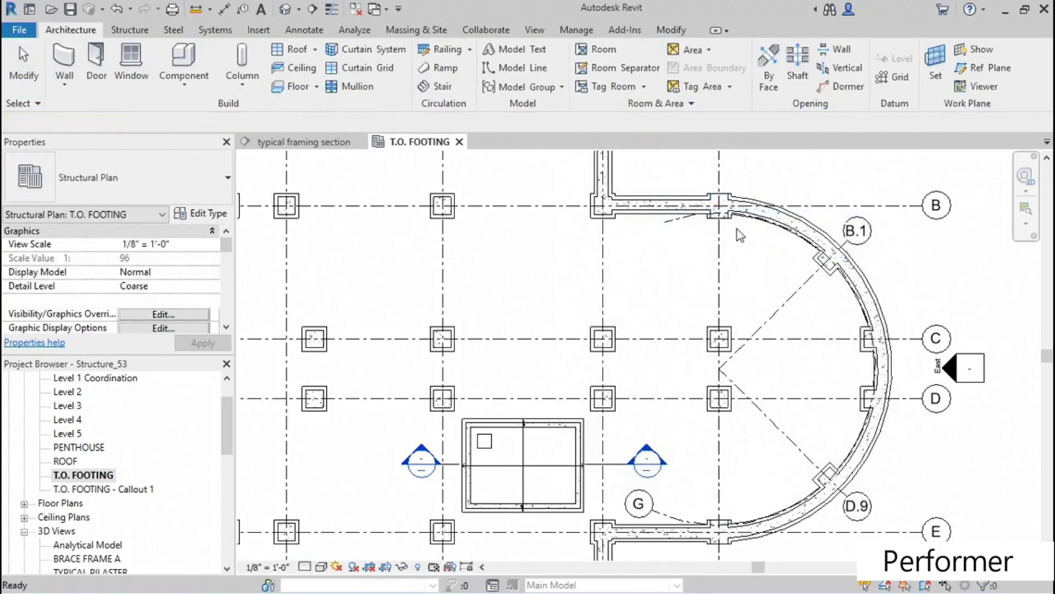
Duplicate the type of the two footings under the curved wall's end columns on grids B and E as 3'-6" x 4'-6" x 12".
click(734, 222)
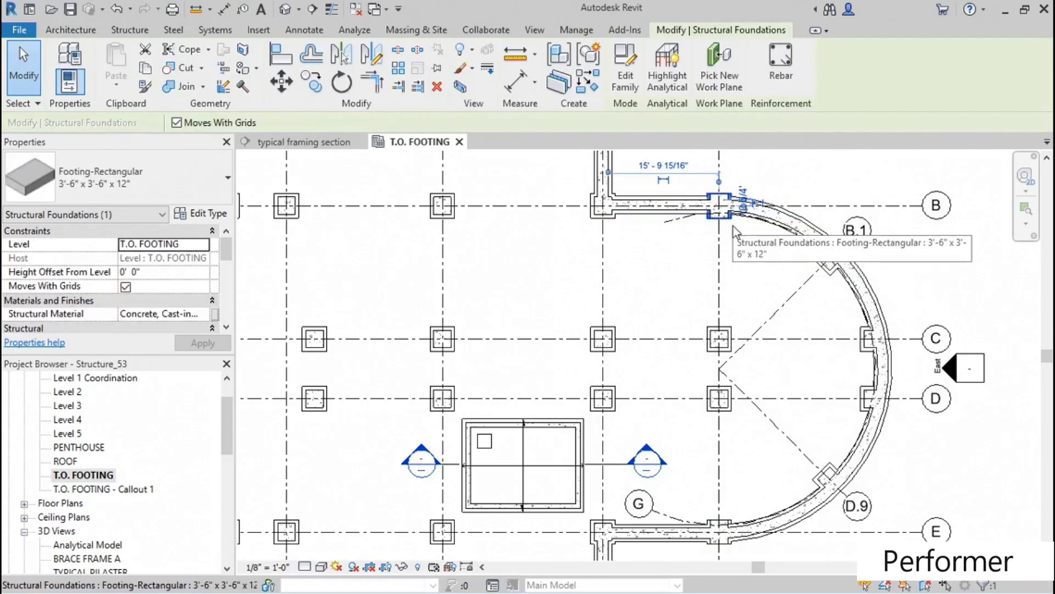
ctrl+click(731, 514)
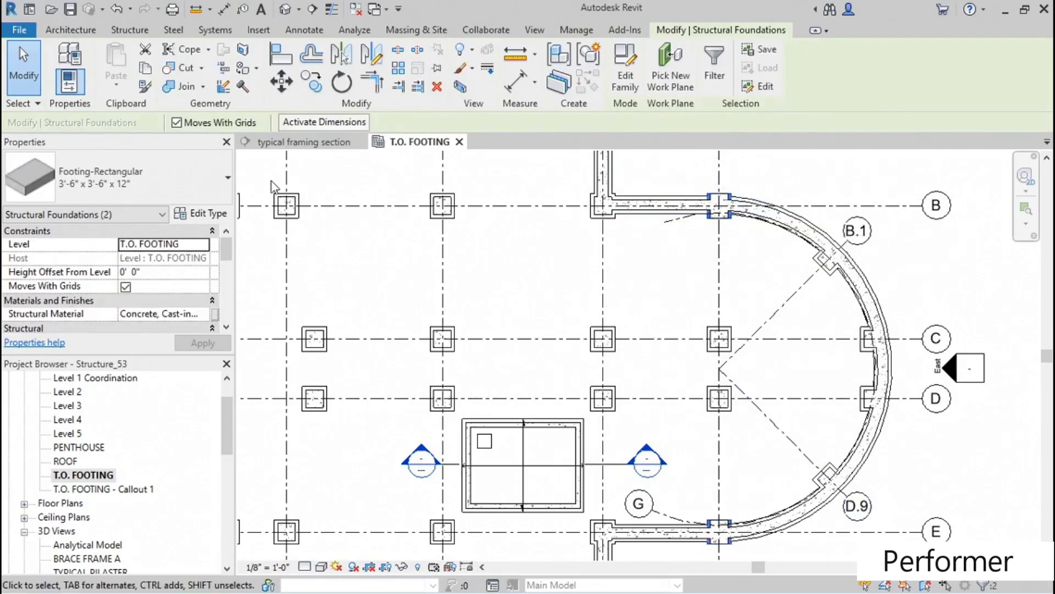
click(218, 218)
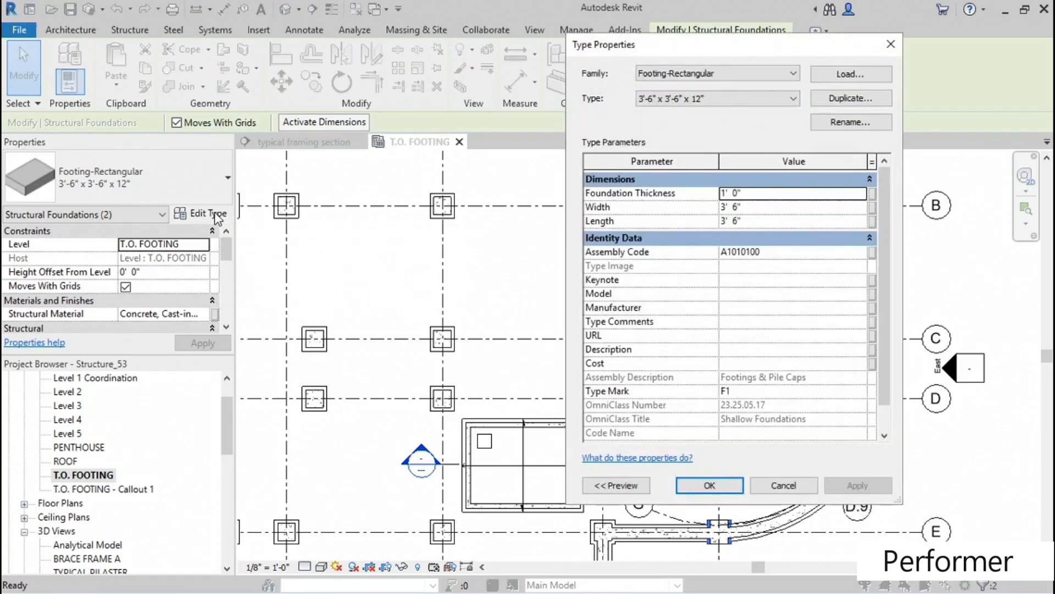
click(851, 98)
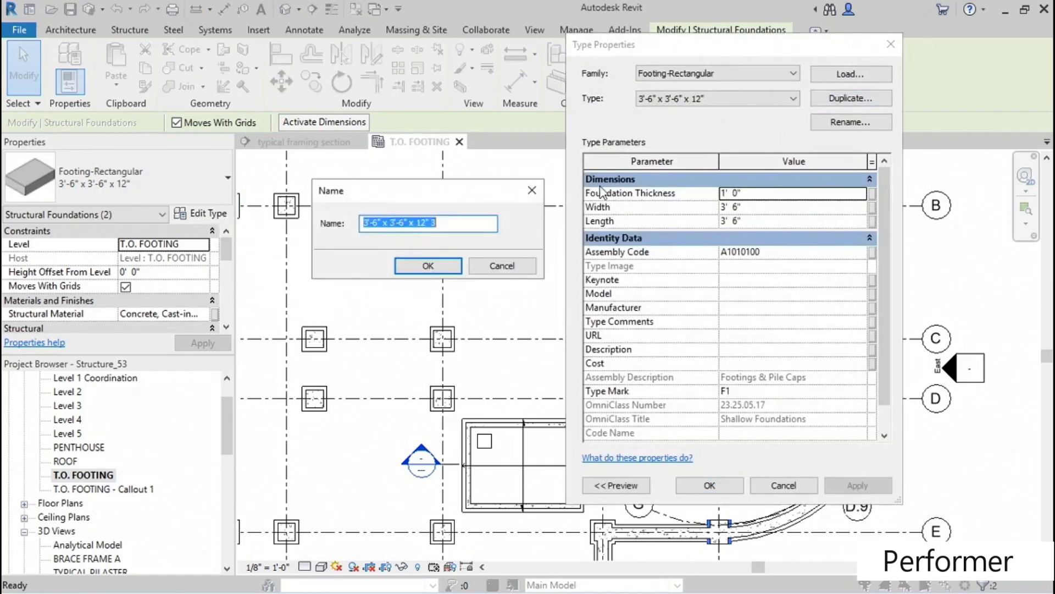
click(407, 223)
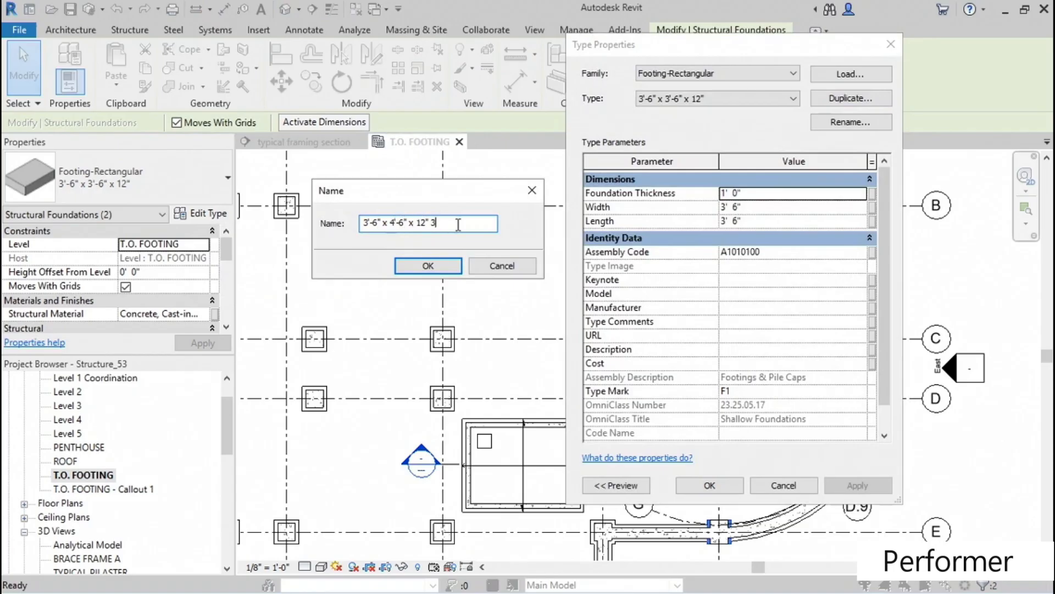
click(441, 266)
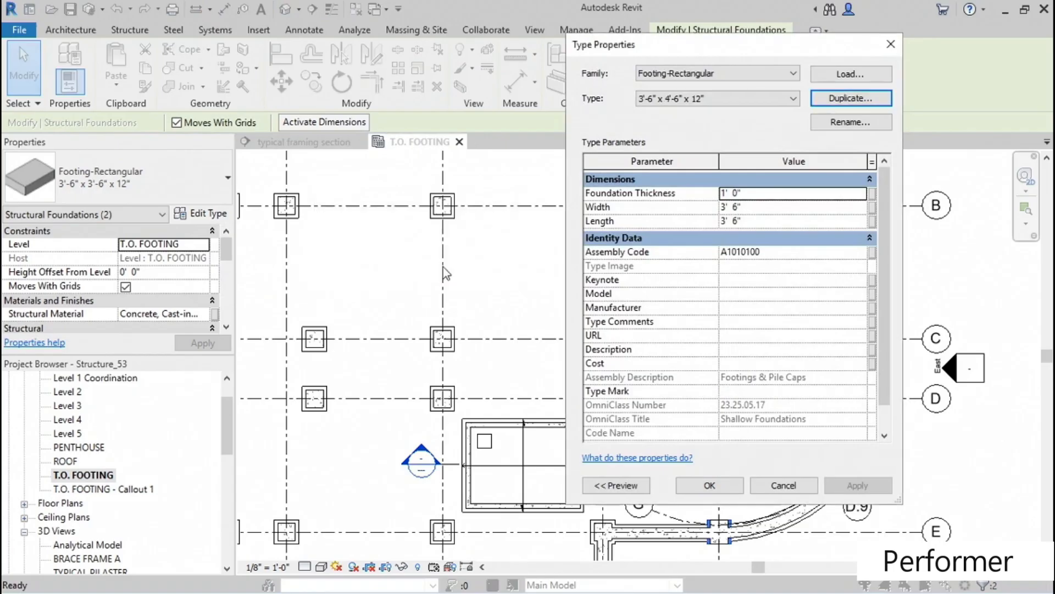
Set the Length of the 3'-6" x 4'-6" x 12" footing type to 4' 6".
click(724, 222)
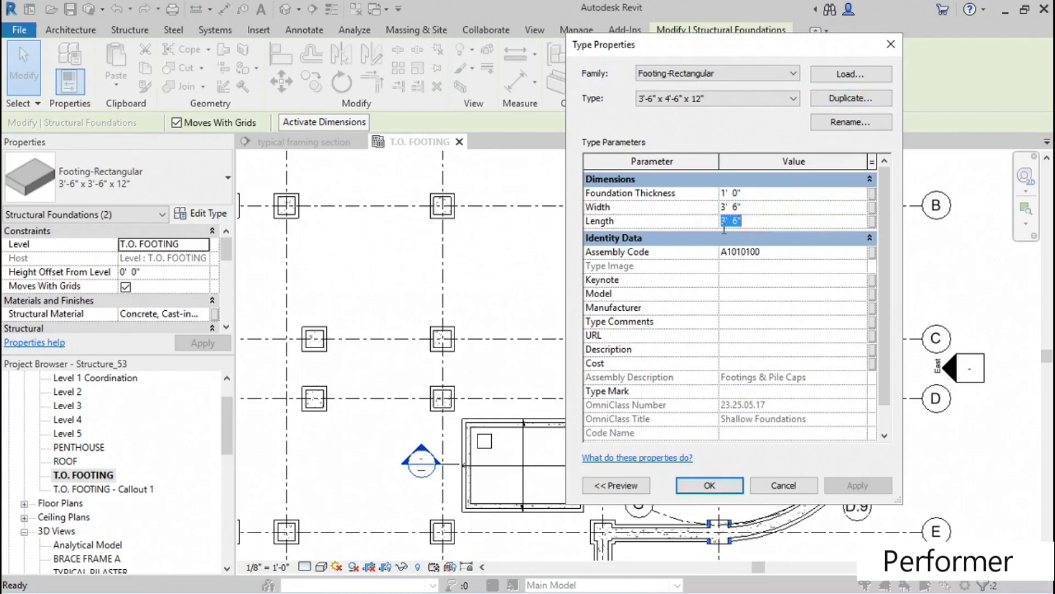
text(4)
click(710, 486)
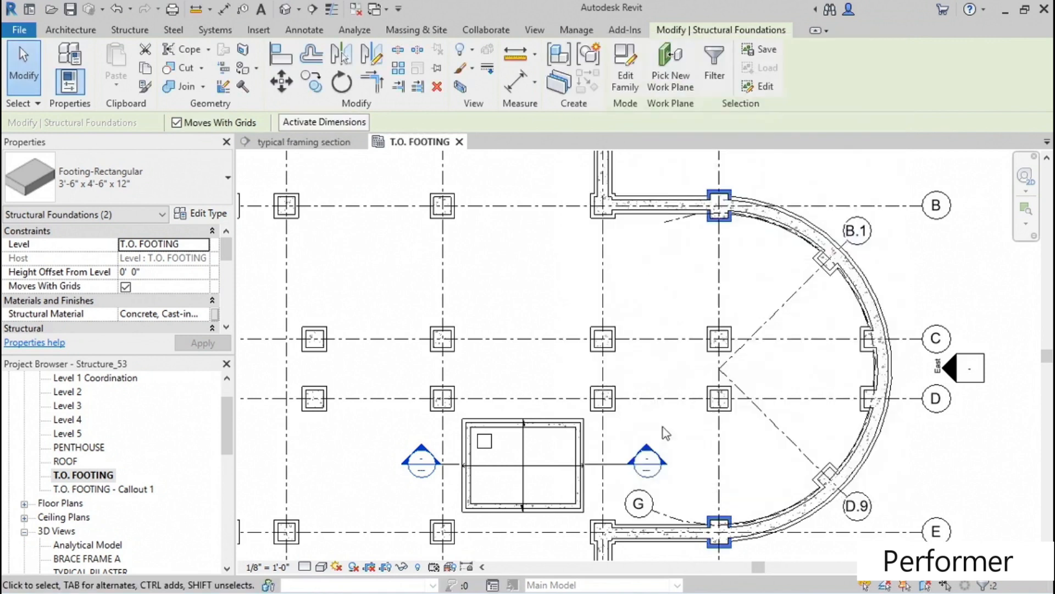
Set the Type Mark of the 3'-6" x 4'-6" x 12" rectangular footing type to F3.
click(210, 215)
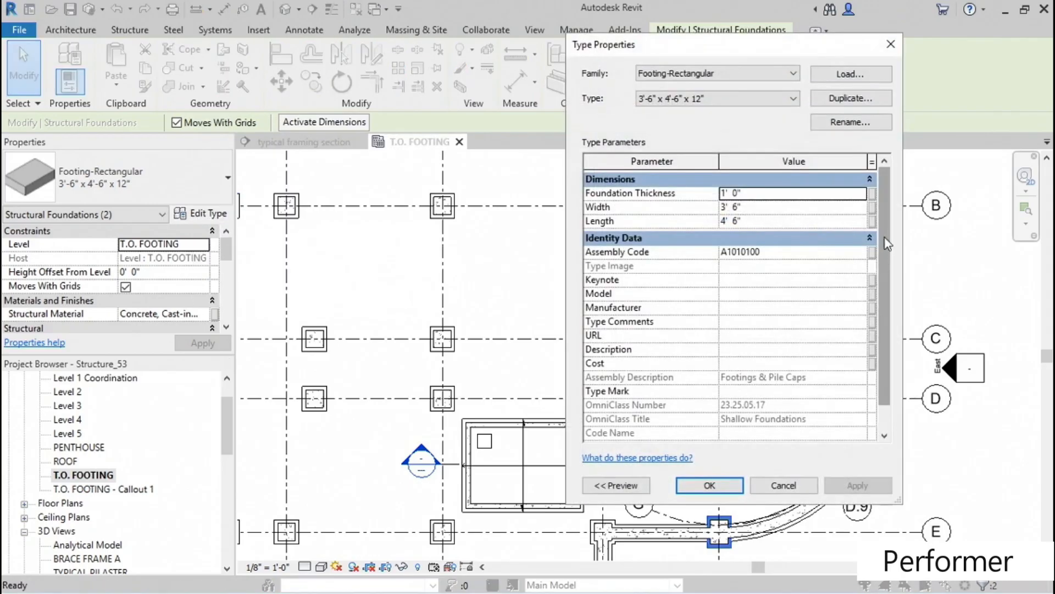
scroll(885, 238, down, 1)
click(753, 375)
text(F3)
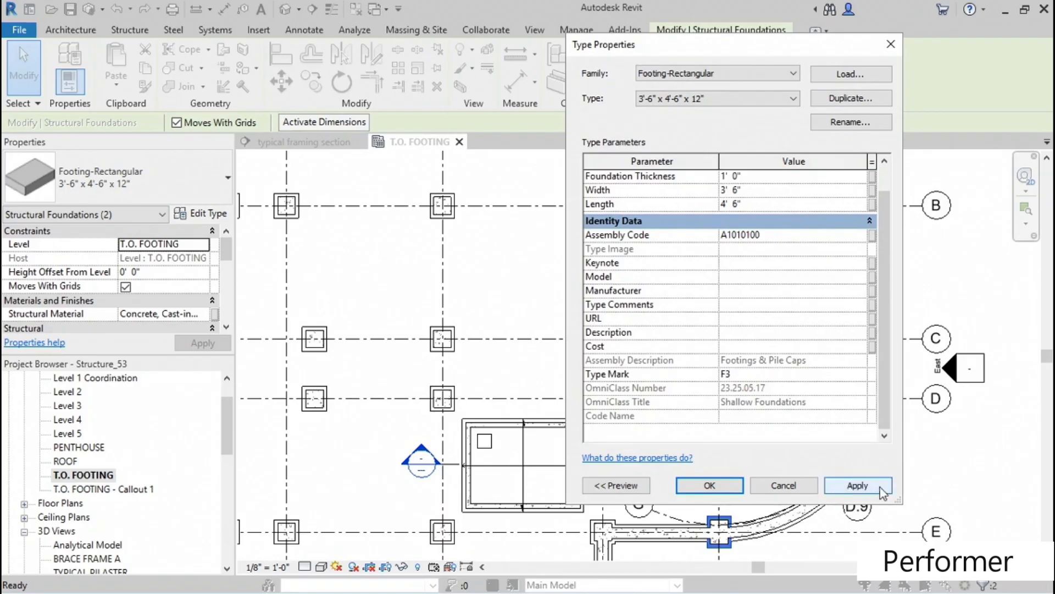
click(857, 485)
click(710, 484)
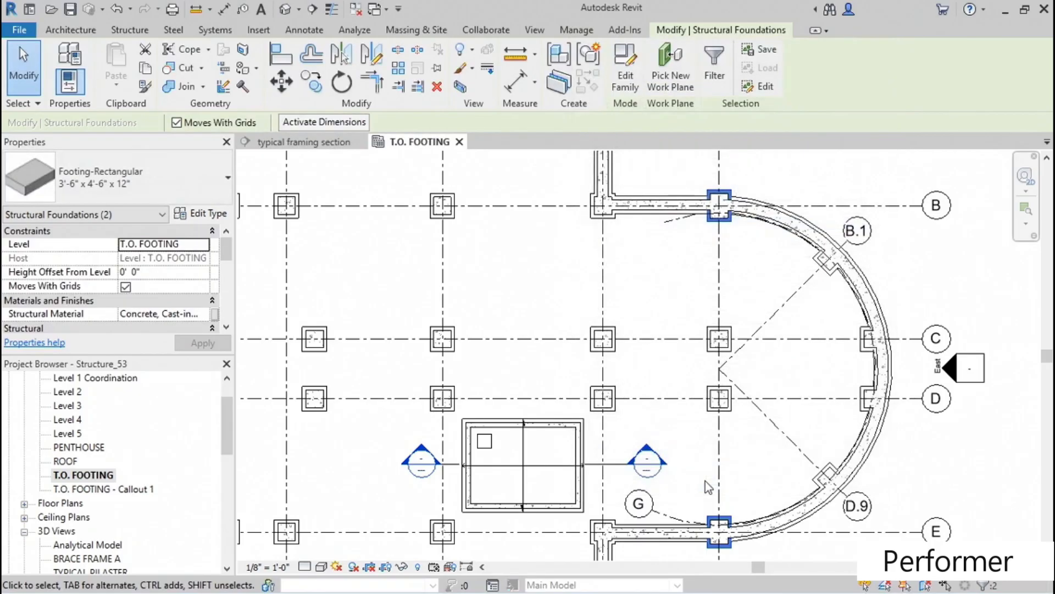
click(628, 382)
Set the Type Mark of the 12" Foundation Slab under the rectangular pit walls to F4.
scroll(592, 456, up, 3)
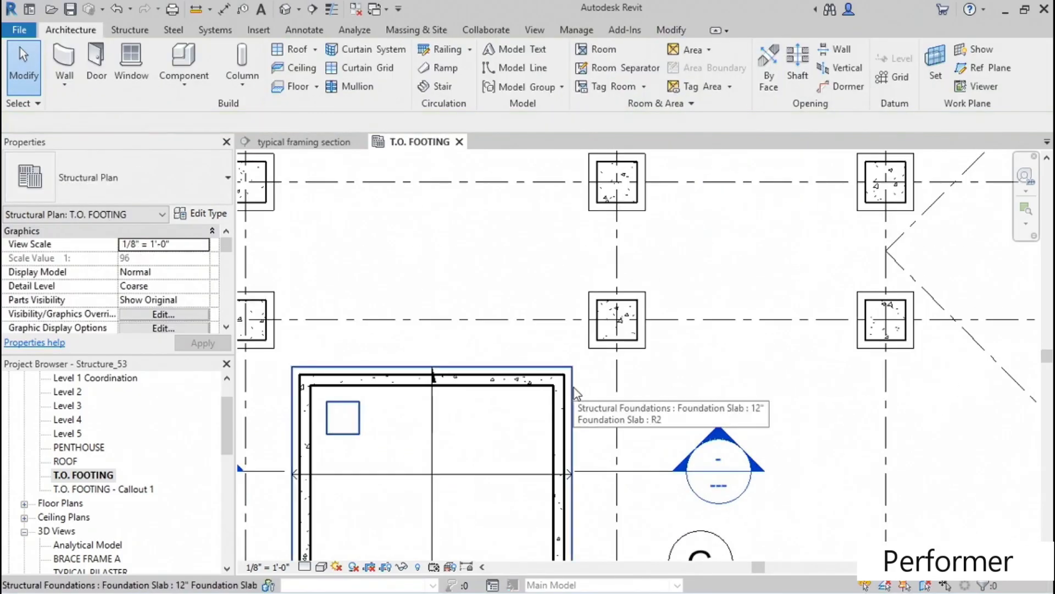
click(577, 394)
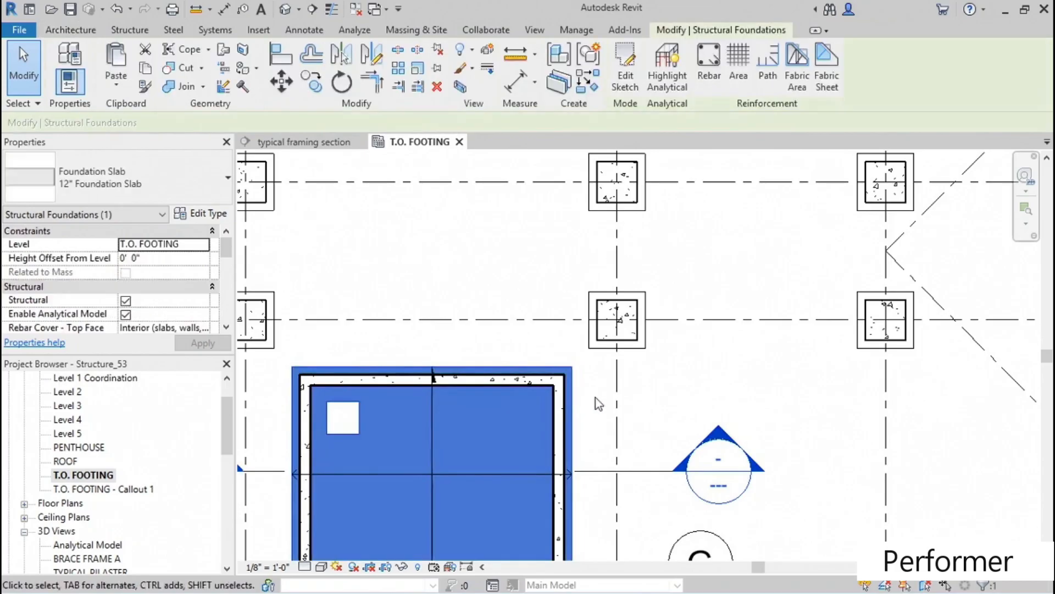
click(212, 213)
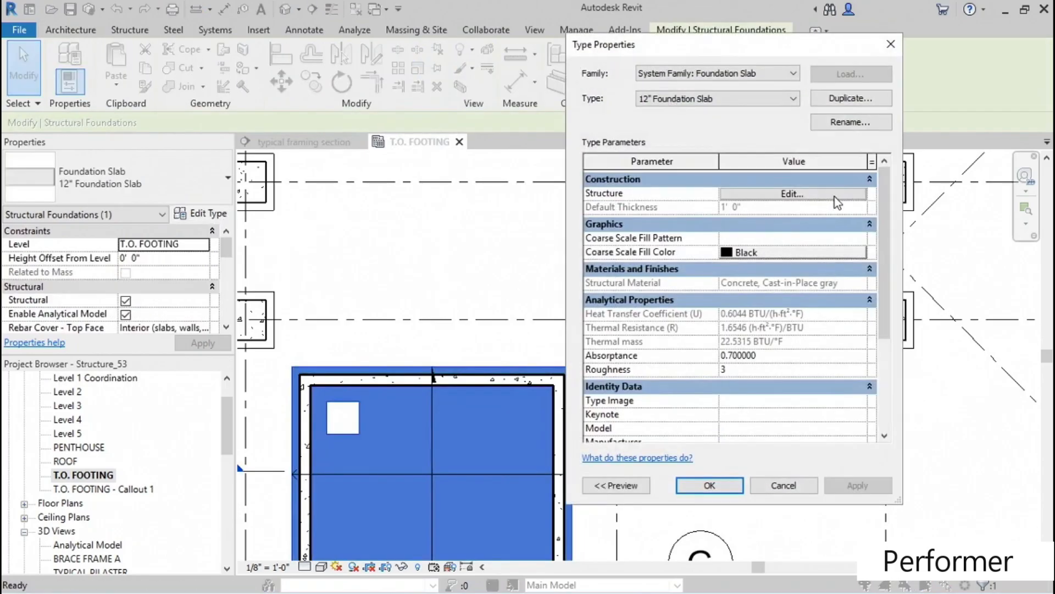
drag(886, 229, 891, 337)
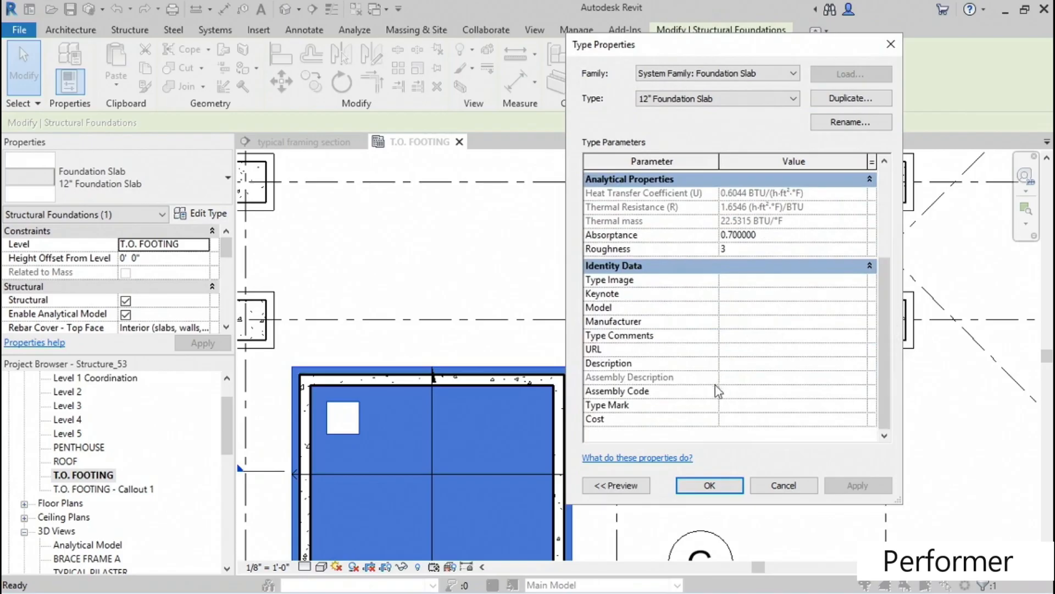
click(731, 405)
text(F)
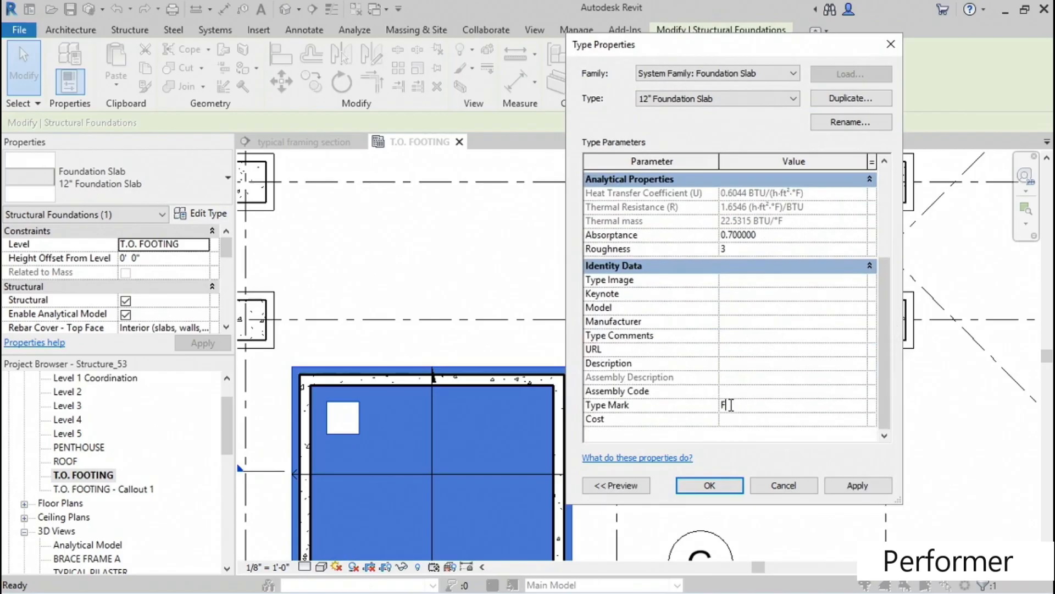
text(4)
click(857, 486)
click(709, 485)
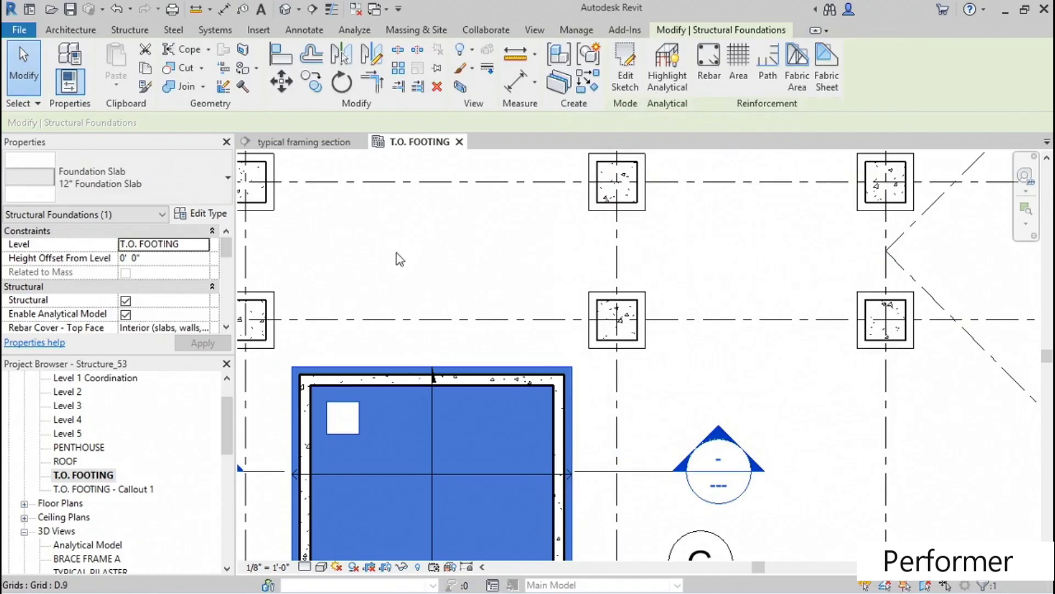
Create a new schedule for the Structural Foundations category named FOOTING SCHEDULE.
click(534, 30)
click(520, 241)
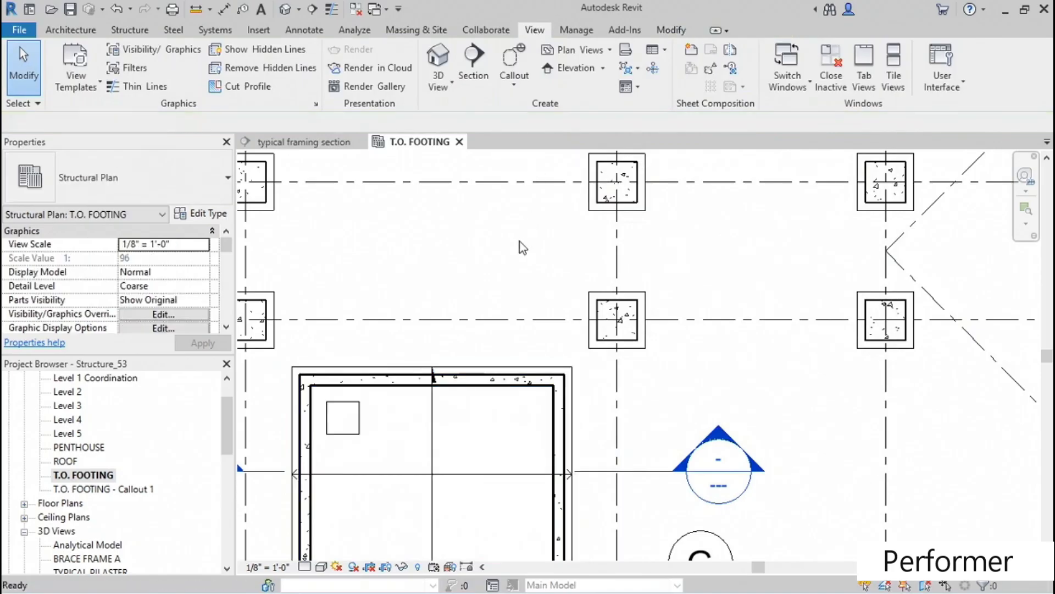
click(664, 50)
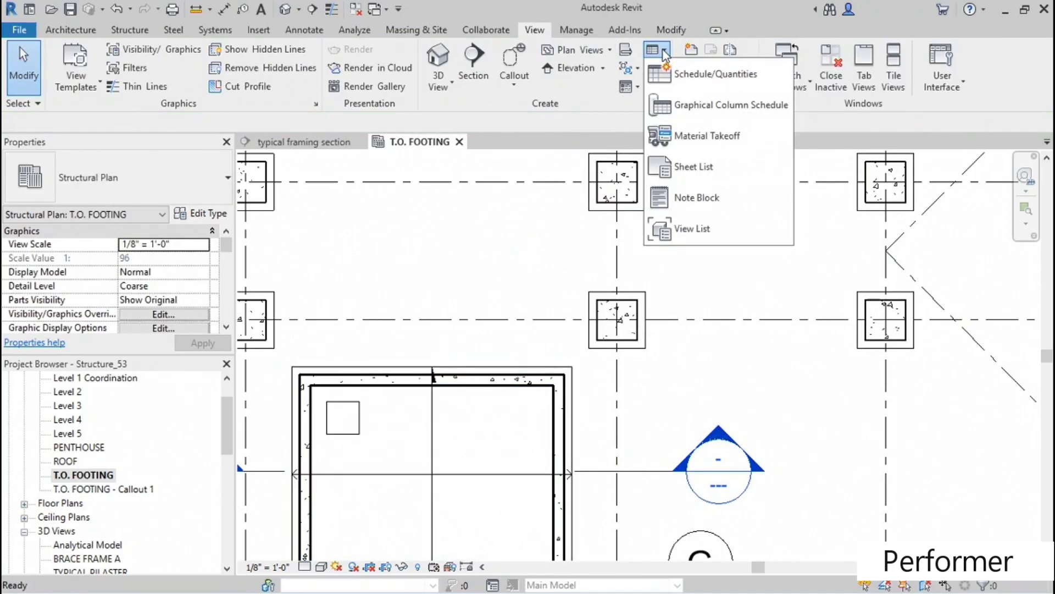
click(700, 75)
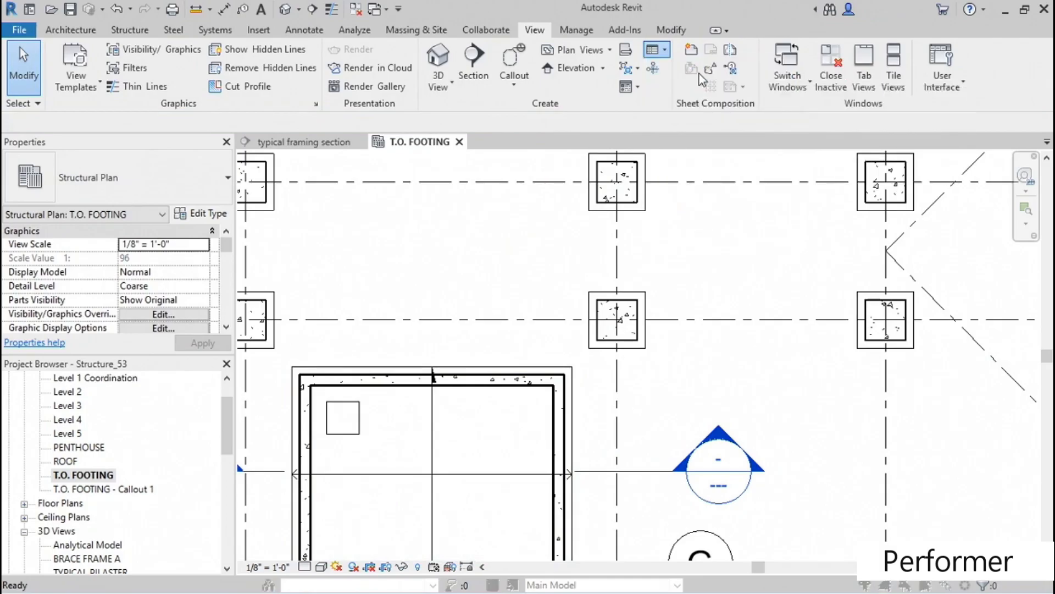
click(602, 149)
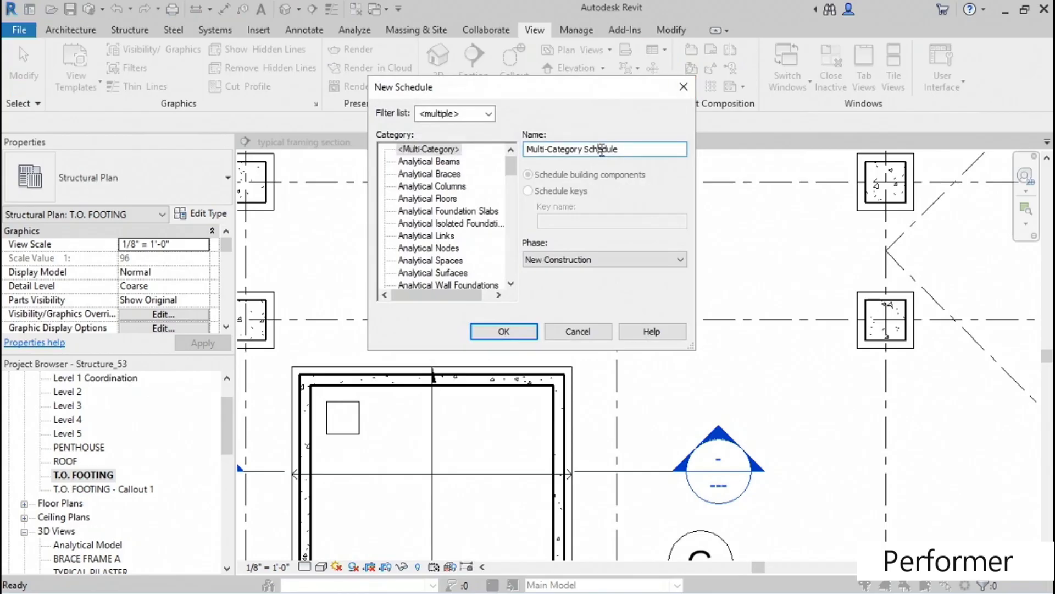
drag(631, 150, 525, 150)
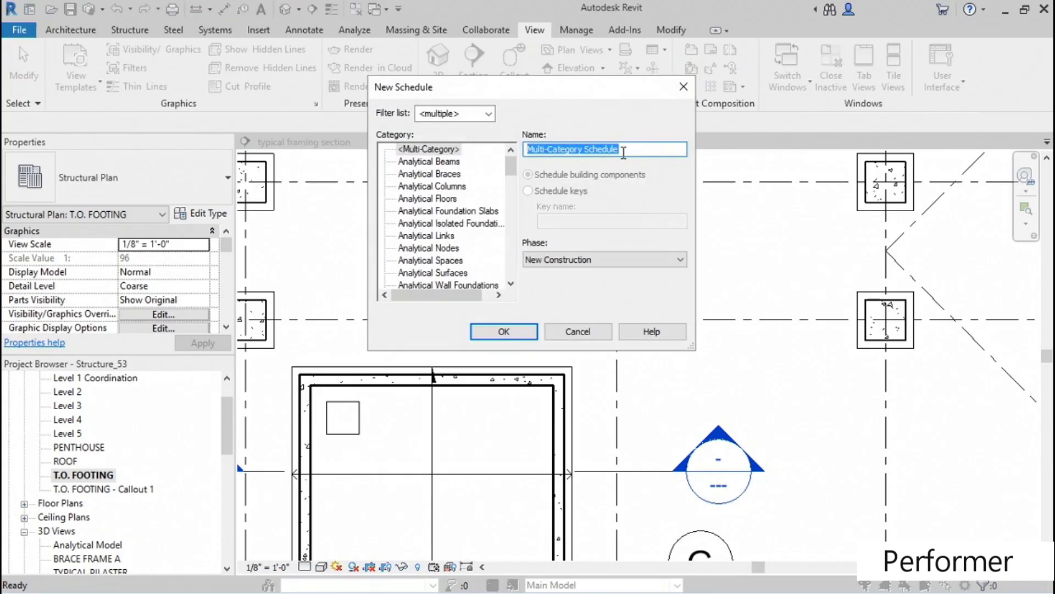
text(FOOTING SCHEDULE)
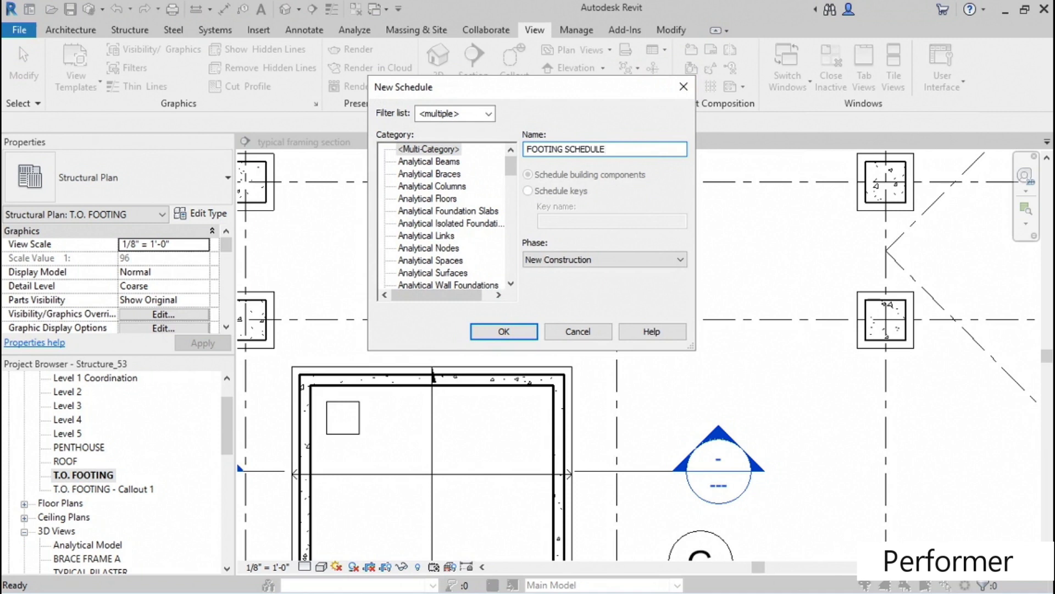
drag(511, 165, 510, 254)
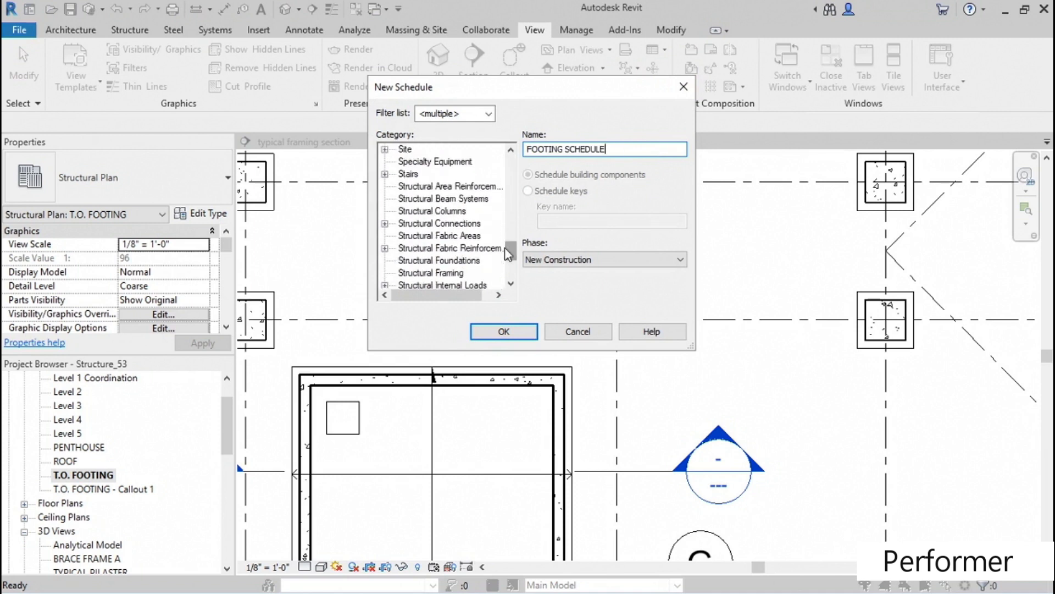
click(469, 261)
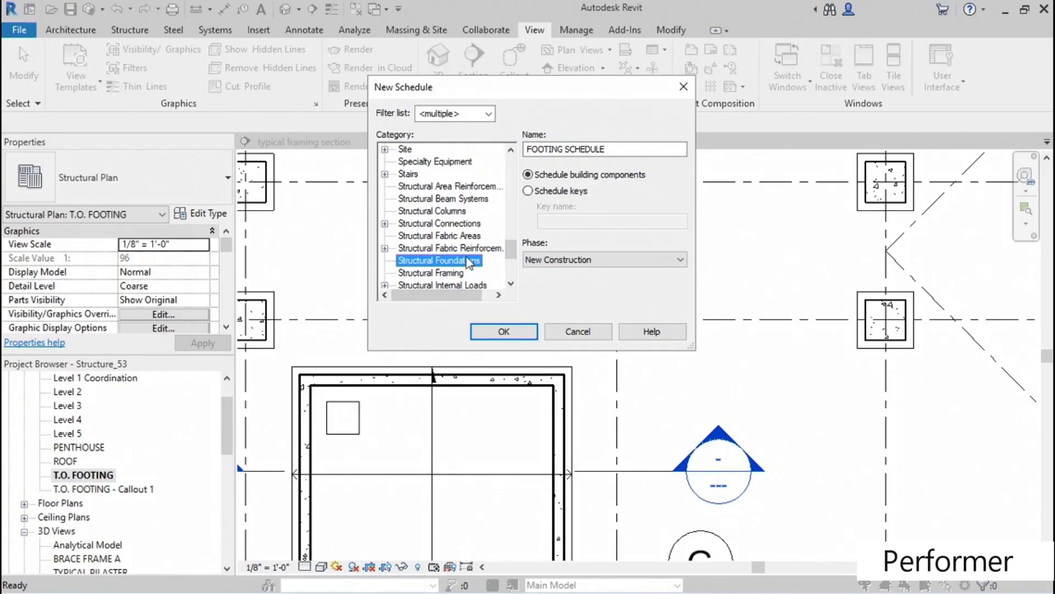
click(504, 332)
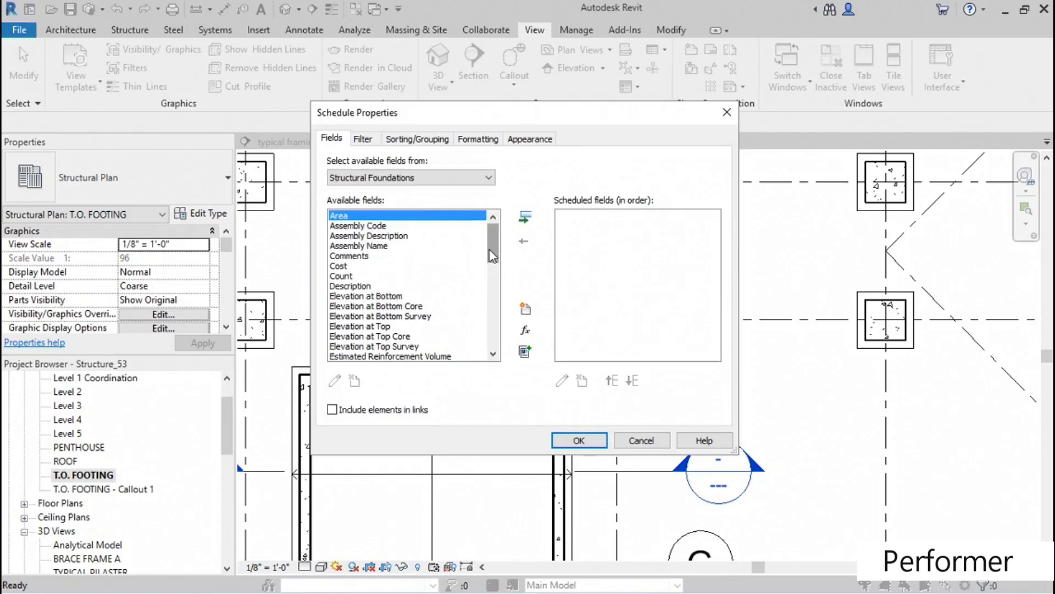
Add the Type Mark, Type Comments and Foundation Thickness fields to the footing schedule, in that order.
drag(490, 236, 490, 319)
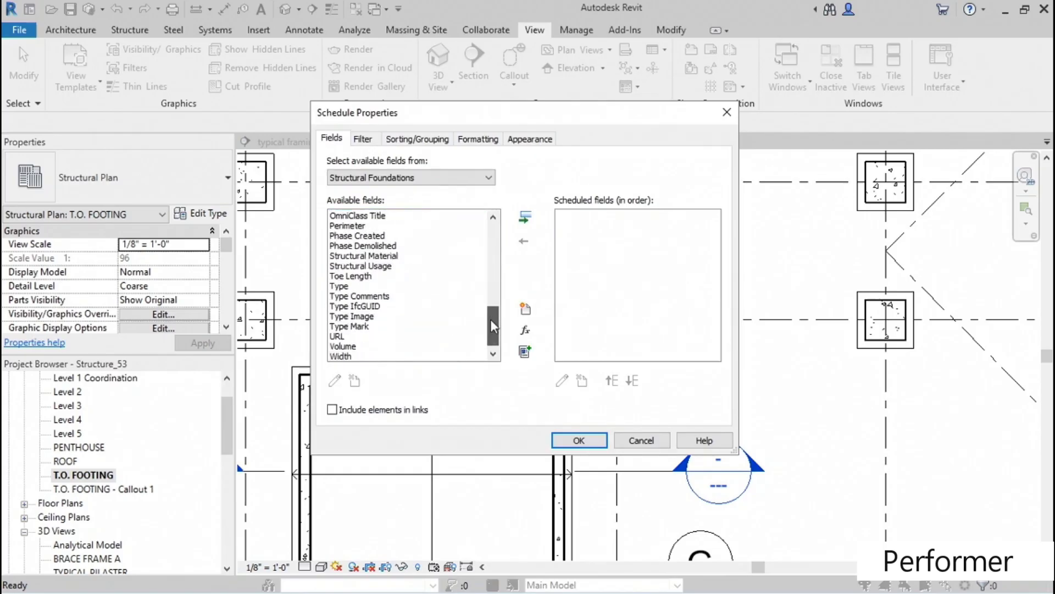
click(357, 326)
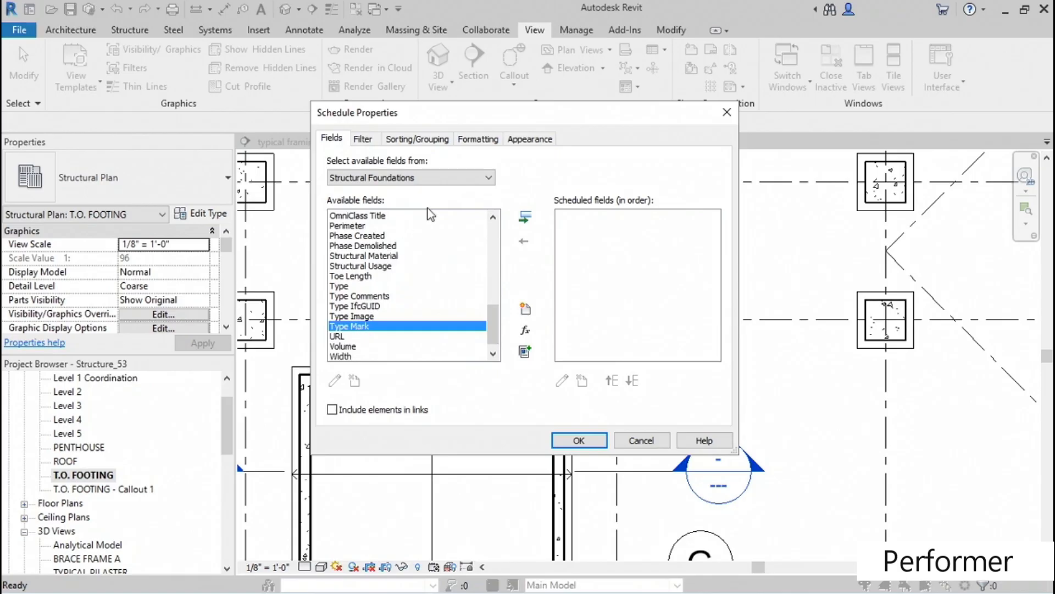
click(526, 220)
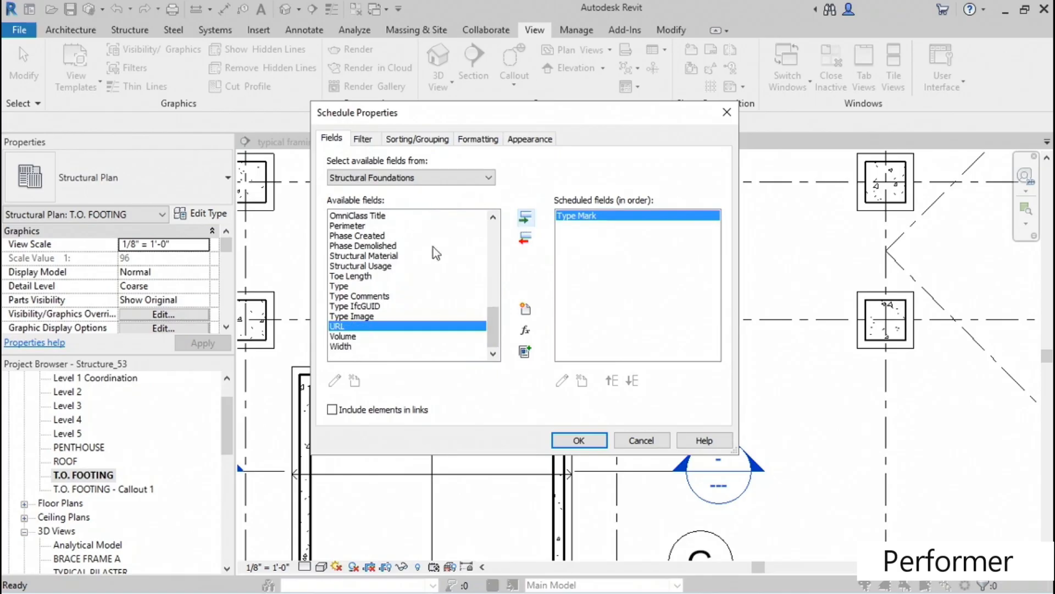
click(366, 296)
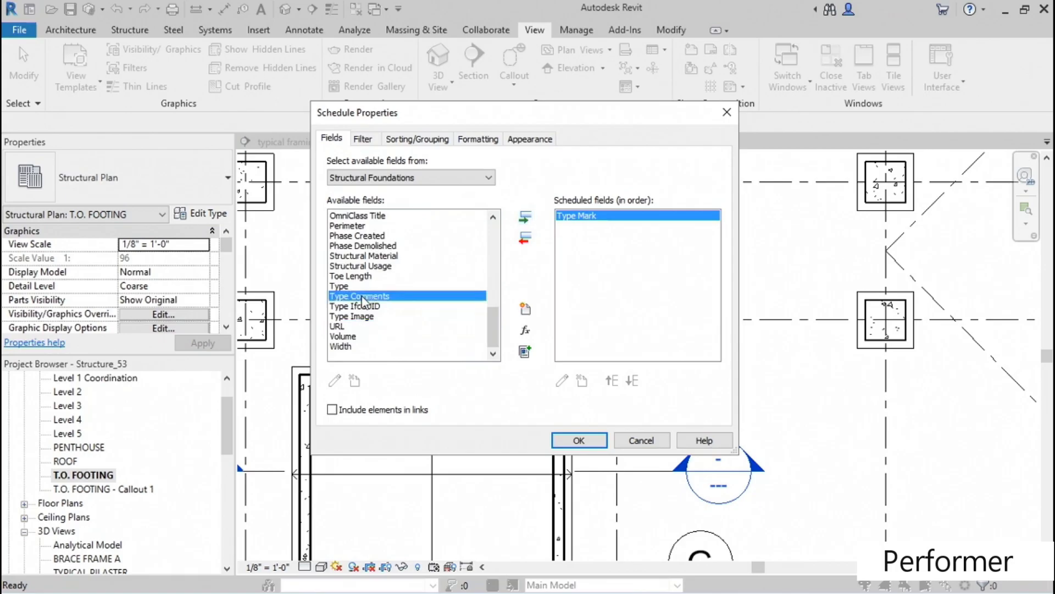
click(527, 219)
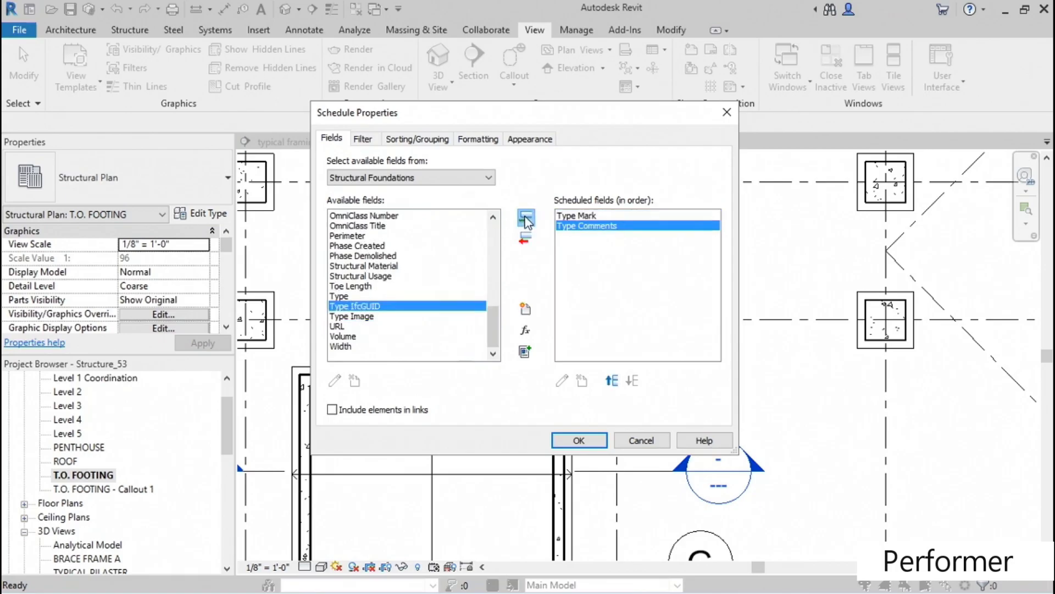
drag(494, 324, 496, 280)
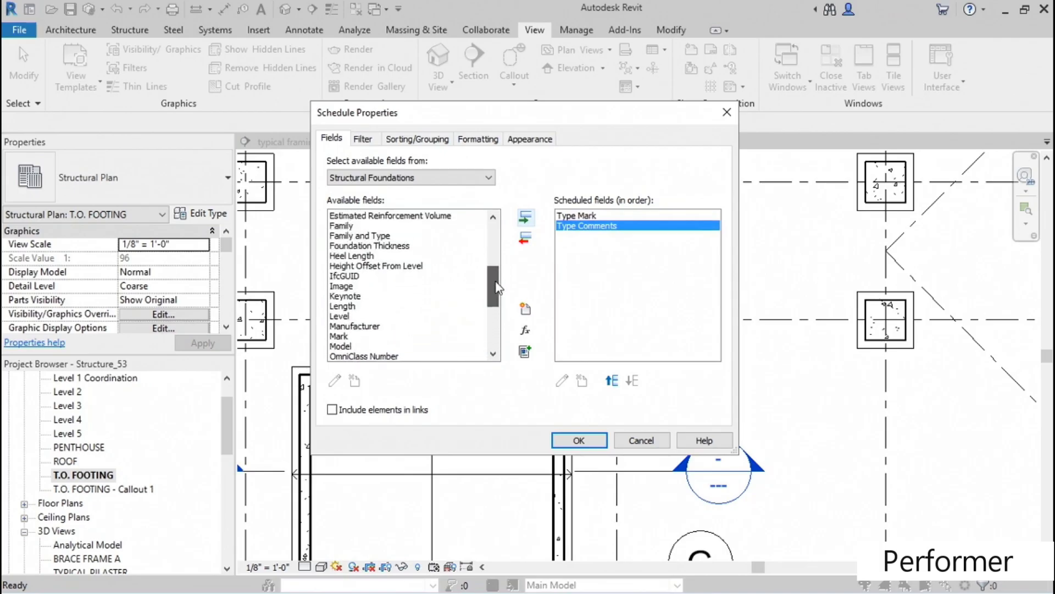
click(395, 246)
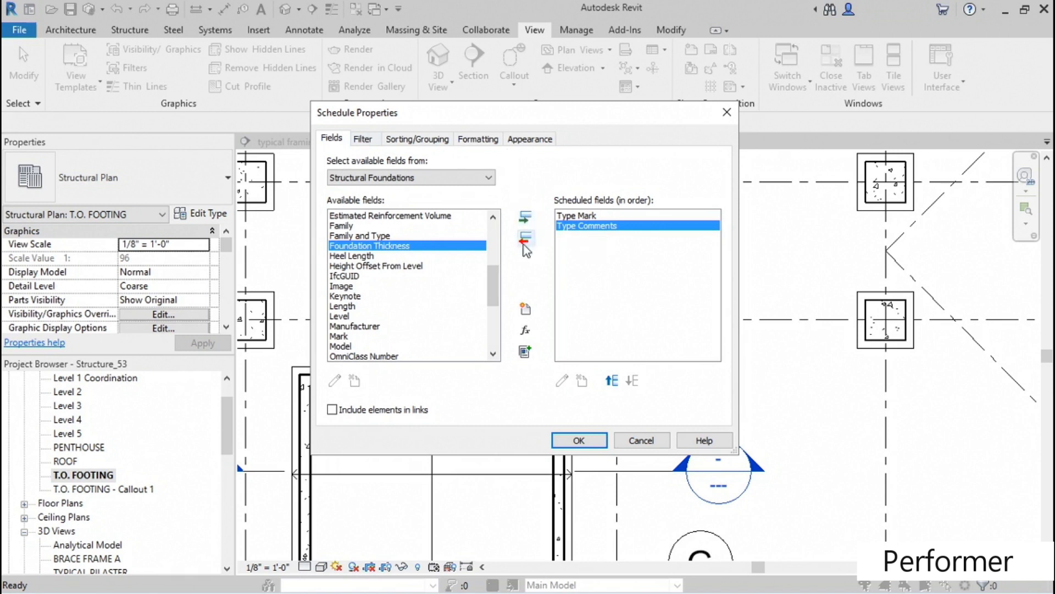
click(526, 221)
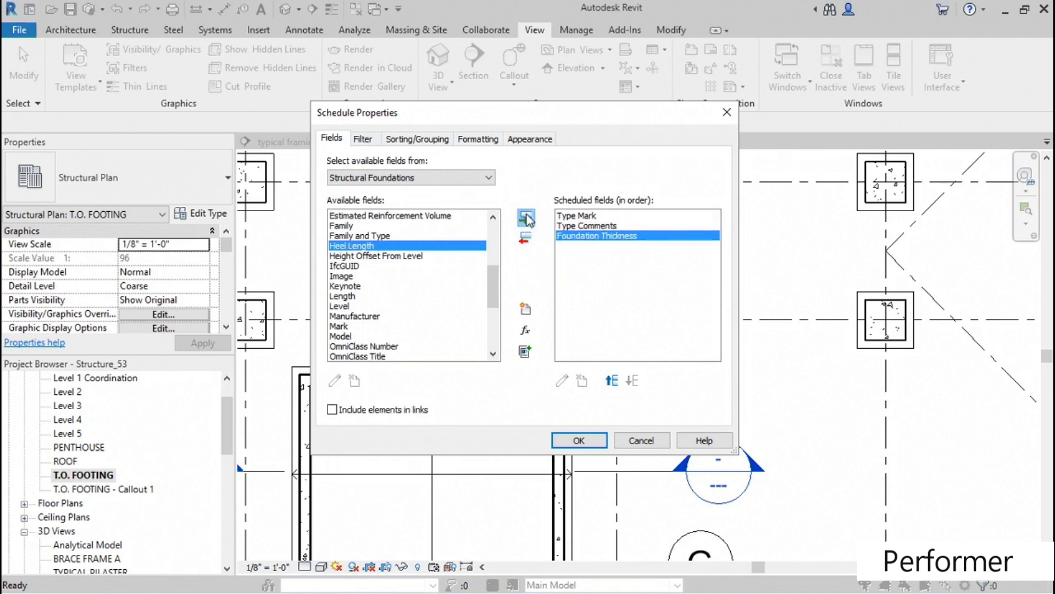
Start a combined parameter named SIZE for the schedule and add the Length parameter to it.
mouse_move(493, 281)
mouse_down()
mouse_move(497, 302)
mouse_move(494, 261)
mouse_up()
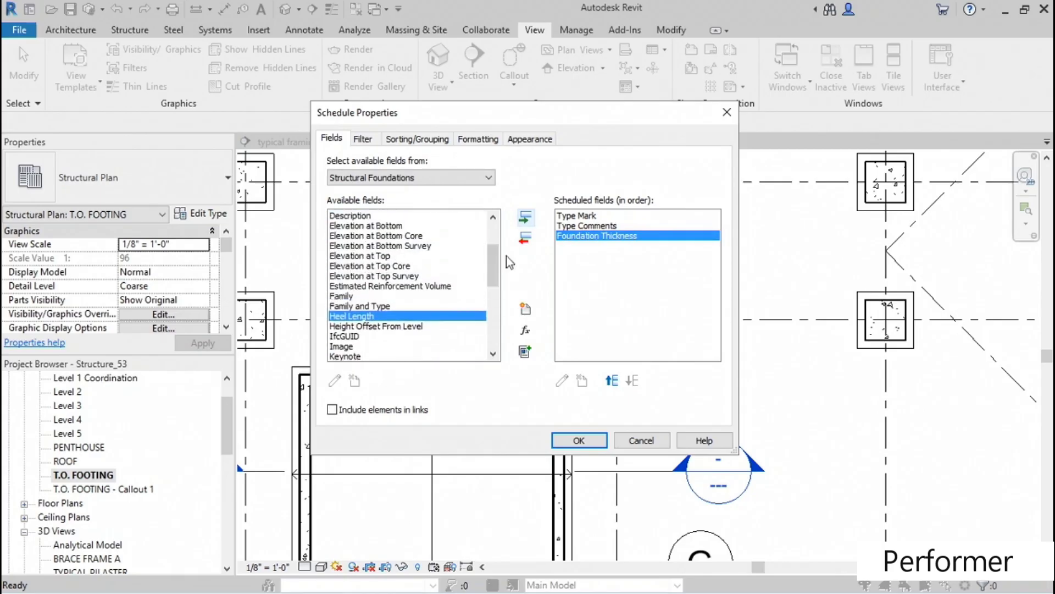
click(526, 352)
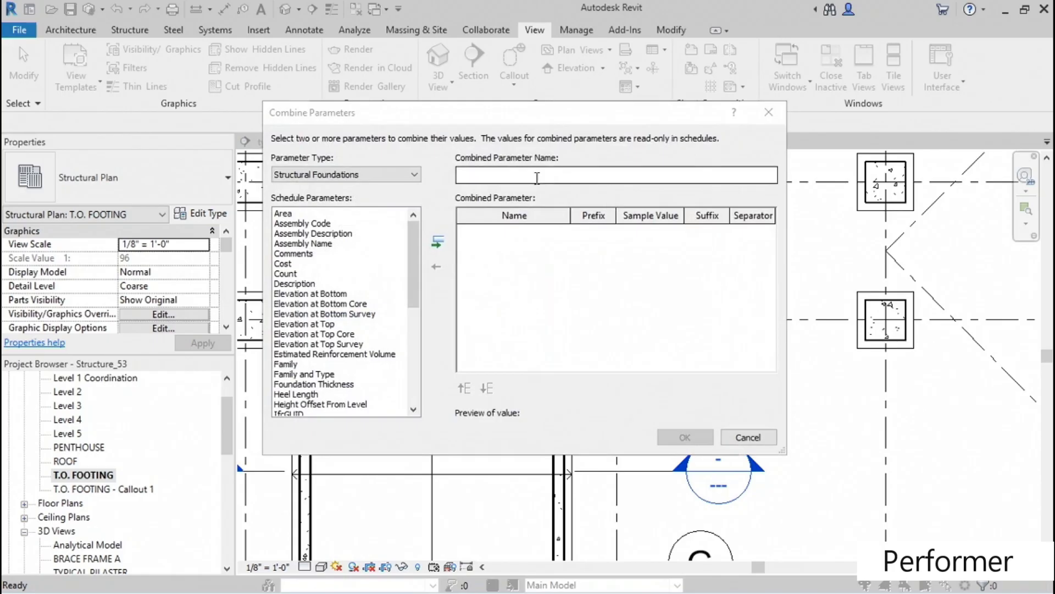
click(526, 176)
text(SIZE)
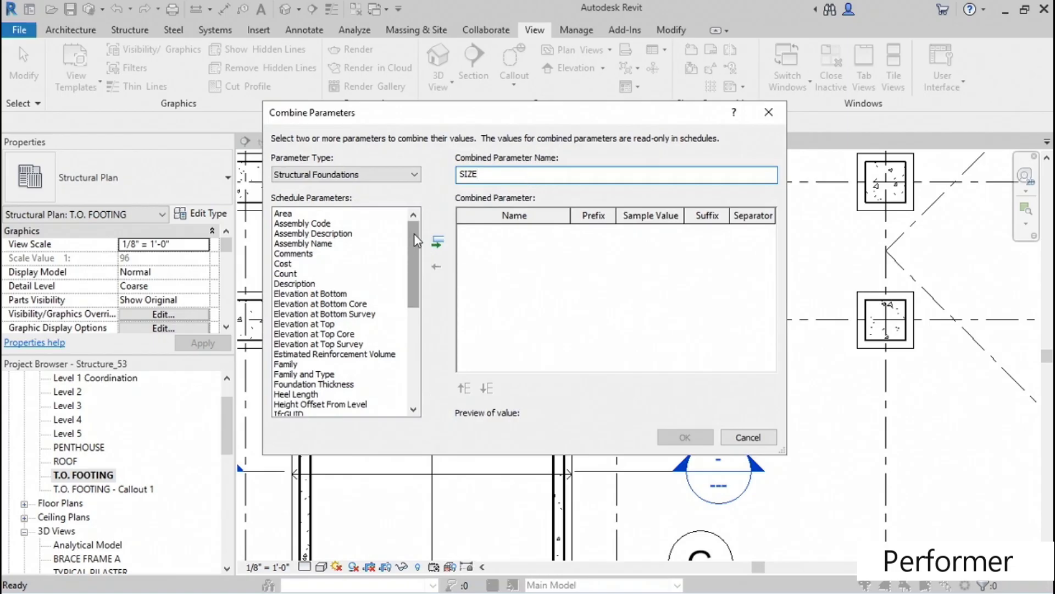
drag(415, 239, 415, 275)
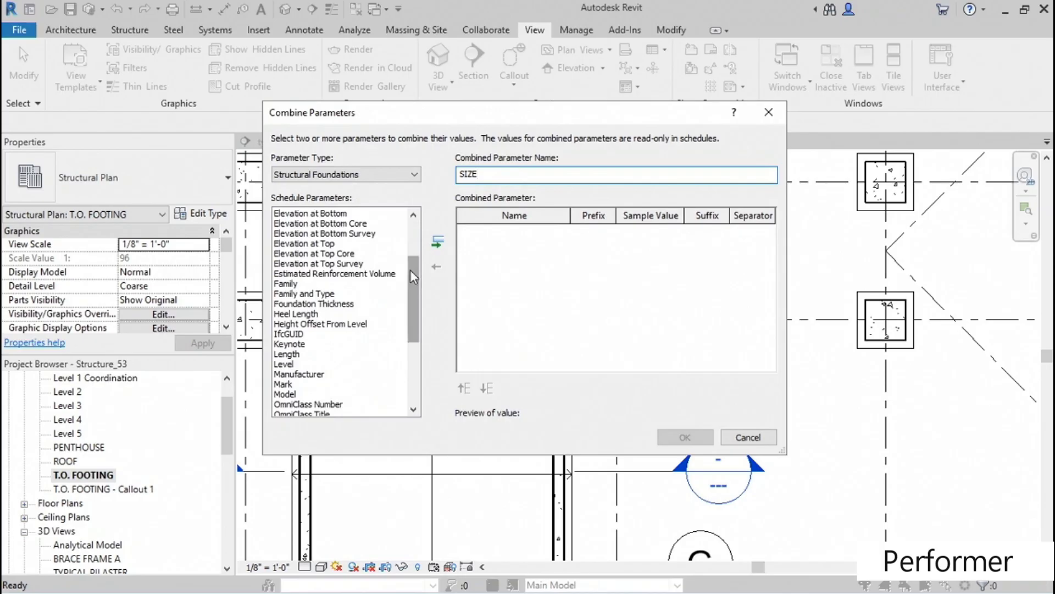
click(286, 354)
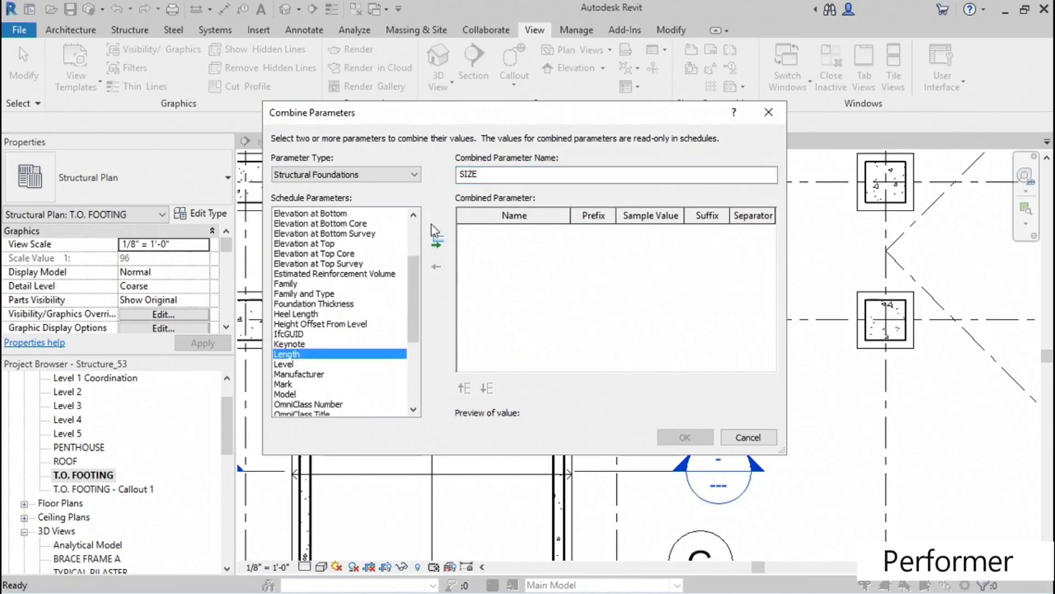
click(438, 244)
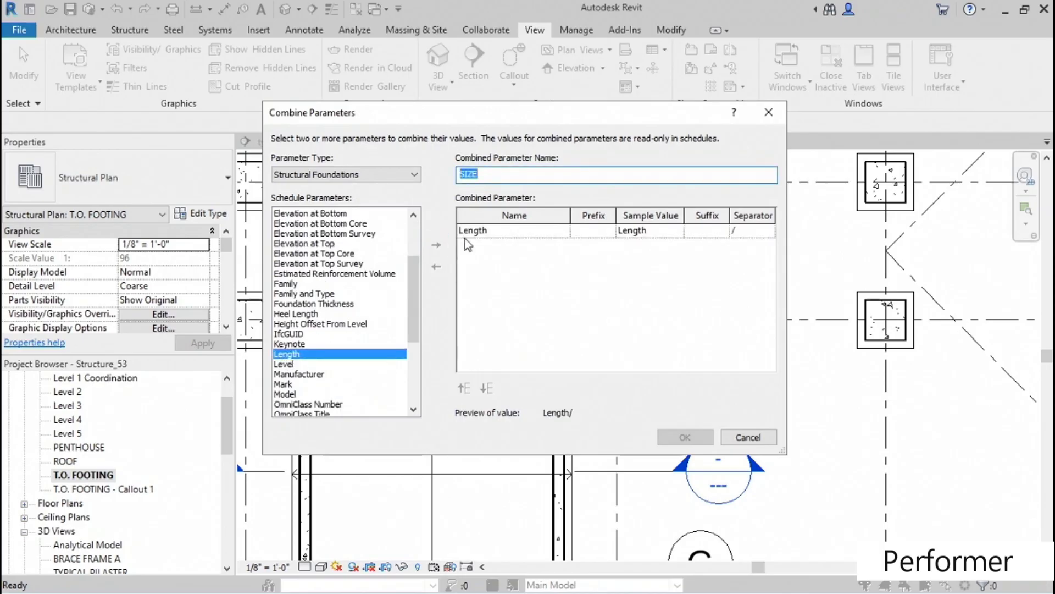
Give Length the suffix L and the separator * in the SIZE combined parameter.
click(695, 234)
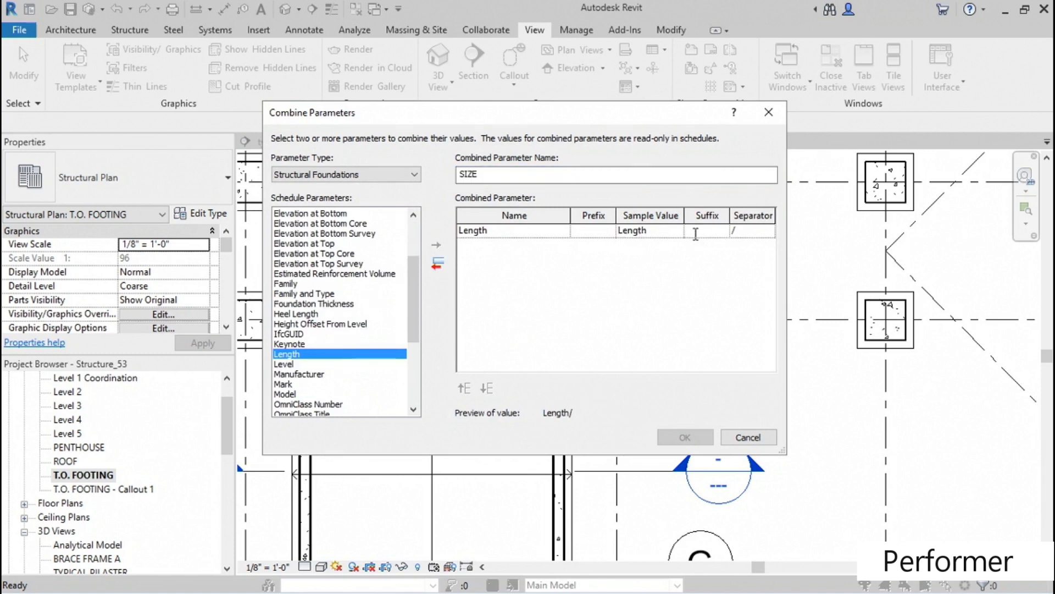
text(L)
click(733, 231)
Add the Width parameter to the SIZE combined parameter with the suffix W and no separator, and accept it.
scroll(418, 305, down, 5)
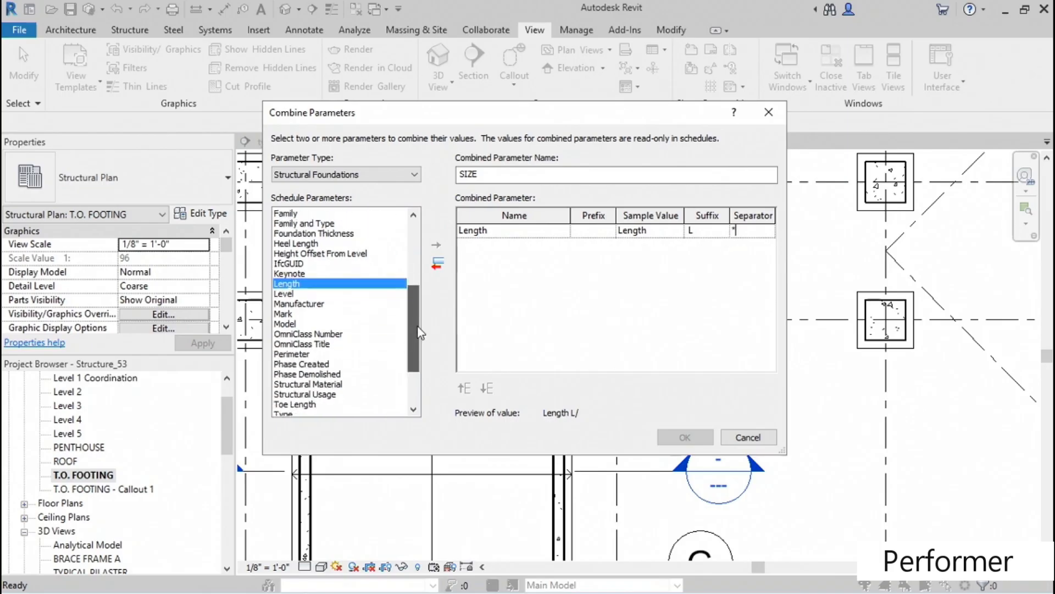
click(285, 405)
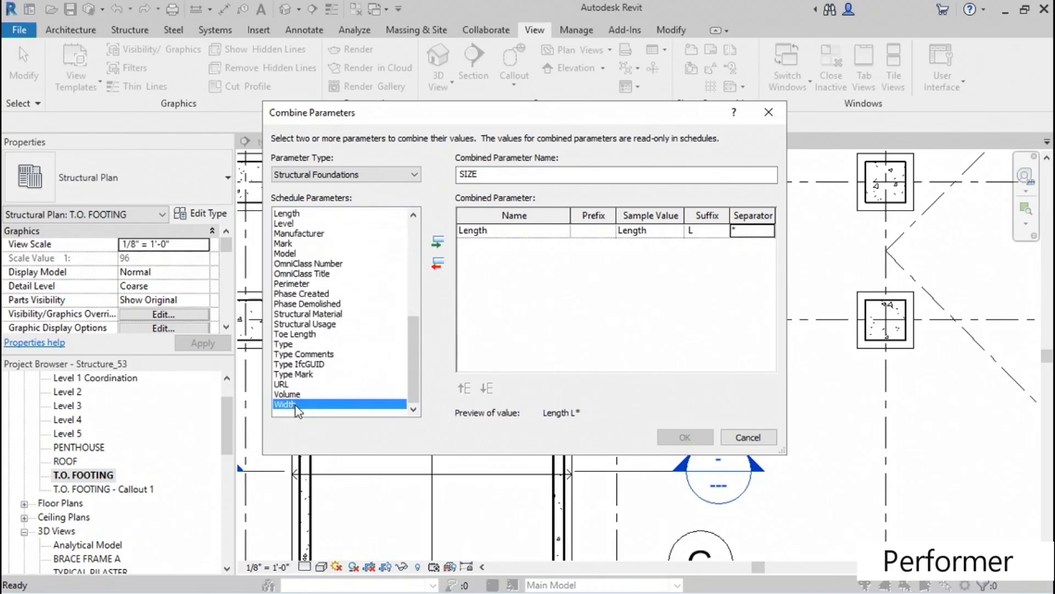
click(437, 245)
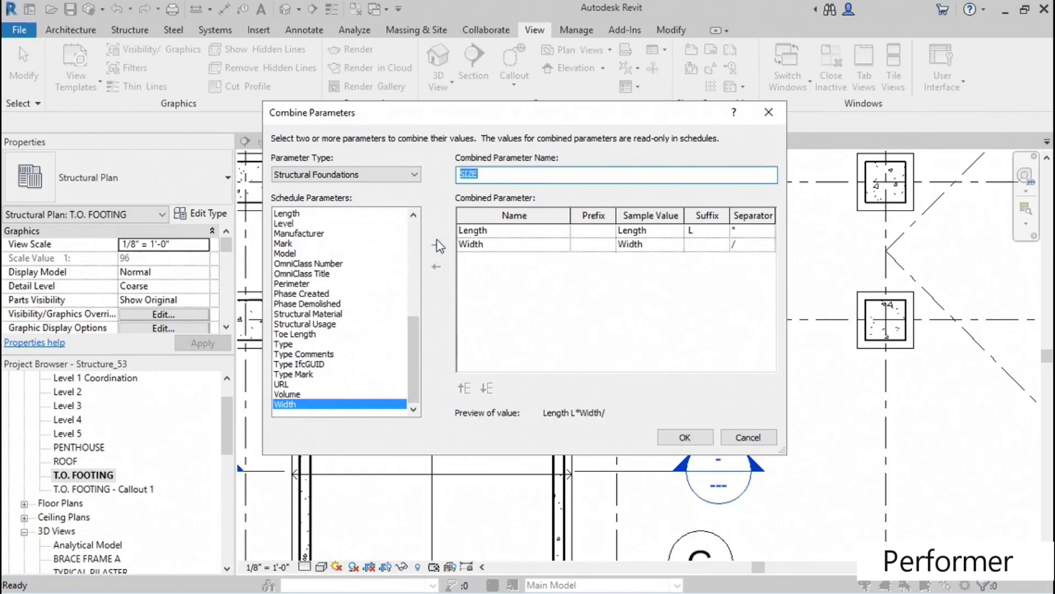
click(706, 245)
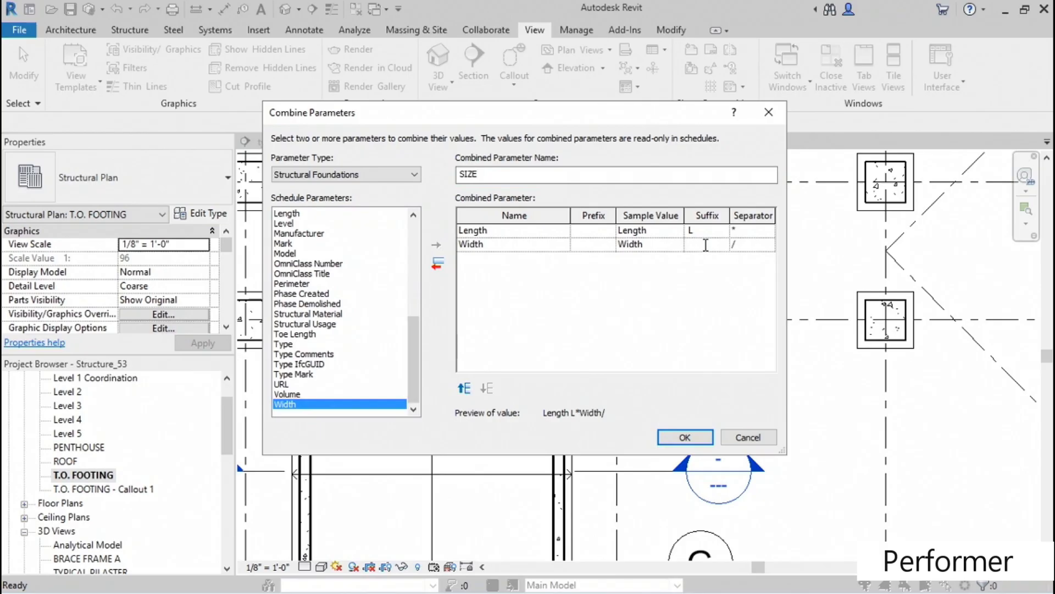
text(W)
click(749, 243)
click(684, 437)
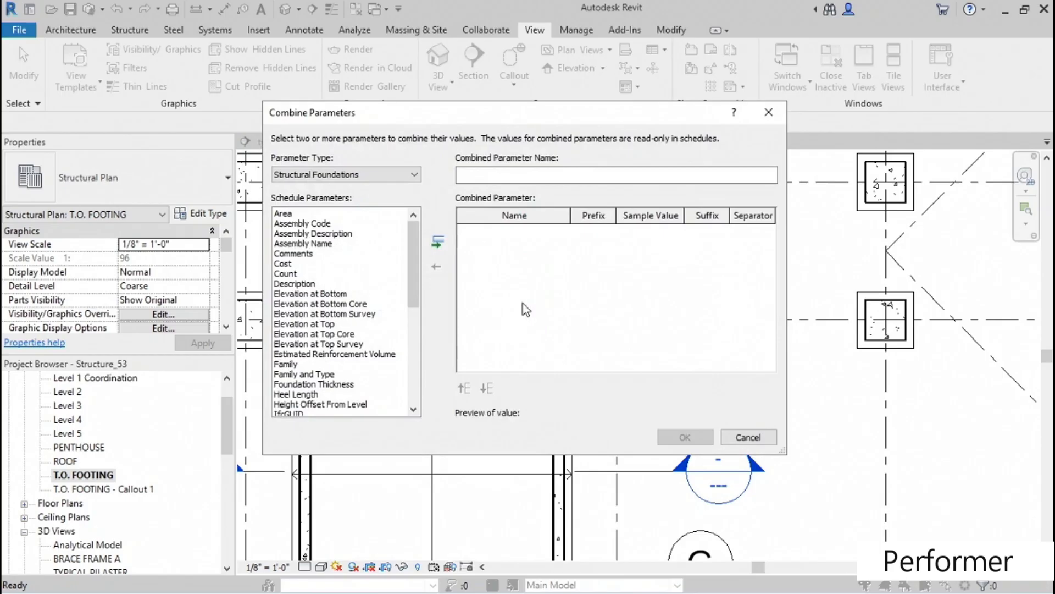
Start a combined parameter named ELEVATIONS and add Elevation at Top with the suffix T and the separator *.
click(485, 173)
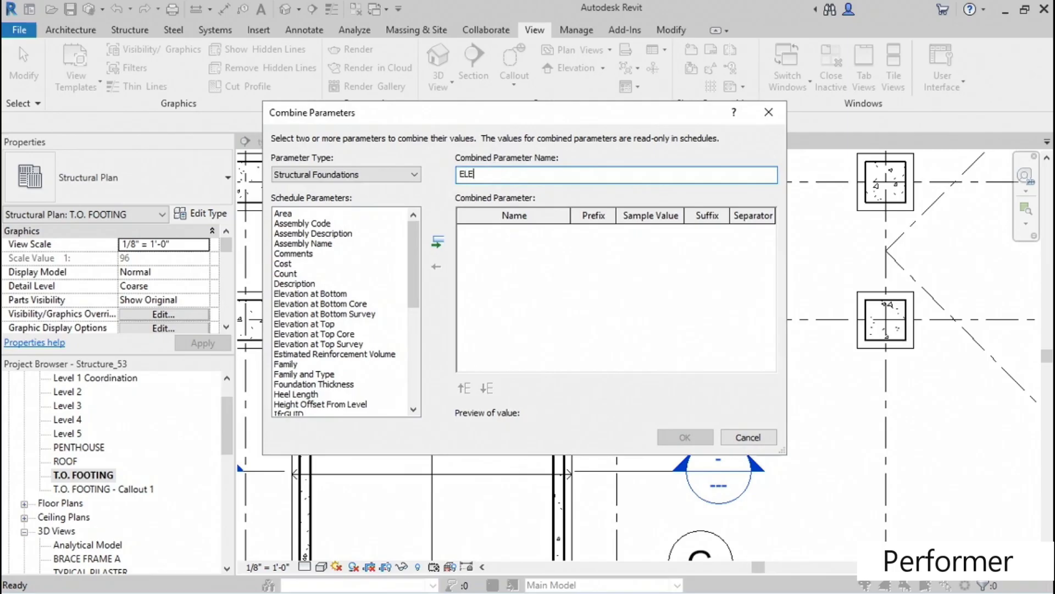
text(ELEVATIONS)
click(318, 325)
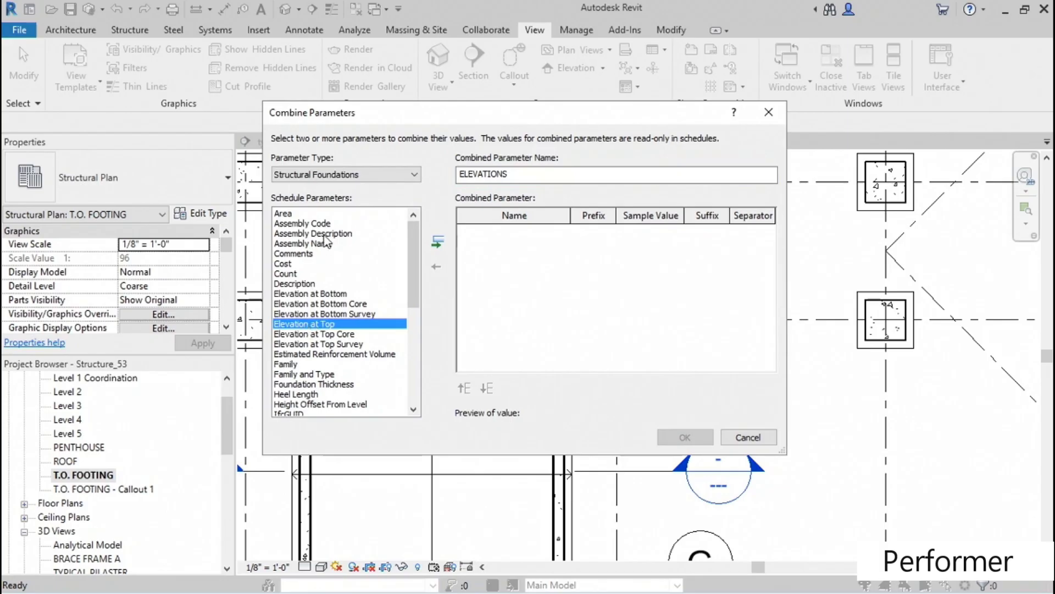
click(438, 244)
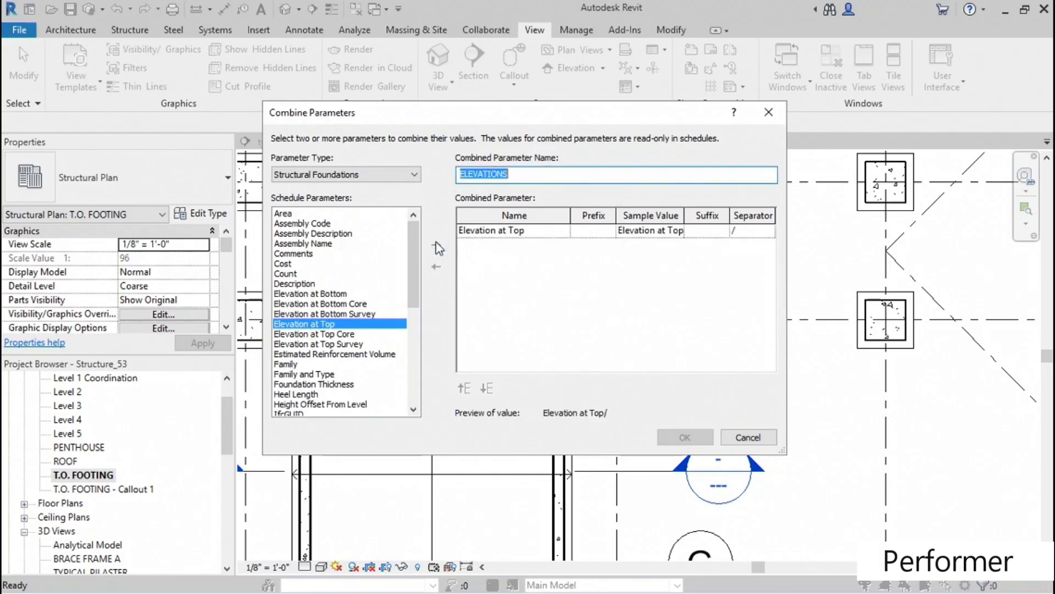
click(702, 232)
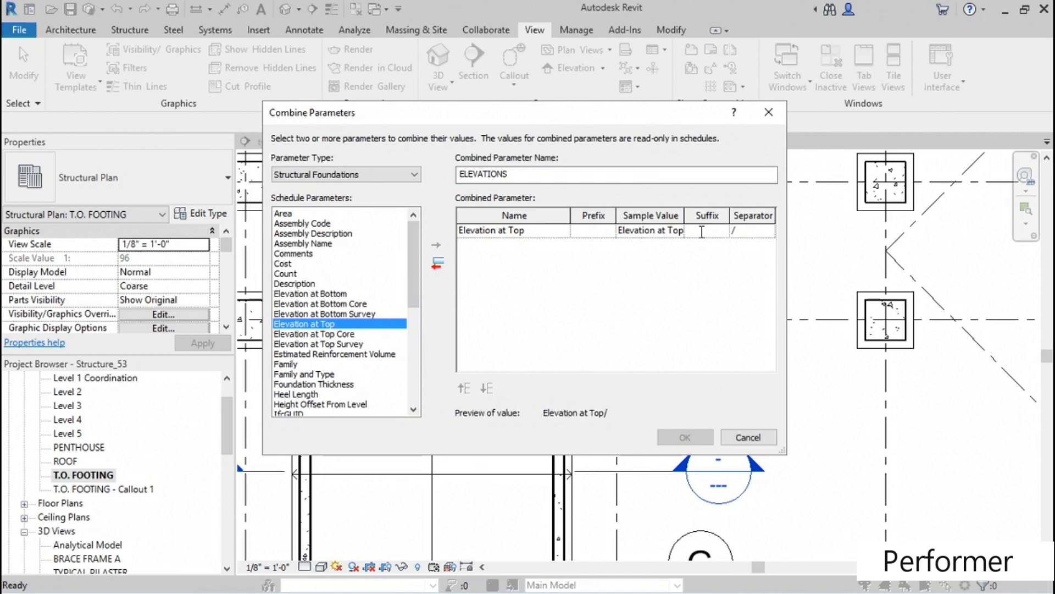
click(751, 230)
text(*)
Add Elevation at Bottom to the ELEVATIONS parameter with the suffix B and no separator, and accept it.
click(328, 294)
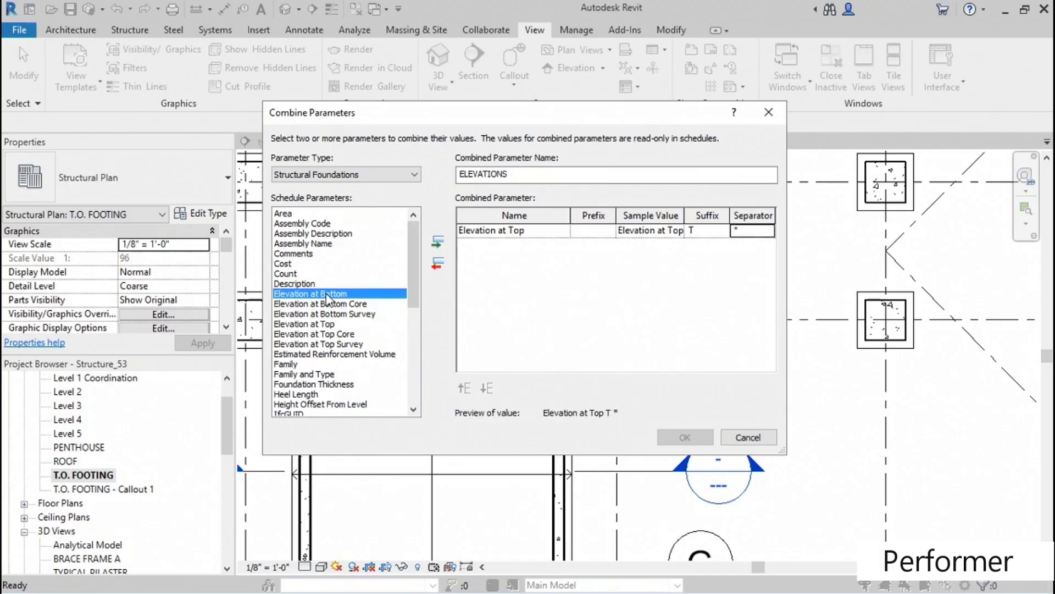
click(438, 243)
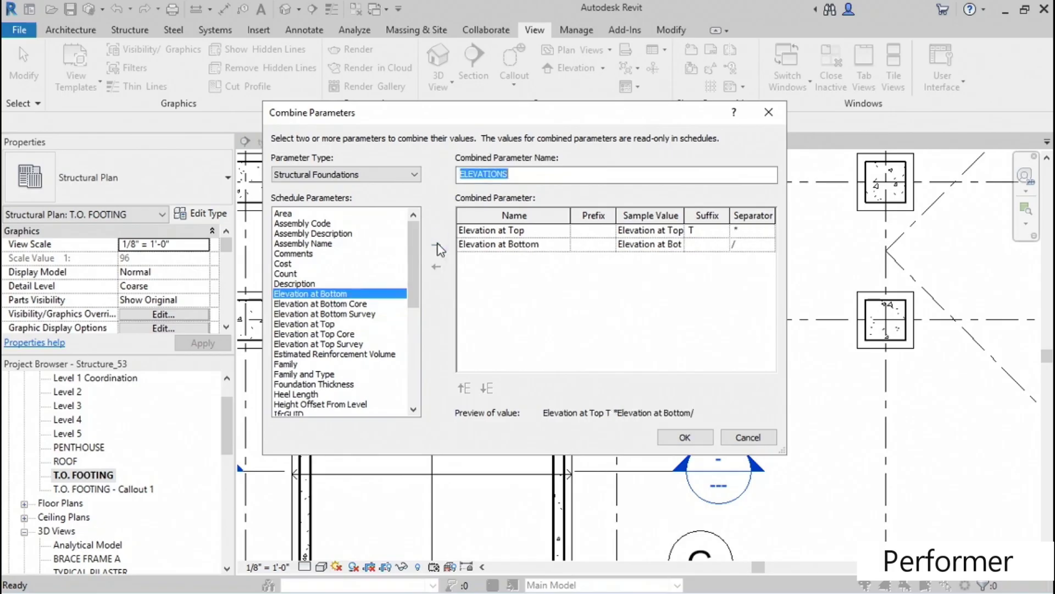
click(702, 246)
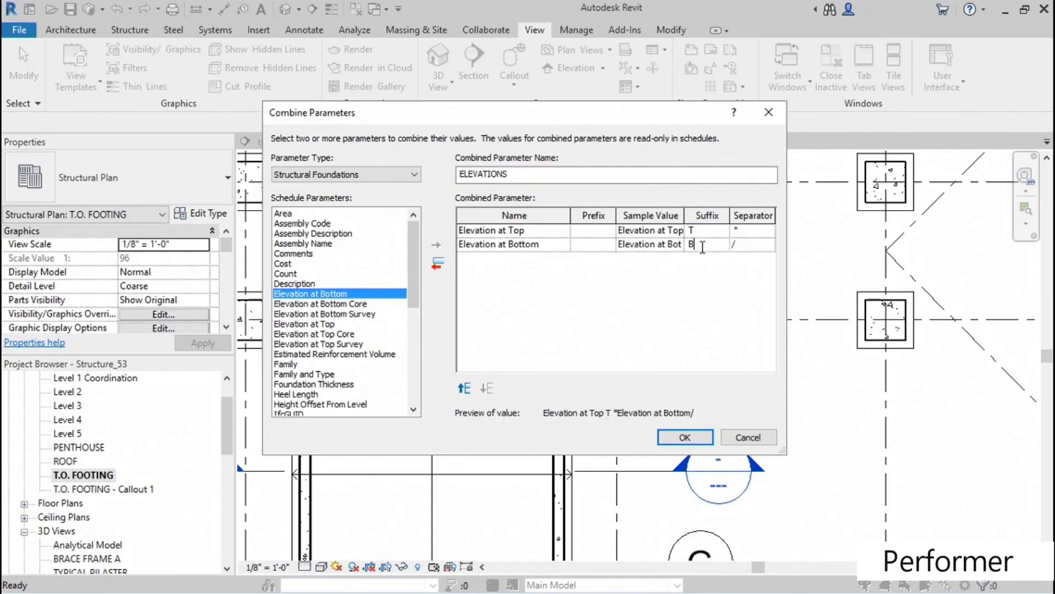
text(B)
click(749, 246)
click(683, 437)
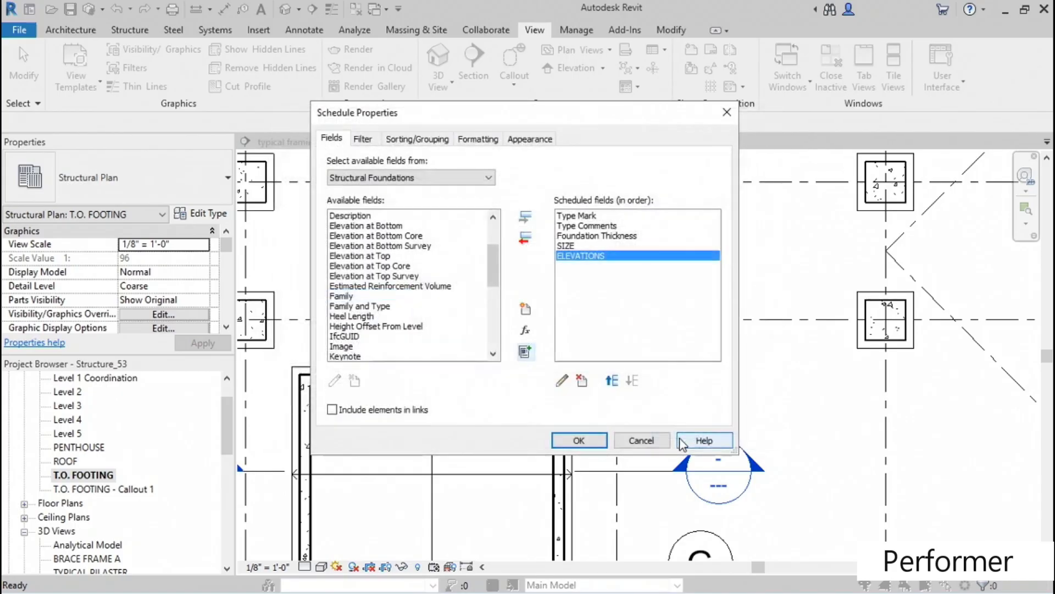
Edit the SIZE combined parameter so that Length's separator is a space followed by *.
click(569, 246)
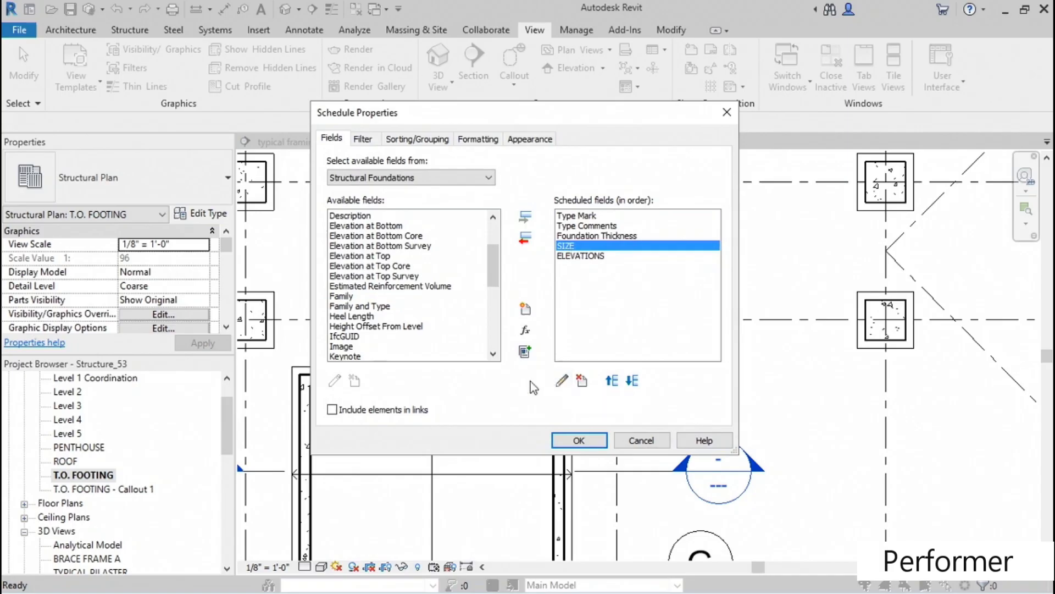
click(562, 382)
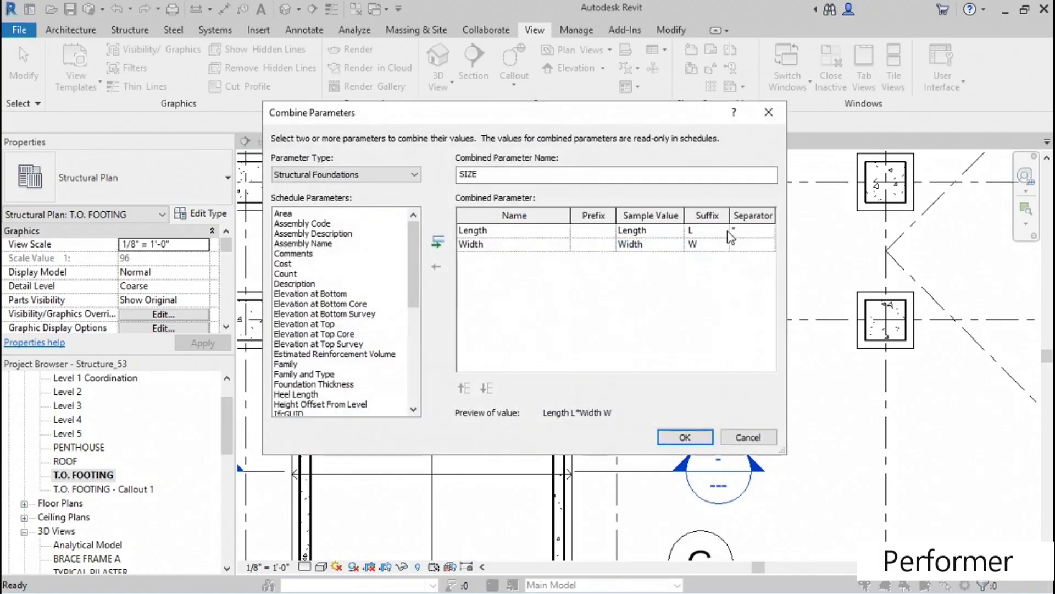
click(733, 230)
text(*)
click(743, 271)
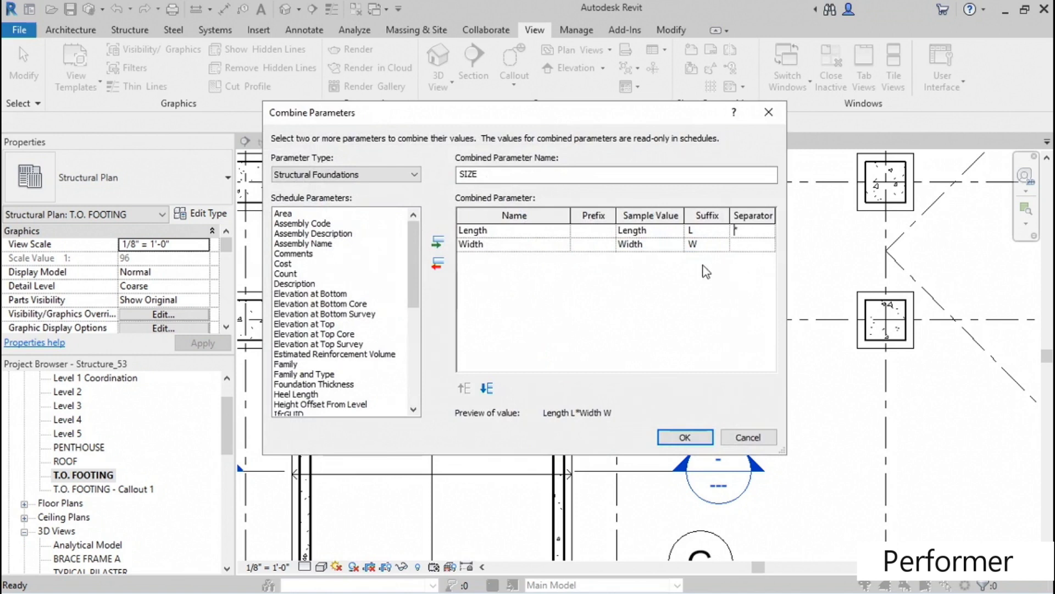
click(677, 438)
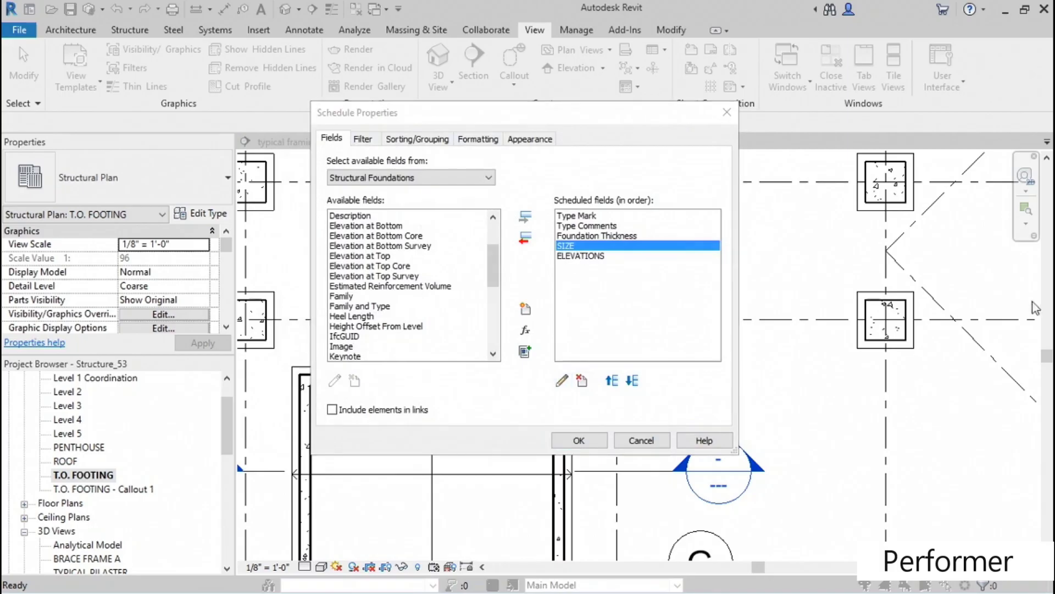
Reorder the scheduled fields to place SIZE after Type Mark and ELEVATIONS before Foundation Thickness, and generate the schedule.
click(612, 382)
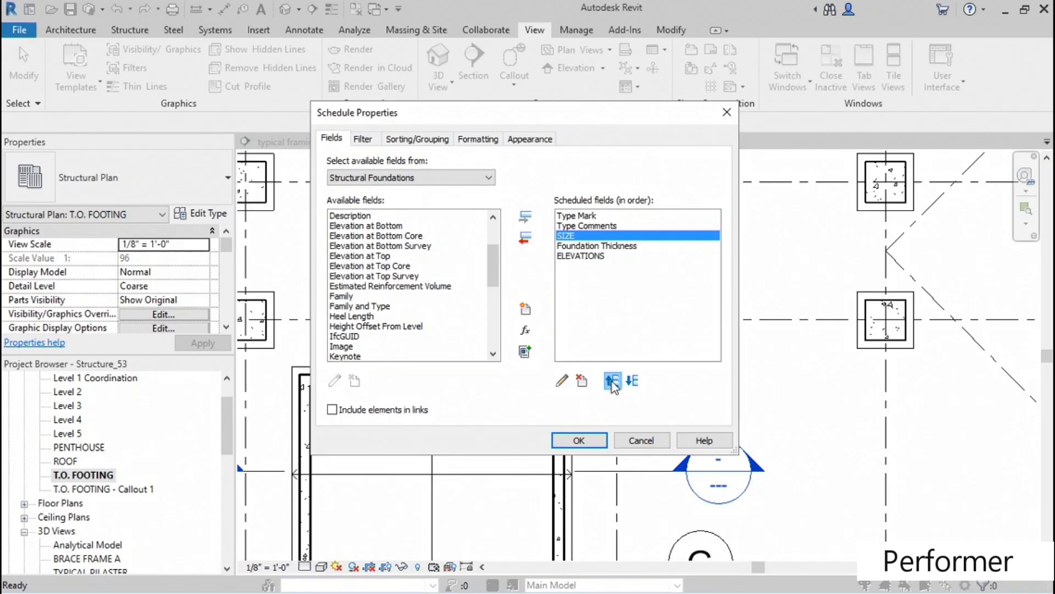
click(613, 382)
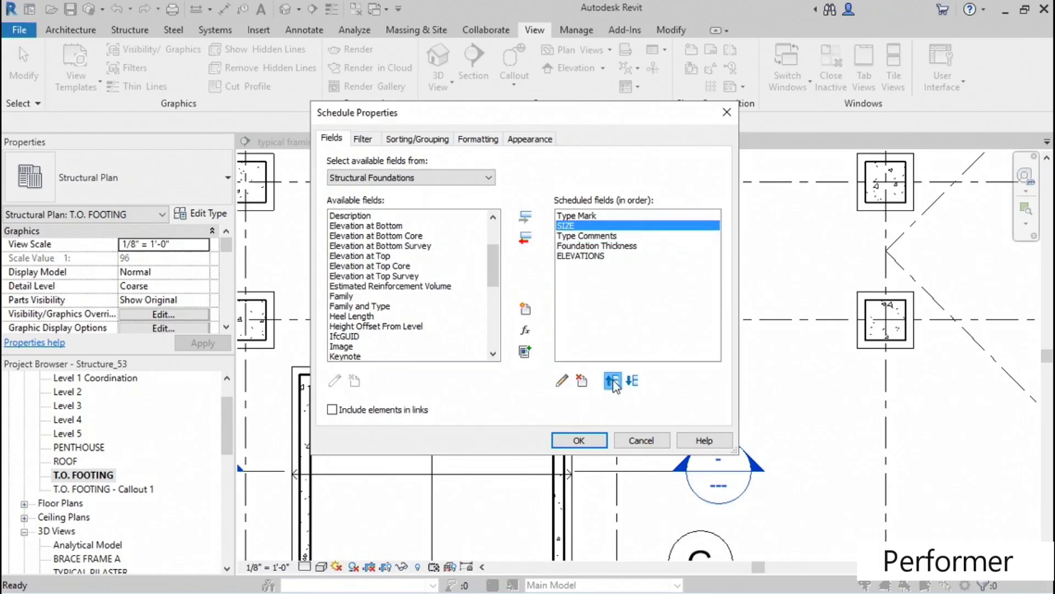
click(598, 257)
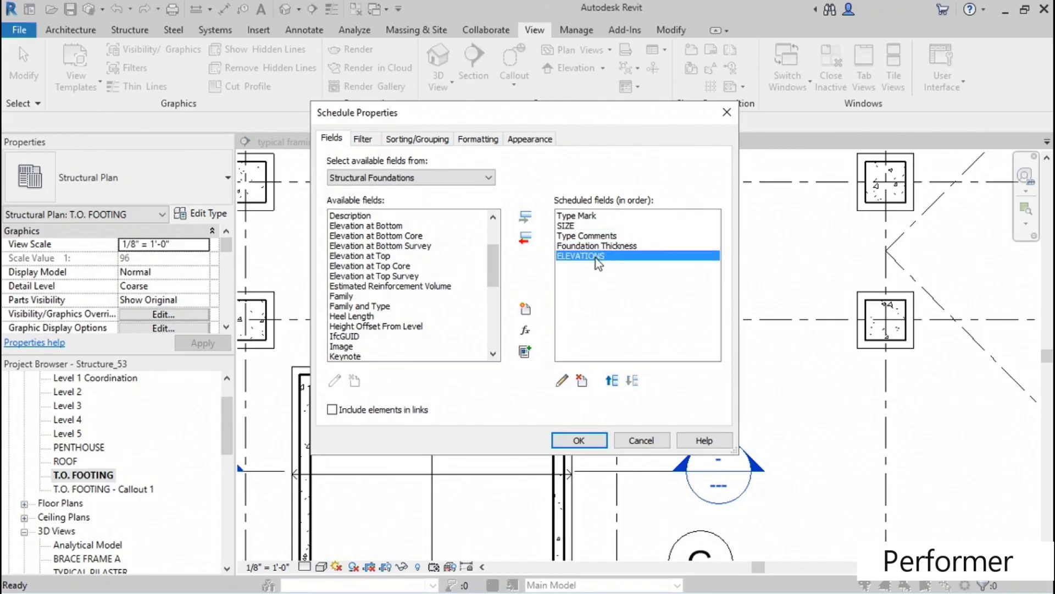
click(614, 380)
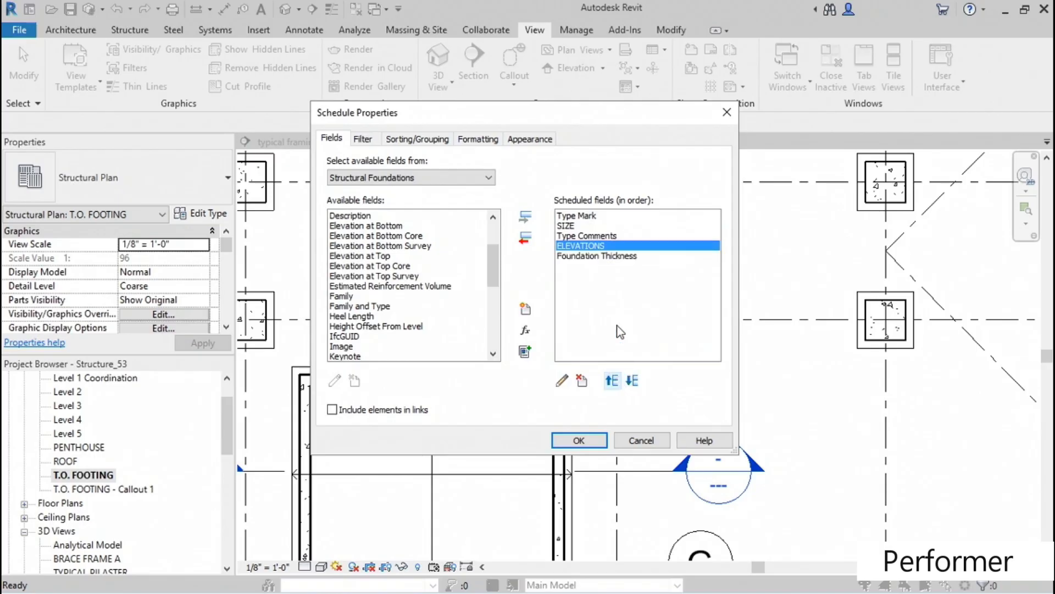
click(594, 440)
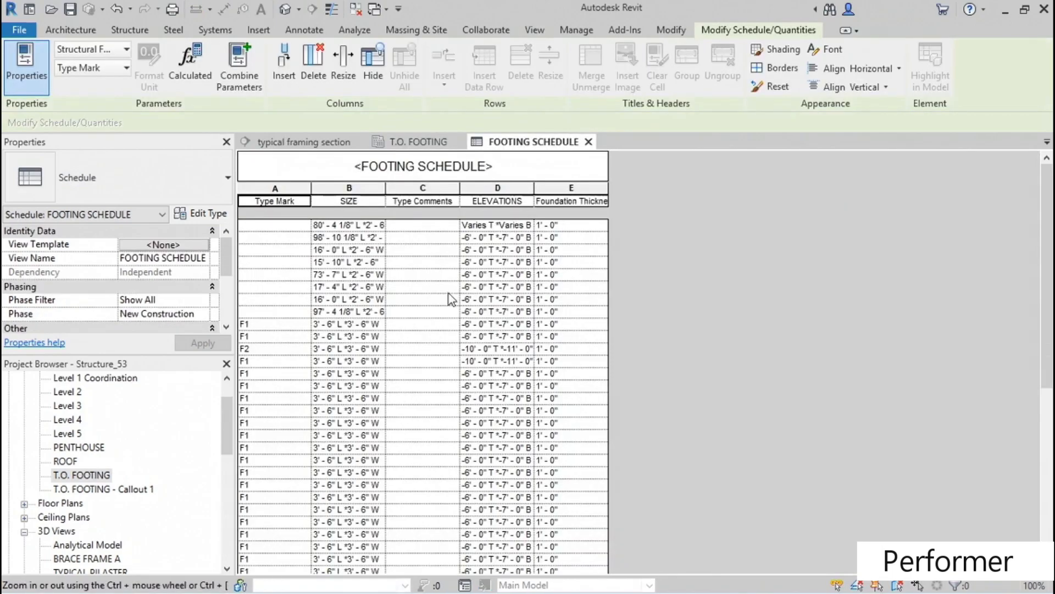
Filter the footing schedule to elements whose Type Mark contains F.
scroll(423, 308, down, 10)
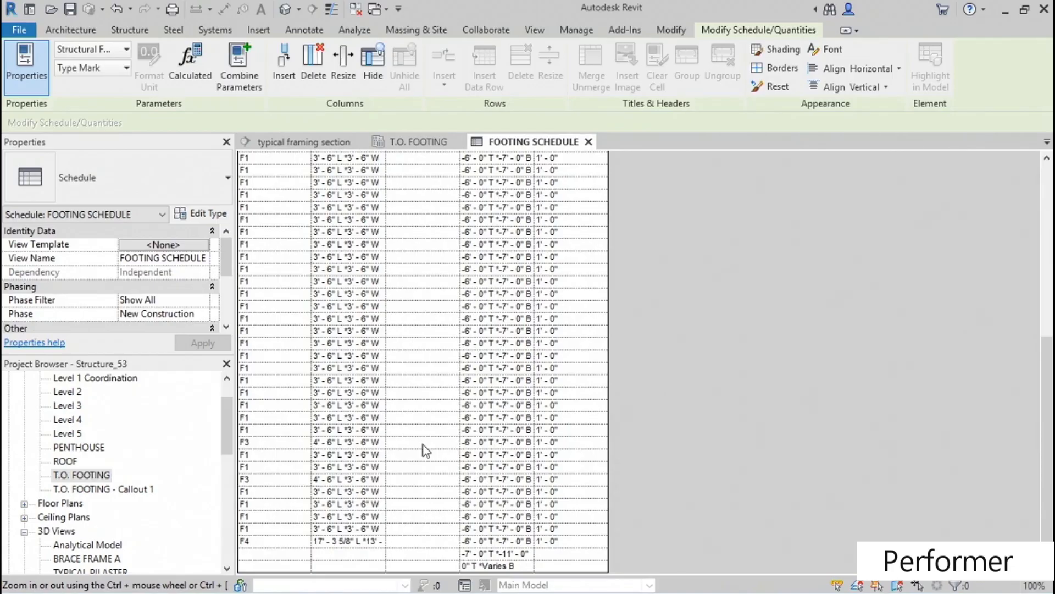
scroll(424, 444, up, 10)
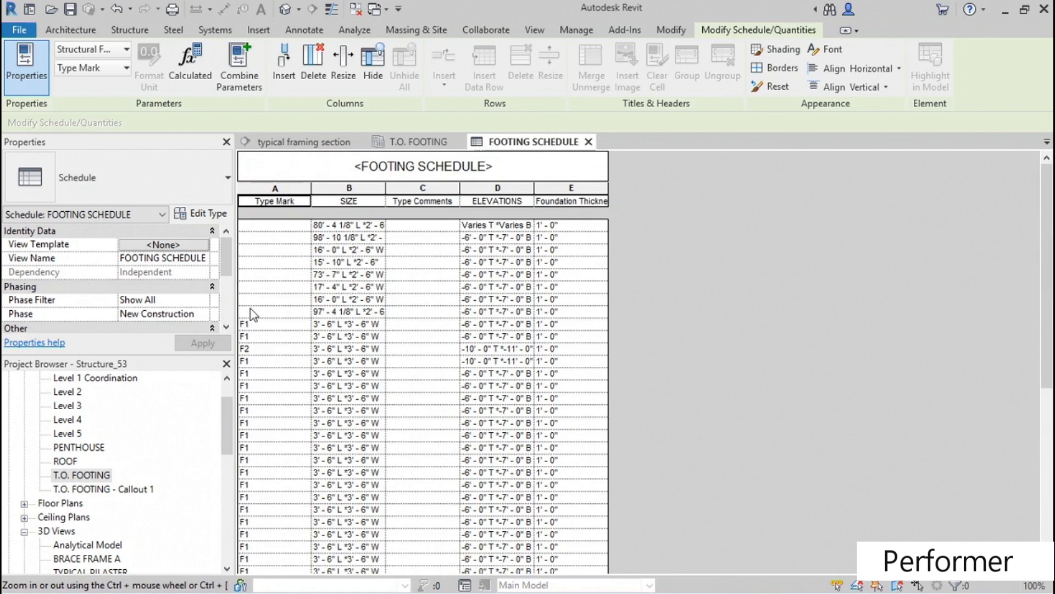
drag(227, 254, 229, 289)
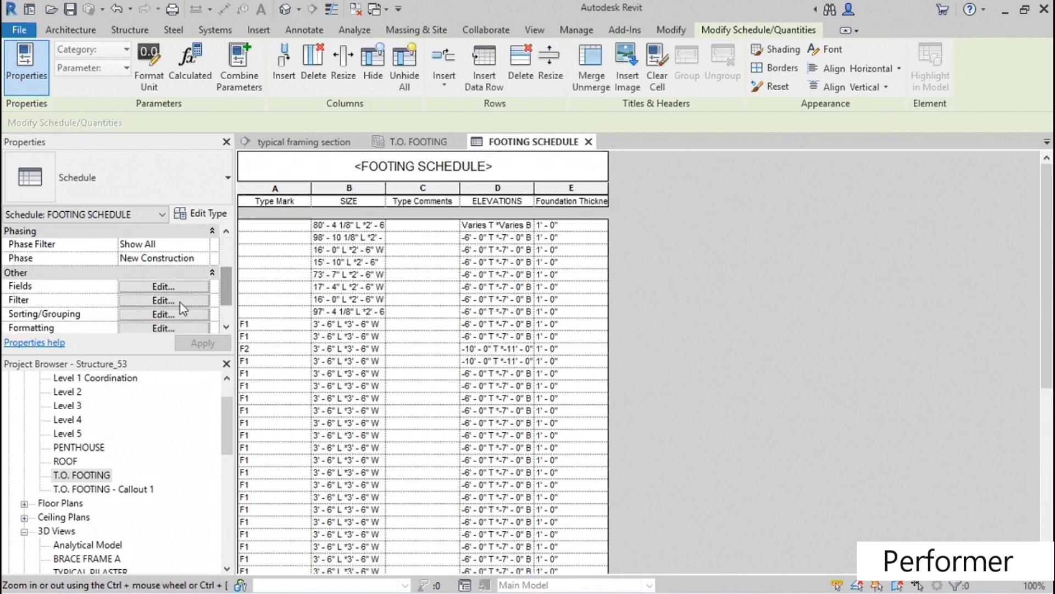
click(181, 301)
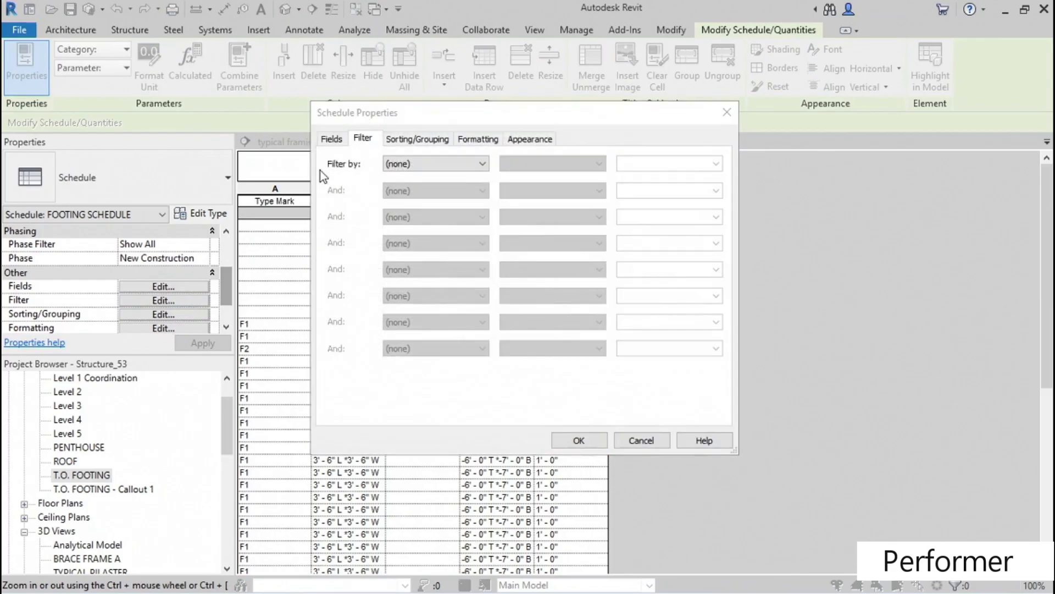
click(425, 165)
click(420, 185)
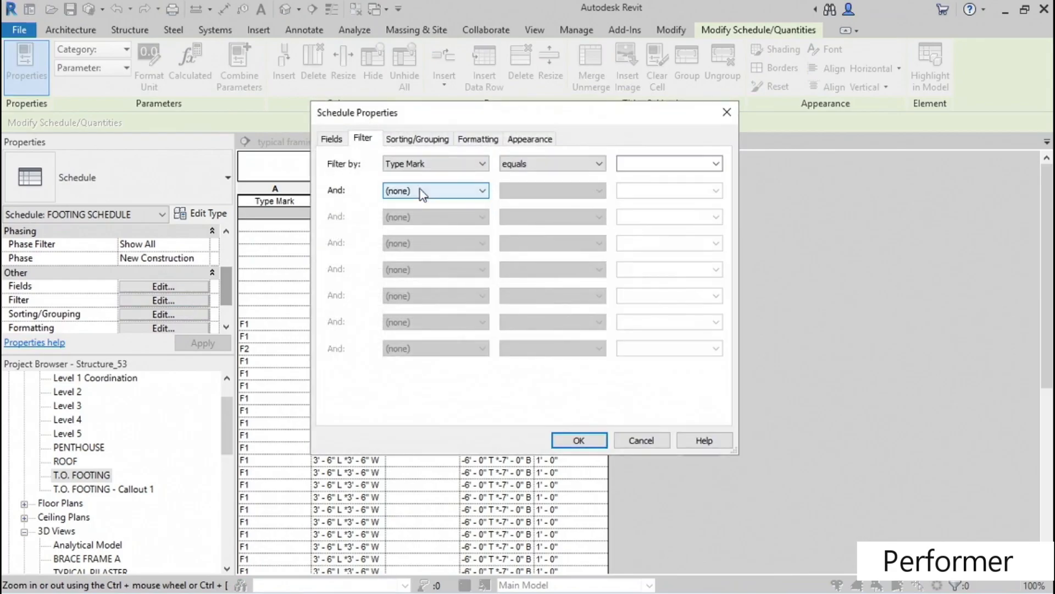
click(593, 165)
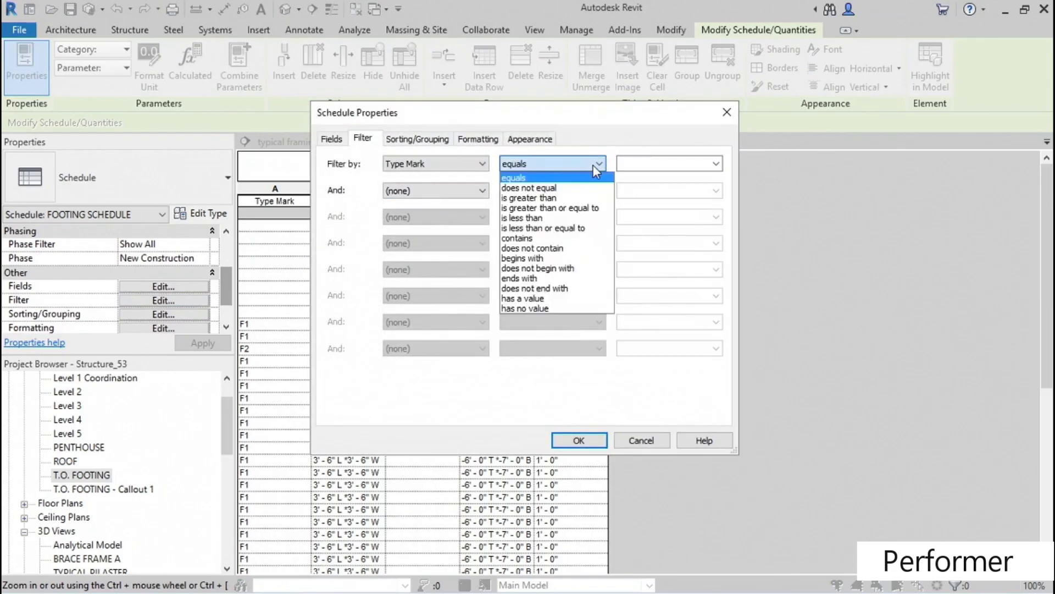
click(517, 237)
click(634, 165)
text(F)
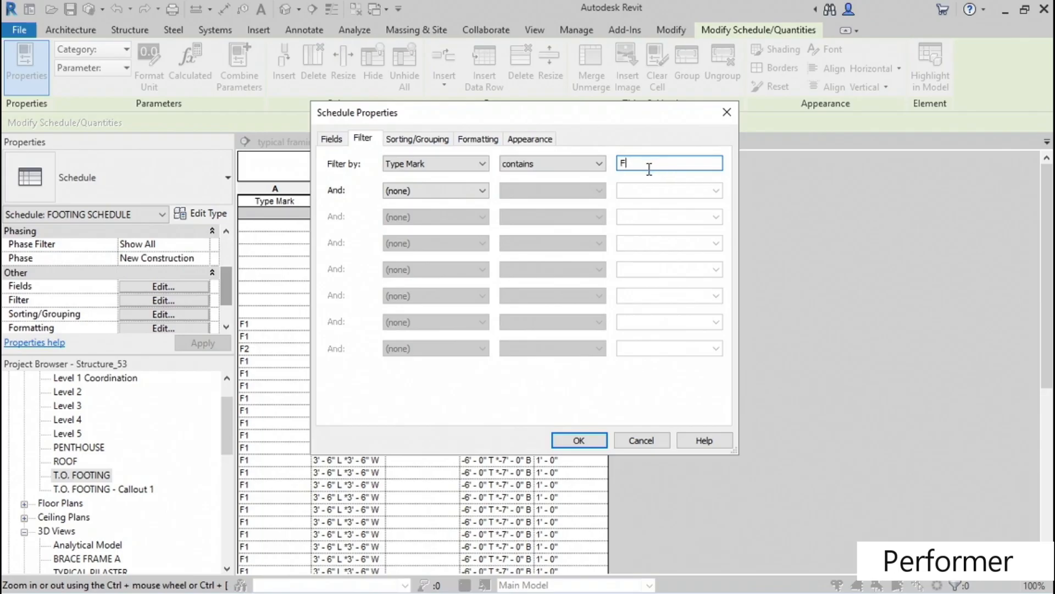
Sort the footing schedule by Type Mark in ascending order and turn off itemizing every instance.
click(437, 143)
click(453, 164)
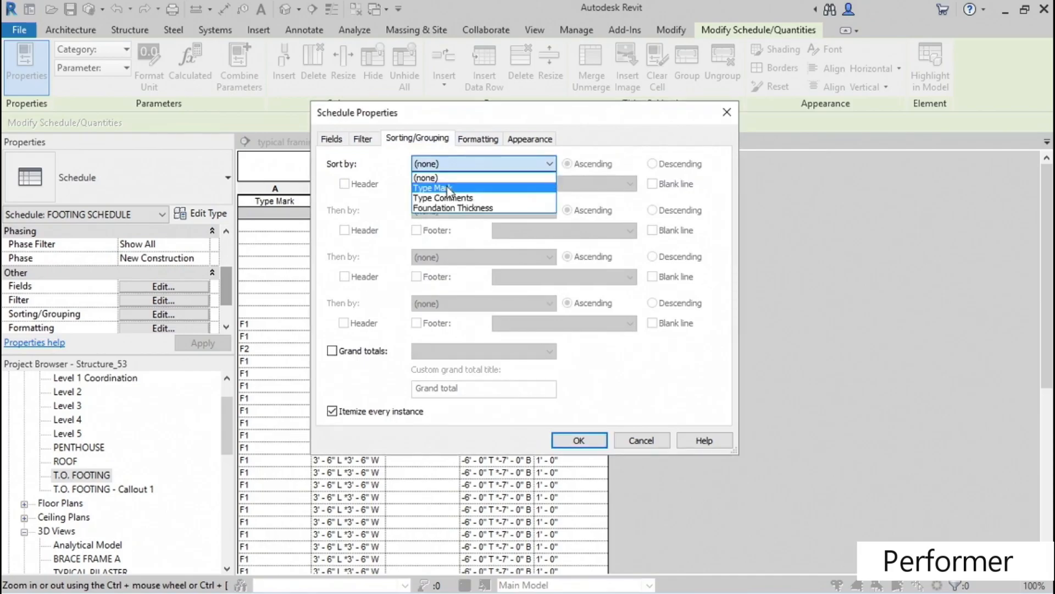
click(449, 188)
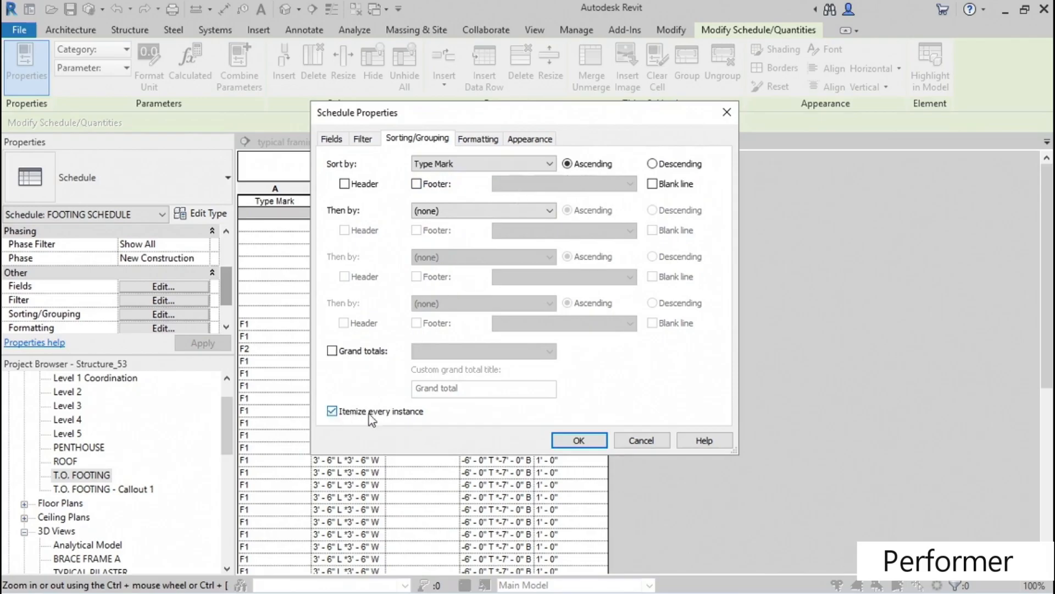
click(332, 411)
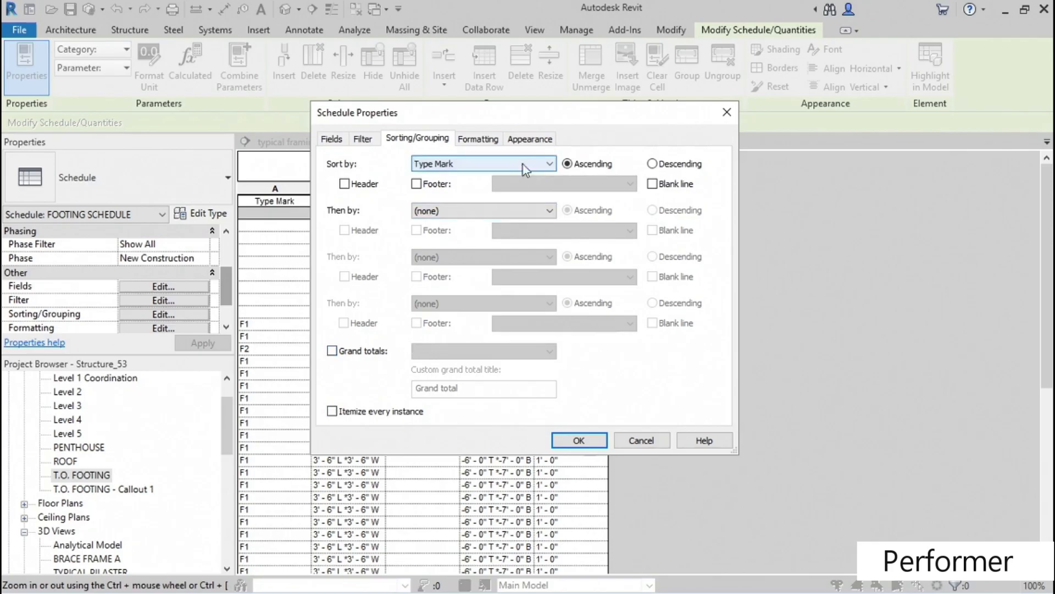
Turn on the schedule's outline with Thin Lines and set the title, header and body text to 3/32" Arial.
click(529, 141)
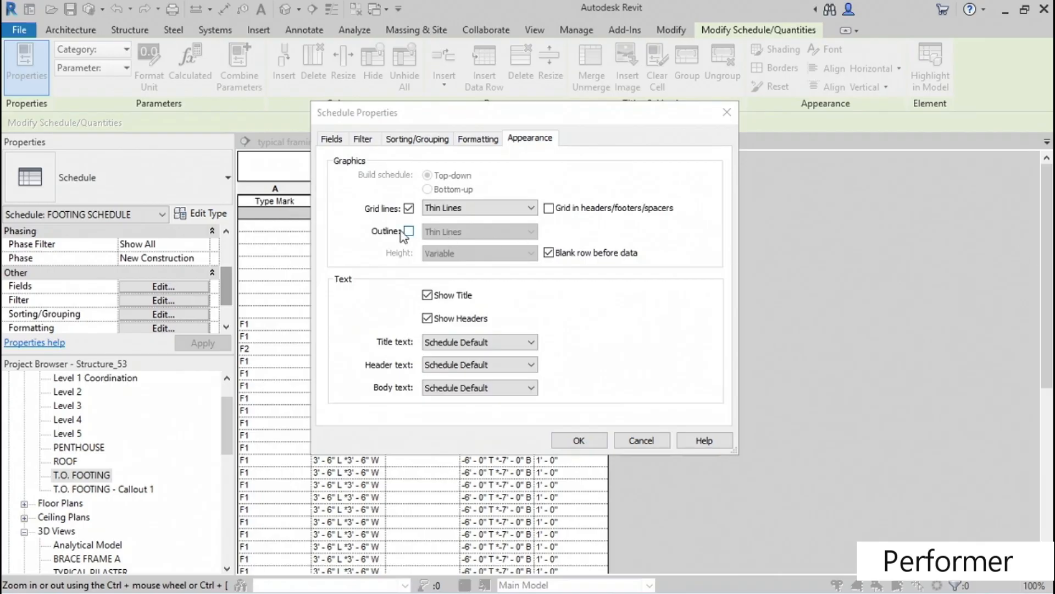
click(408, 231)
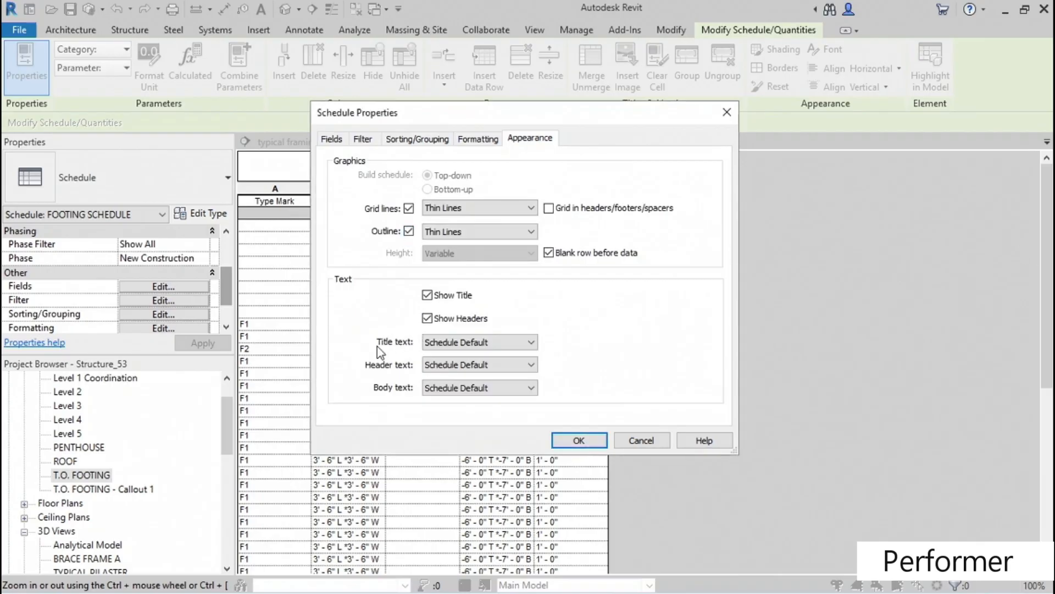
click(469, 343)
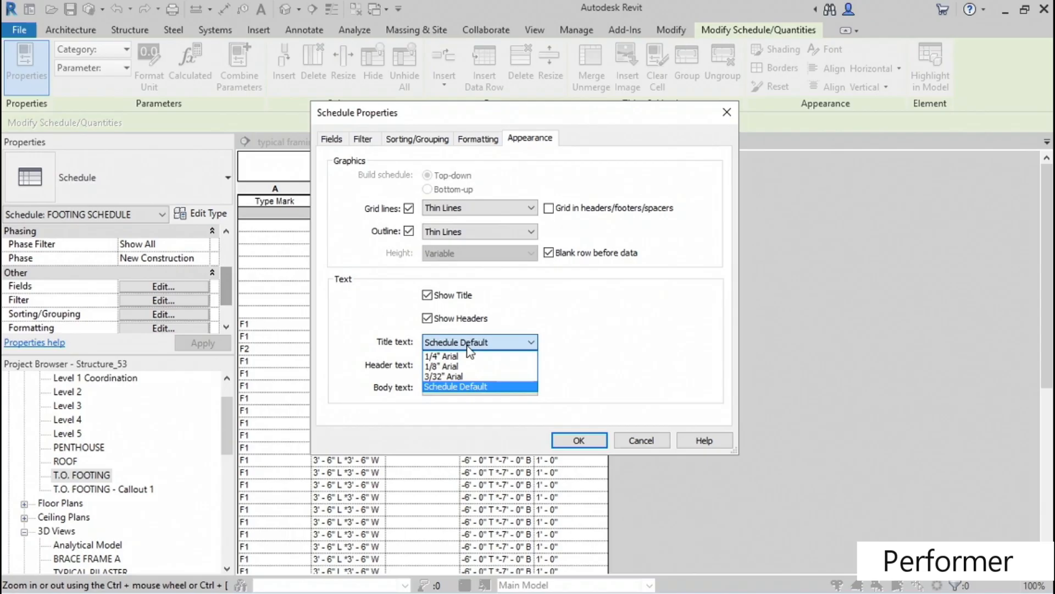
click(443, 376)
click(461, 365)
click(443, 398)
click(469, 388)
click(448, 429)
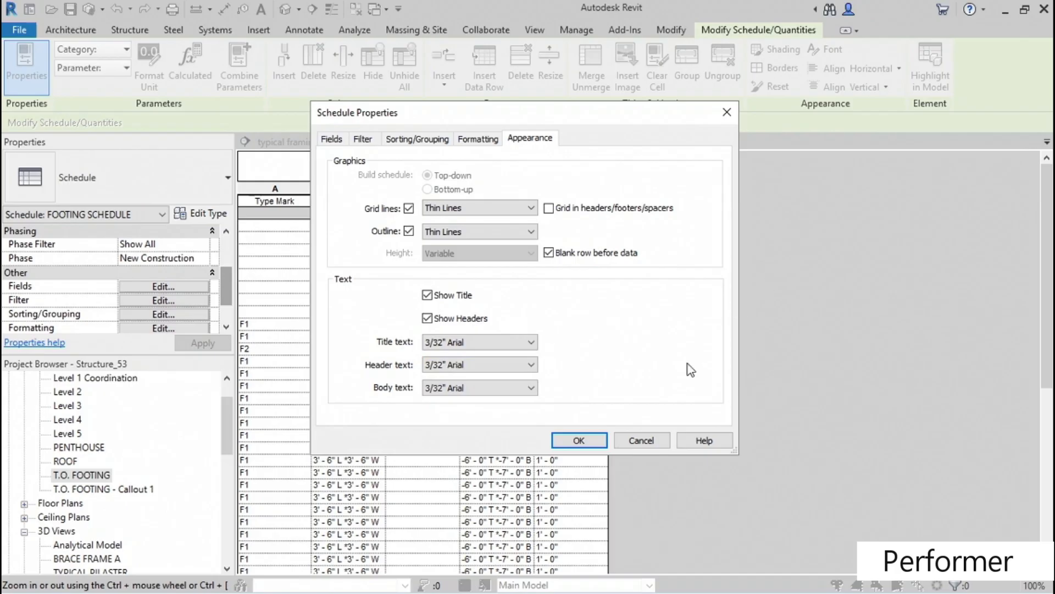
click(587, 446)
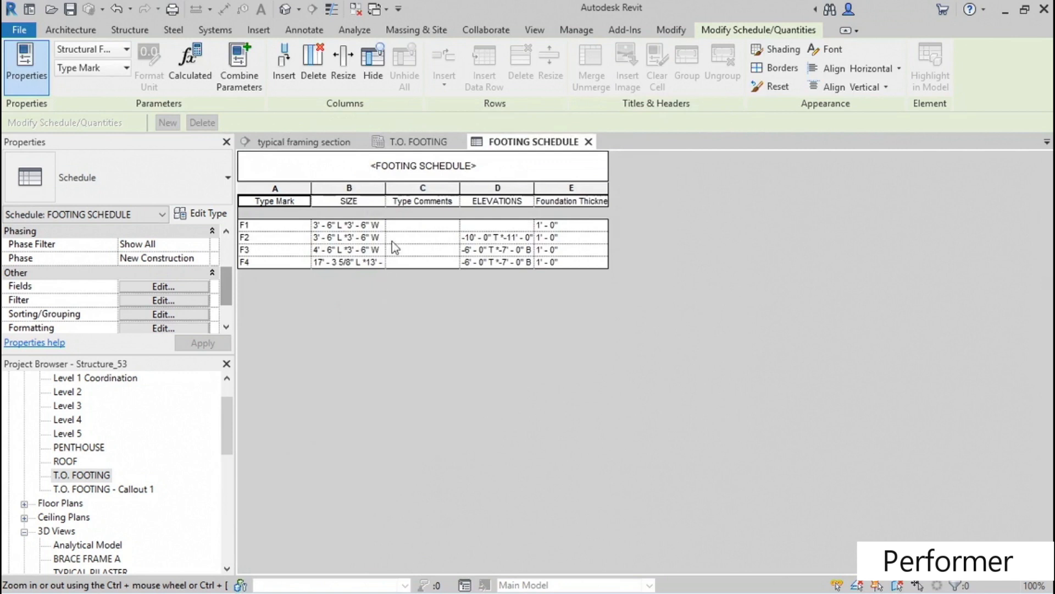
Rename the Type Comments column header of the footing schedule to REINFORCING.
click(418, 205)
drag(451, 201, 385, 201)
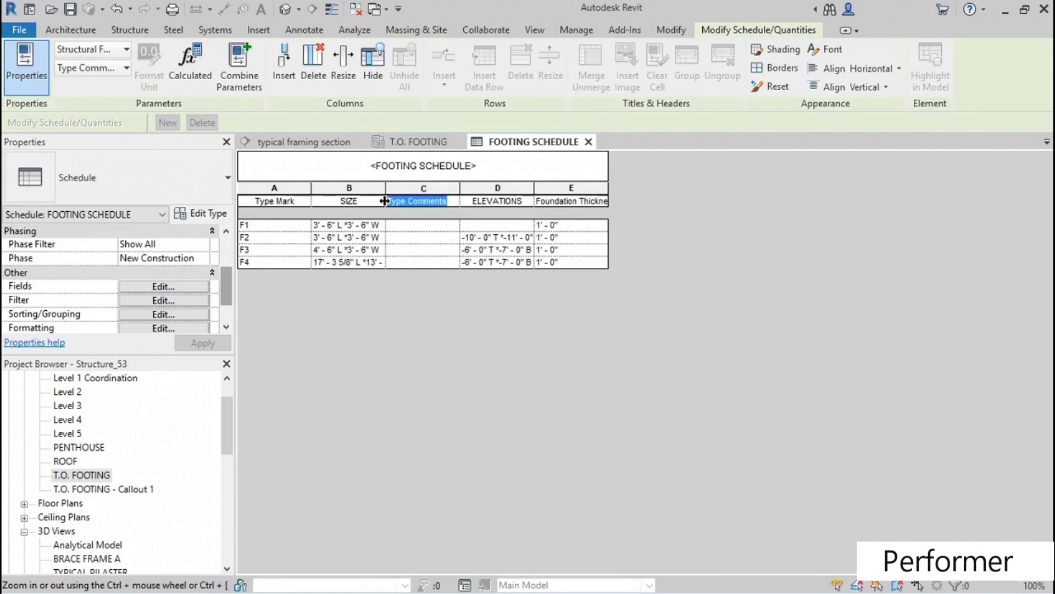
key(BackSpace)
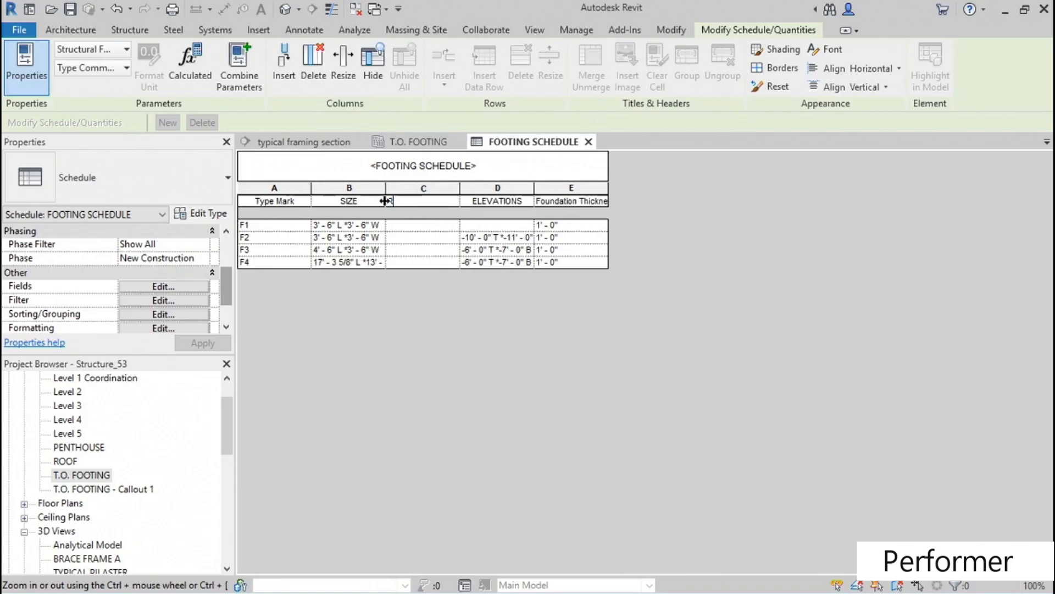
text(REINFORCING)
Hide the Foundation Thickness column and widen the ELEVATIONS column to fit its text.
click(566, 205)
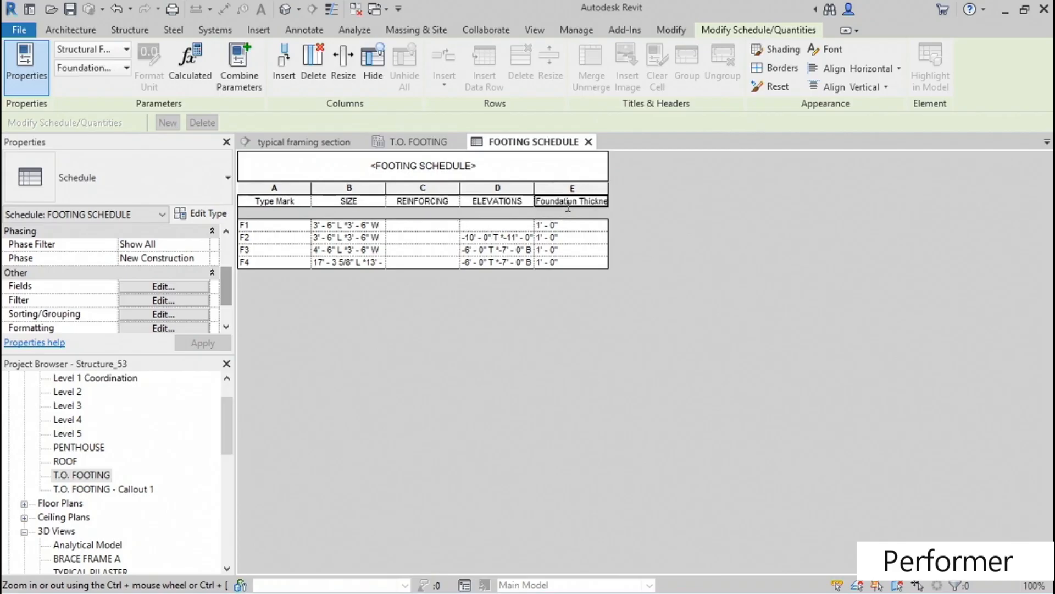
click(574, 189)
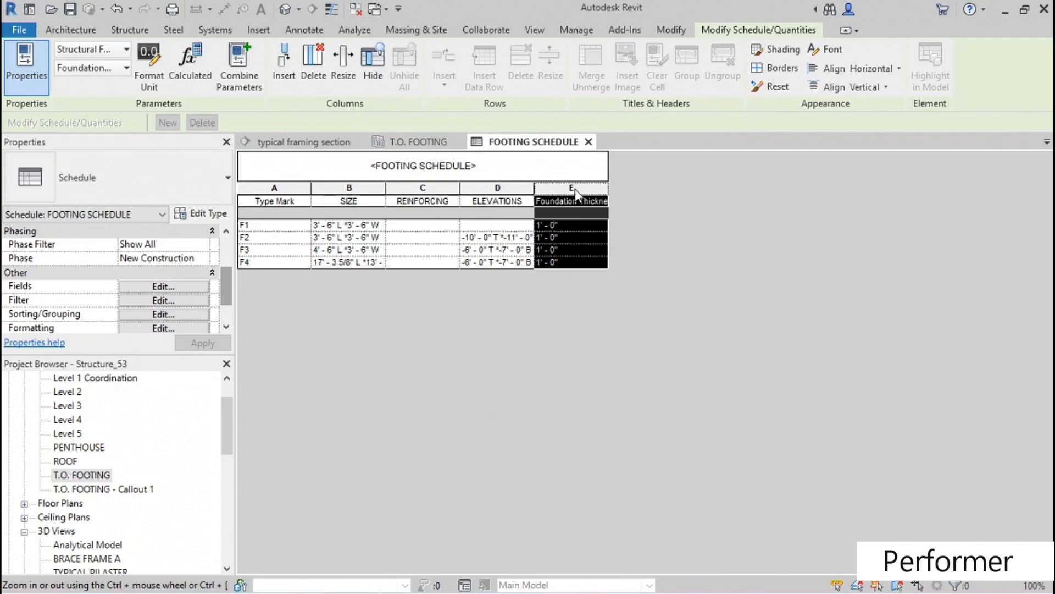
click(379, 74)
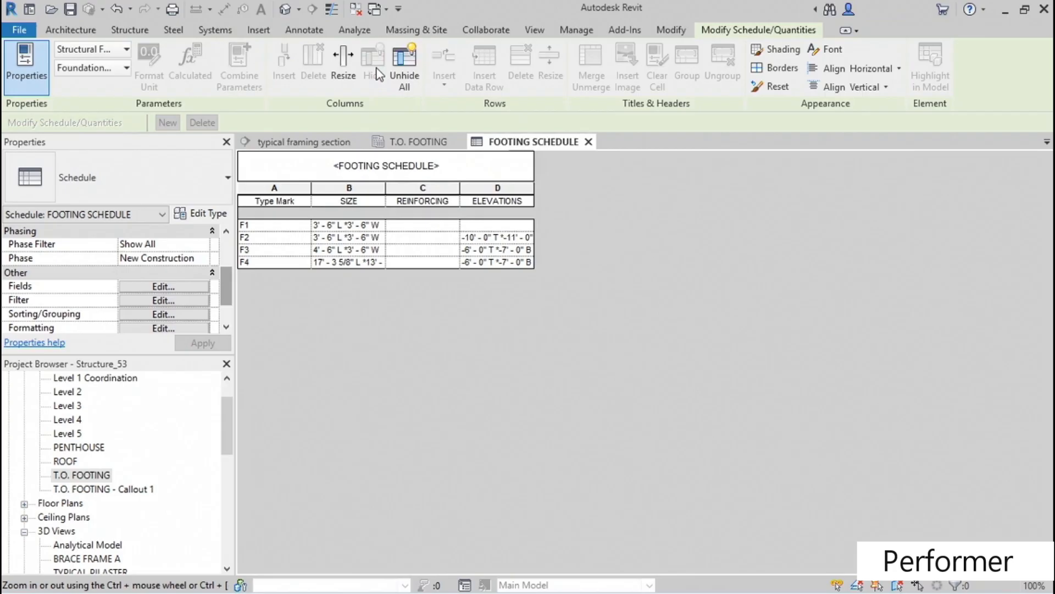
drag(532, 187, 569, 188)
Set the REINFORCING value of footing F1 to #4@12" EW and apply it to all elements of that type.
click(423, 226)
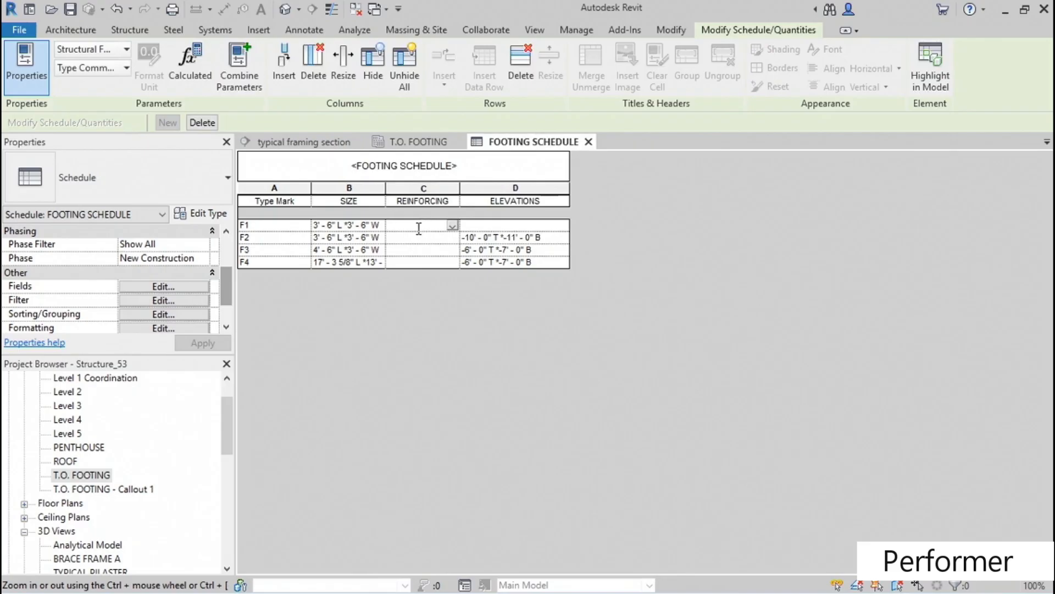
text(#4@12" EW)
key(Return)
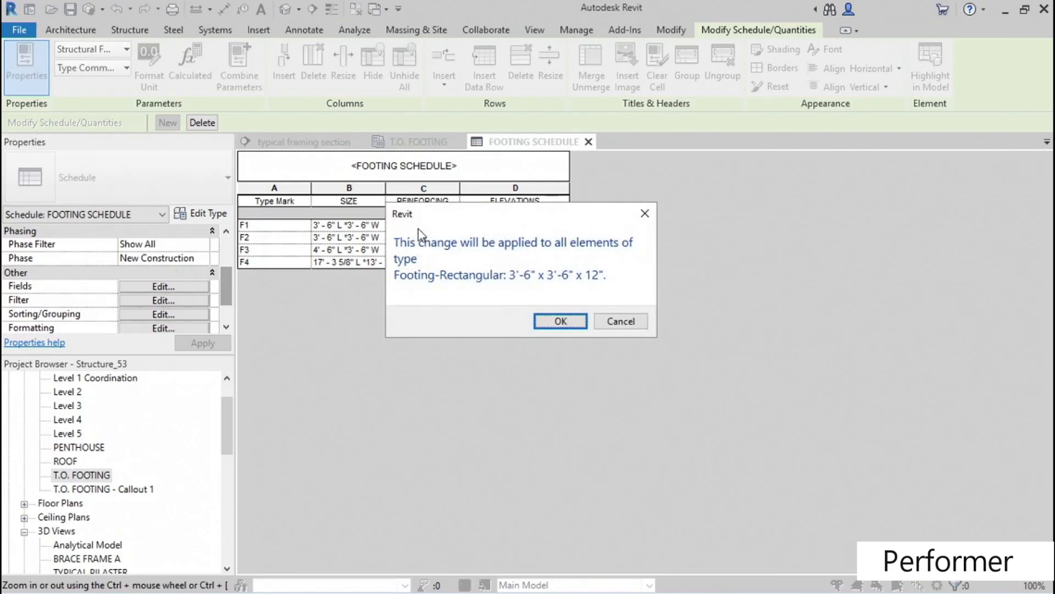
click(558, 322)
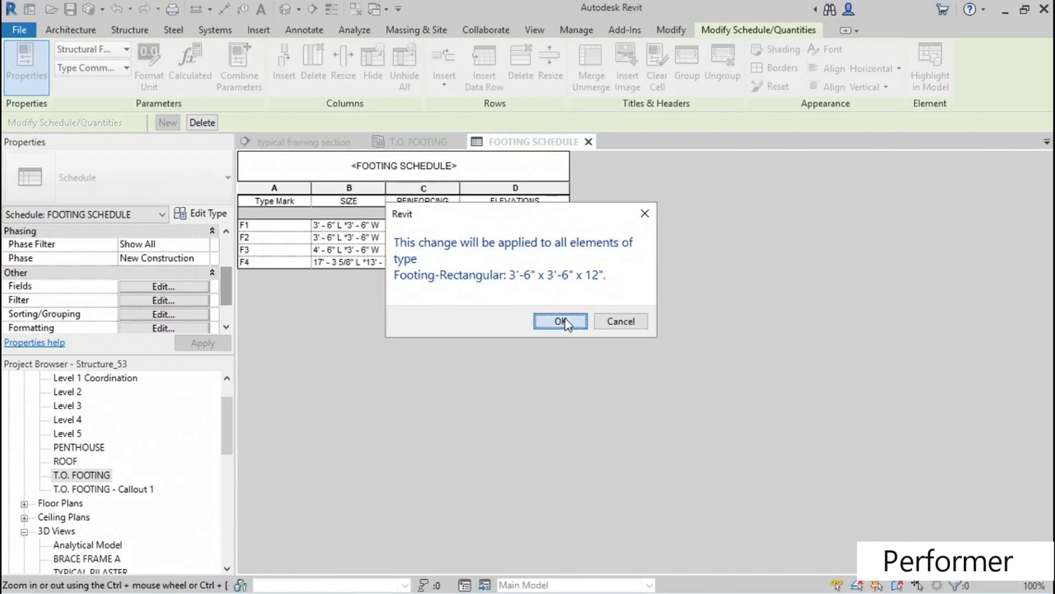
Assign the existing #4@12" EW reinforcing value to footings F2, F3 and F4, applying it to all elements of each type.
click(438, 239)
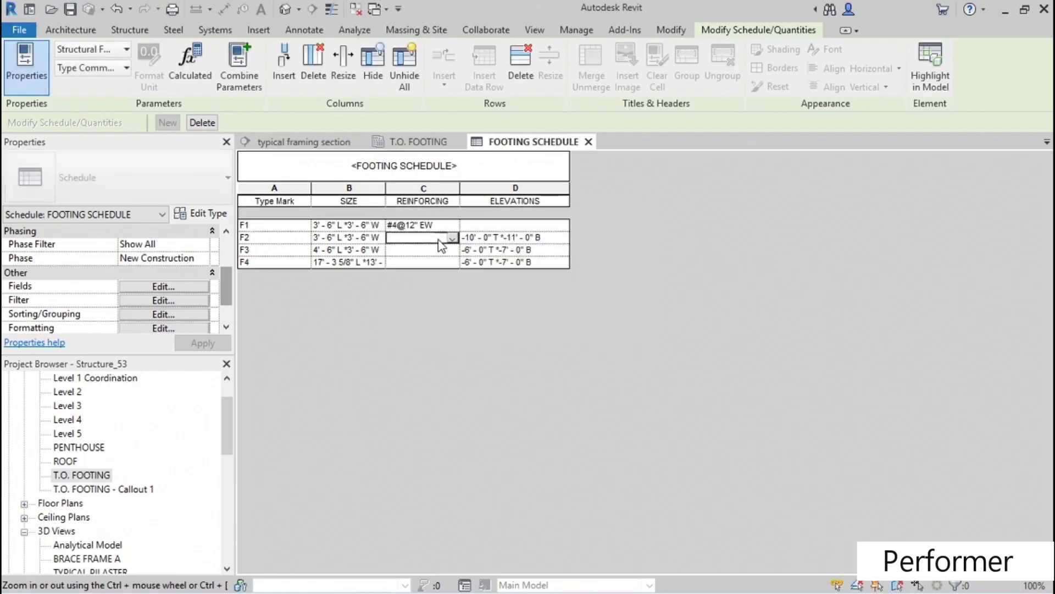
click(418, 249)
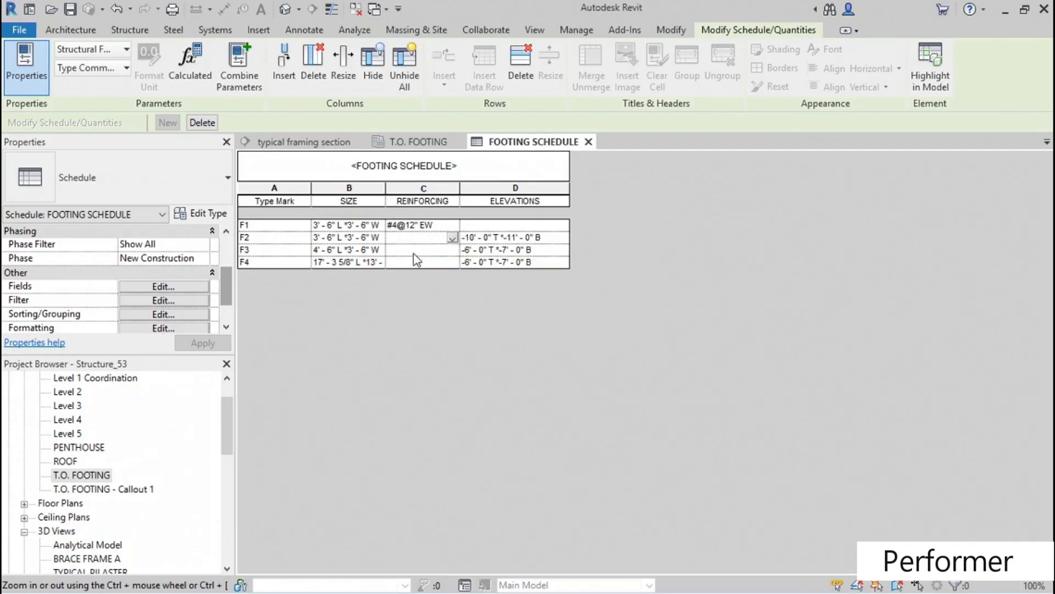
click(572, 321)
click(425, 251)
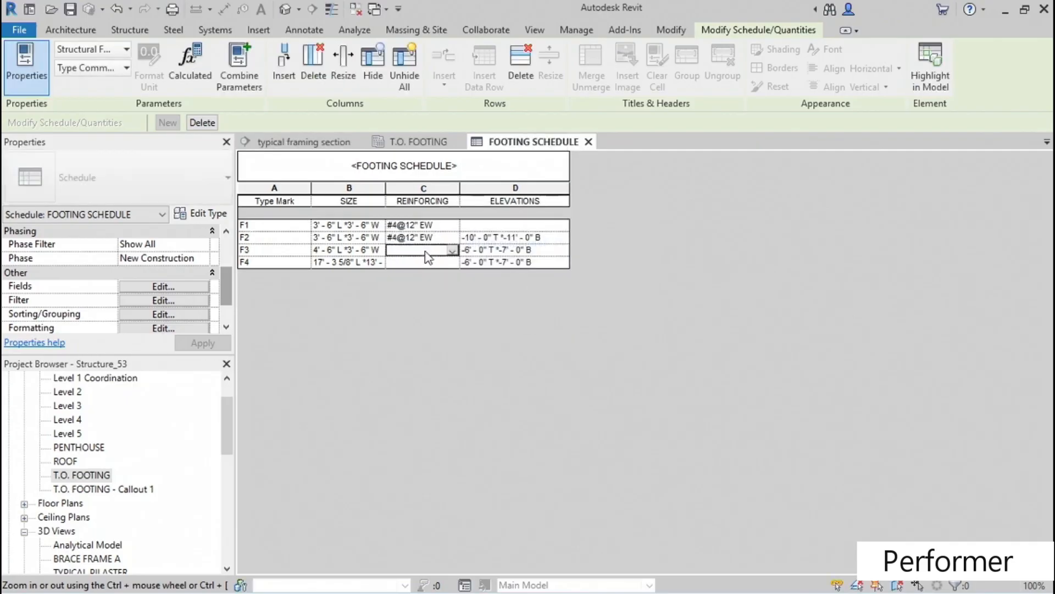
click(452, 250)
click(422, 265)
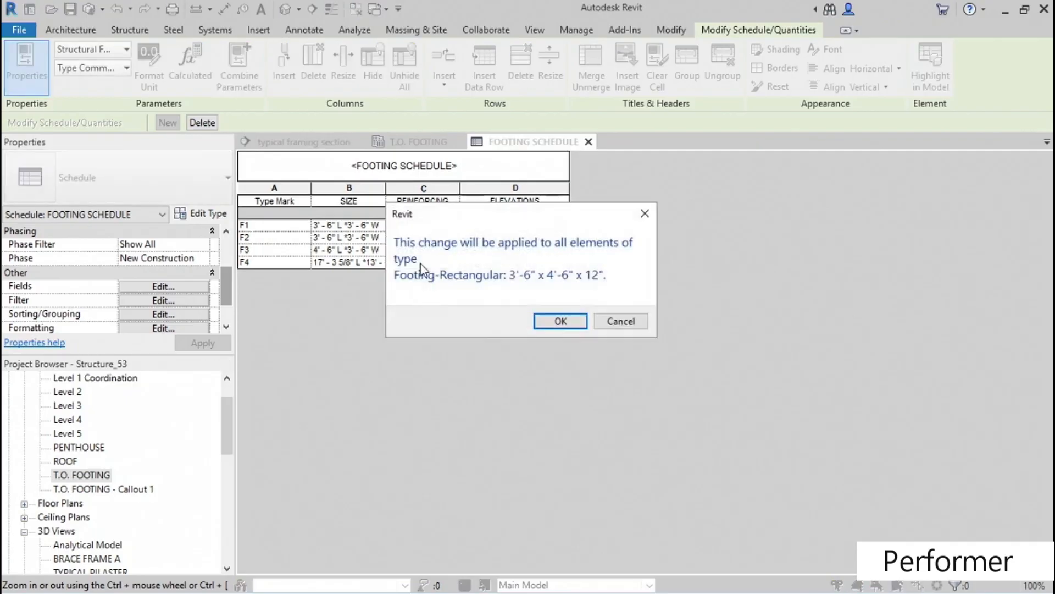
click(556, 321)
click(429, 264)
click(452, 263)
click(427, 277)
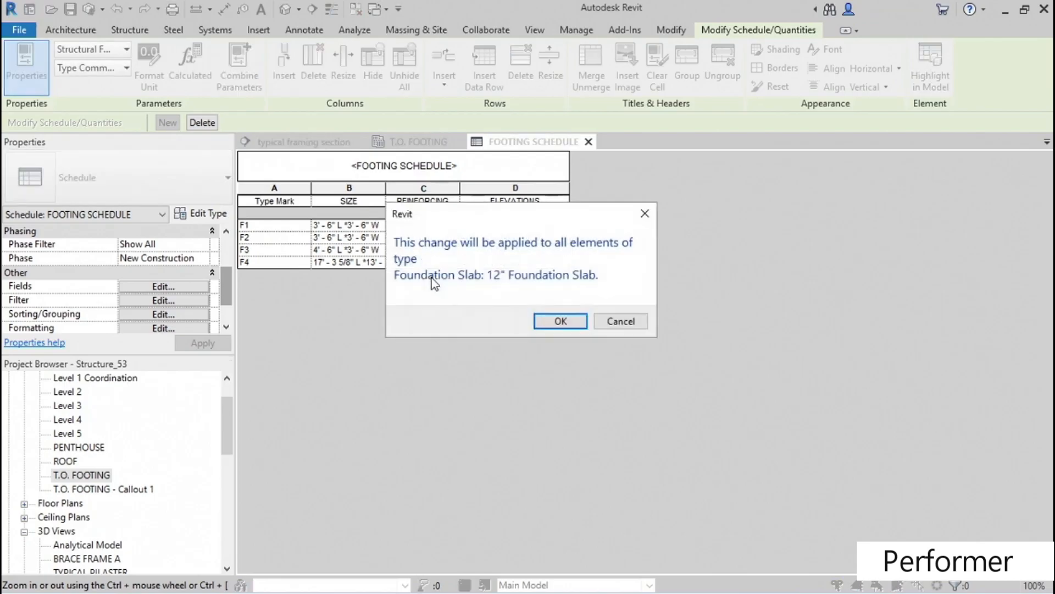
click(577, 322)
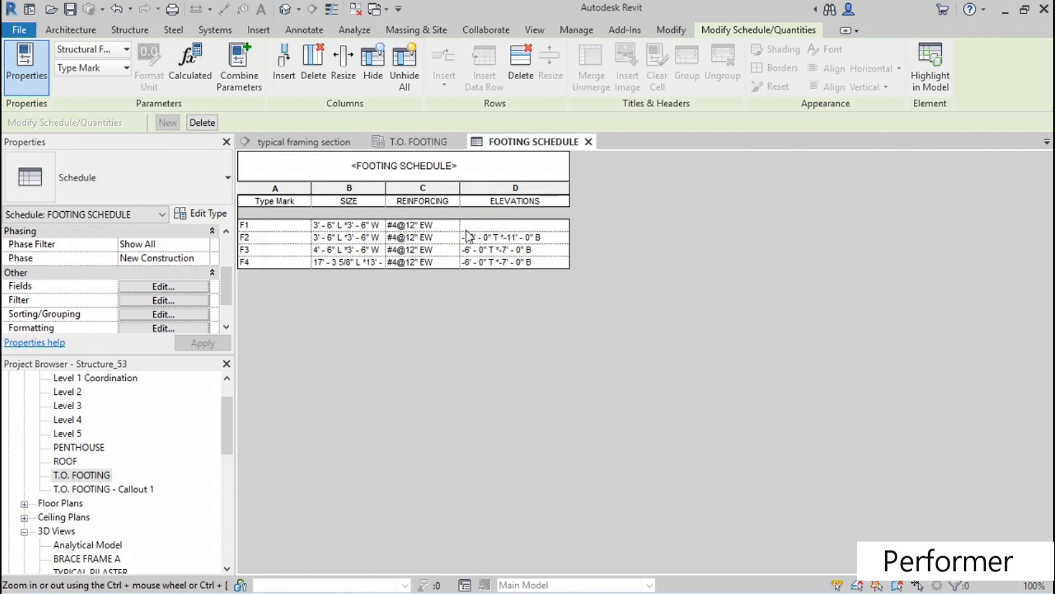
Turn on itemizing every instance in the footing schedule's sorting and grouping settings.
scroll(222, 283, down, 2)
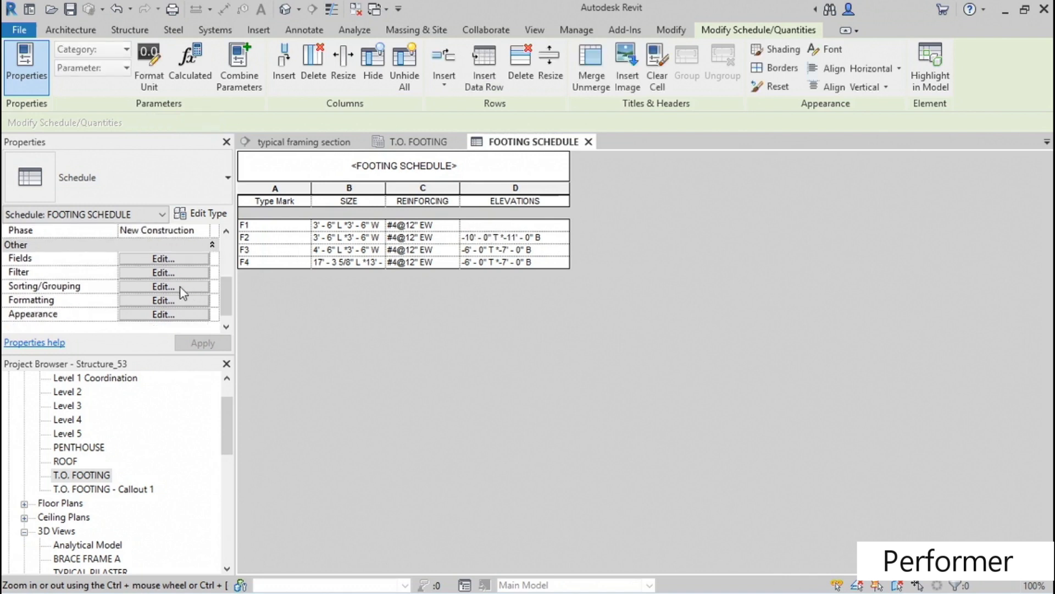
click(179, 287)
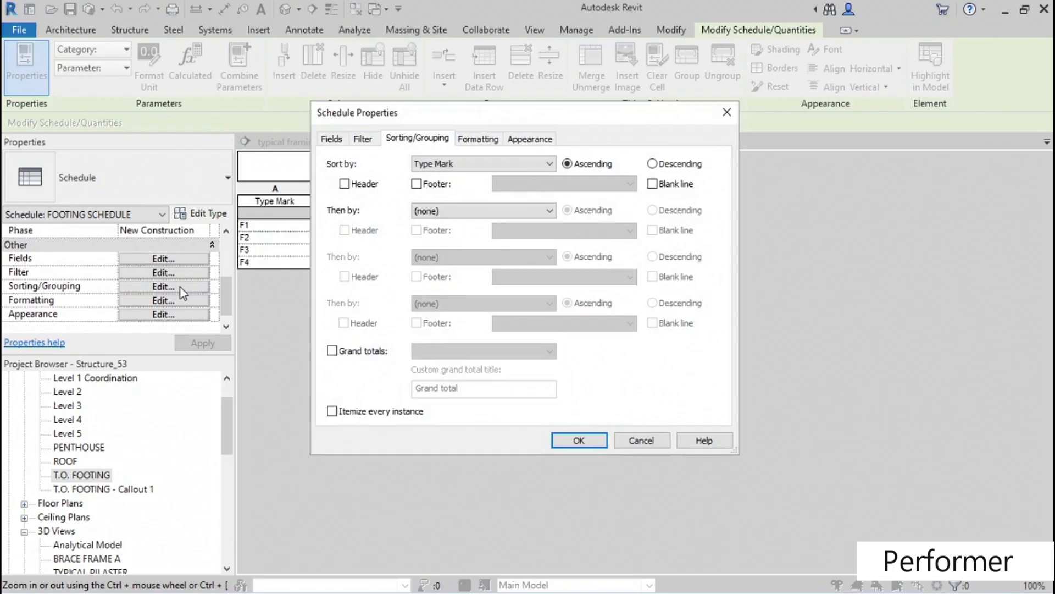
click(332, 412)
click(572, 439)
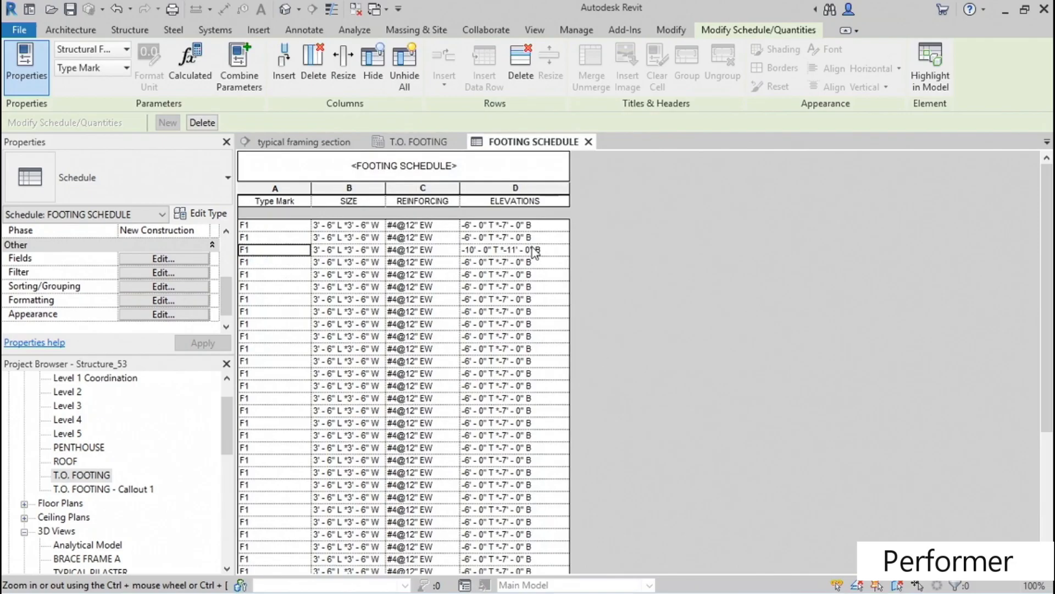
Highlight the F1 footing with the -10' - 0" top elevation in the model and change its type to 3'-6" x 3'-6" x 12" 2.
click(293, 250)
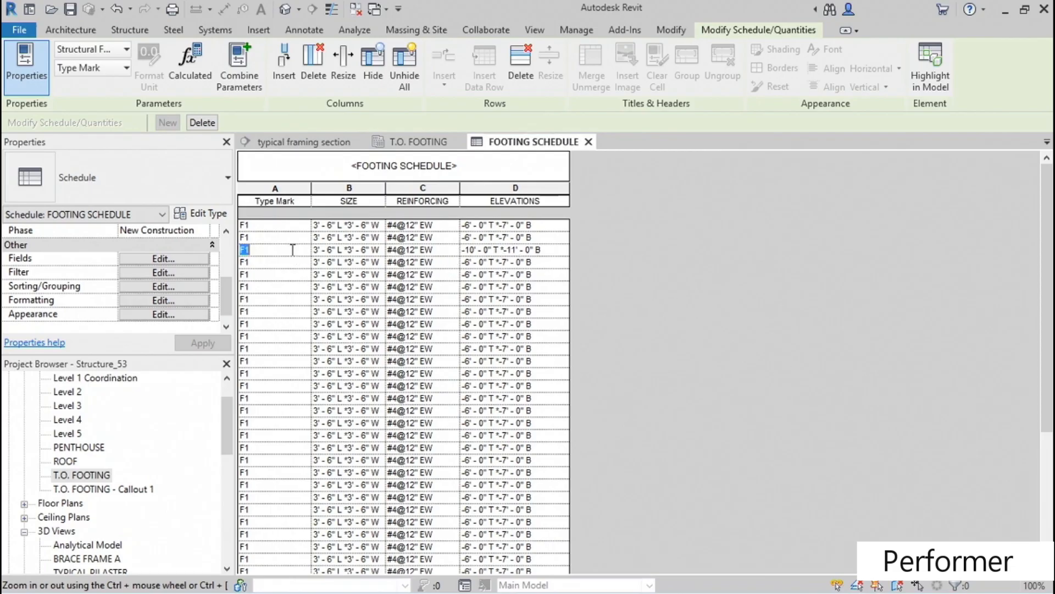
click(933, 81)
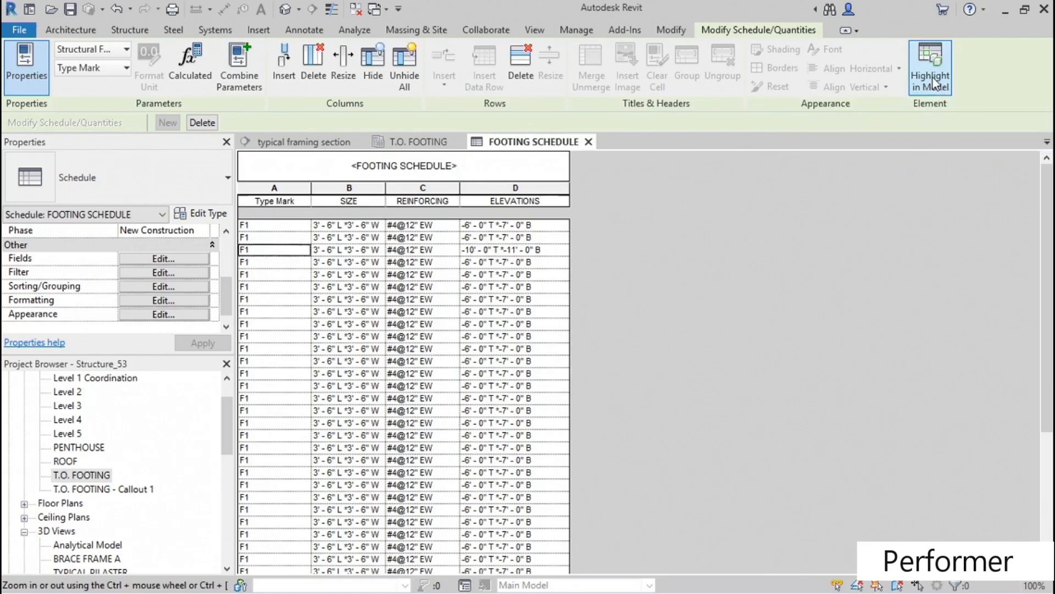
click(689, 214)
middle_drag(770, 270, 639, 314)
scroll(630, 290, down, 3)
scroll(632, 296, down, 5)
scroll(639, 313, up, 5)
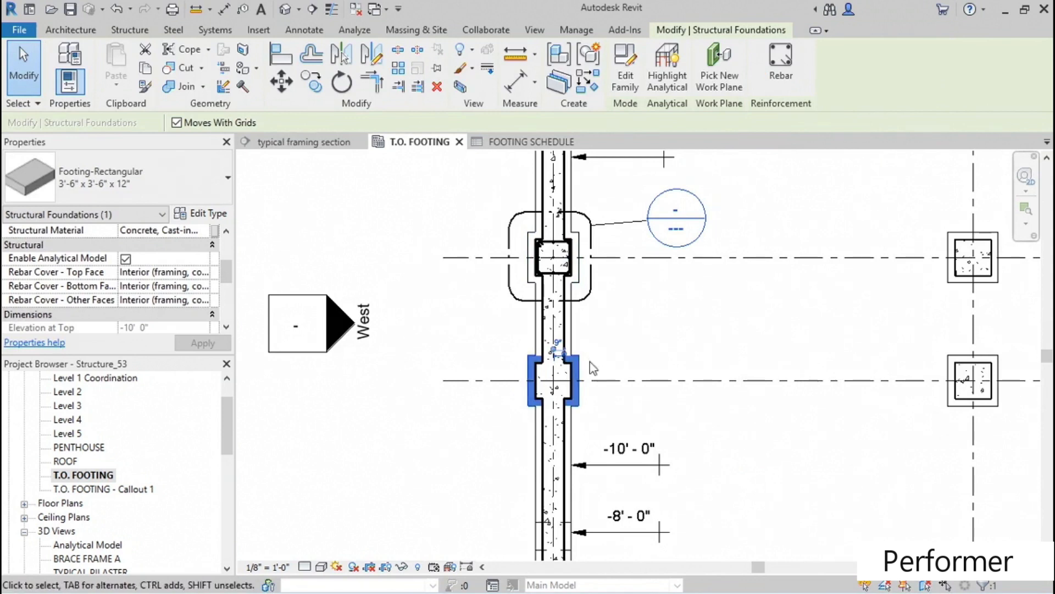
scroll(599, 367, up, 1)
click(191, 179)
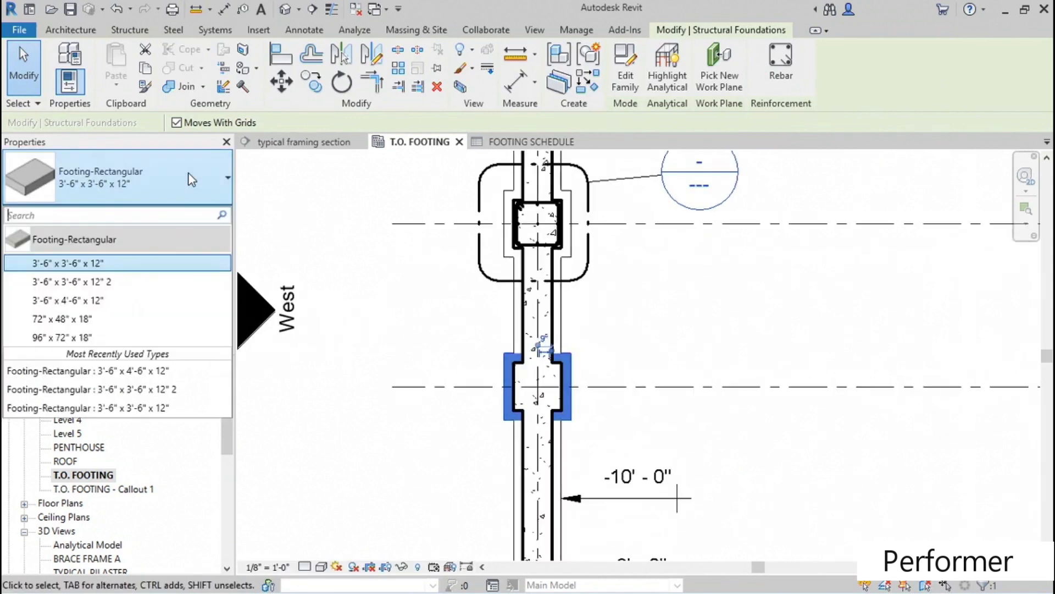
click(136, 282)
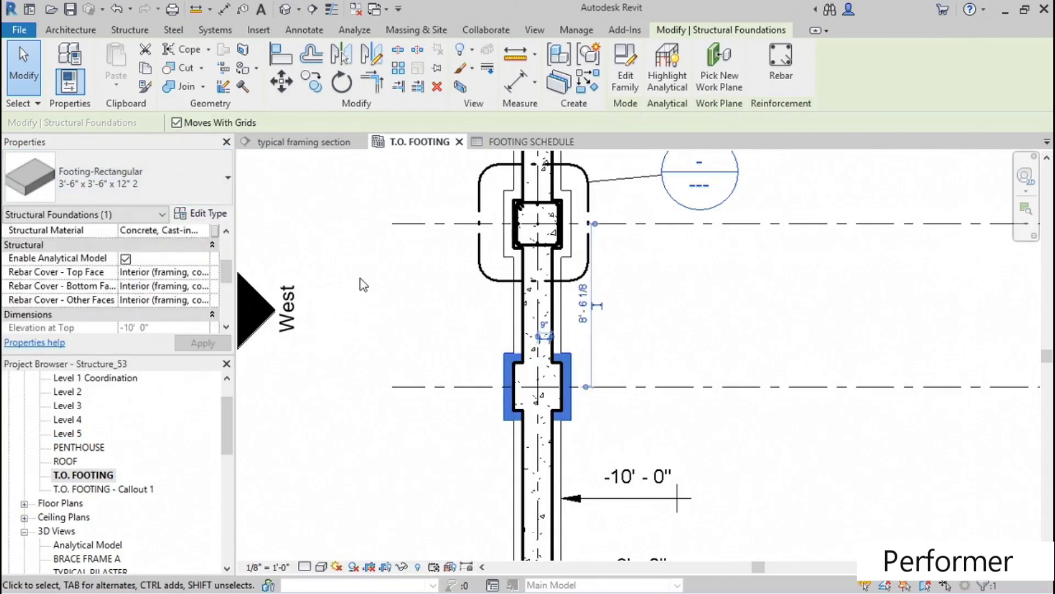
Return to the FOOTING SCHEDULE and turn off itemizing every instance.
click(512, 144)
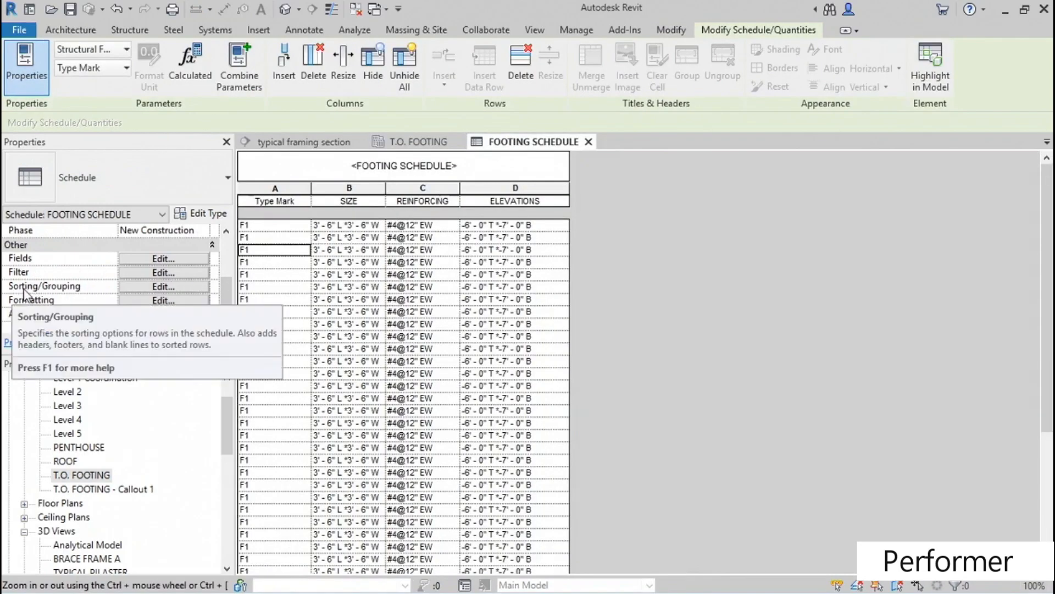
click(149, 287)
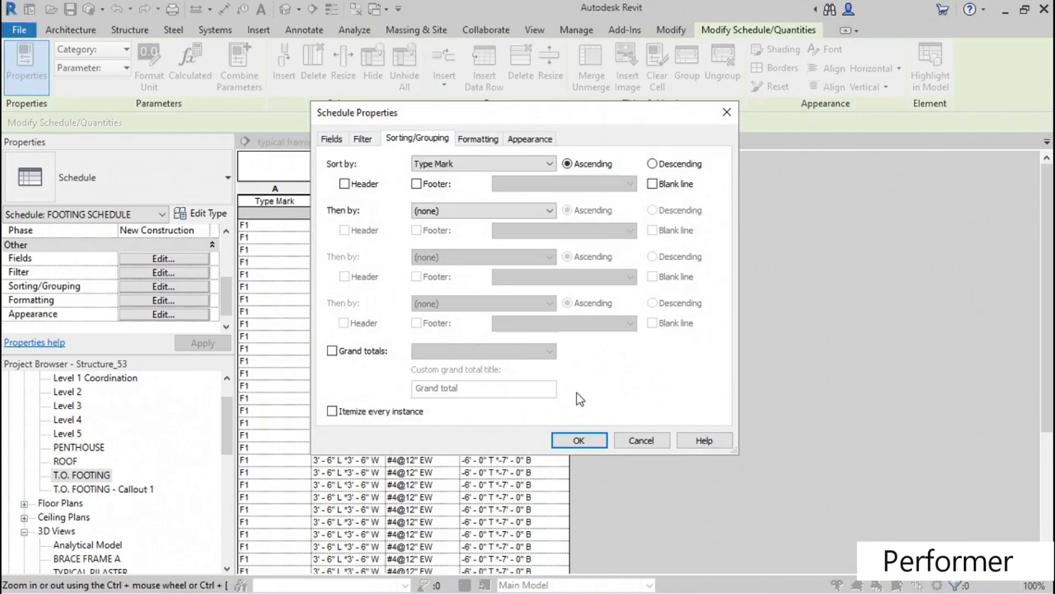
click(579, 438)
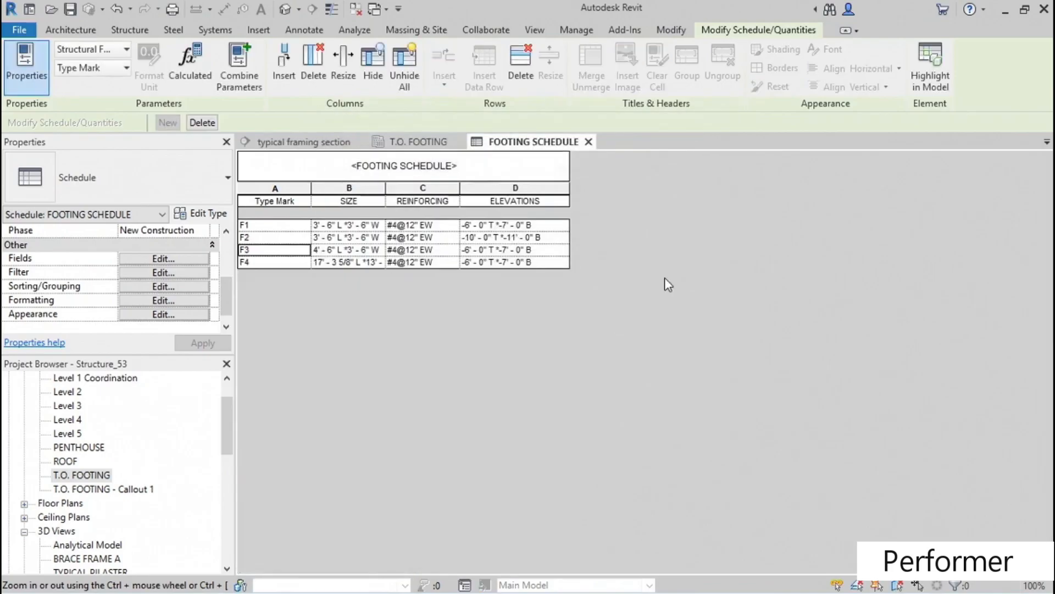
Open sheet S.1 - Unnamed from the project's sheets.
drag(226, 428, 236, 533)
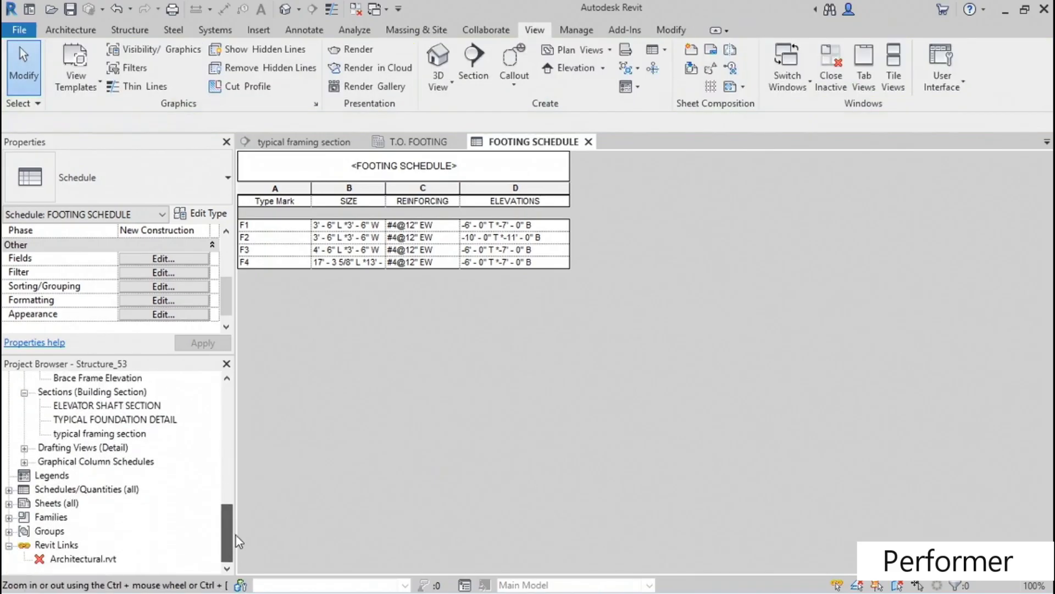
click(9, 504)
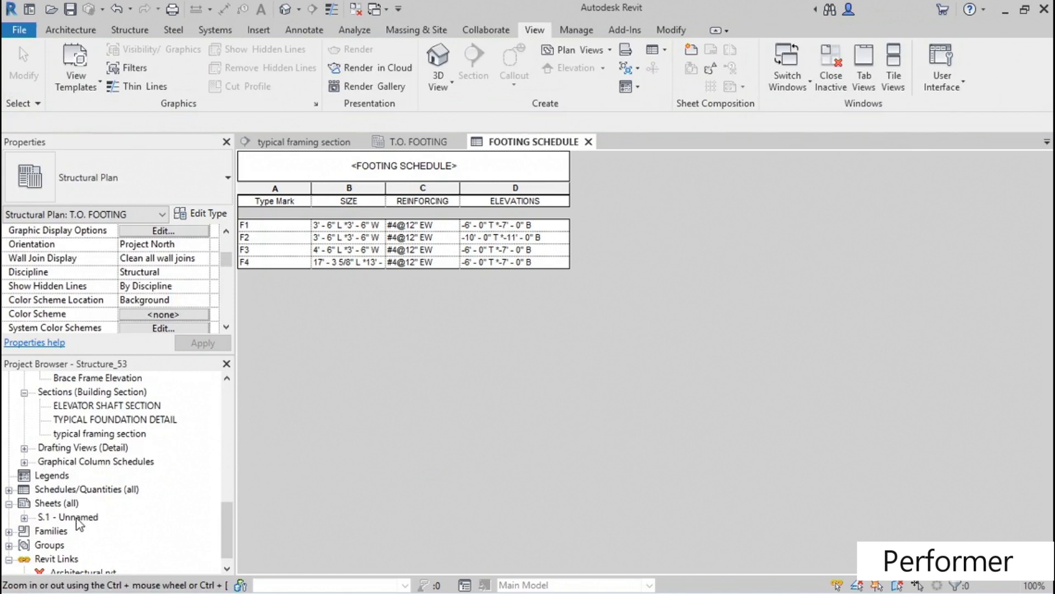
double_click(79, 520)
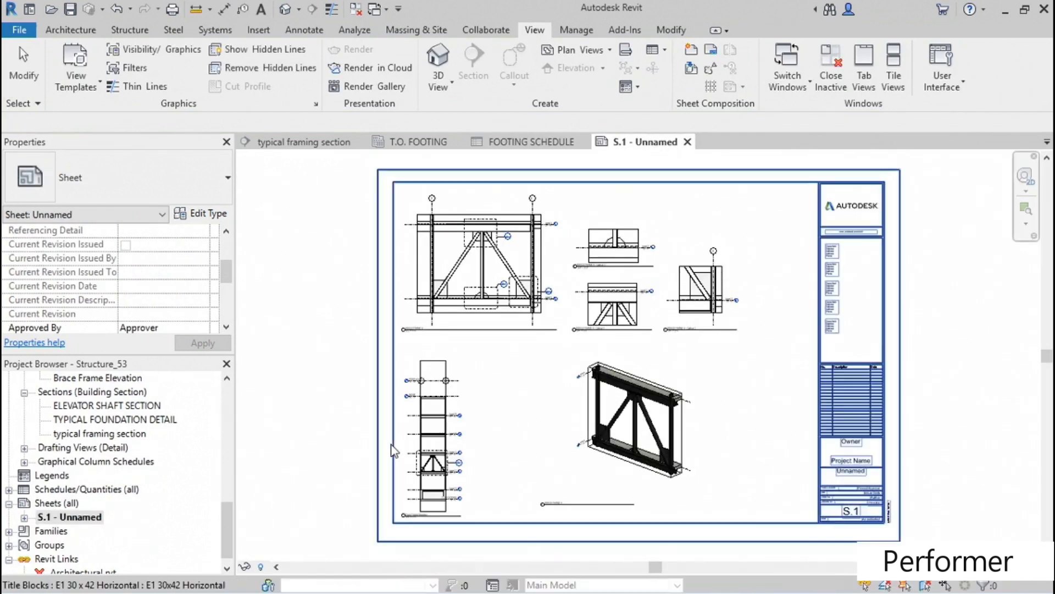
Place the FOOTING SCHEDULE on sheet S.1 in the blank area above the small brace detail, beside the title block.
mouse_move(228, 519)
mouse_down()
mouse_move(221, 487)
mouse_move(221, 517)
mouse_up()
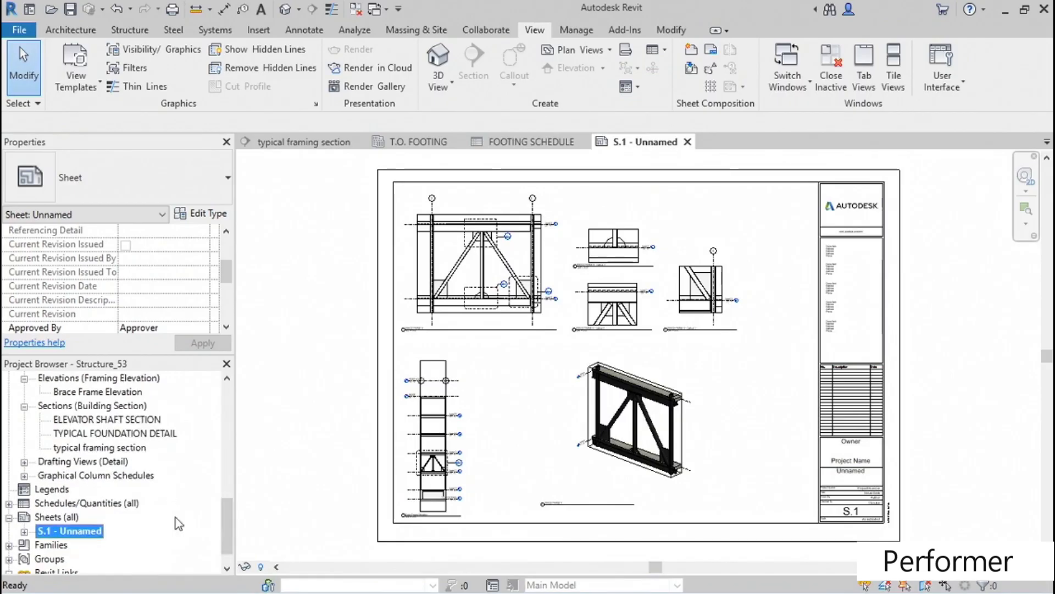
click(9, 503)
click(77, 517)
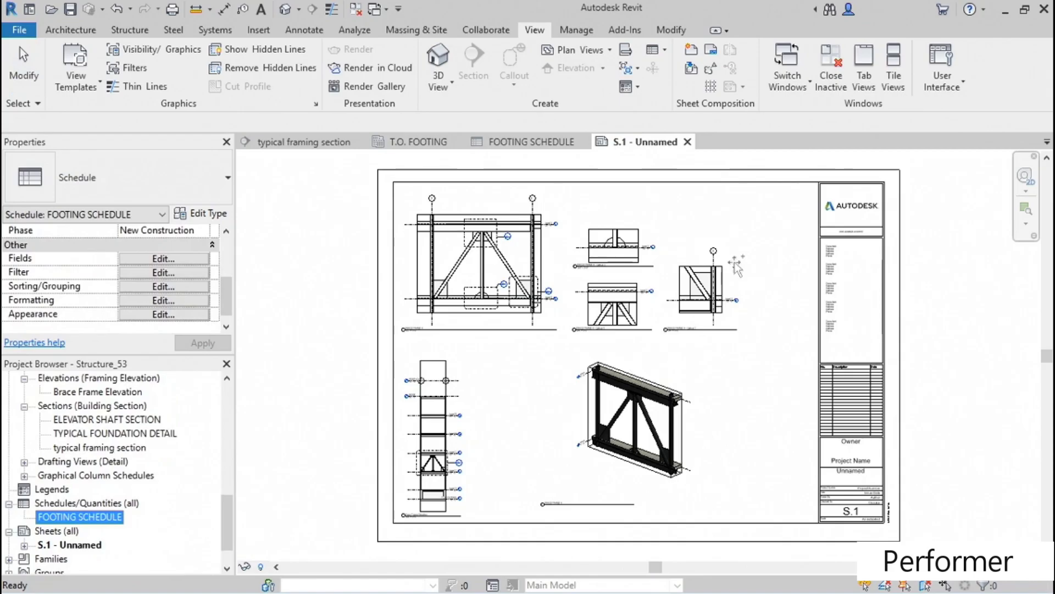
drag(736, 267, 759, 210)
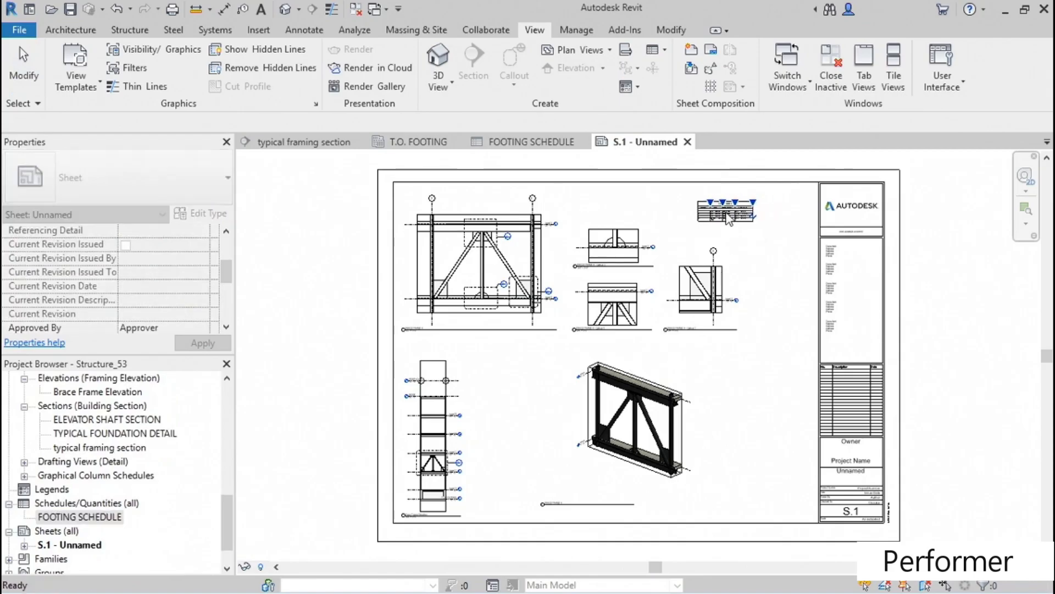
click(728, 218)
Widen the ELEVATIONS, REINFORCING and SIZE columns of the placed footing schedule so each entry fits on one line.
scroll(768, 192, up, 3)
scroll(769, 218, up, 5)
middle_drag(715, 233, 812, 248)
scroll(803, 243, up, 3)
drag(753, 251, 781, 253)
drag(601, 252, 644, 253)
drag(501, 252, 583, 254)
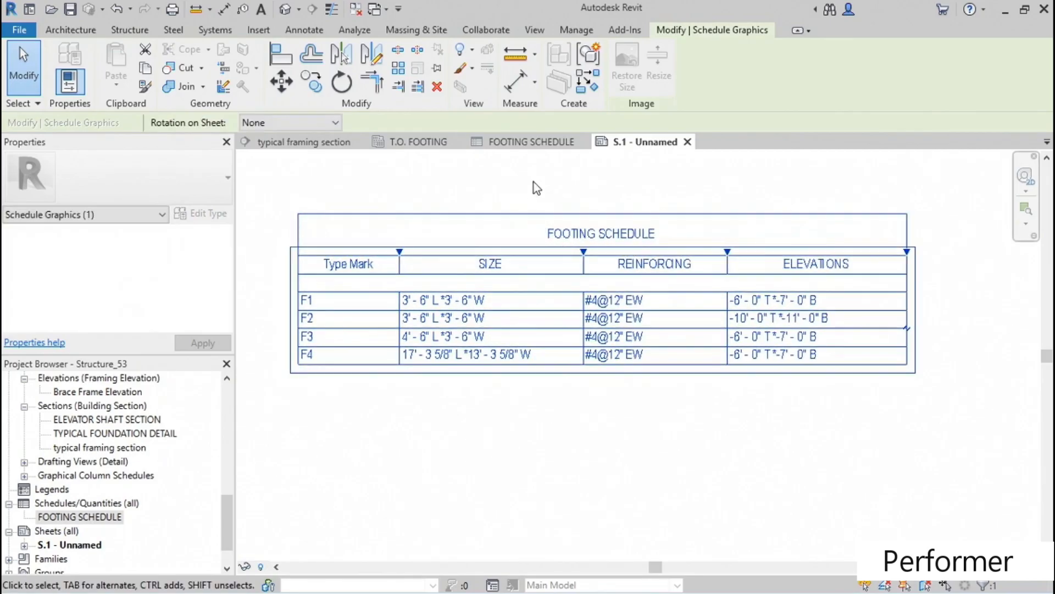
click(538, 188)
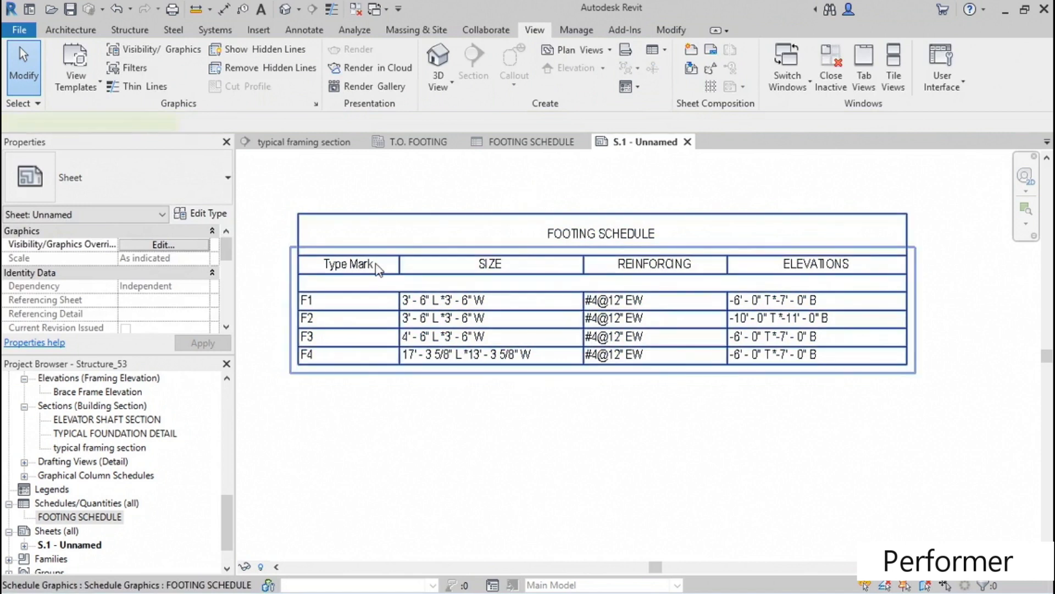
Open the placed footing schedule for editing, rename its Type Mark column heading to TYPE, and return to sheet S.1.
click(376, 269)
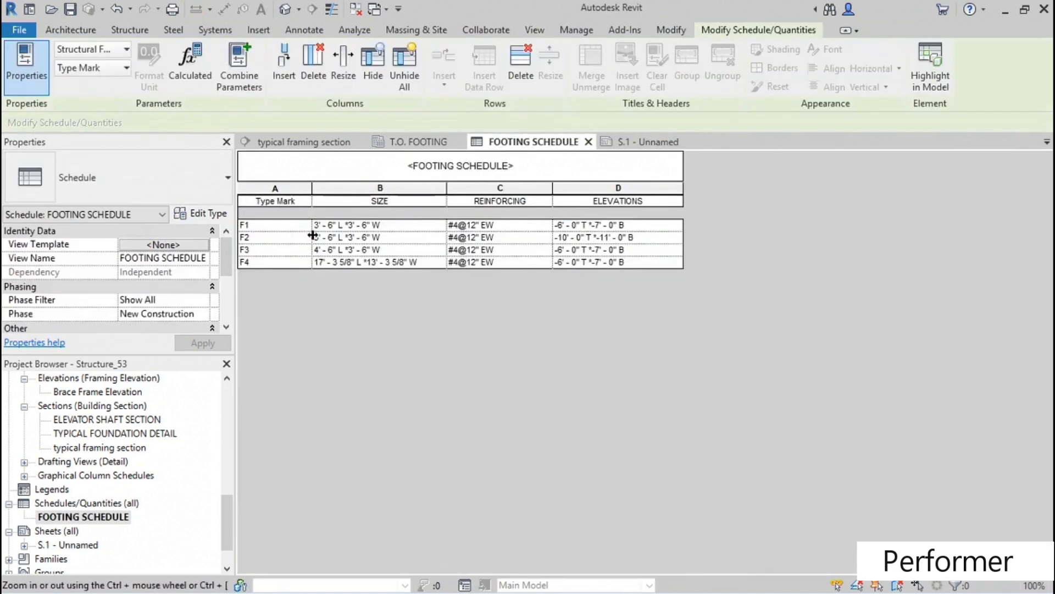
click(297, 202)
drag(300, 201, 254, 198)
text(T)
click(259, 225)
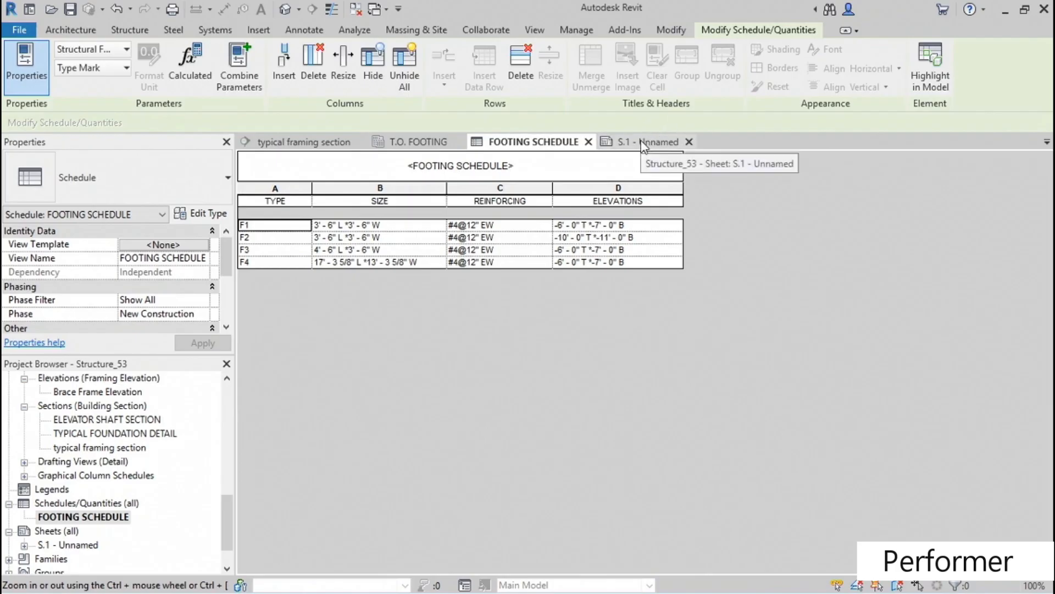
click(645, 144)
middle_drag(611, 434, 606, 427)
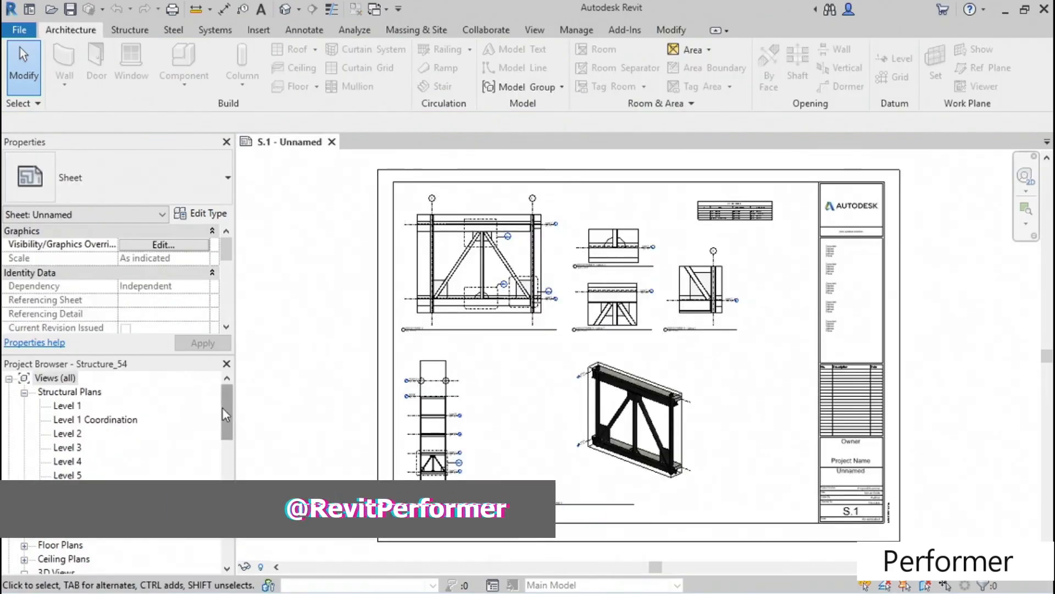
Open the T.O. FOOTING structural plan.
scroll(231, 402, down, 2)
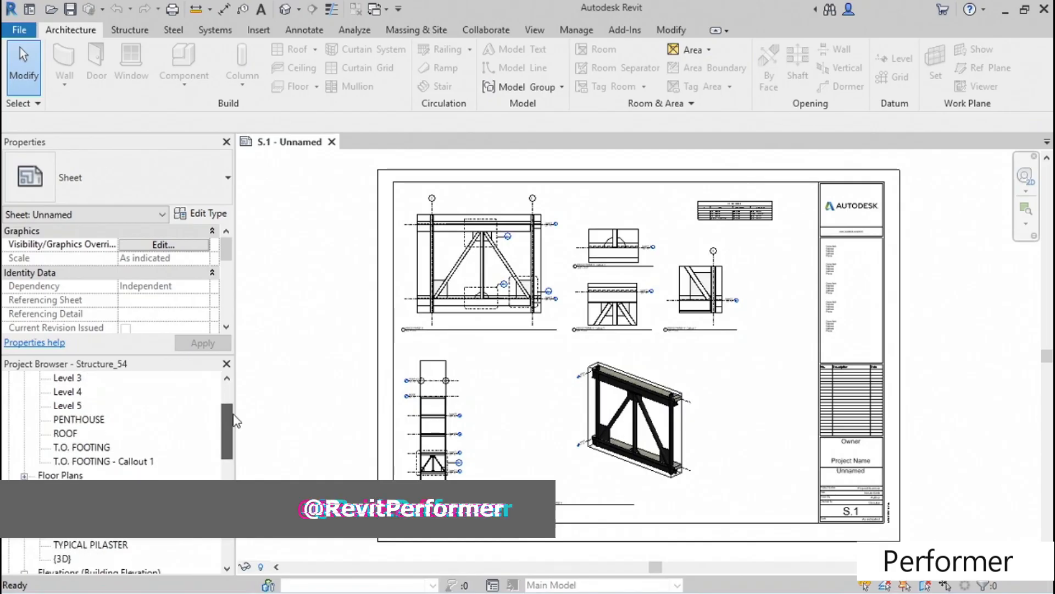
click(83, 448)
double_click(83, 448)
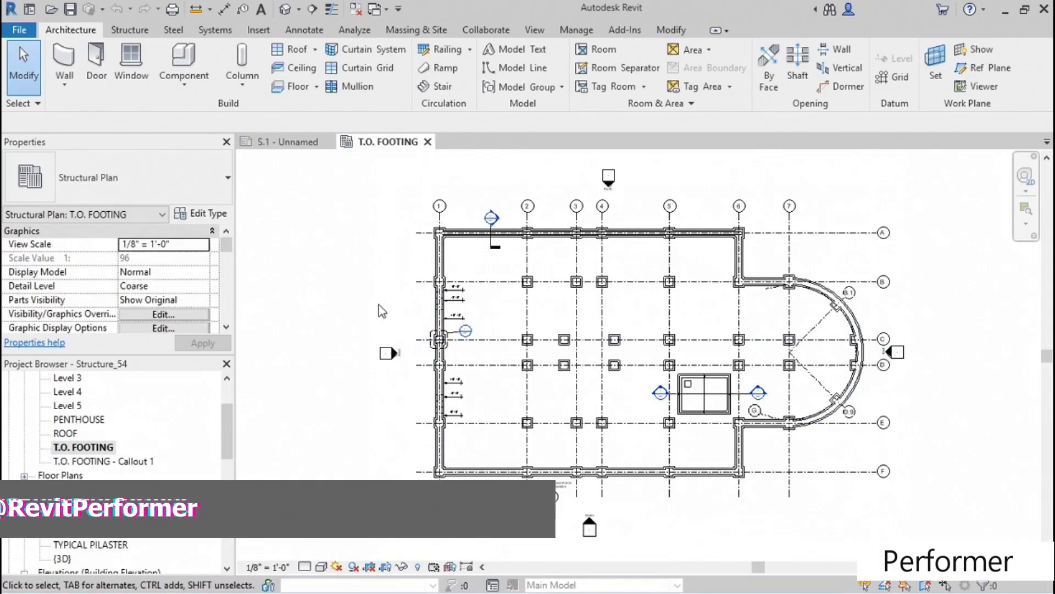
Select the two stepped-footing pier columns at grids C-1 and D-1 and duplicate their type as 2'-6" x 2'-6" 2.
scroll(432, 347, up, 5)
scroll(390, 360, up, 4)
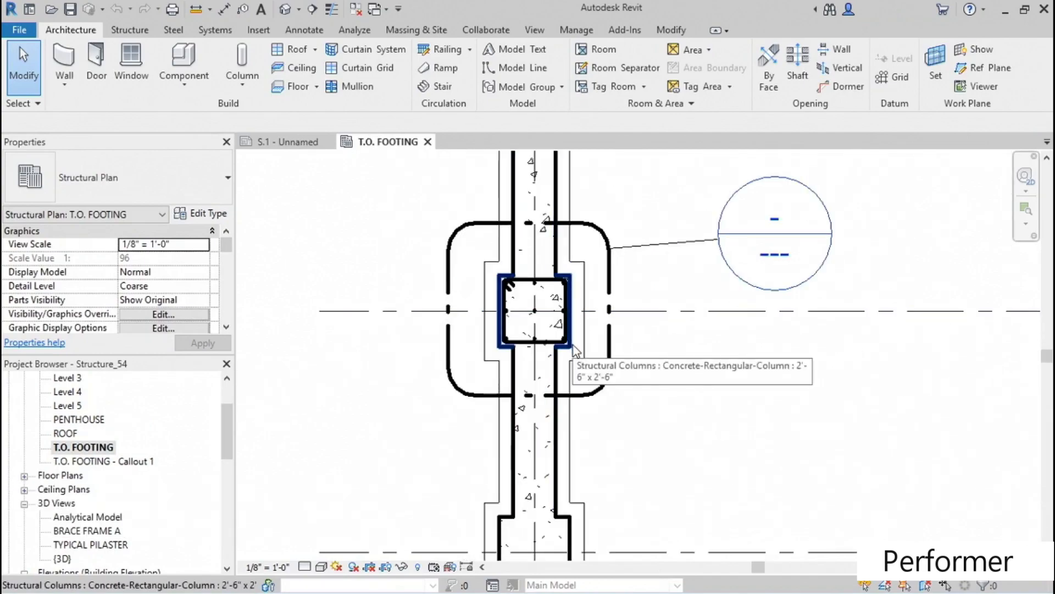
middle_drag(674, 428, 716, 317)
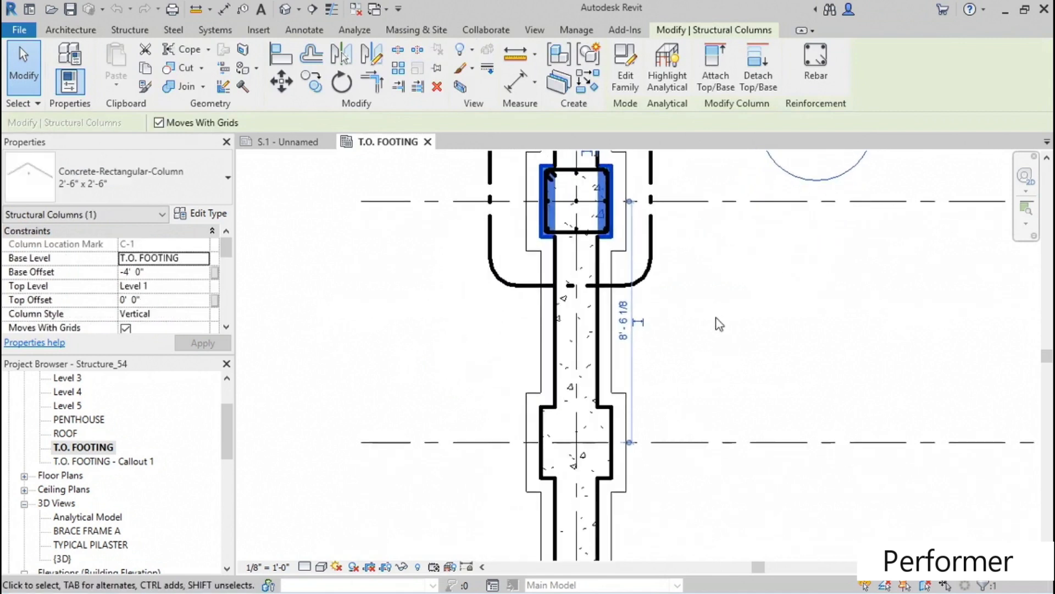
ctrl+click(612, 412)
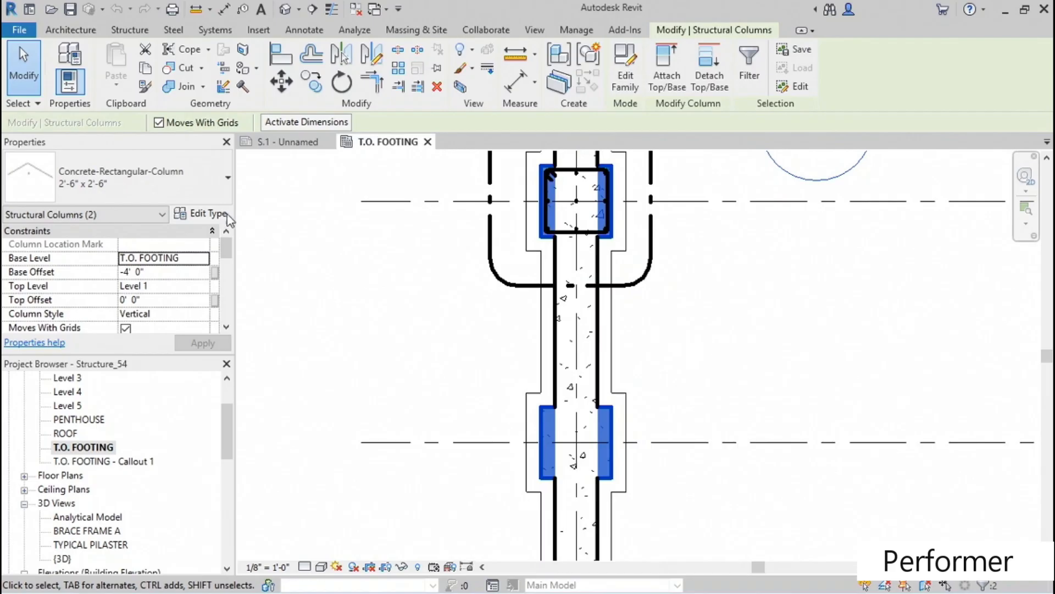
click(202, 214)
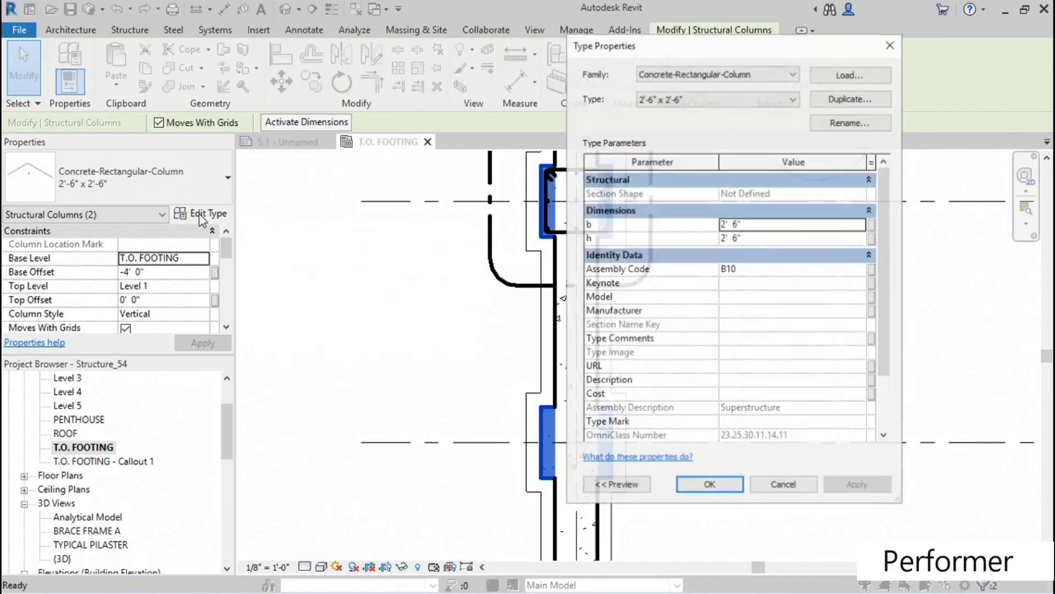
click(851, 99)
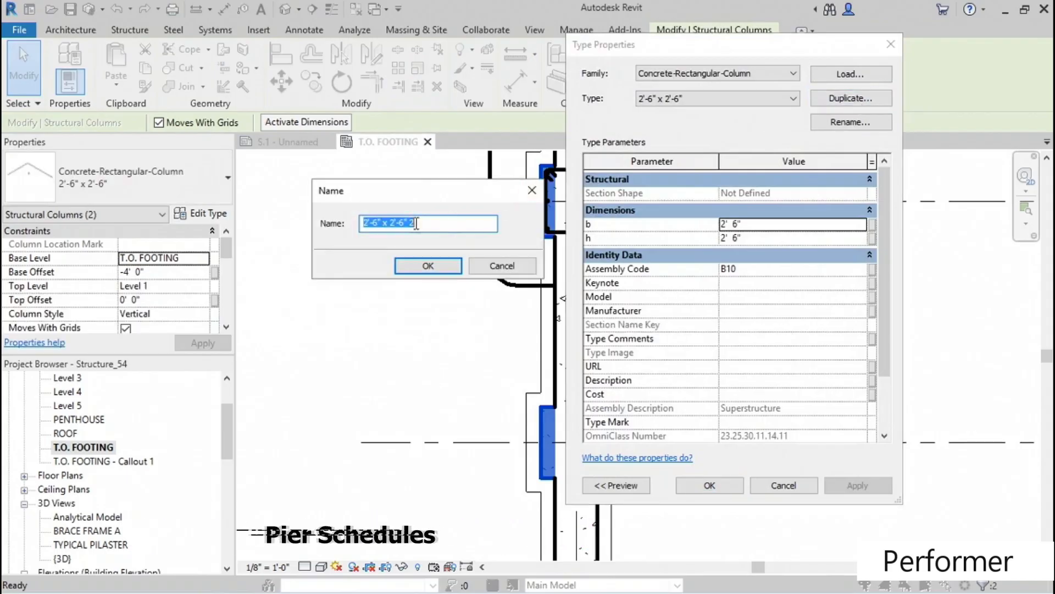
click(443, 271)
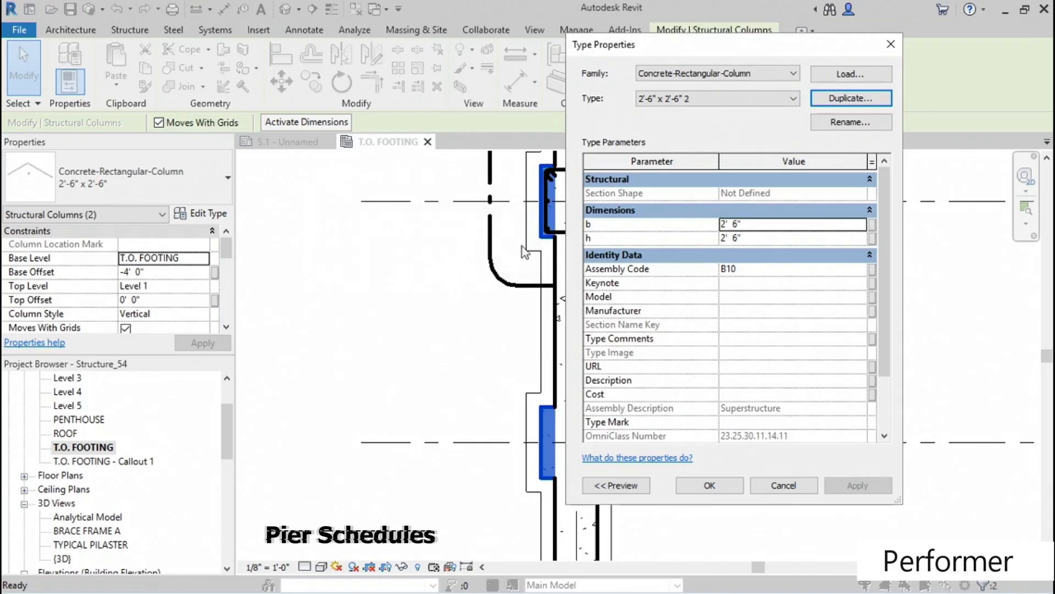
click(706, 486)
Set the Type Mark of the 2'-6" x 2'-6" column type to P1, using the pier at grid B-1.
middle_drag(725, 300, 719, 561)
middle_drag(665, 341, 684, 572)
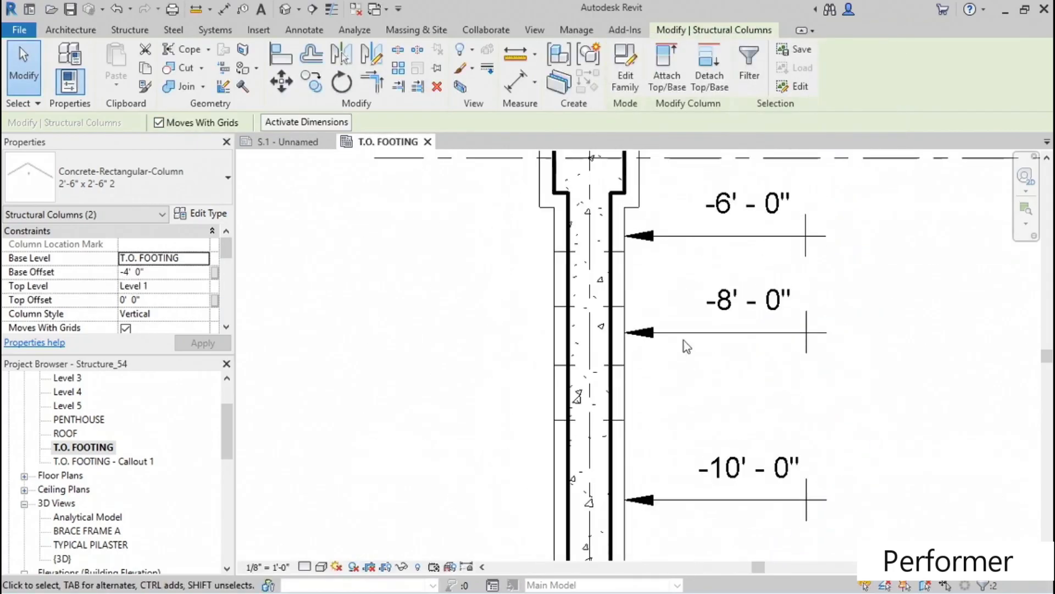
click(686, 346)
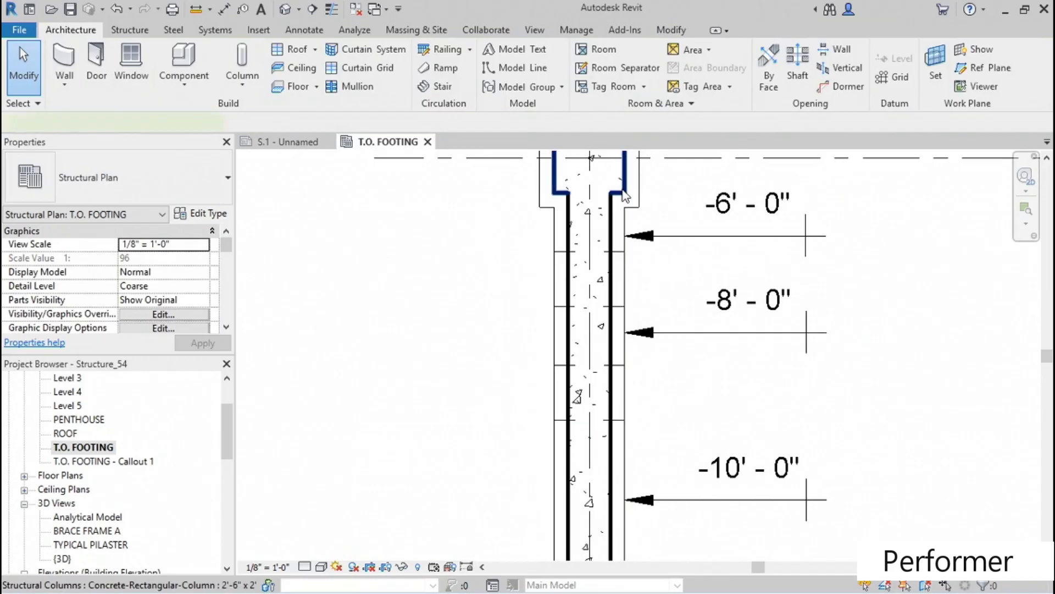
click(625, 195)
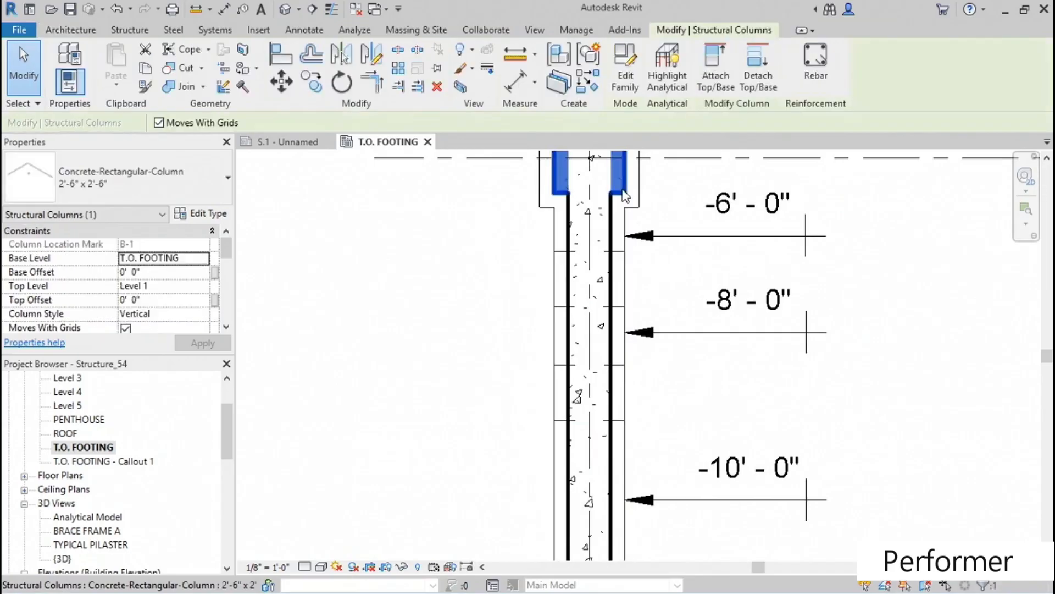
click(212, 216)
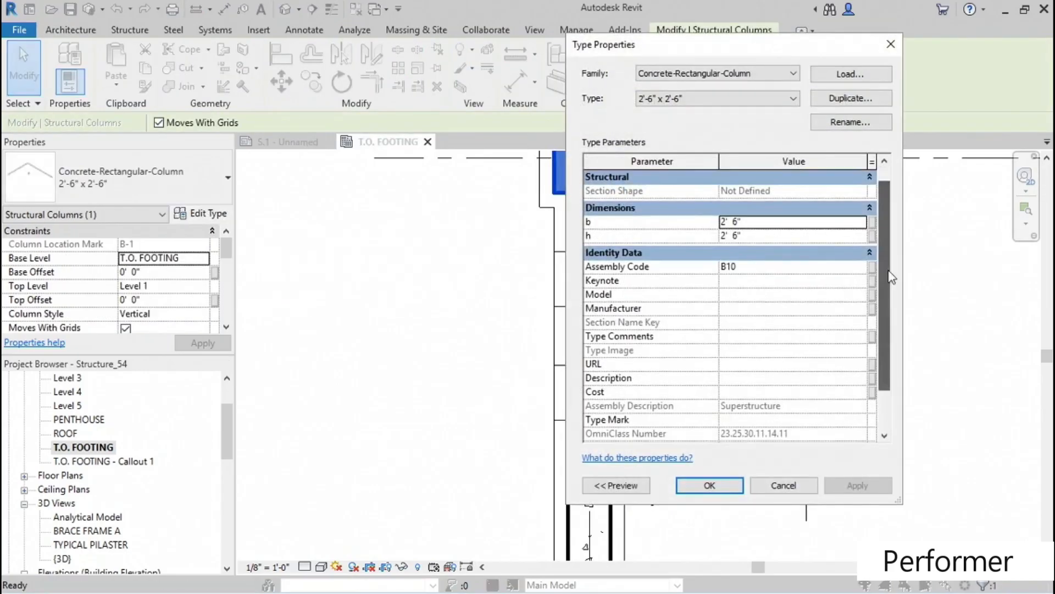
scroll(891, 277, down, 1)
click(741, 379)
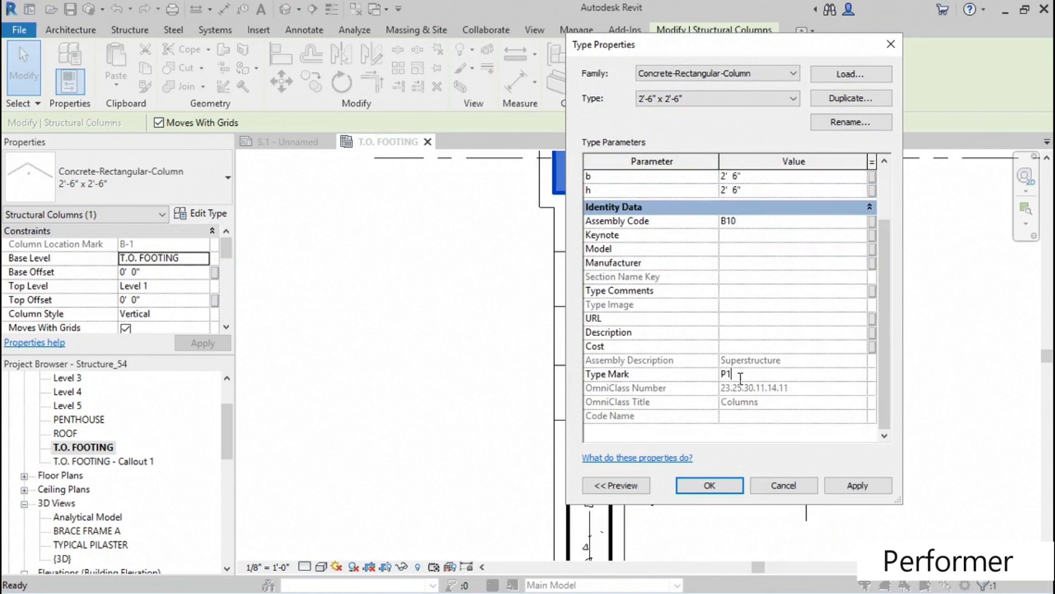
text(P1)
click(707, 484)
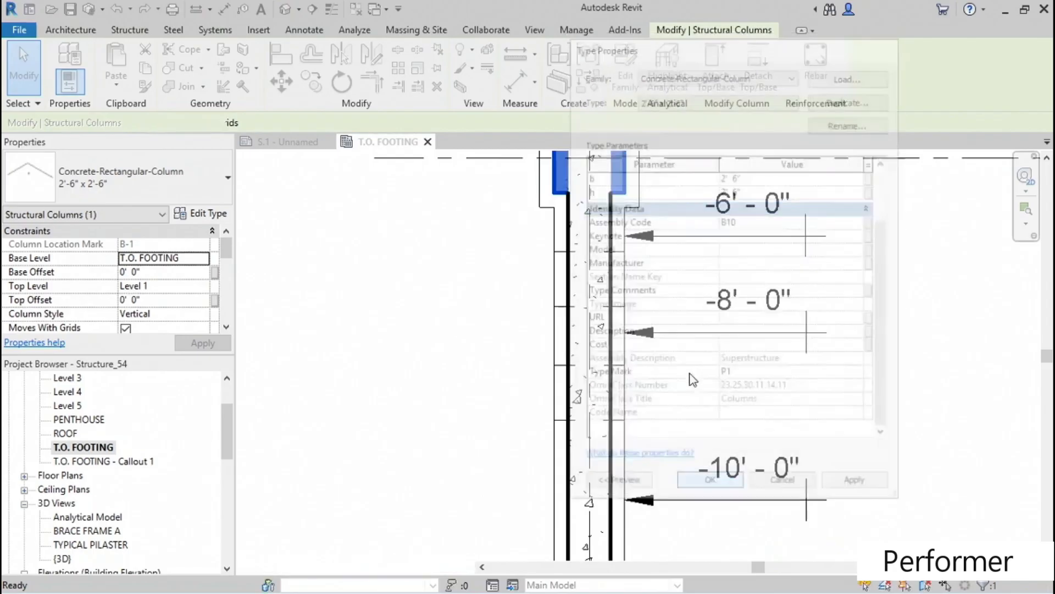
Set the Type Mark of the 2'-6" x 2'-6" 2 column type to P2, using the pier at grid C-1.
middle_drag(691, 480, 657, 222)
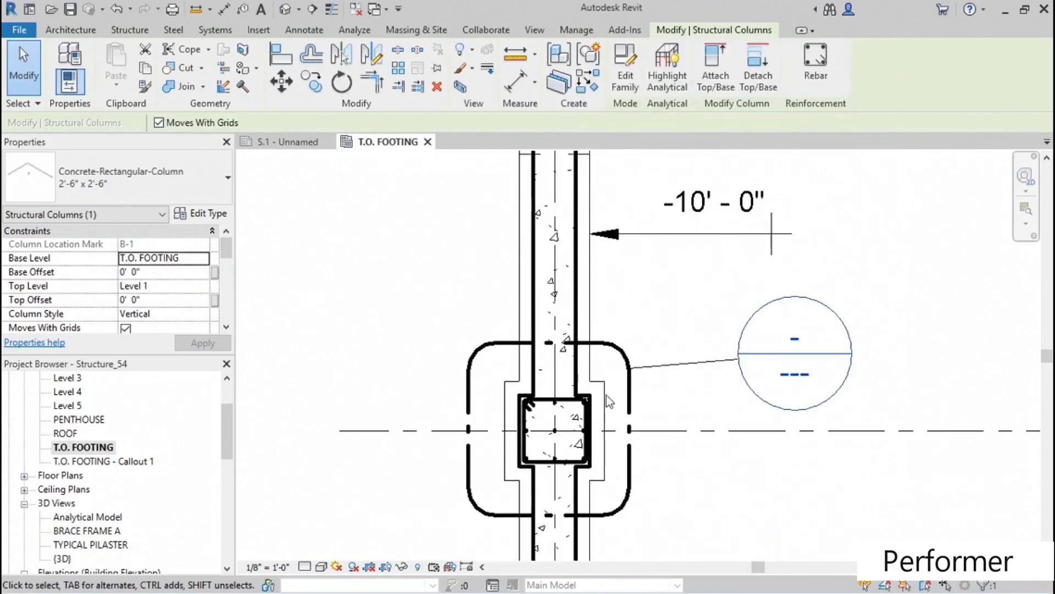
click(595, 404)
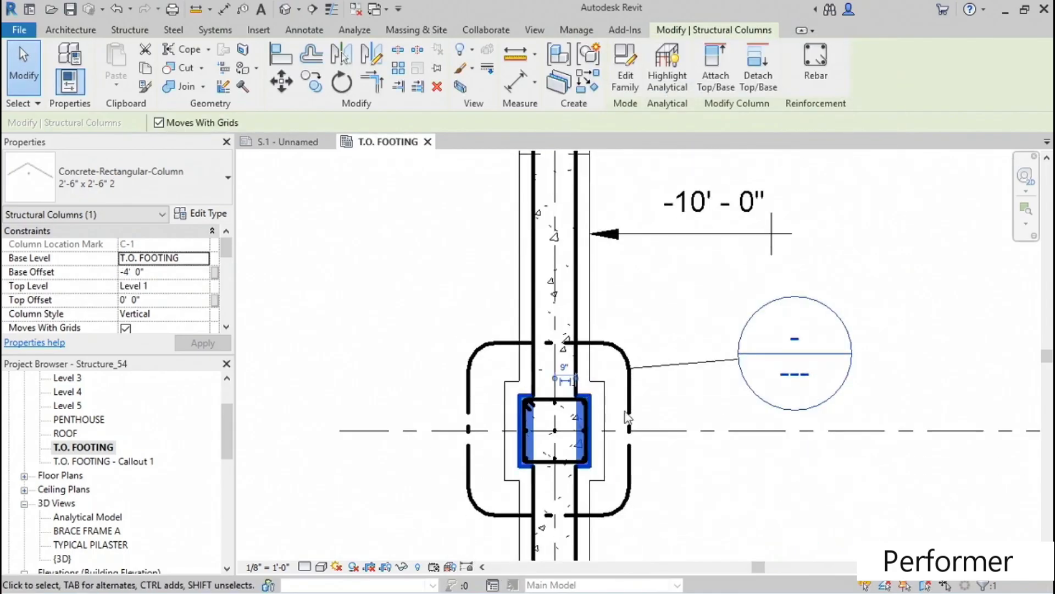
click(209, 214)
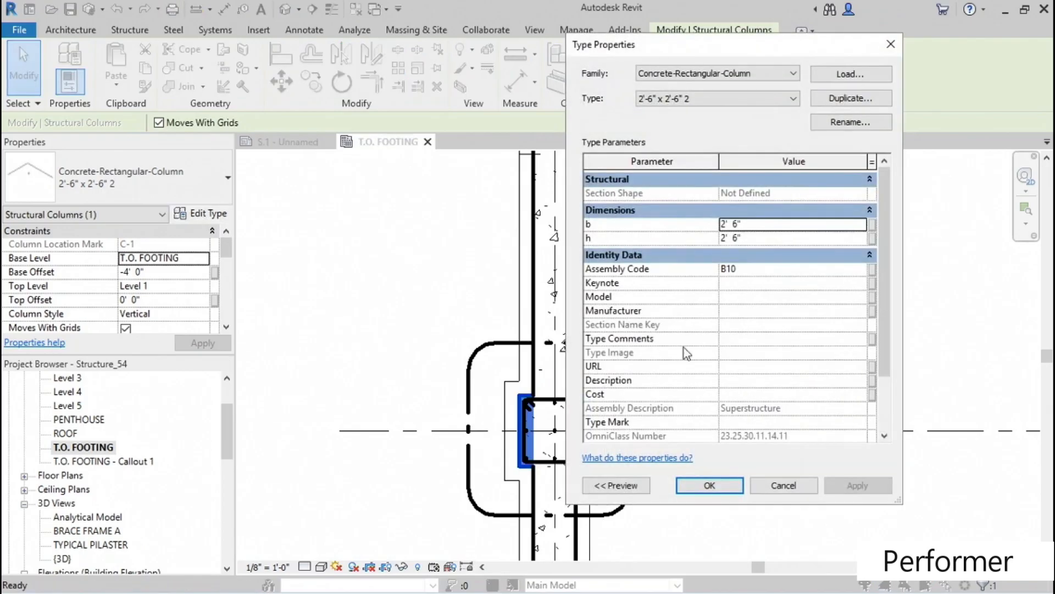
scroll(886, 281, down, 2)
click(731, 374)
text(P2)
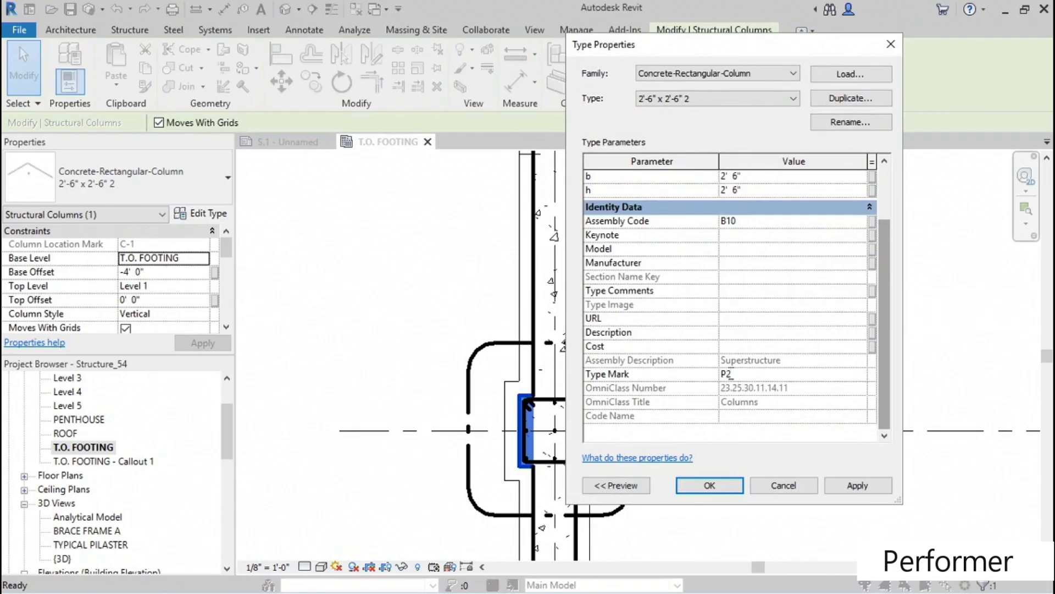
click(858, 486)
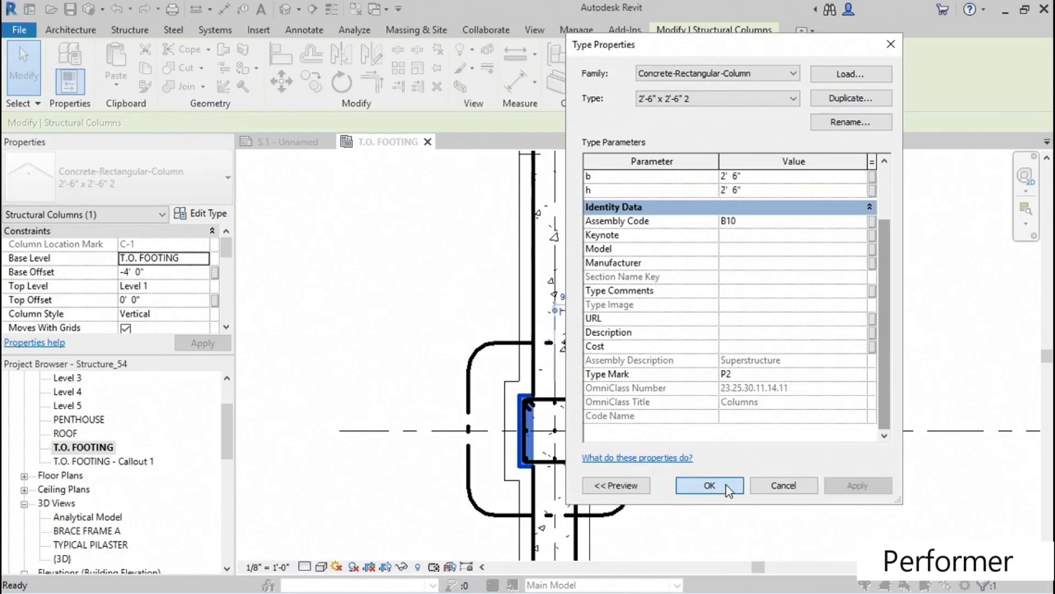
click(715, 486)
Set the Type Mark of the 2'-6" x 3'-6" column type to P3, using the pier at grid B-7.
middle_drag(719, 311, 476, 328)
scroll(509, 342, down, 2)
scroll(509, 341, down, 3)
scroll(885, 306, down, 1)
middle_drag(888, 305, 426, 333)
click(681, 302)
scroll(686, 291, up, 5)
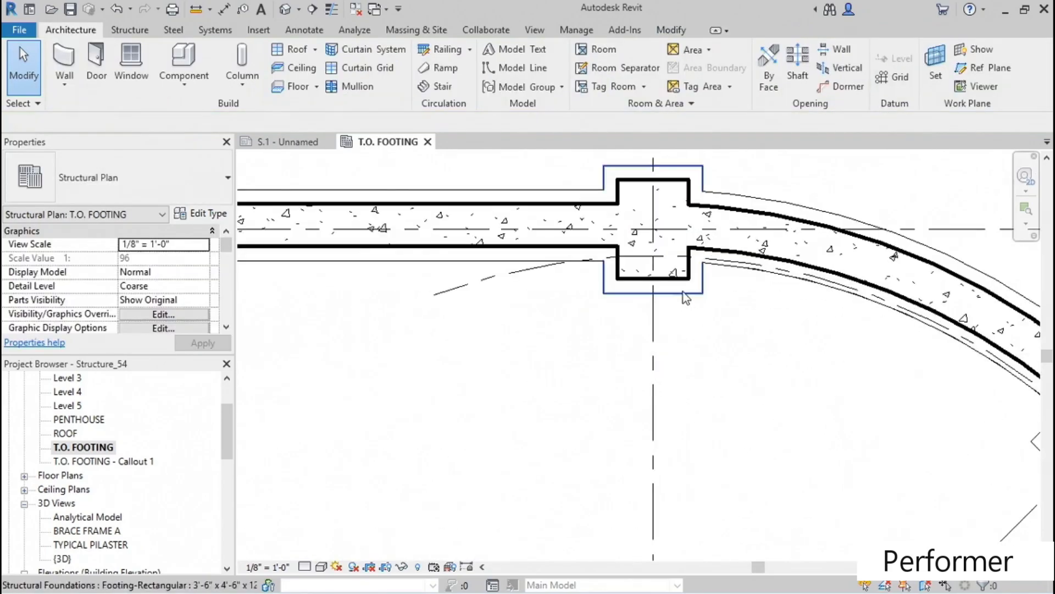
click(687, 286)
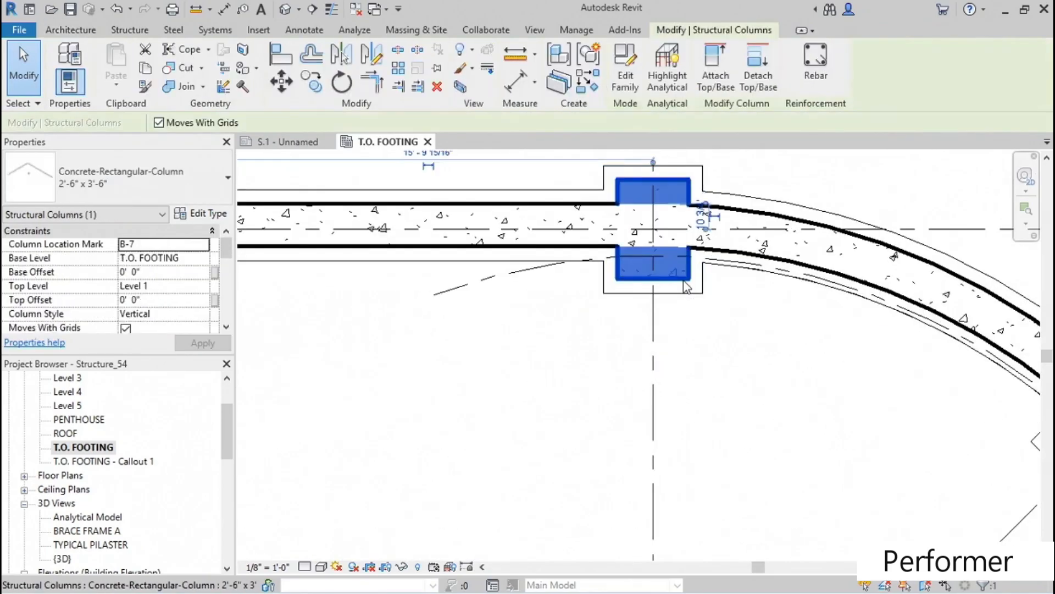
scroll(686, 286, down, 3)
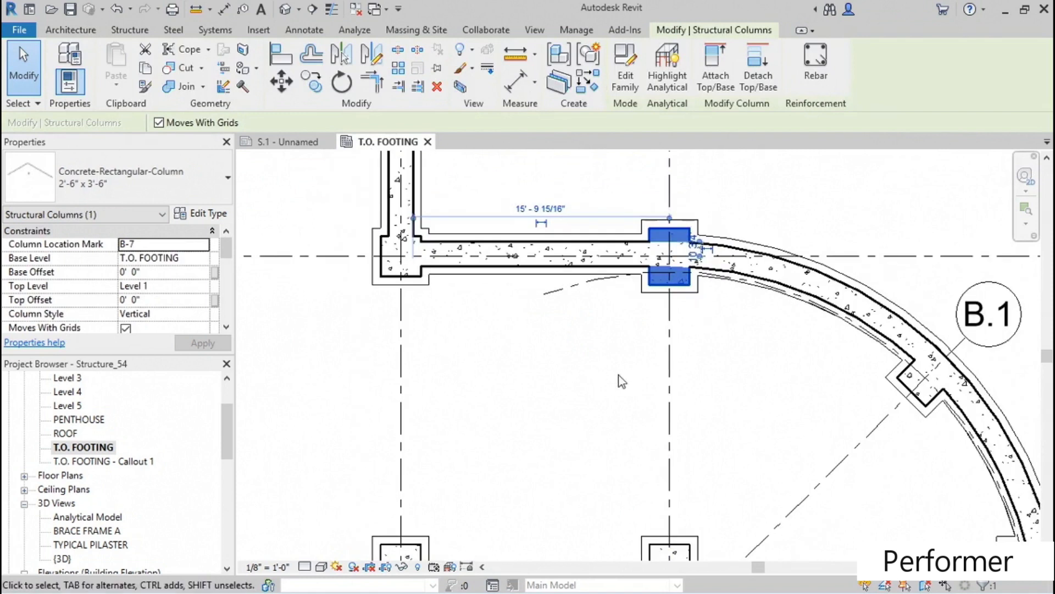
click(209, 214)
scroll(852, 344, down, 2)
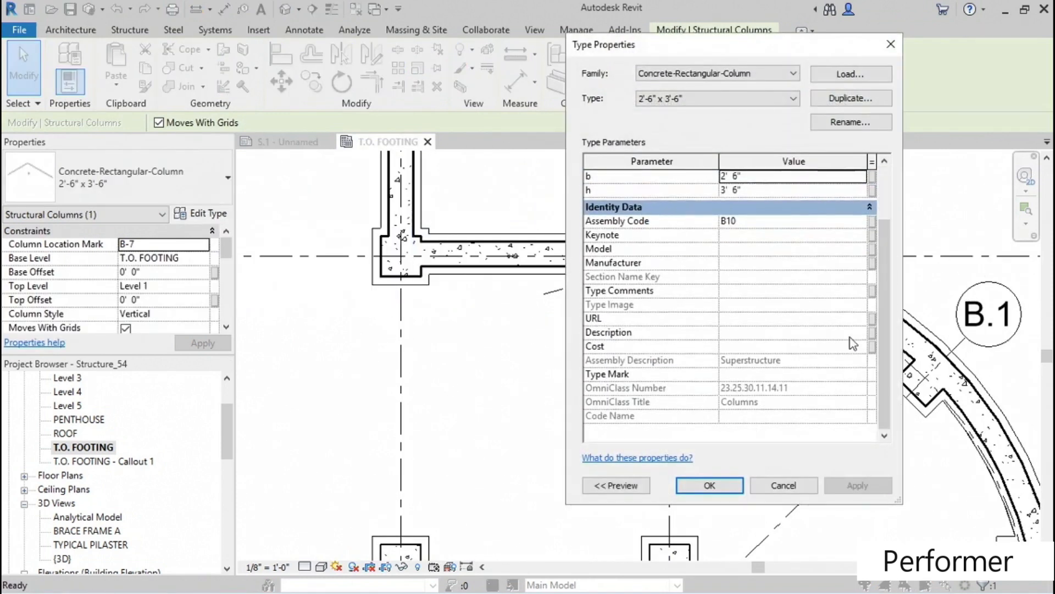
click(757, 375)
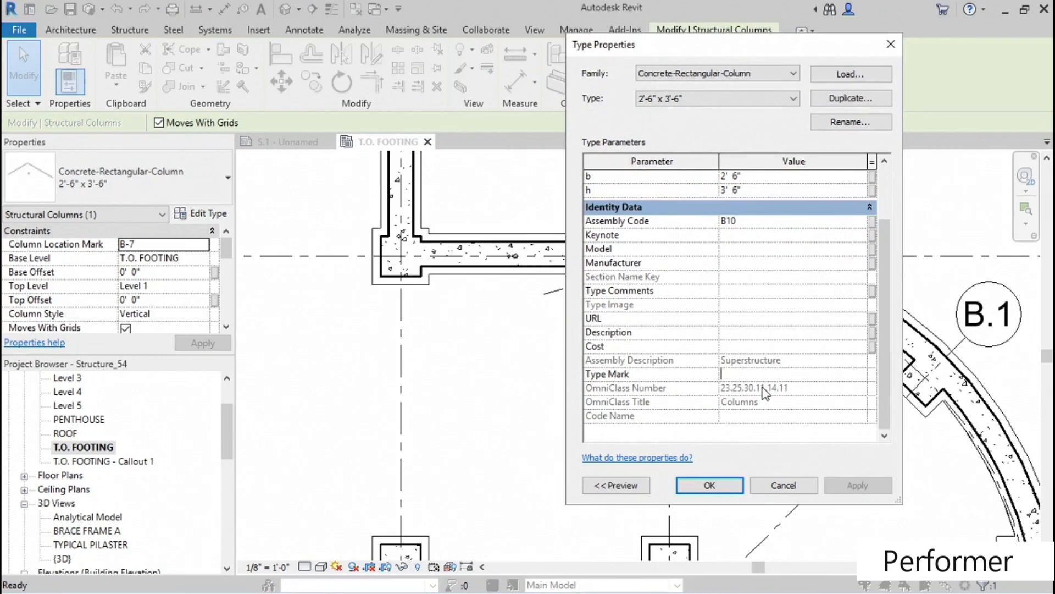
text(P3)
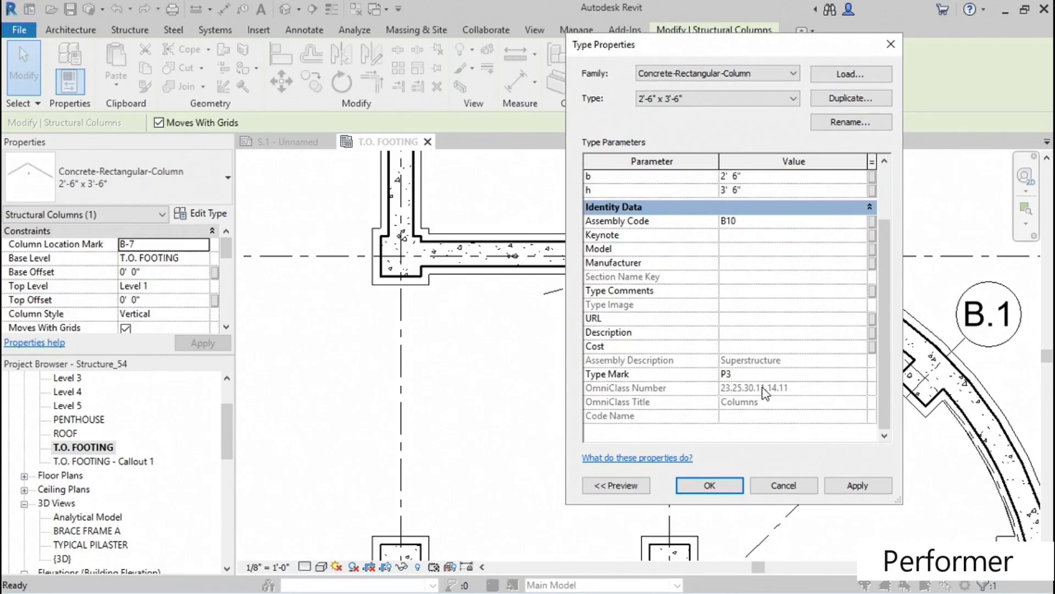
click(856, 486)
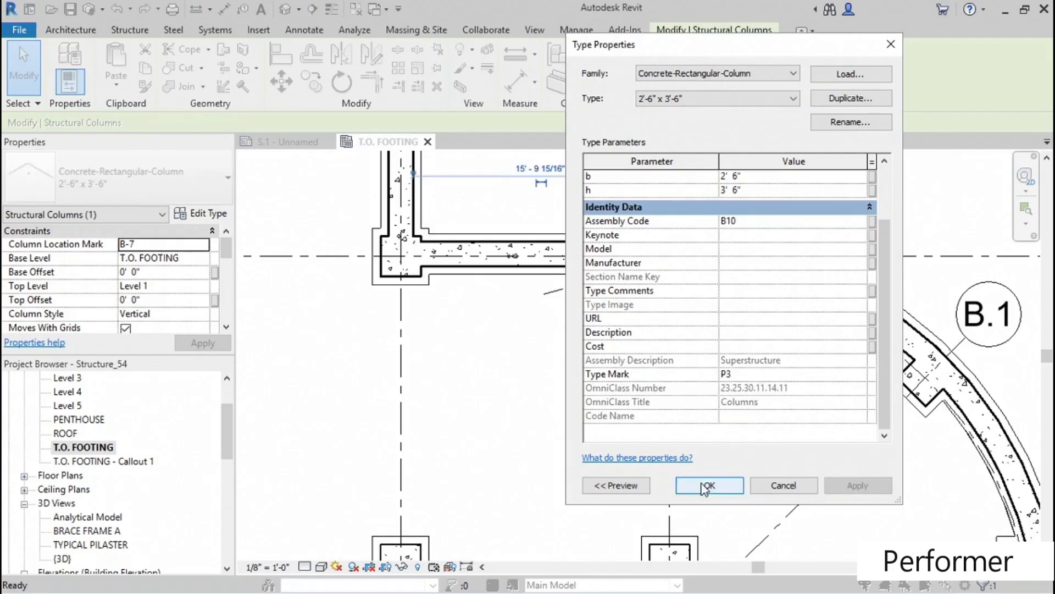
click(705, 484)
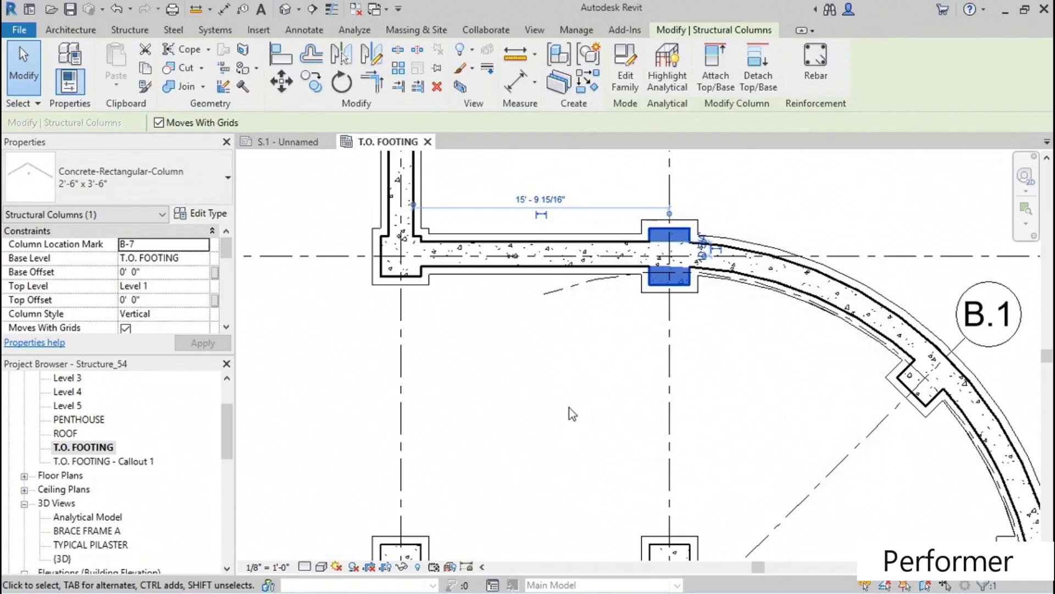
Start a new schedule of building components for the Structural Columns category.
scroll(598, 414, down, 5)
scroll(633, 365, down, 1)
middle_drag(642, 374, 708, 373)
click(707, 345)
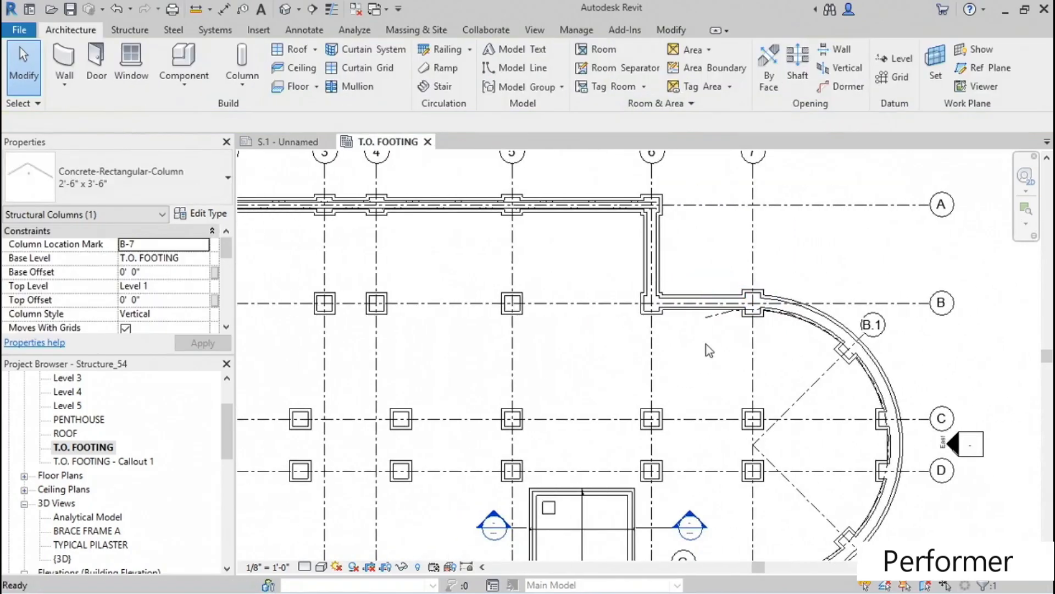
click(534, 30)
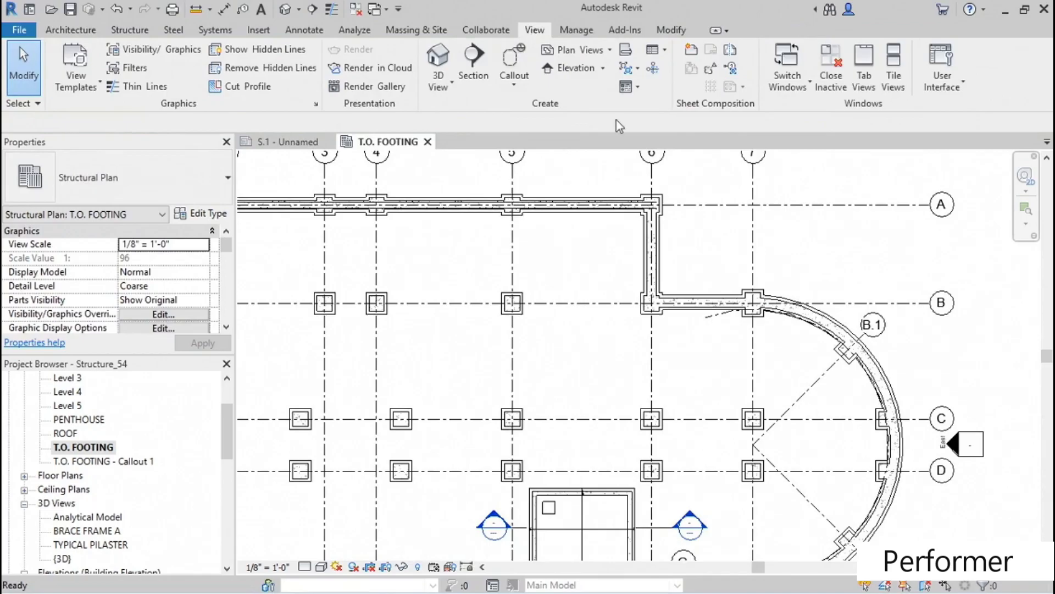
click(665, 52)
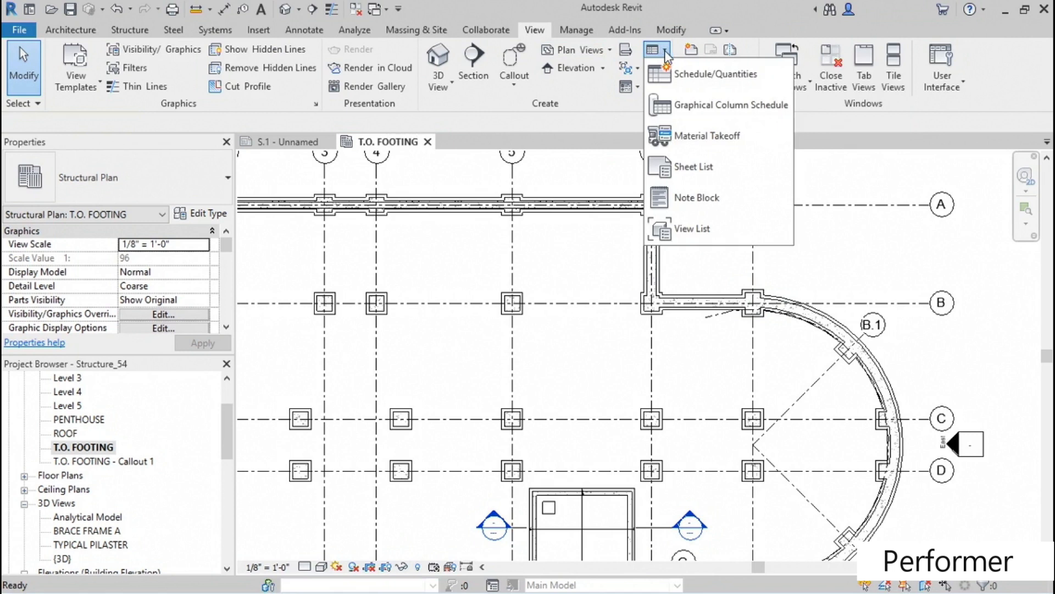
click(693, 83)
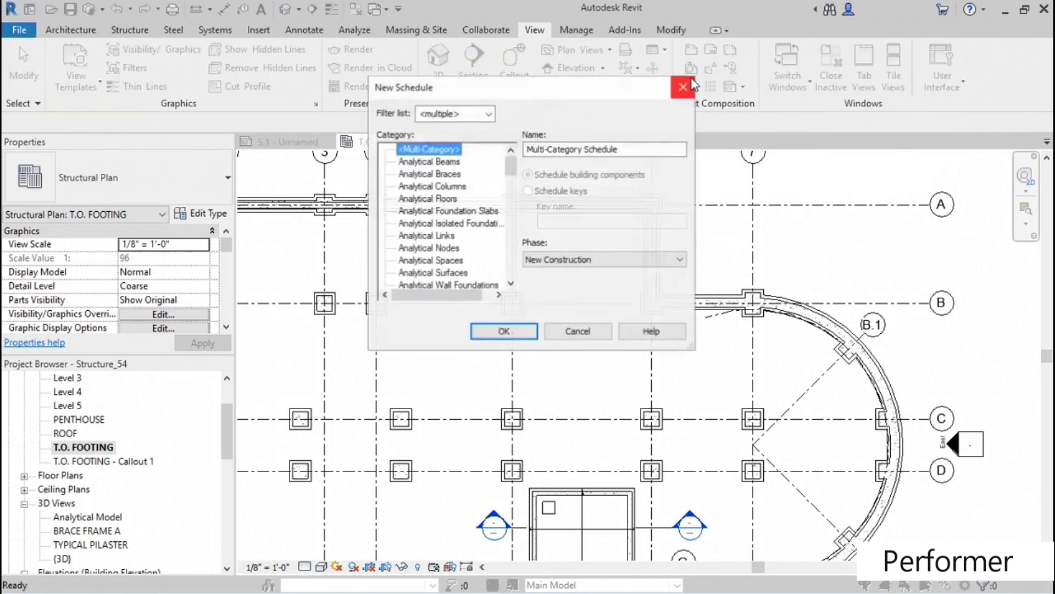
drag(557, 85, 698, 85)
drag(654, 161, 661, 247)
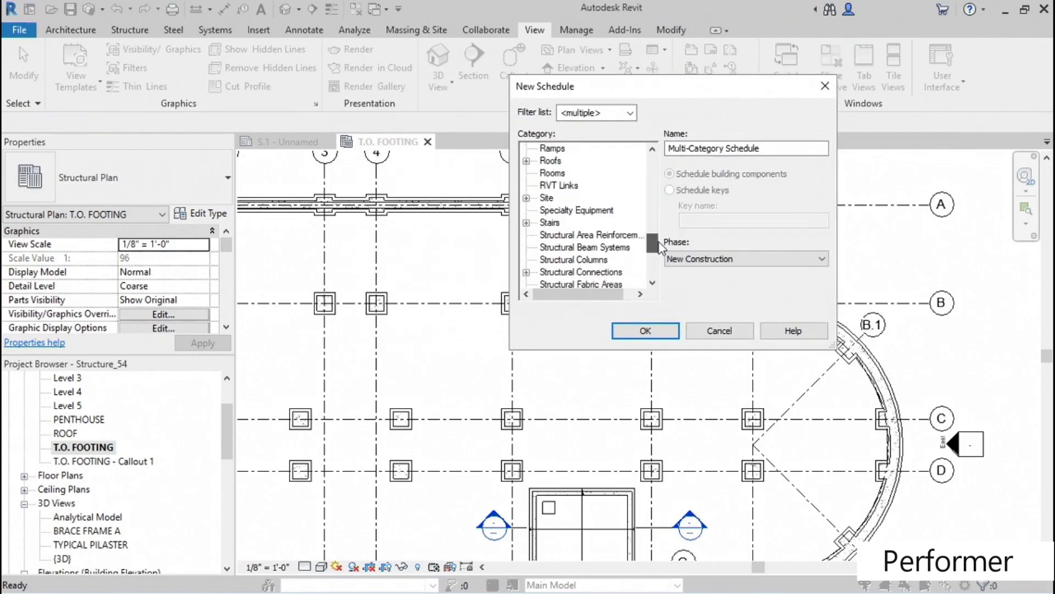
click(585, 263)
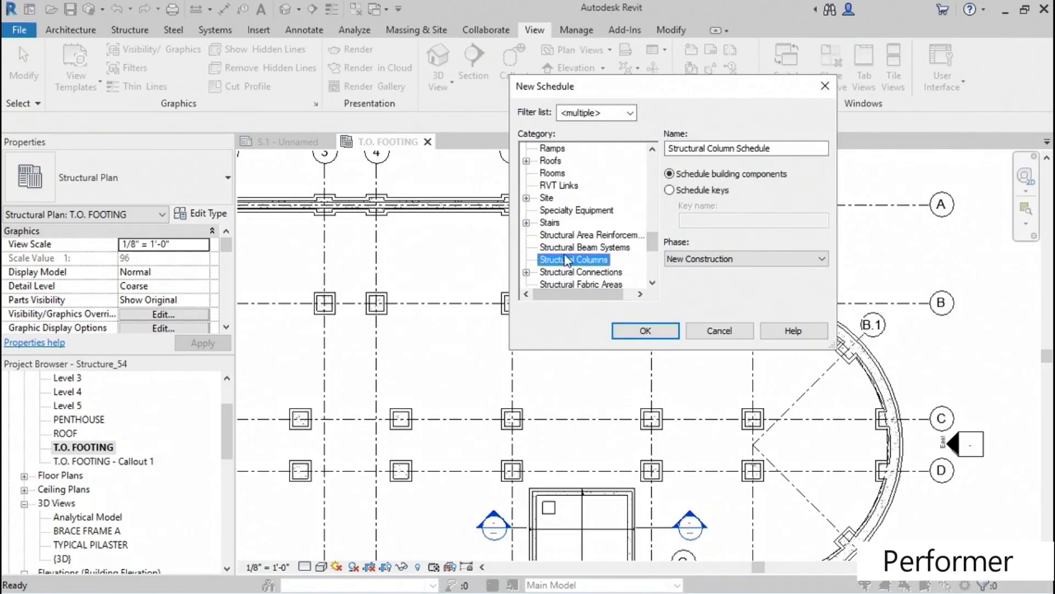
Name the new structural column schedule PIER SCHEDULE and accept its creation settings.
click(731, 148)
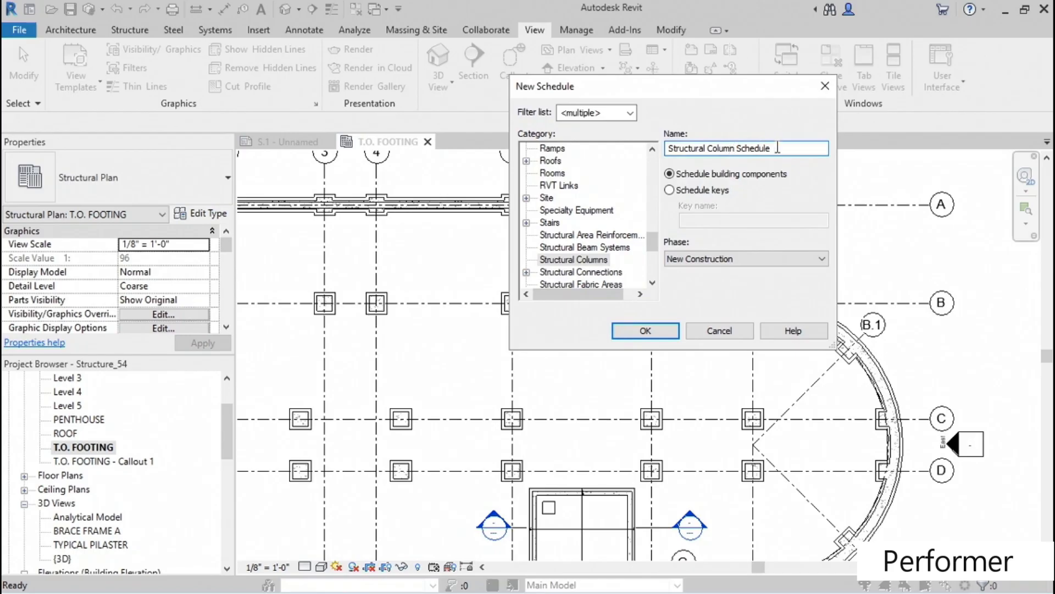
drag(778, 148, 654, 154)
text(PIER SCHEDULE)
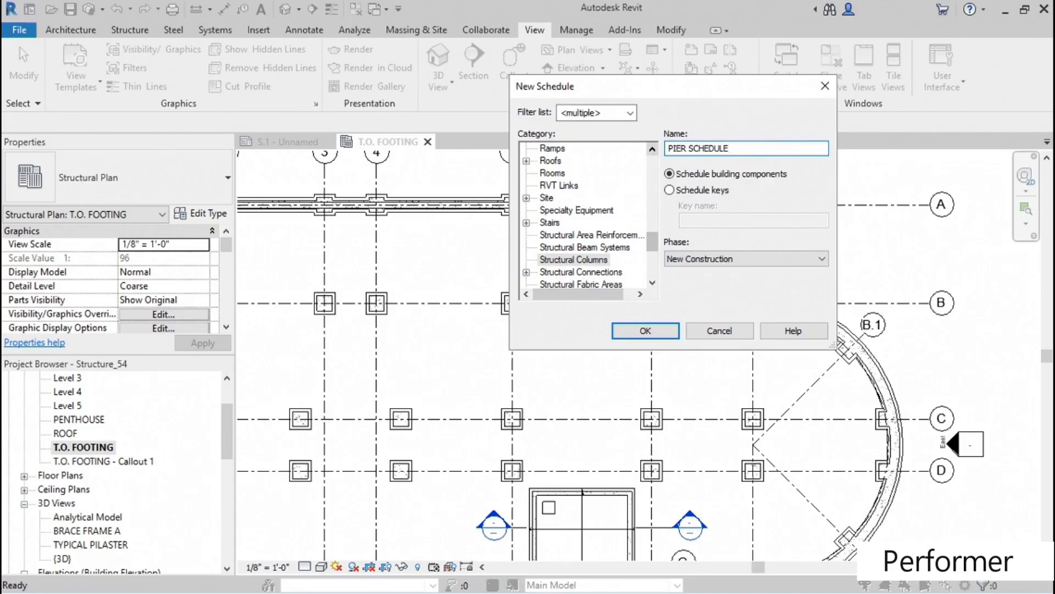
click(649, 332)
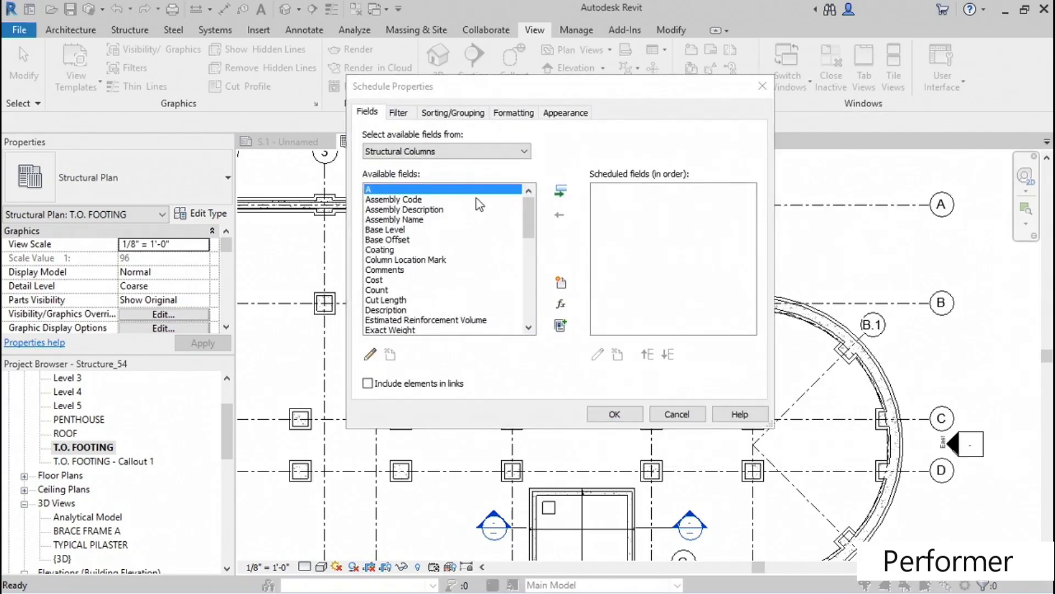
Add Type Mark and Type as the first two scheduled fields of the pier schedule.
drag(527, 220, 534, 287)
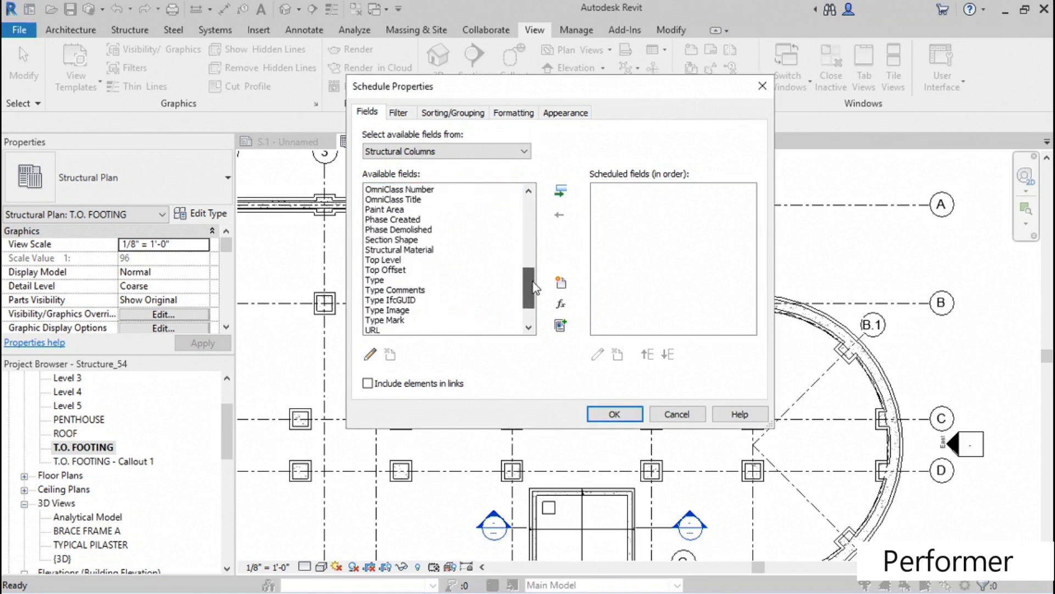
click(395, 320)
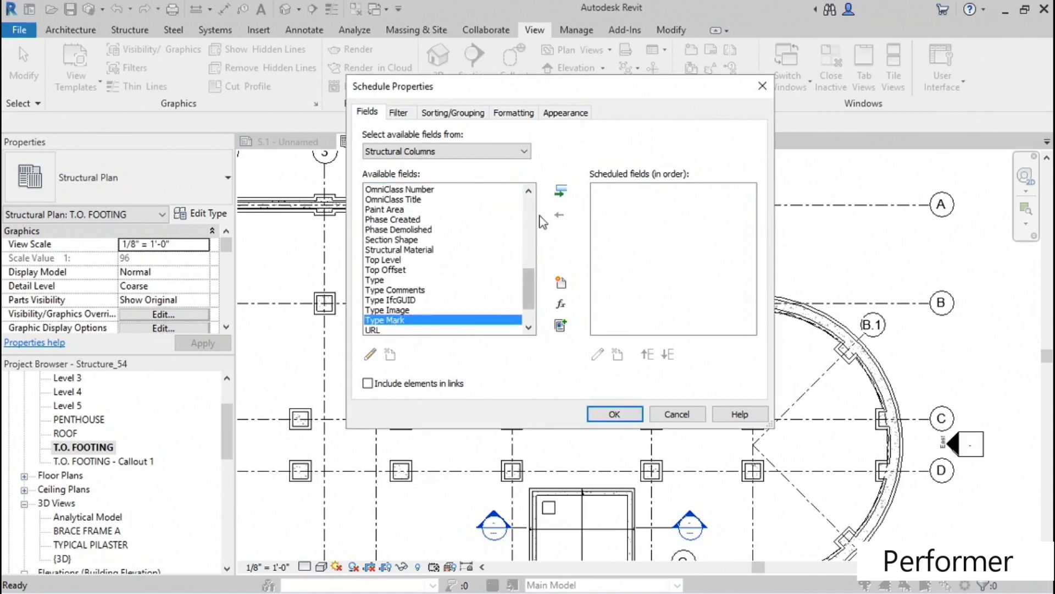
click(561, 191)
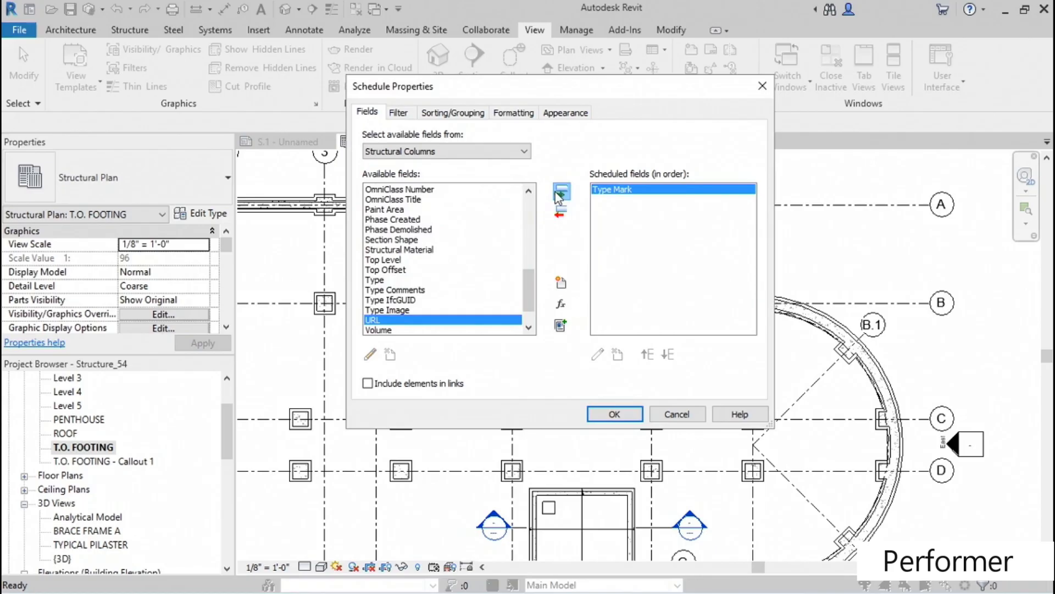
click(375, 280)
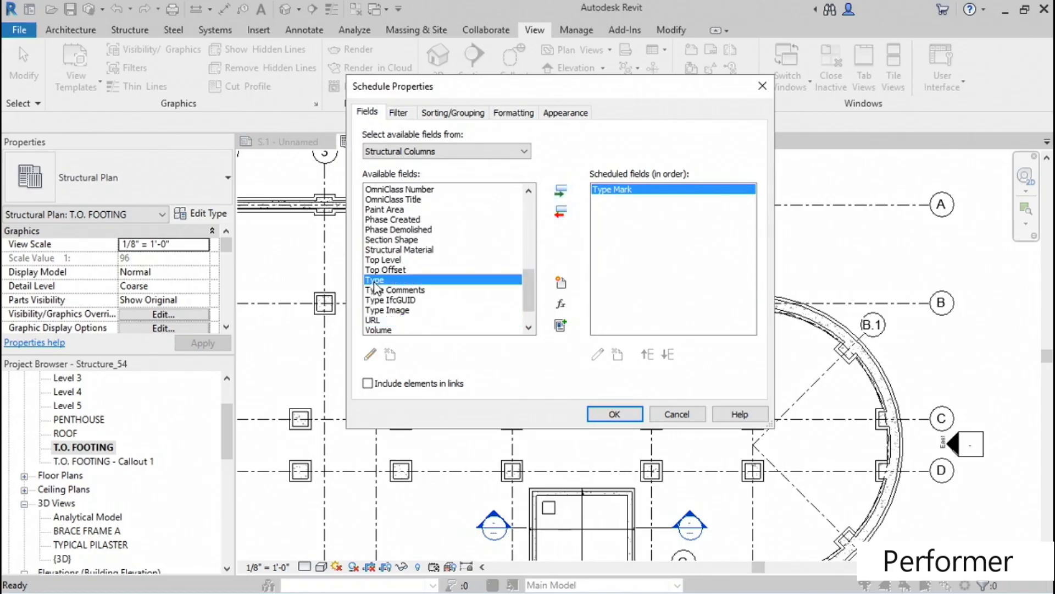
click(561, 192)
Add the Length and Type Comments fields after Type and generate the pier schedule.
drag(531, 308, 531, 290)
click(385, 210)
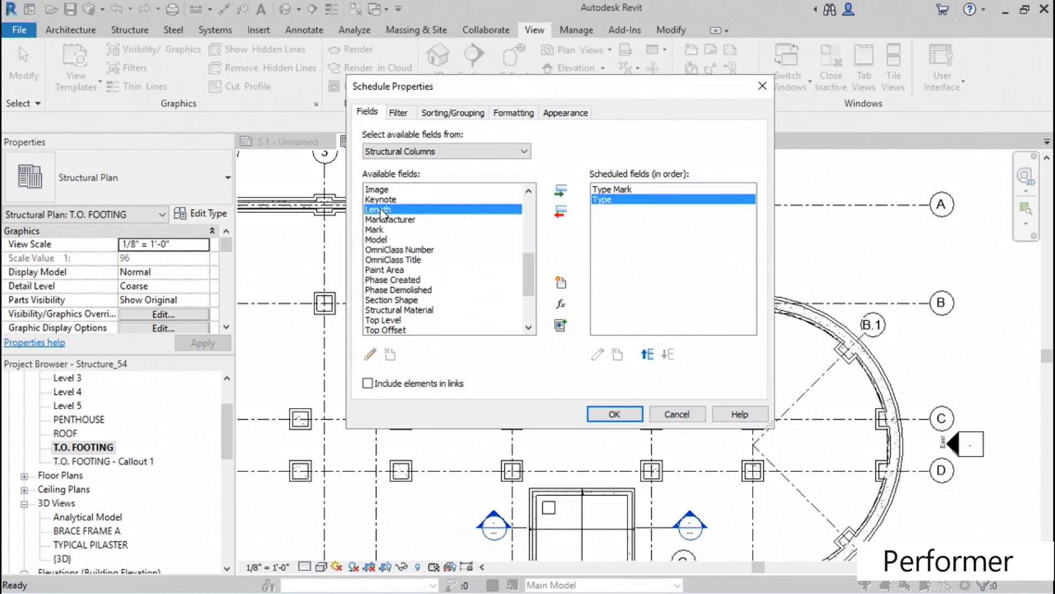
click(561, 192)
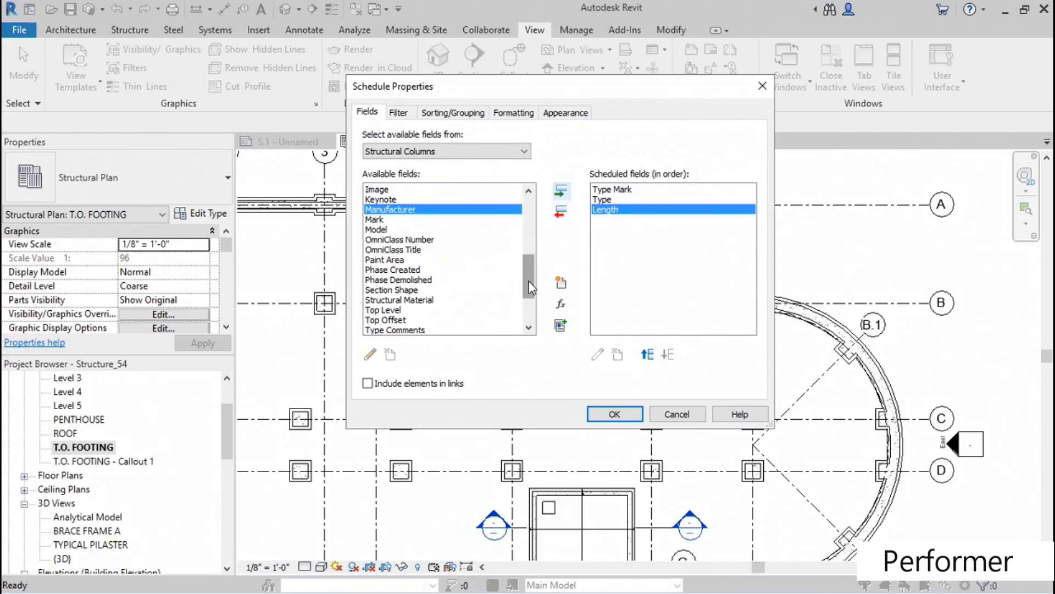
scroll(531, 283, down, 1)
click(417, 300)
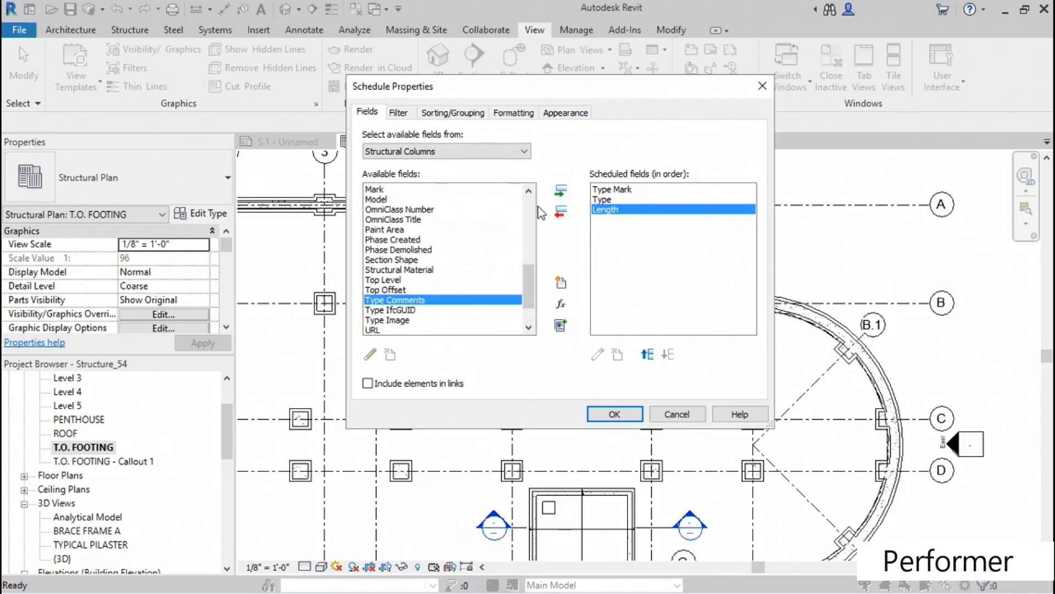
click(561, 194)
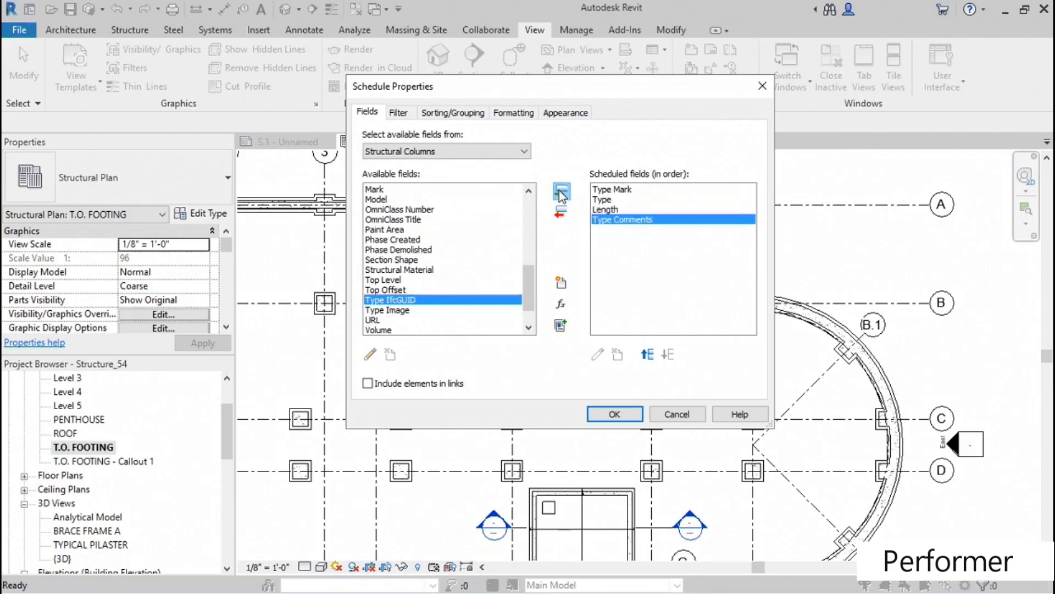
click(611, 415)
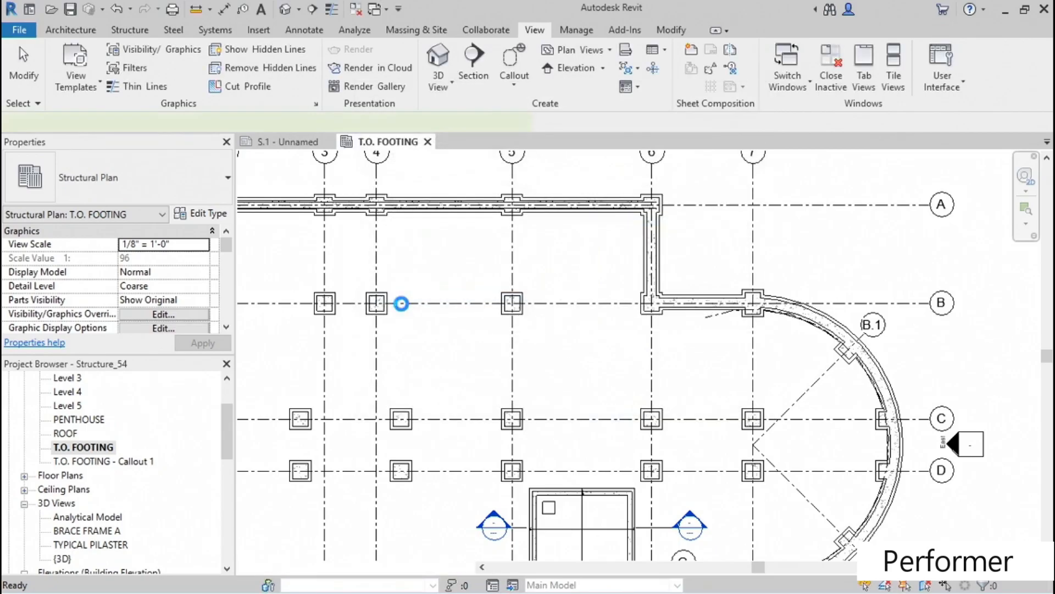
Examine the rows of the pier schedule to see which column types and type marks it lists.
scroll(297, 244, down, 15)
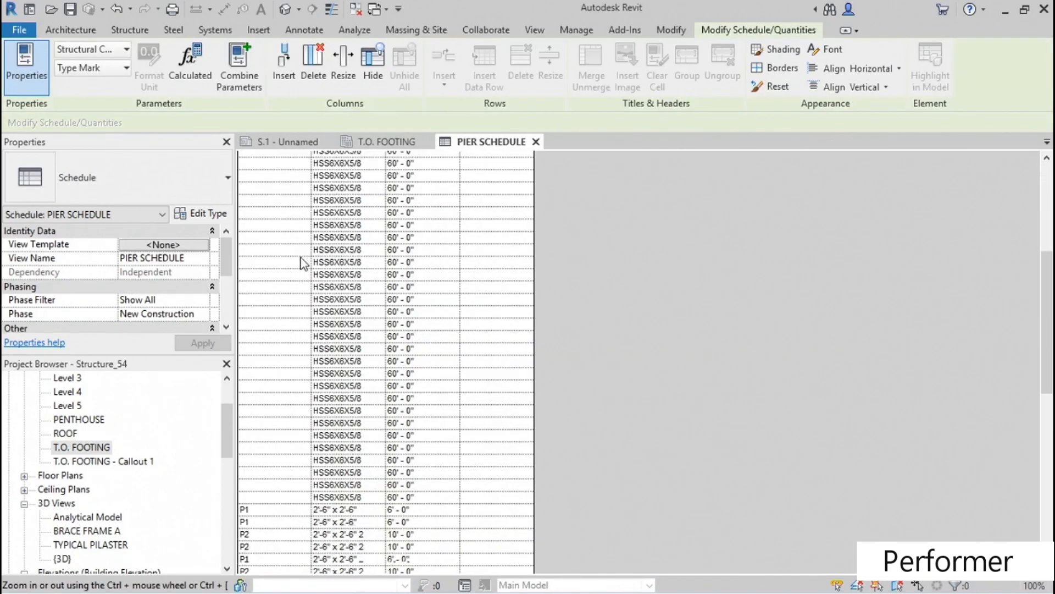
scroll(301, 267, down, 10)
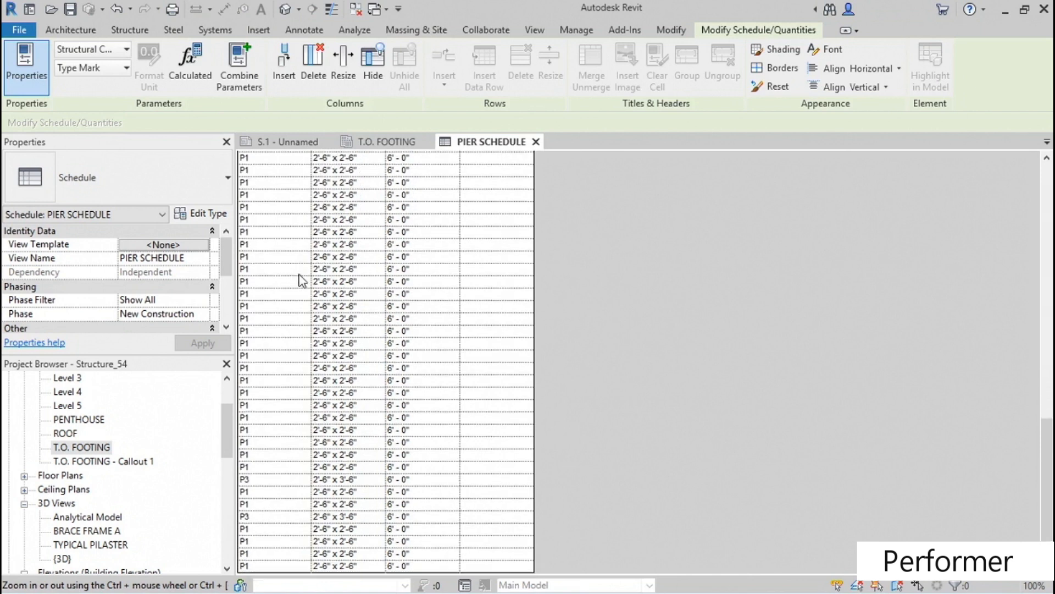
scroll(294, 305, up, 6)
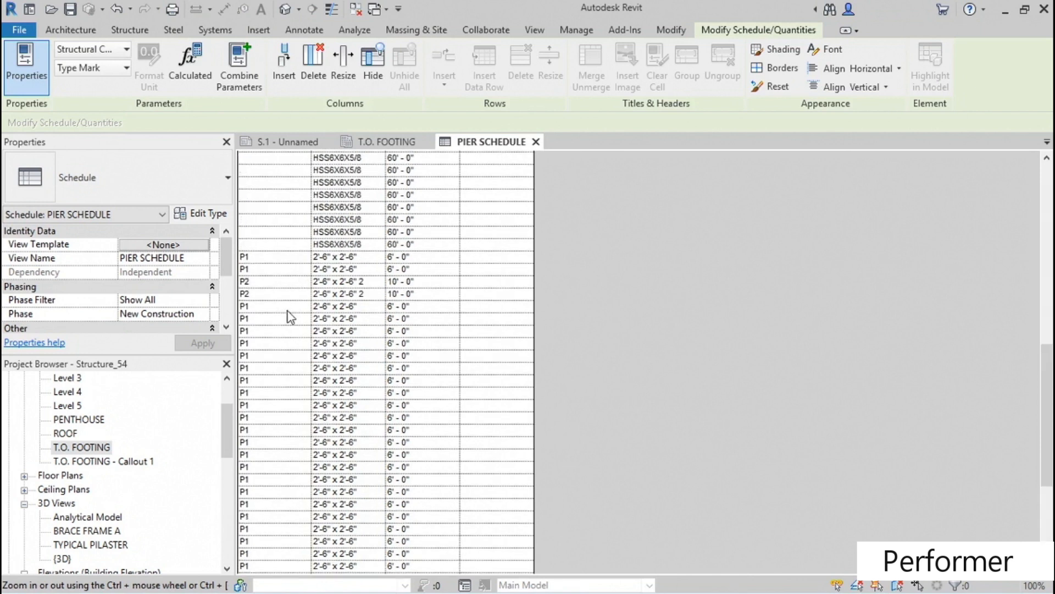
scroll(292, 288, down, 6)
scroll(292, 288, down, 1)
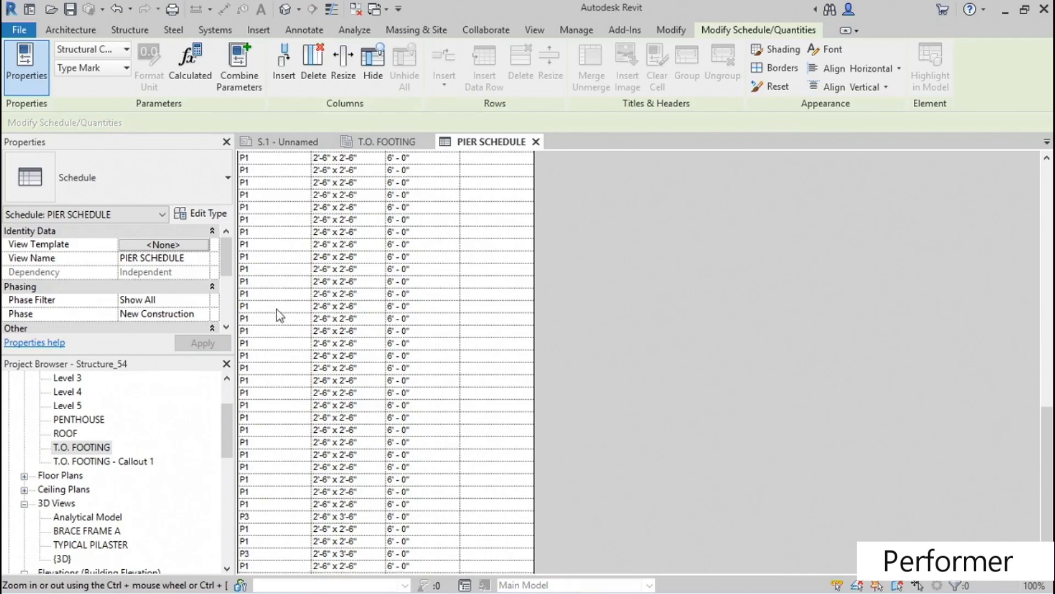
scroll(278, 311, up, 8)
Filter the pier schedule to columns whose Type Mark contains P.
drag(223, 254, 226, 297)
click(183, 272)
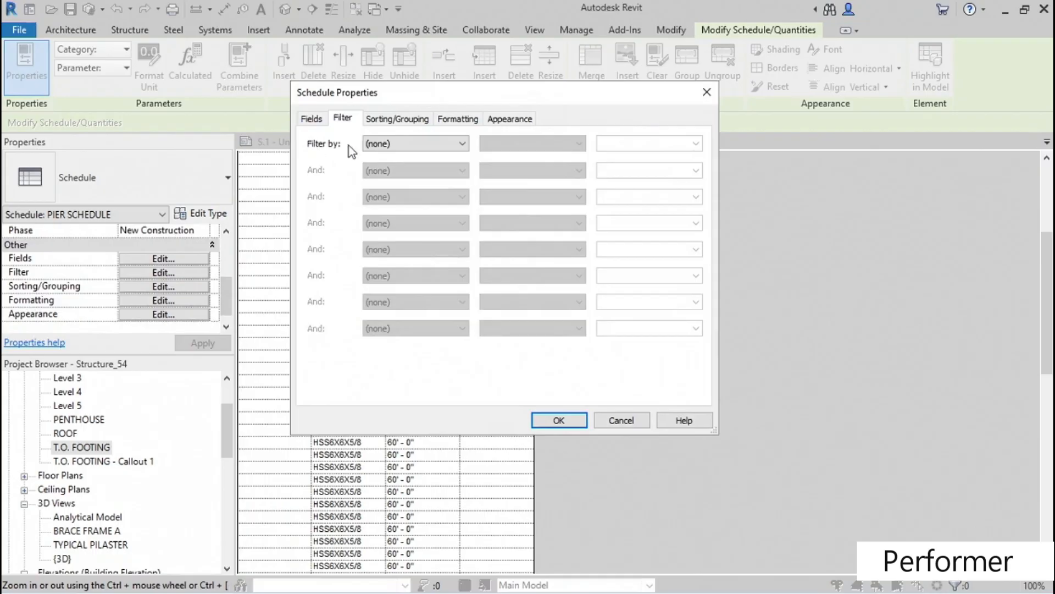
click(426, 143)
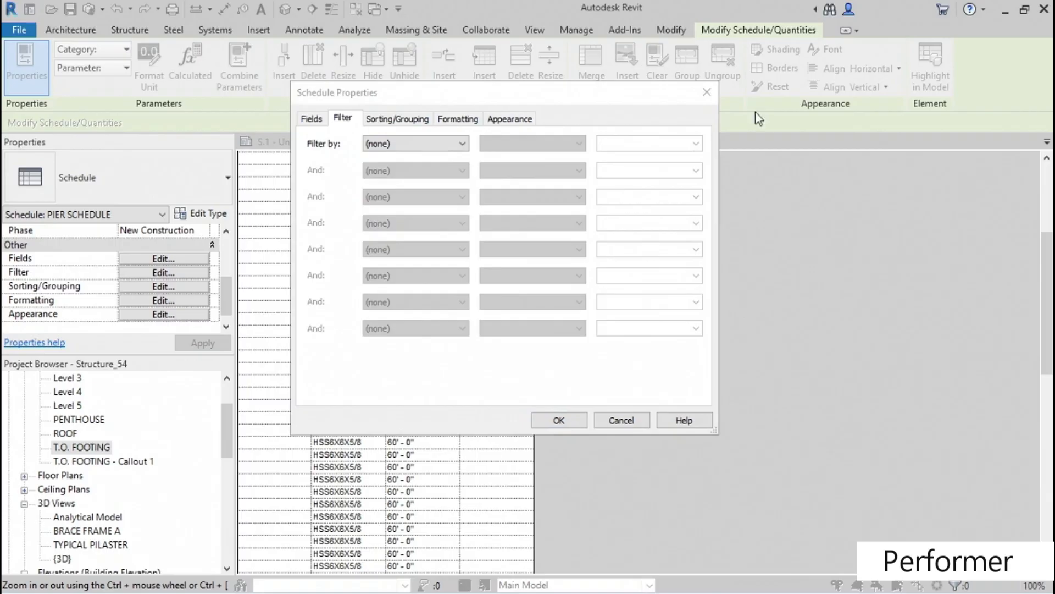
click(410, 144)
click(405, 165)
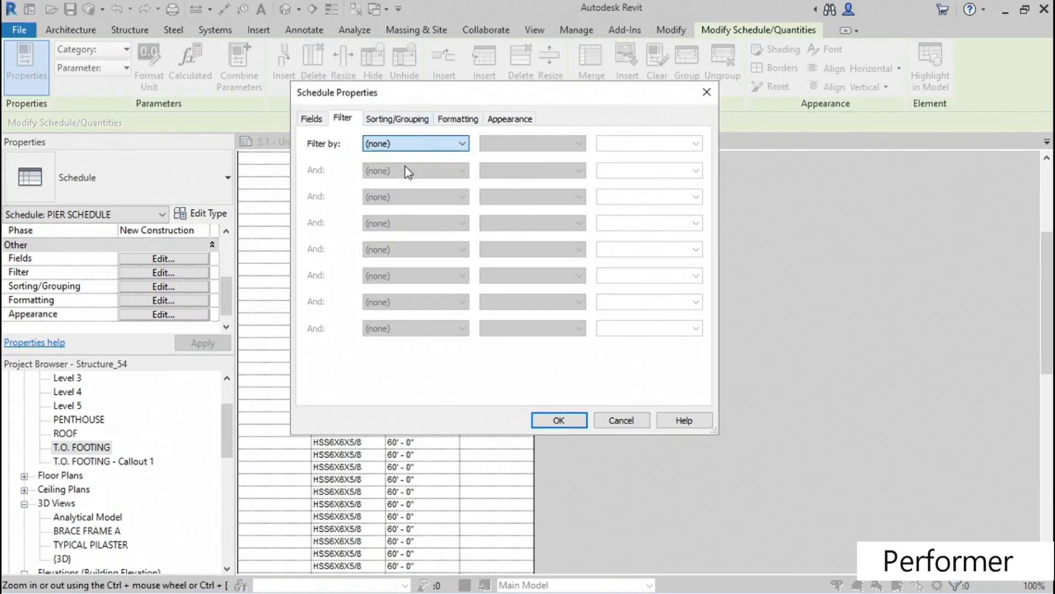
click(533, 144)
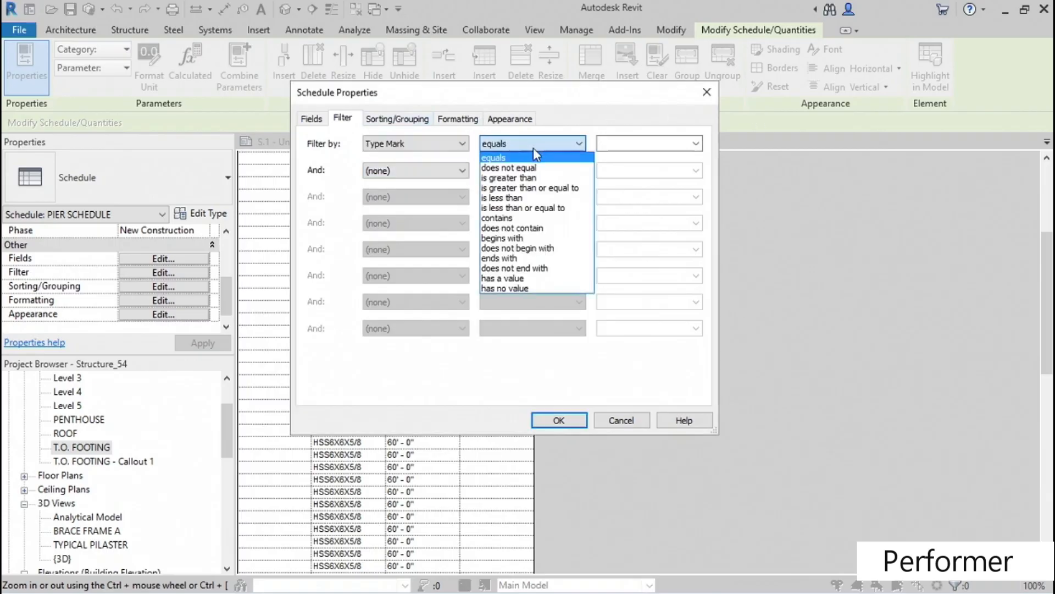
click(513, 217)
click(621, 143)
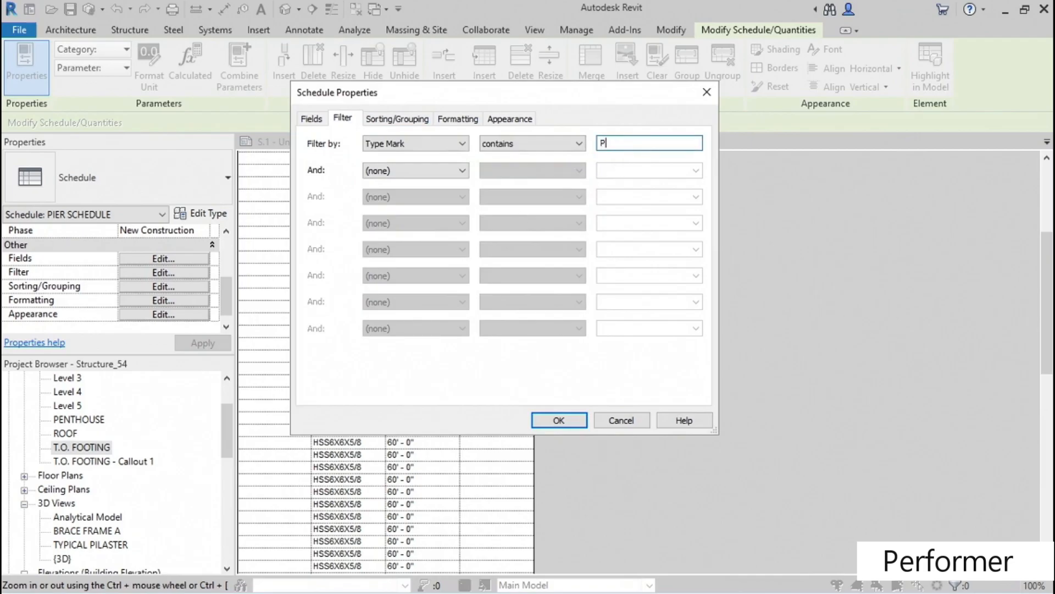
Sort the pier schedule by Type Mark in ascending order and turn off itemizing every instance.
click(411, 118)
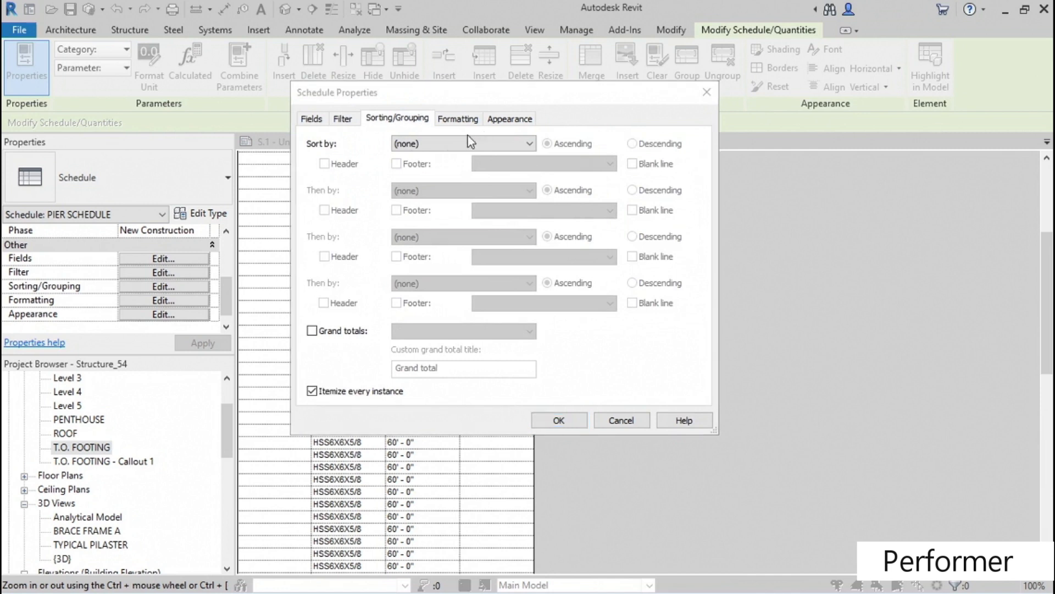
click(462, 141)
click(438, 157)
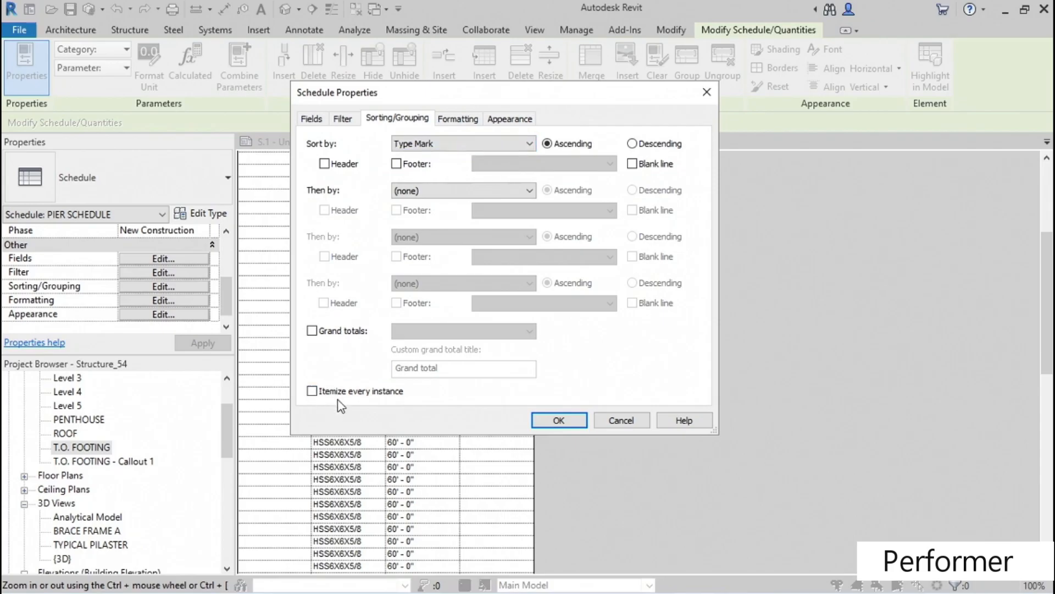
Enable a Thin Lines outline for the schedule, set its title, header and body text to 3/32" Arial, and apply the schedule properties.
click(512, 121)
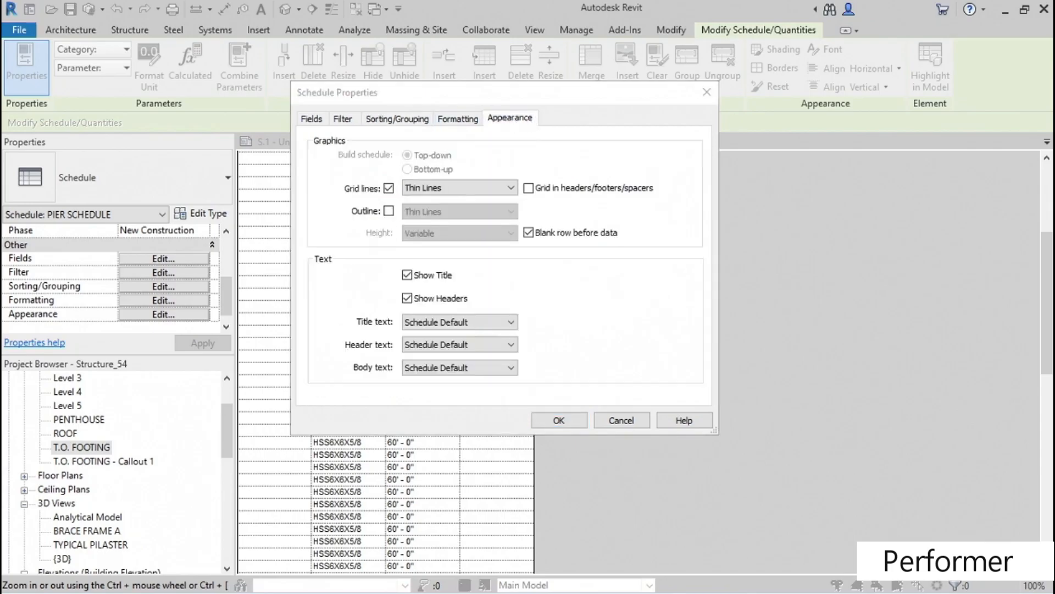
click(389, 211)
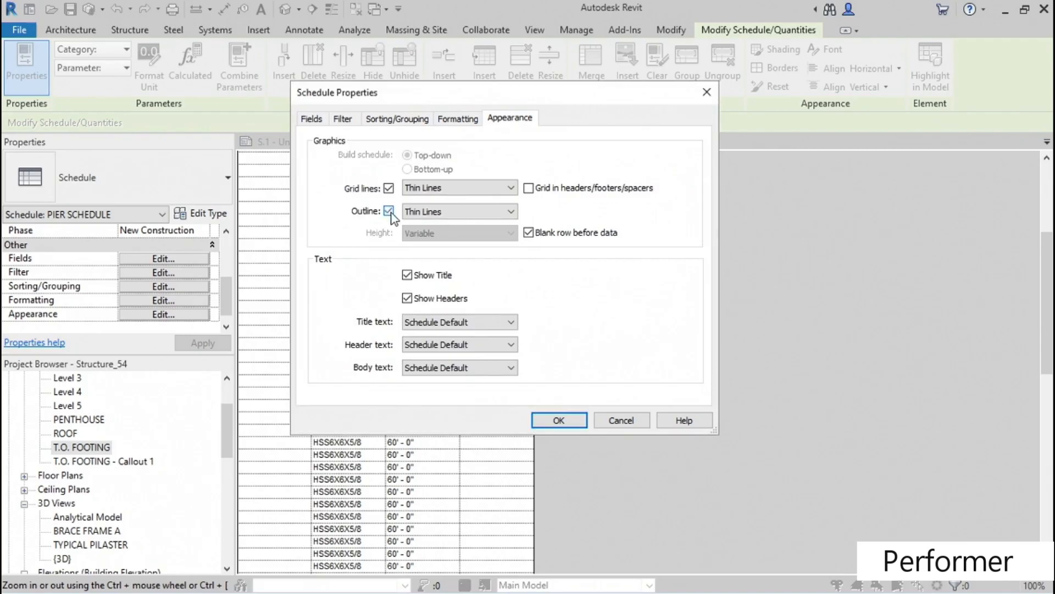
click(510, 325)
click(458, 342)
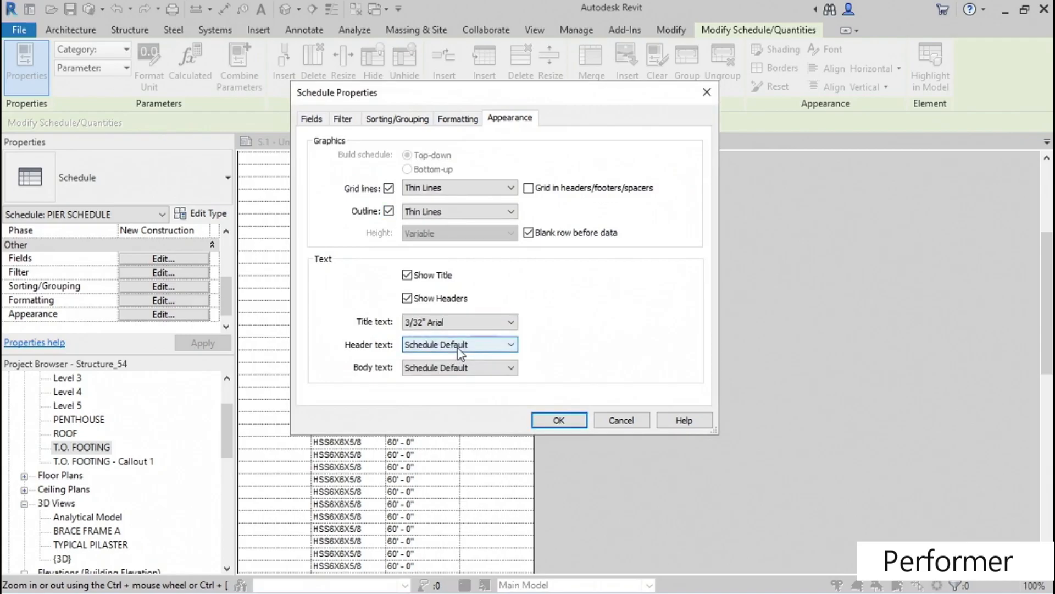
click(457, 349)
click(450, 378)
click(453, 369)
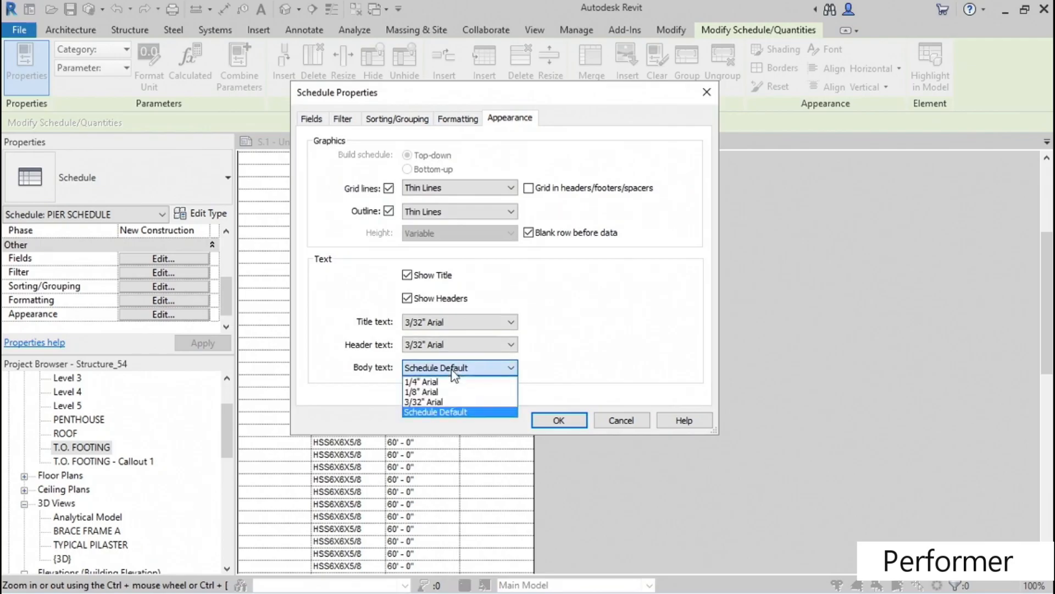
click(440, 402)
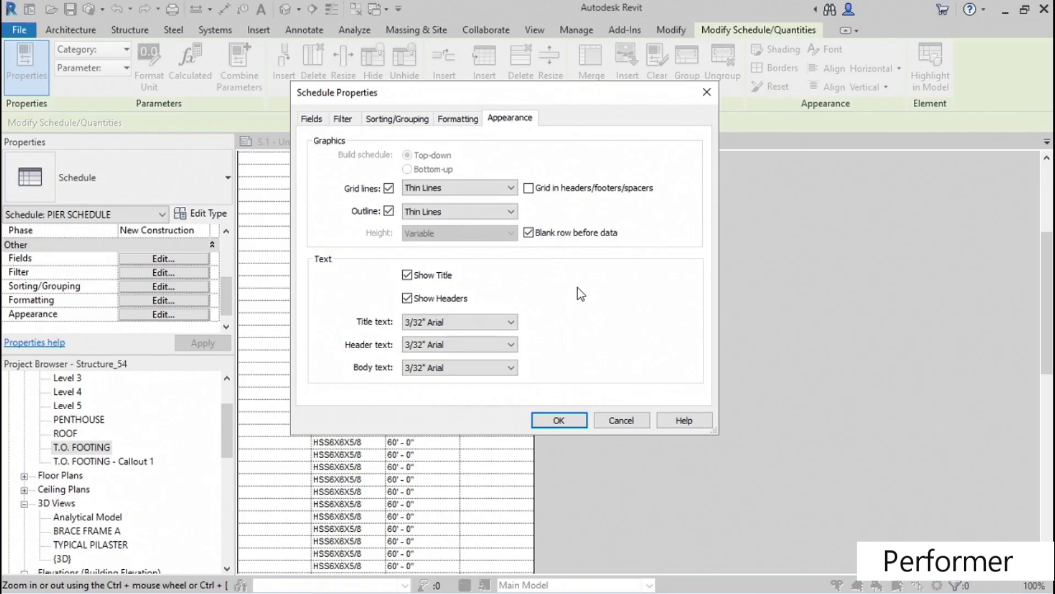
click(556, 420)
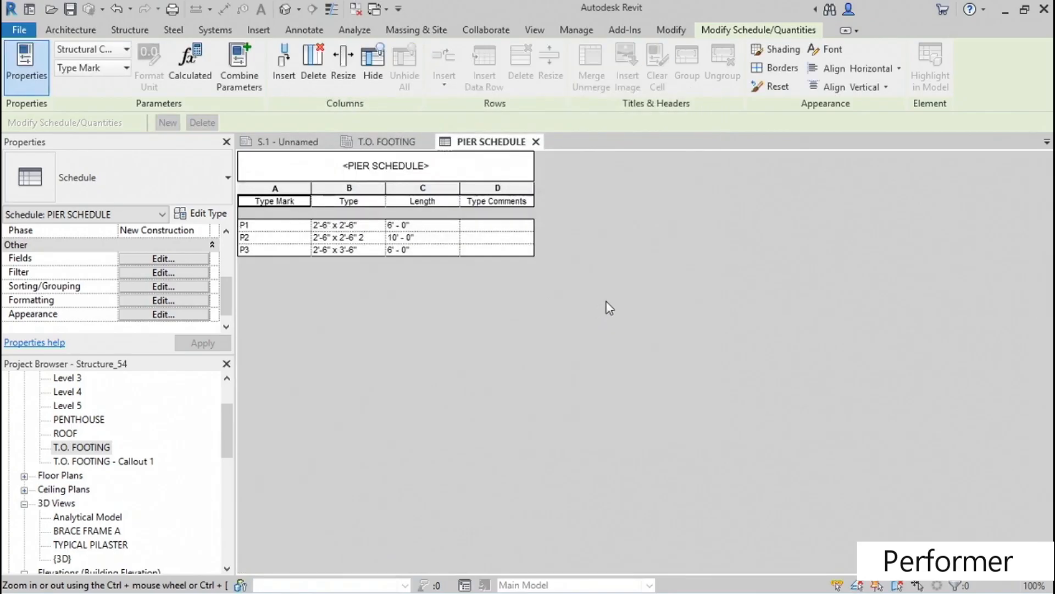
Rename the pier schedule's Type Mark, Type and Length column headers to MARK, SIZE and LENGTH.
click(274, 201)
drag(292, 200, 242, 197)
key(BackSpace)
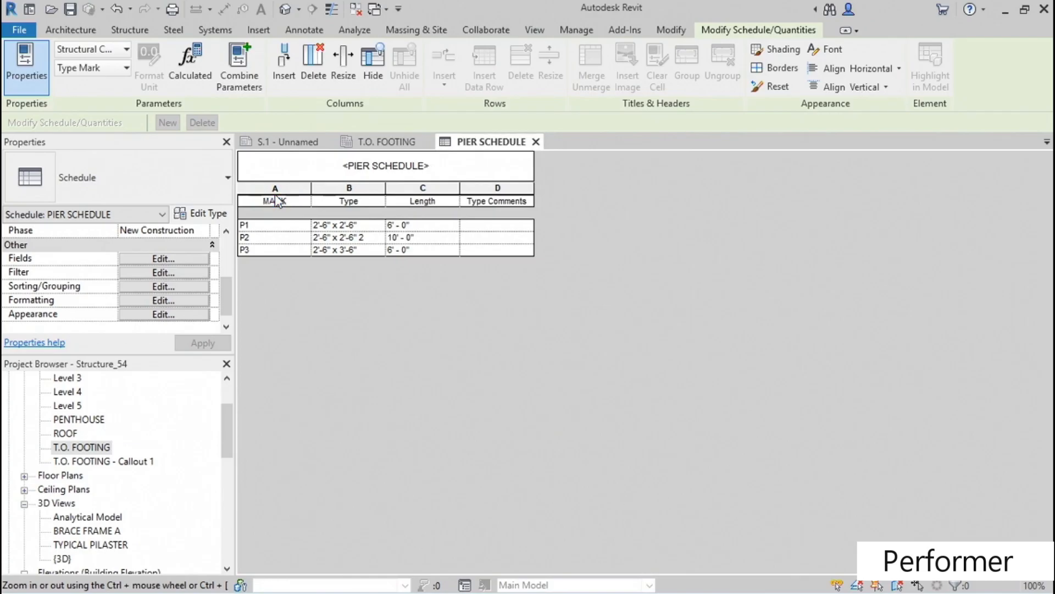
click(342, 202)
drag(368, 202, 321, 201)
text(SIZE)
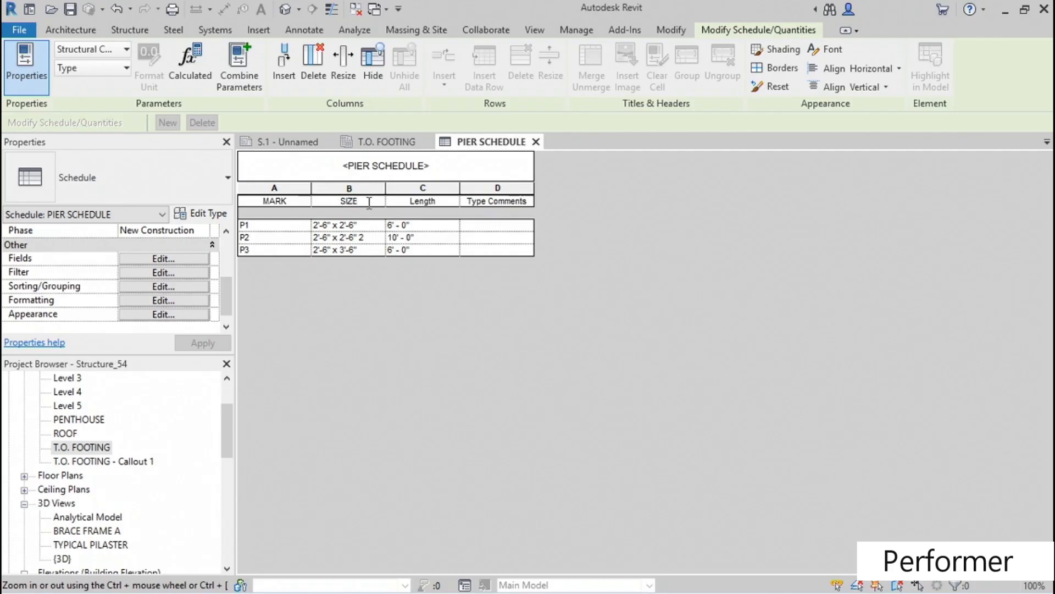
click(442, 202)
drag(442, 202, 415, 201)
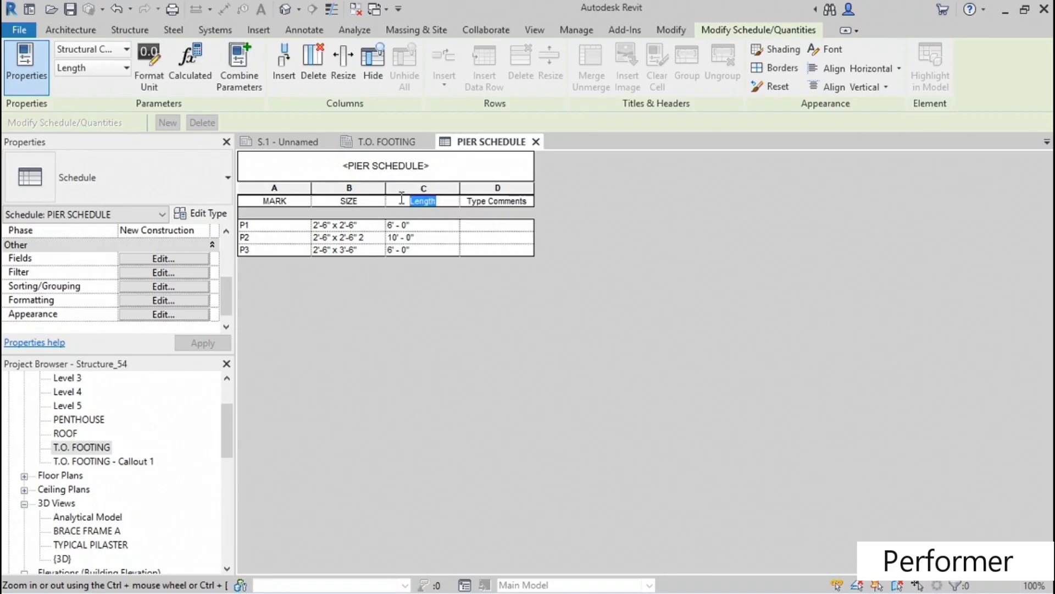
text(LENGTH)
Enter #4@12"O.C as the Type Comments value for pier P1 and apply it to all columns of that type.
click(486, 229)
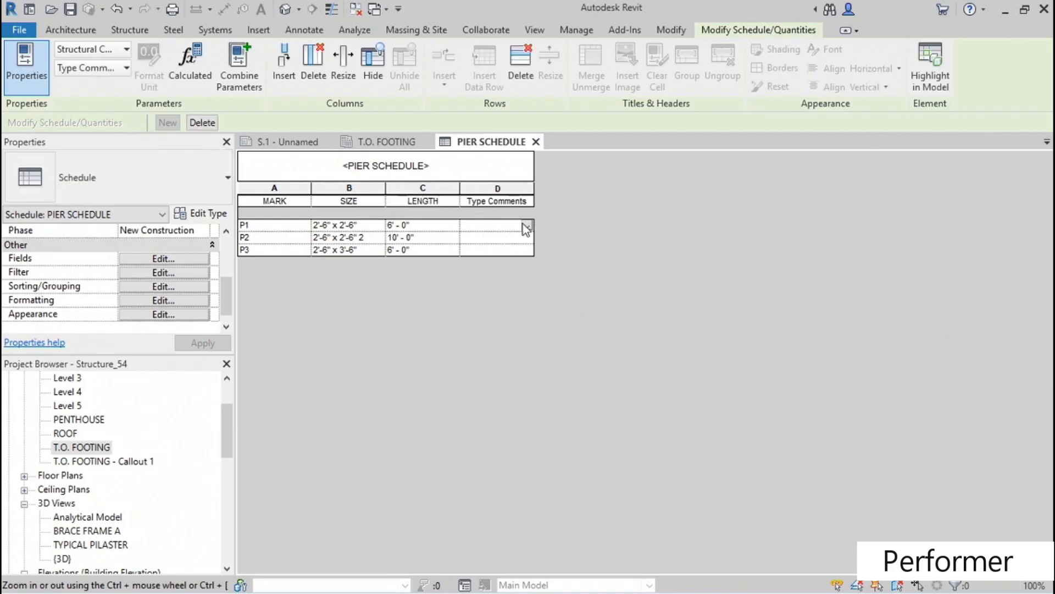
click(490, 227)
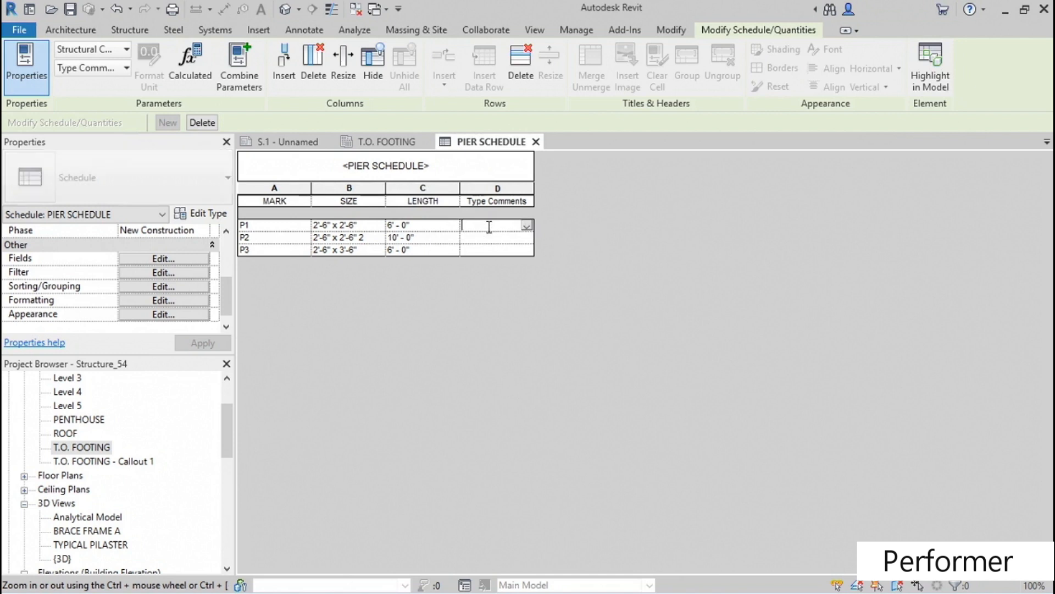
text(#4@12"O.C)
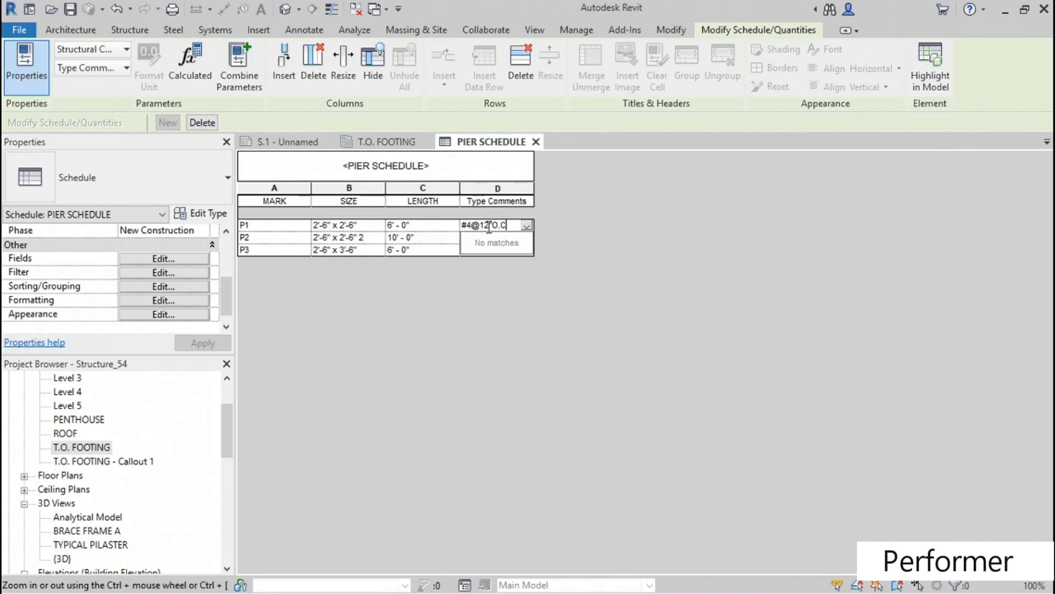
key(Return)
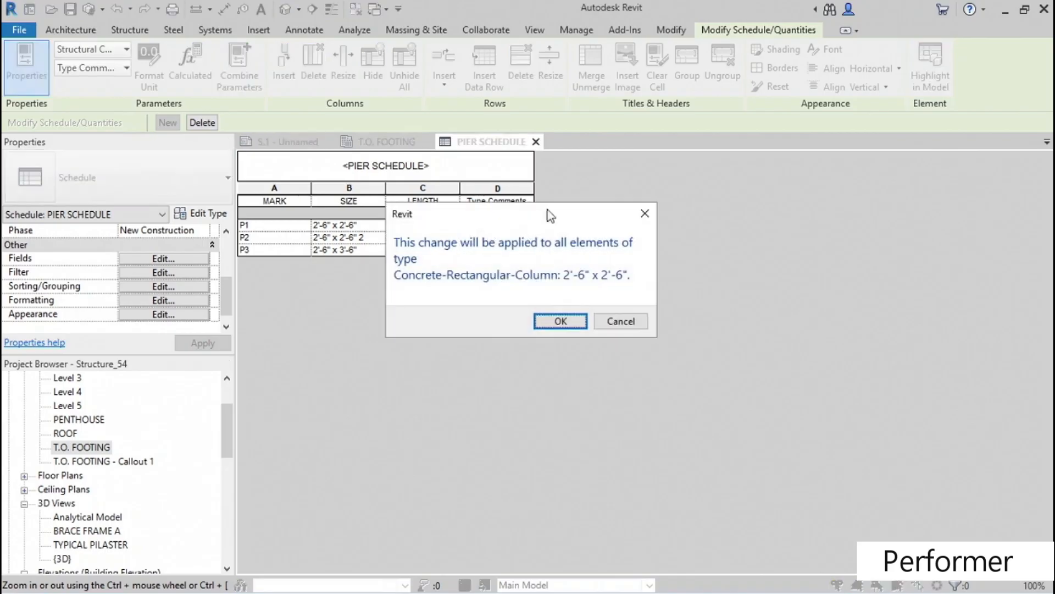
click(560, 328)
Set the Type Comments of piers P2 and P3 to the existing value #4@12"O.C, applying it to all columns of each type.
click(506, 239)
click(527, 241)
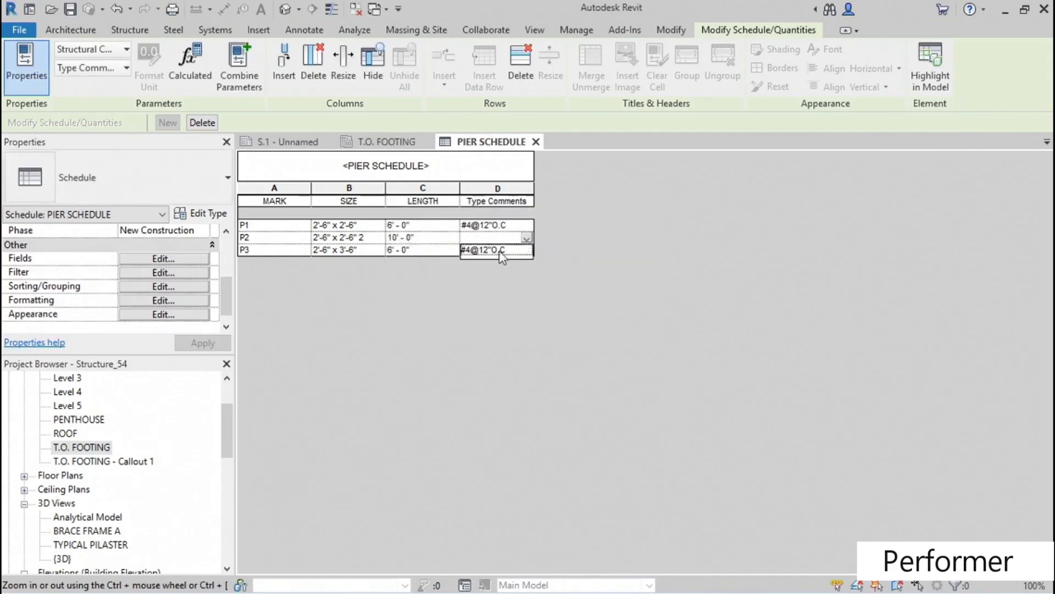
click(503, 251)
click(552, 323)
click(523, 249)
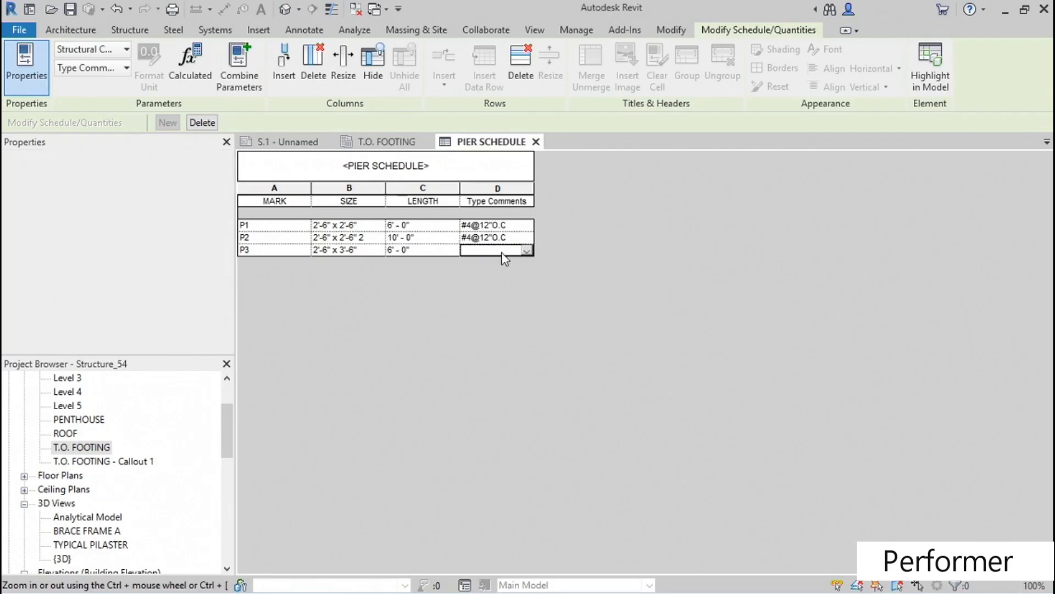
click(526, 250)
click(500, 263)
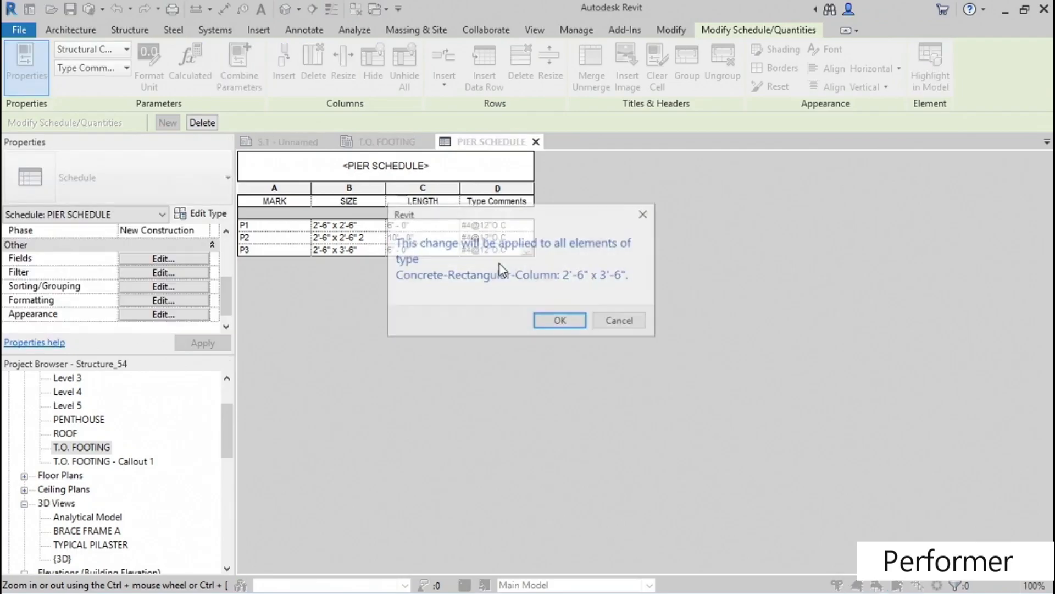
click(550, 320)
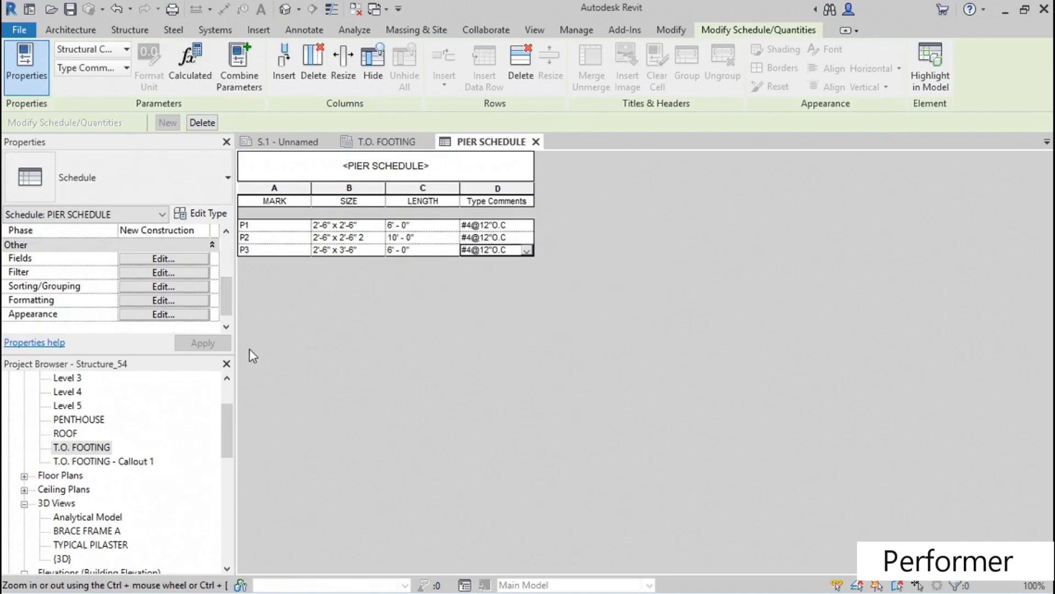
Rename the pier schedule's Type Comments column header to REINFORCING.
click(488, 201)
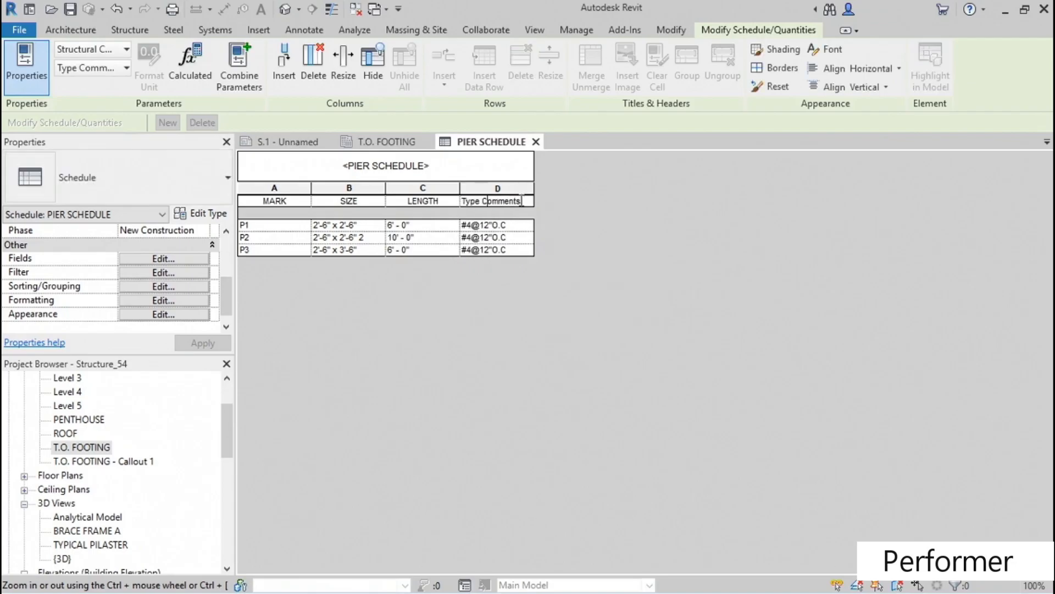
drag(528, 200, 445, 199)
text(REINFORCING)
key(Return)
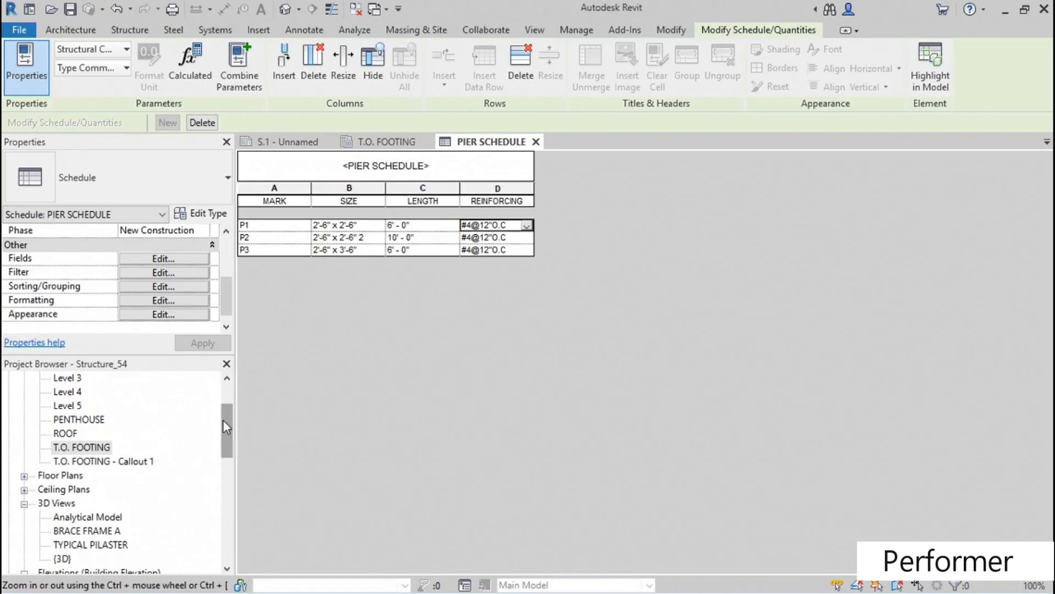
Open sheet S.1 and place the PIER SCHEDULE on it in the free area above the Callout 2 detail.
drag(223, 420, 222, 487)
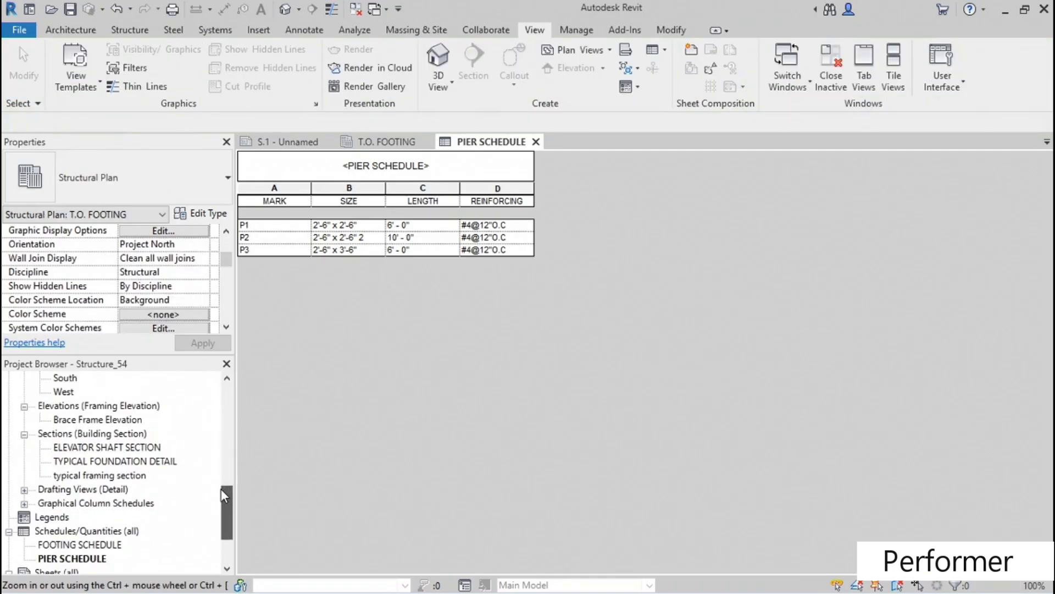
scroll(165, 489, down, 2)
double_click(73, 503)
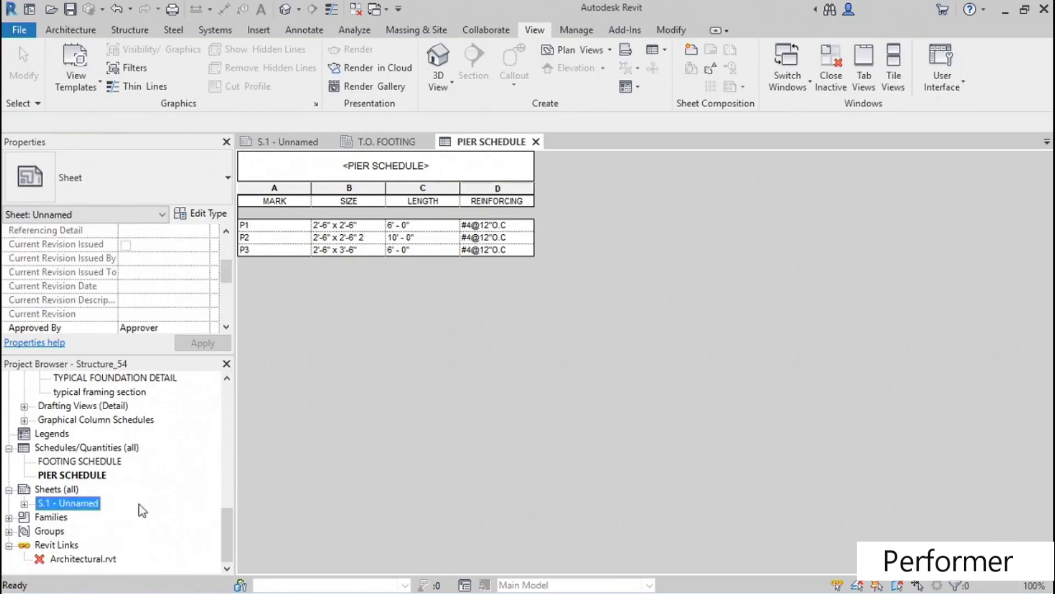
mouse_move(226, 538)
mouse_down()
mouse_move(246, 483)
mouse_move(242, 525)
mouse_up()
click(70, 558)
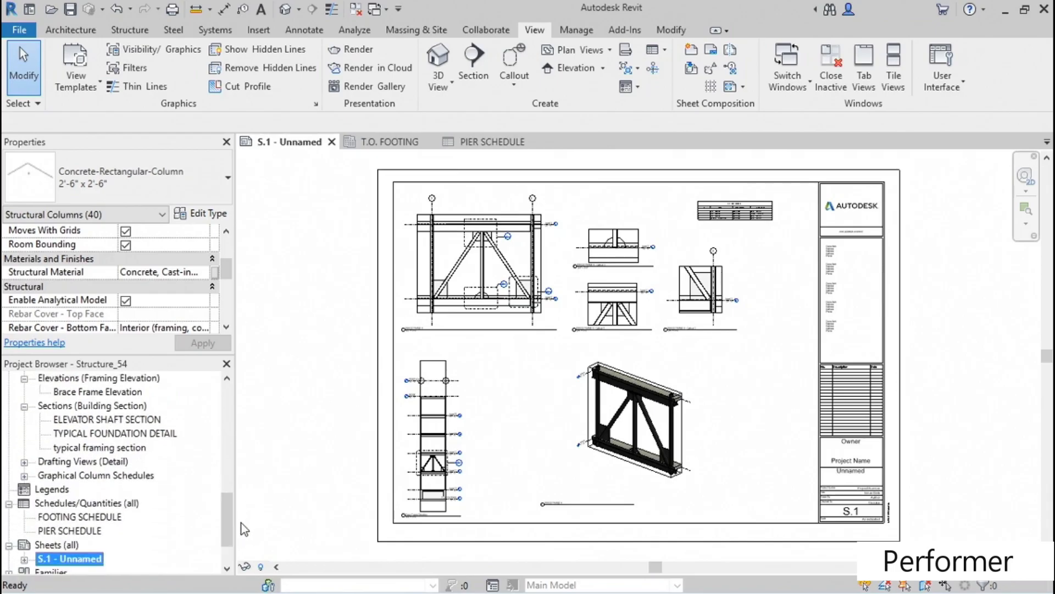
drag(97, 536, 764, 250)
scroll(764, 250, up, 7)
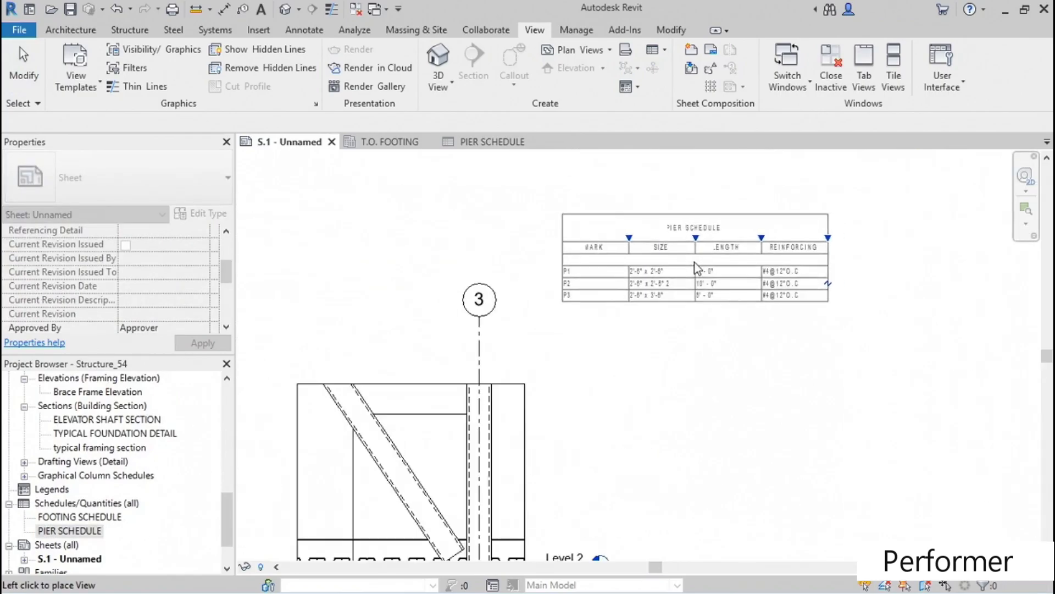
click(718, 259)
click(820, 387)
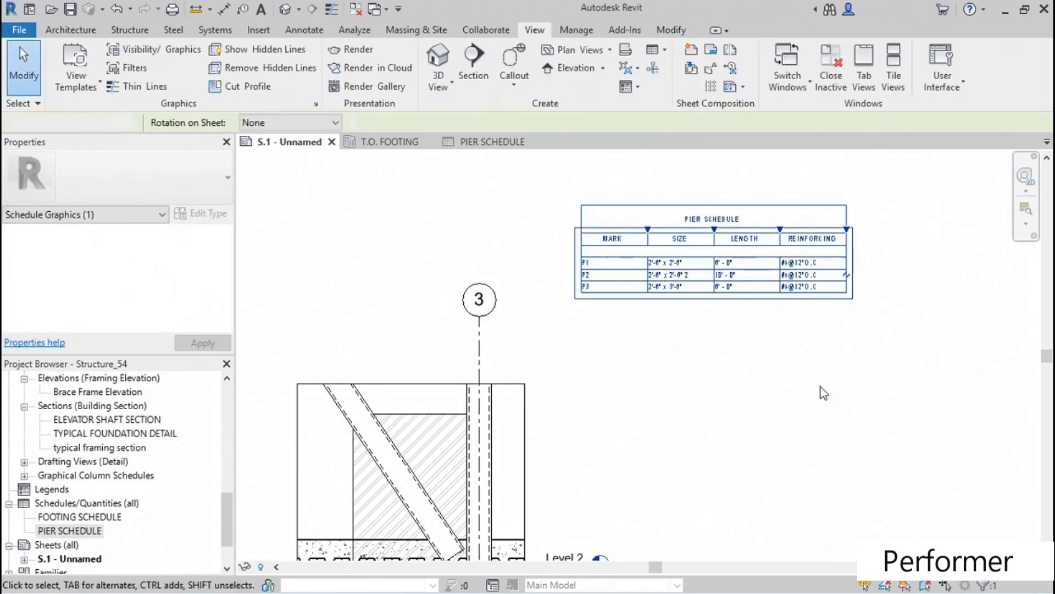
click(663, 286)
scroll(663, 284, up, 2)
click(667, 349)
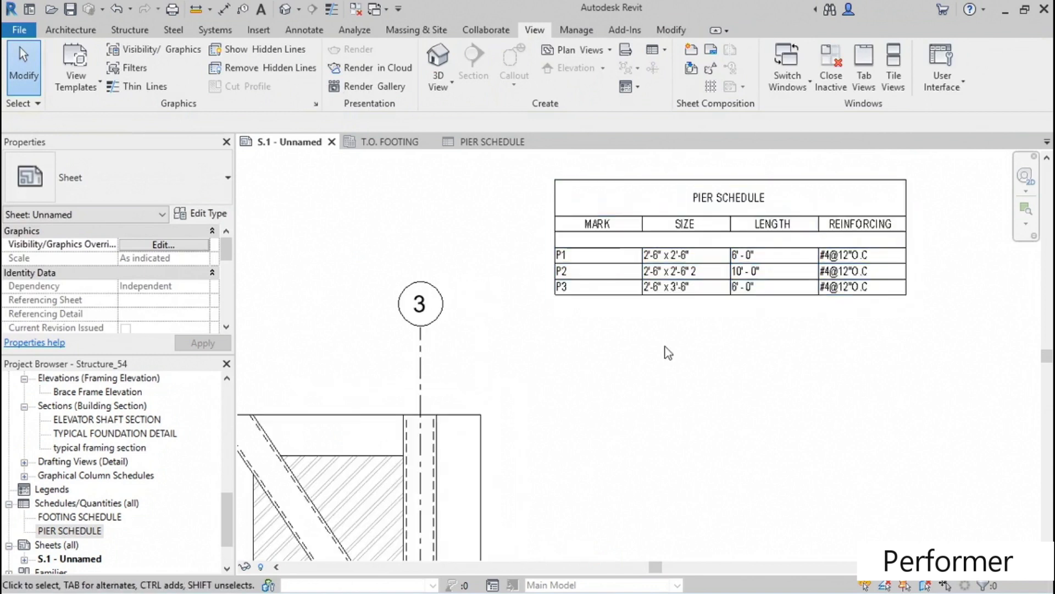
Delete both the FOOTING SCHEDULE and the PIER SCHEDULE from sheet S.1.
scroll(690, 347, down, 5)
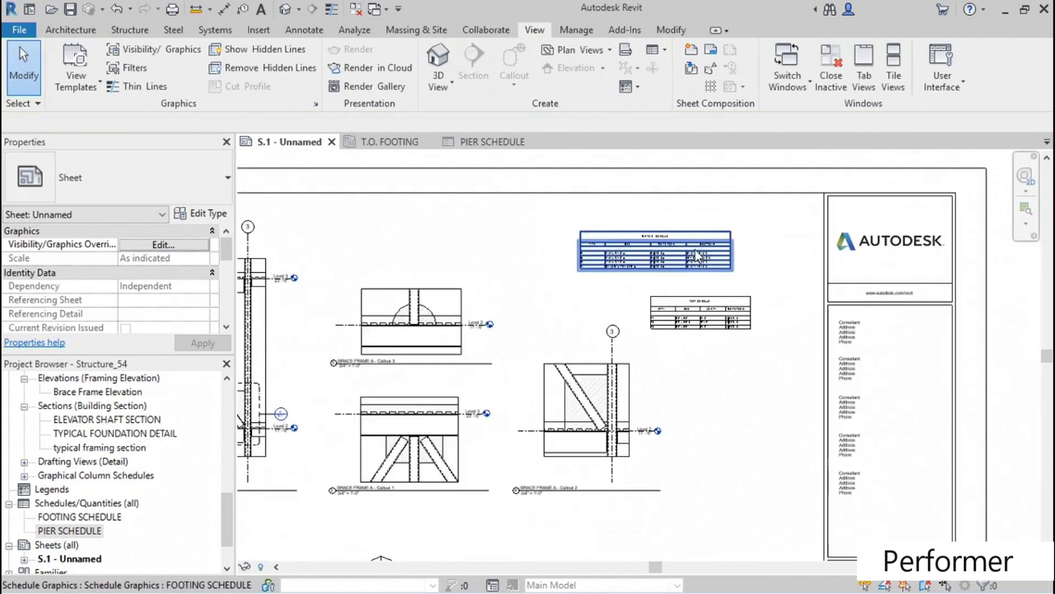
click(771, 229)
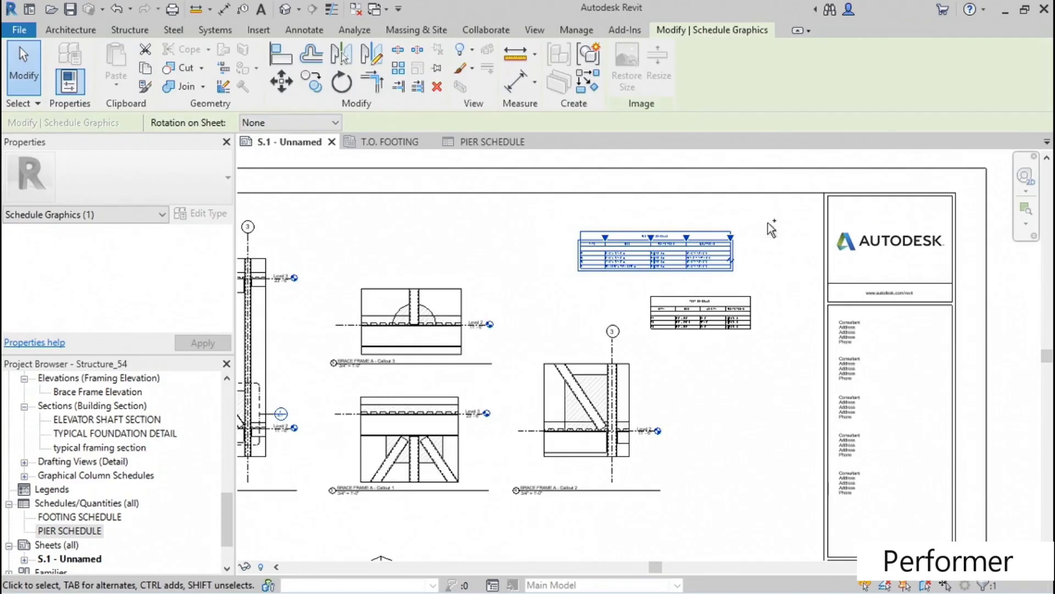
ctrl+click(741, 313)
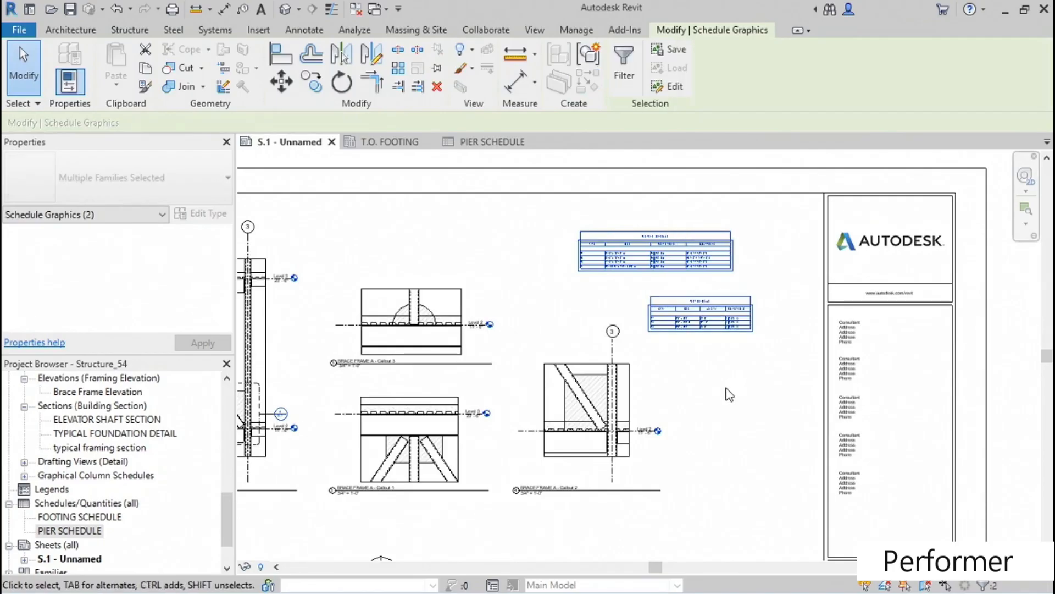
click(730, 394)
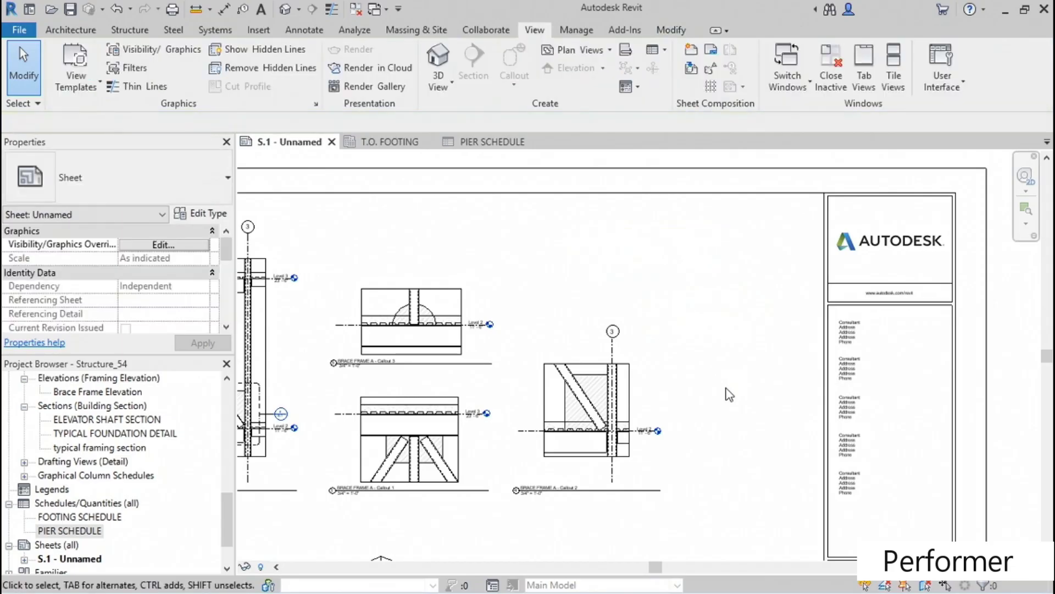
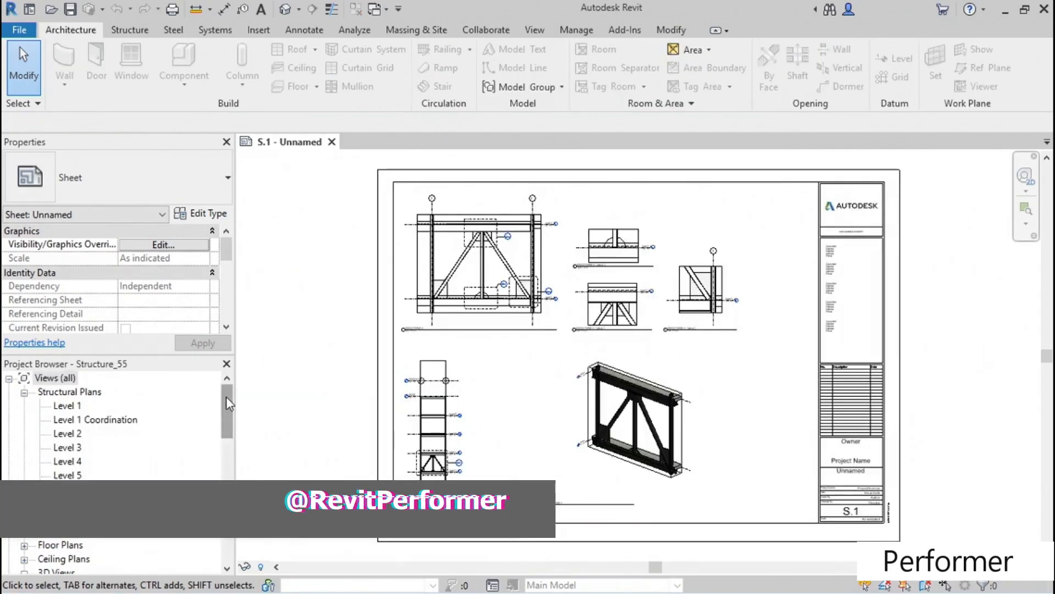
Open the T.O. FOOTING structural plan in the Structure_55 project and bring one isolated footing into close view.
drag(227, 397, 223, 413)
double_click(87, 462)
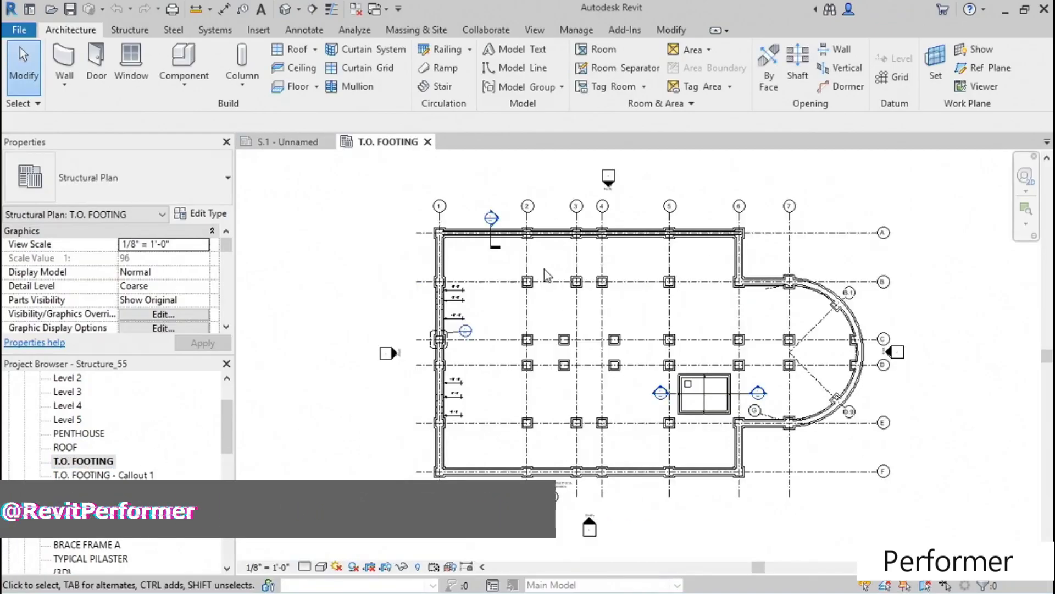
scroll(539, 272, up, 6)
middle_drag(525, 302, 654, 291)
scroll(655, 292, up, 3)
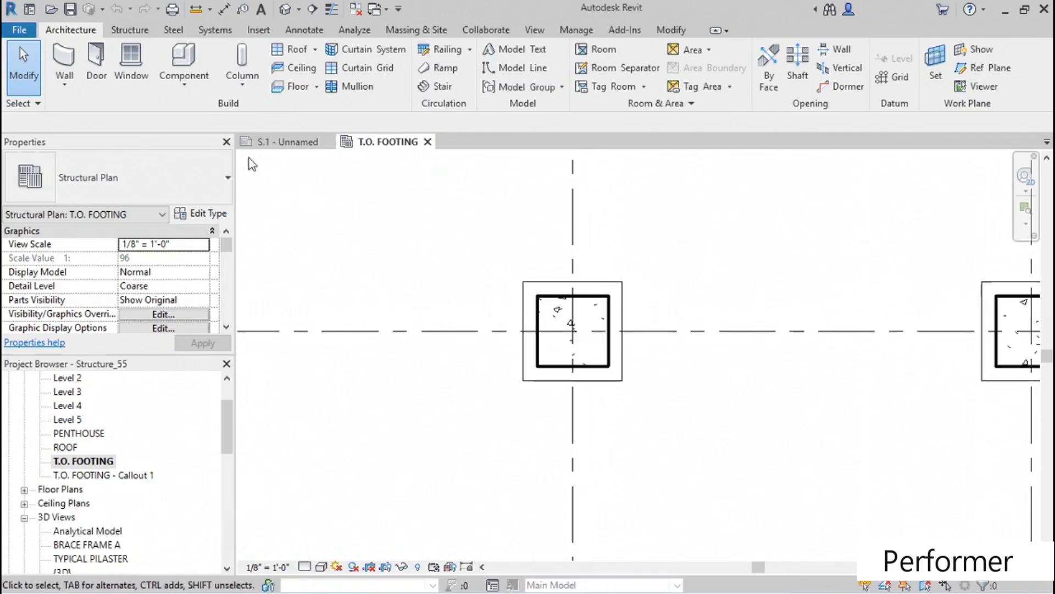
Tag the isolated footing by category with a horizontal tag without leader, and move the tag off the footing to its upper right.
click(244, 12)
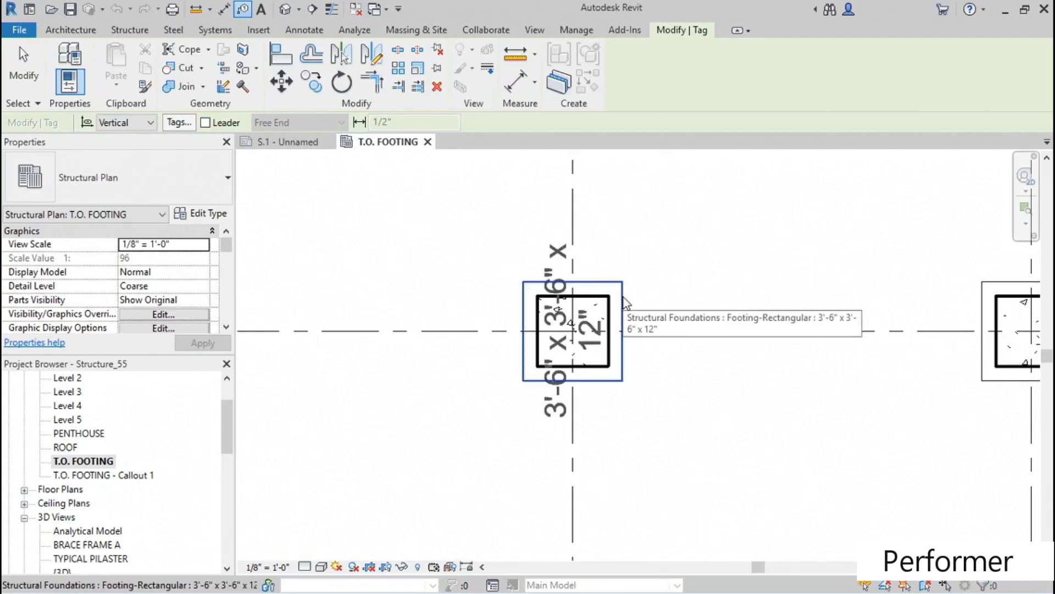
click(126, 123)
click(120, 138)
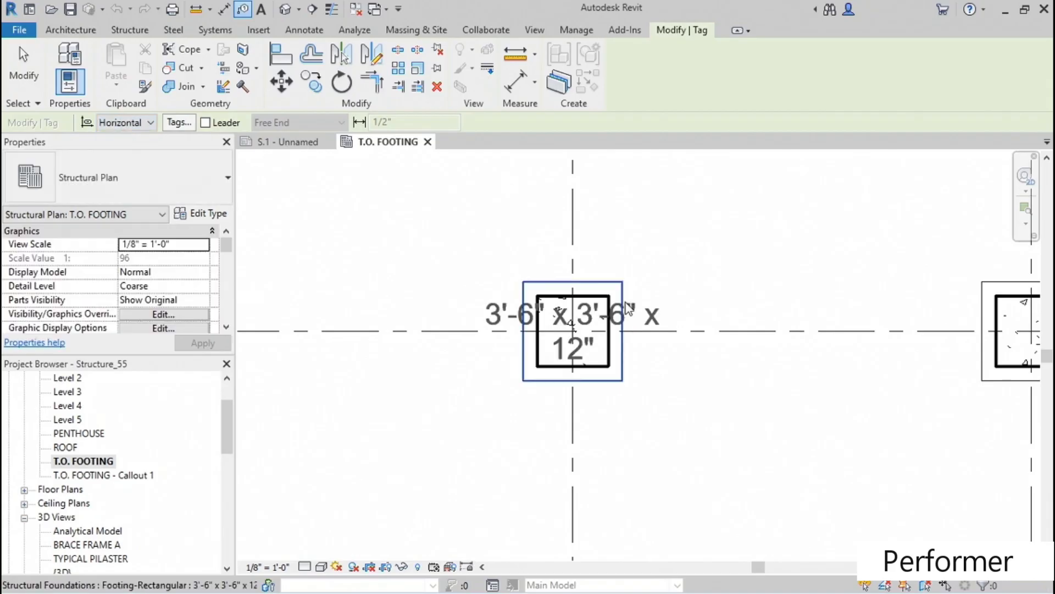
click(627, 304)
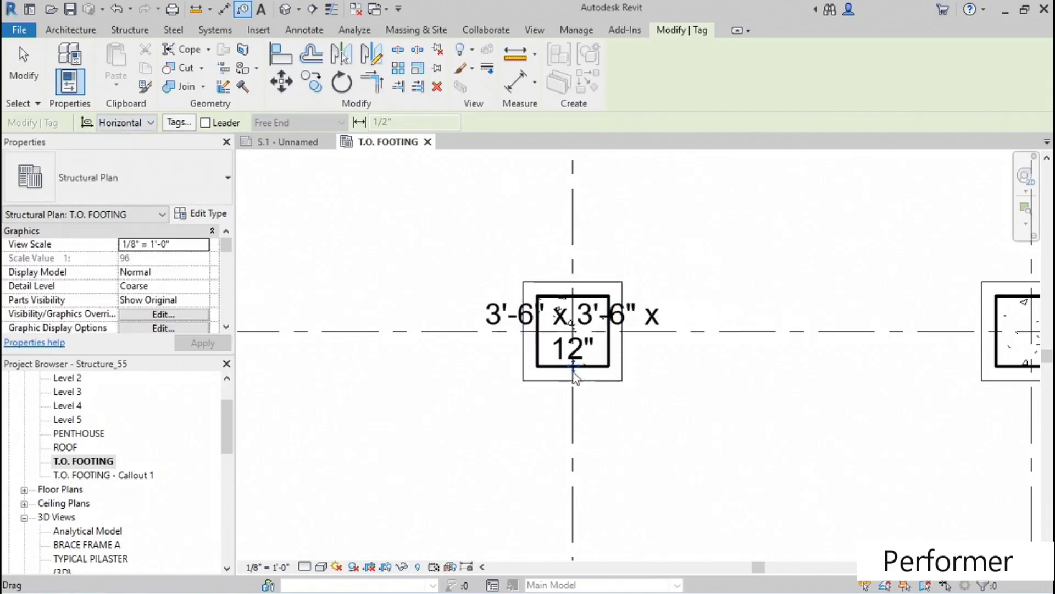
drag(575, 369, 685, 302)
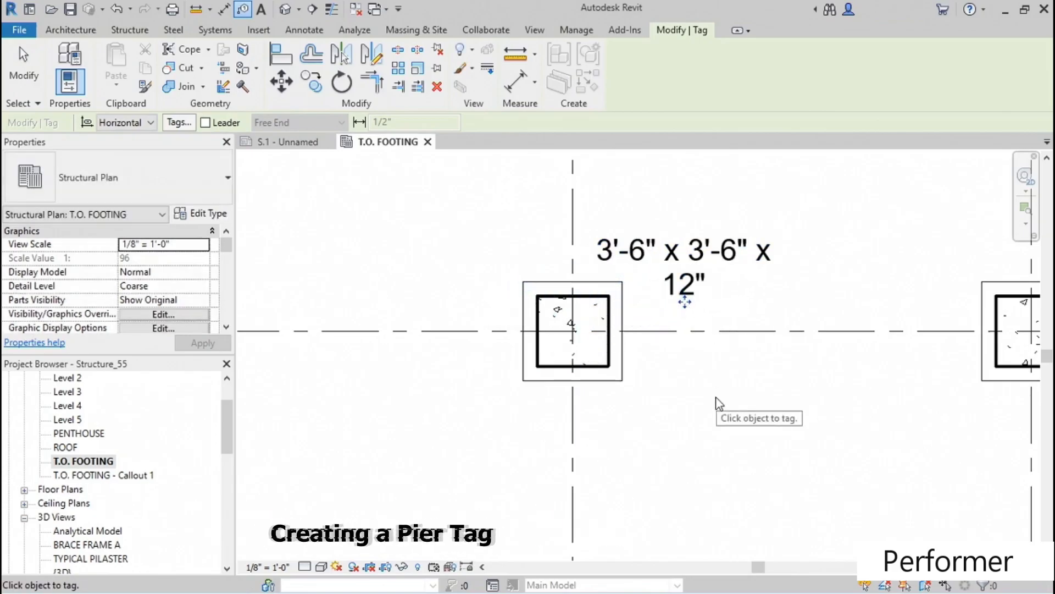
key(Escape)
key(Escape)
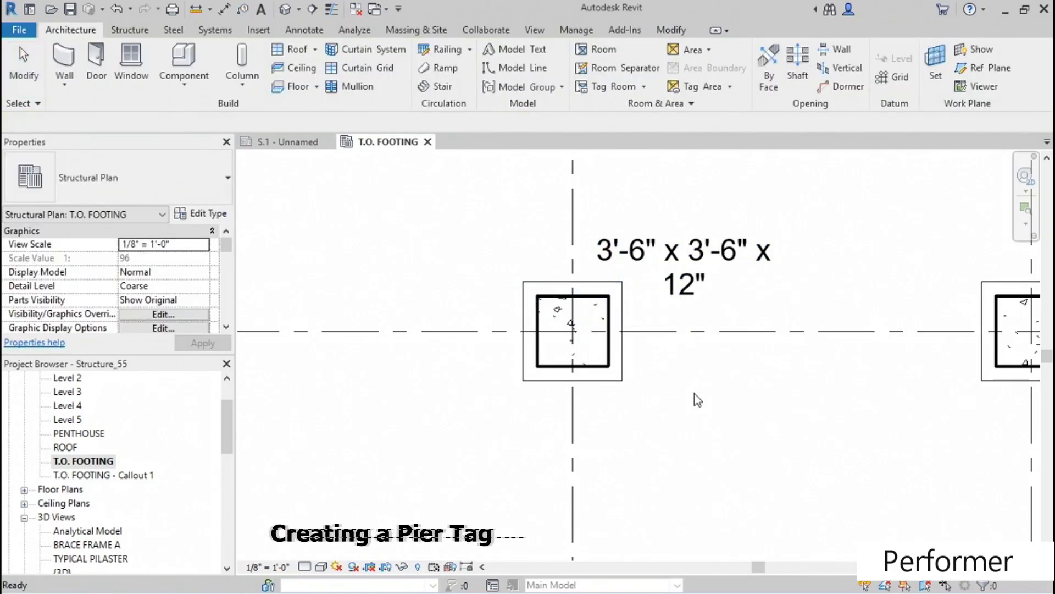
Open the footing tag's family for editing and narrow the label's text box around its sample text.
click(701, 273)
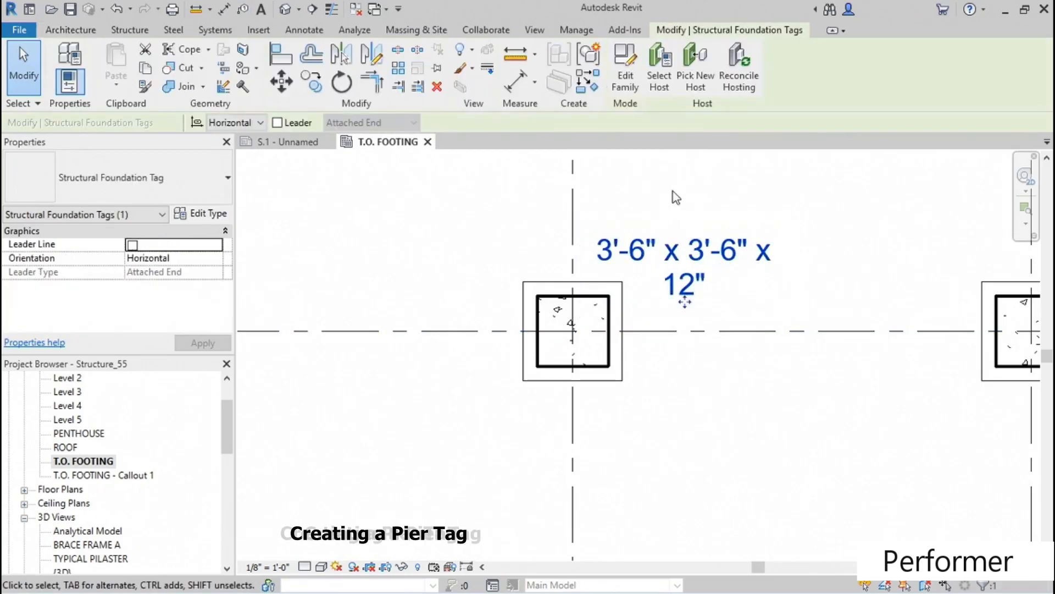
click(622, 83)
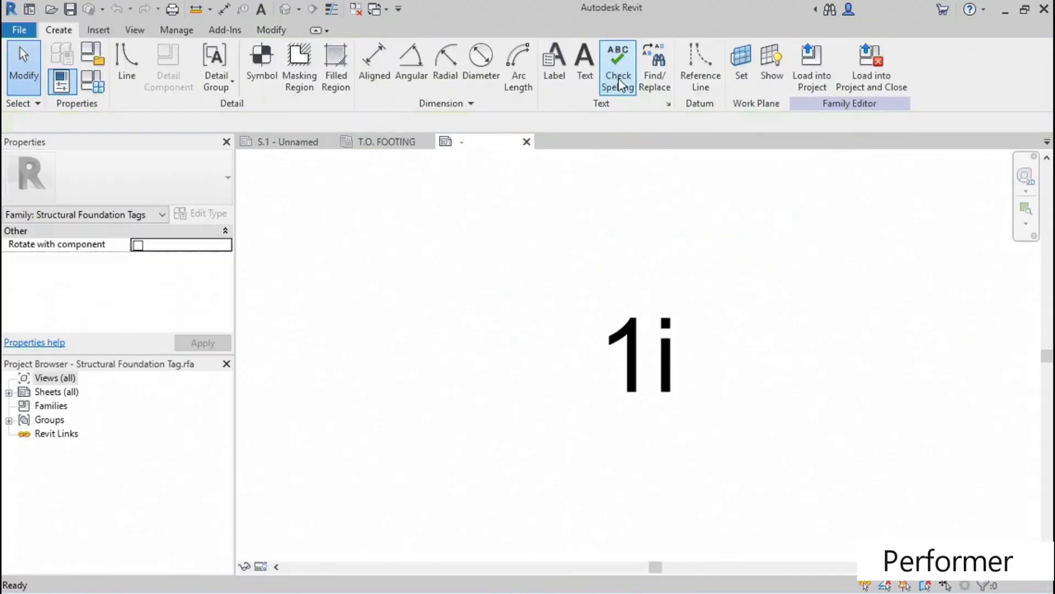
click(648, 331)
scroll(642, 316, down, 1)
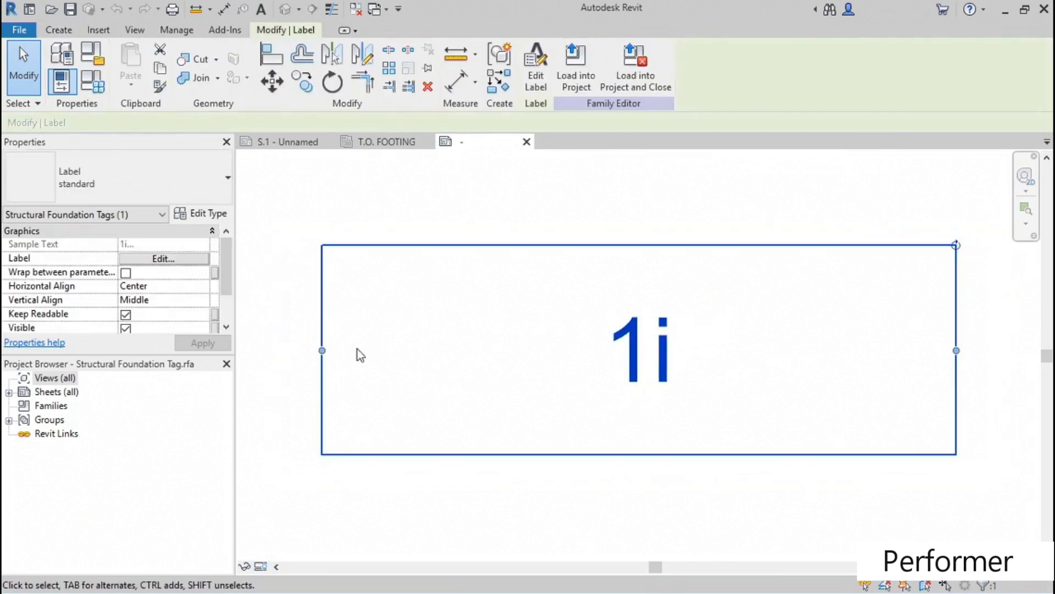
drag(322, 352, 527, 358)
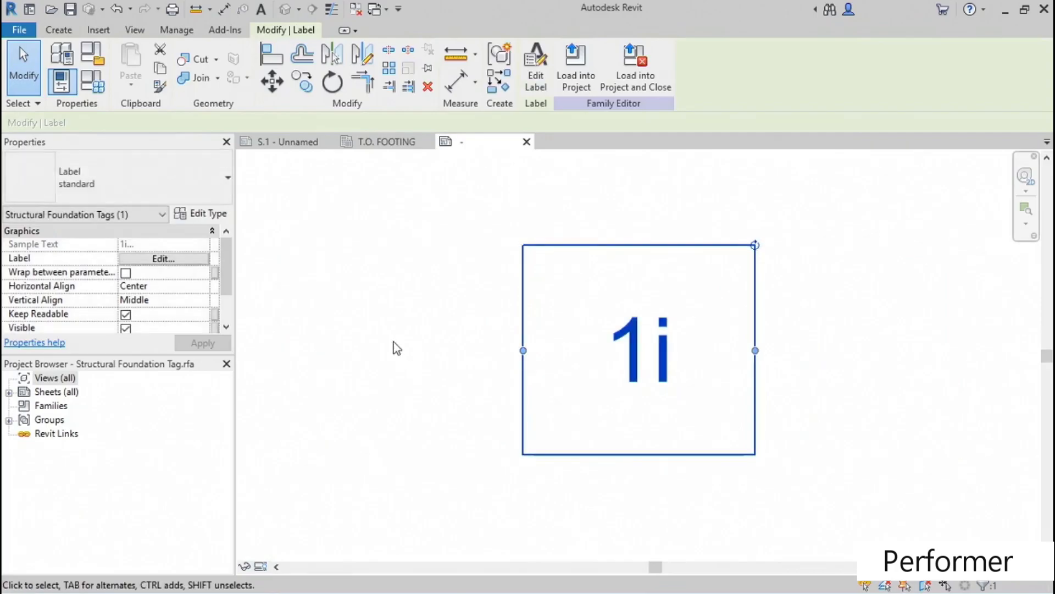
Replace the Type Name parameter with Type Mark in the foundation tag's label.
click(538, 77)
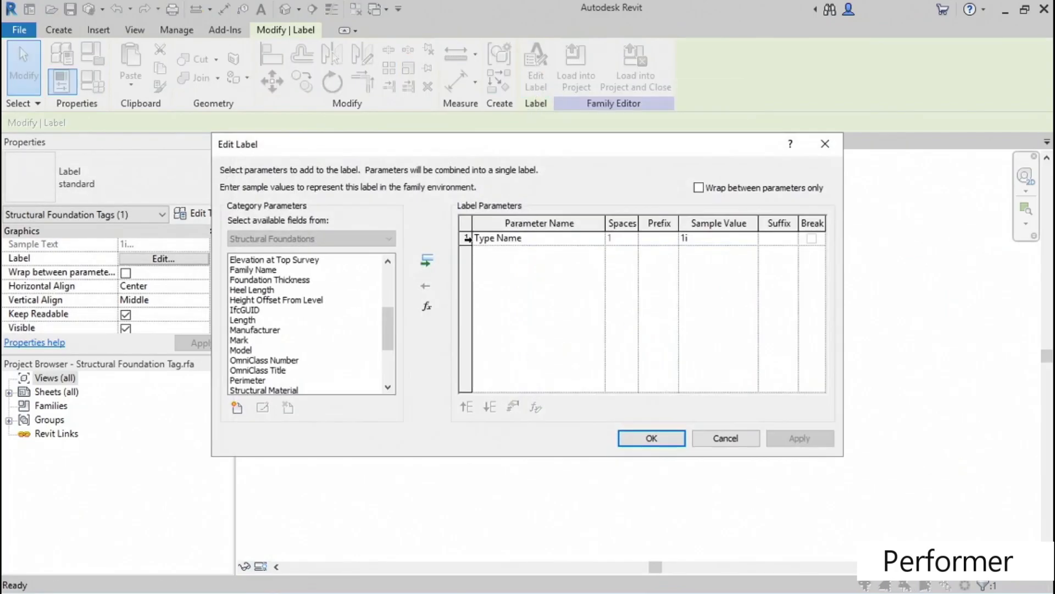
click(467, 238)
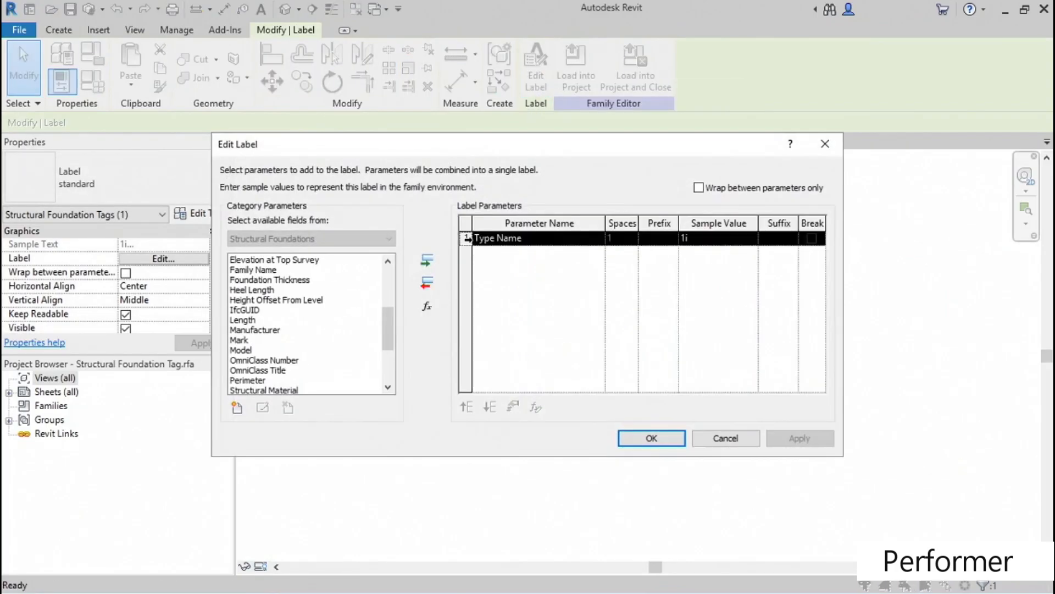
click(427, 284)
drag(387, 325, 388, 352)
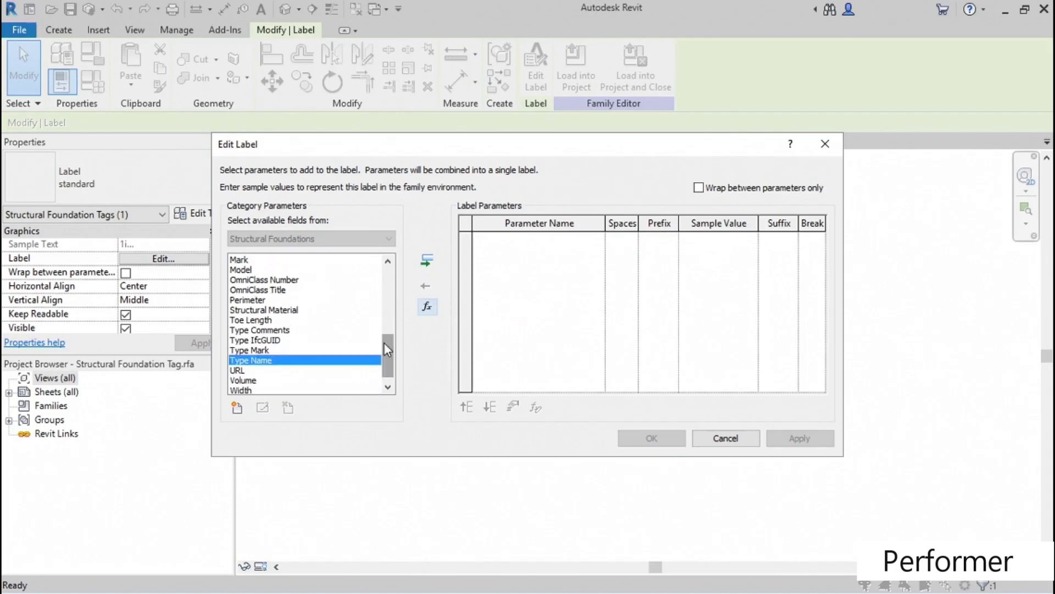
click(259, 350)
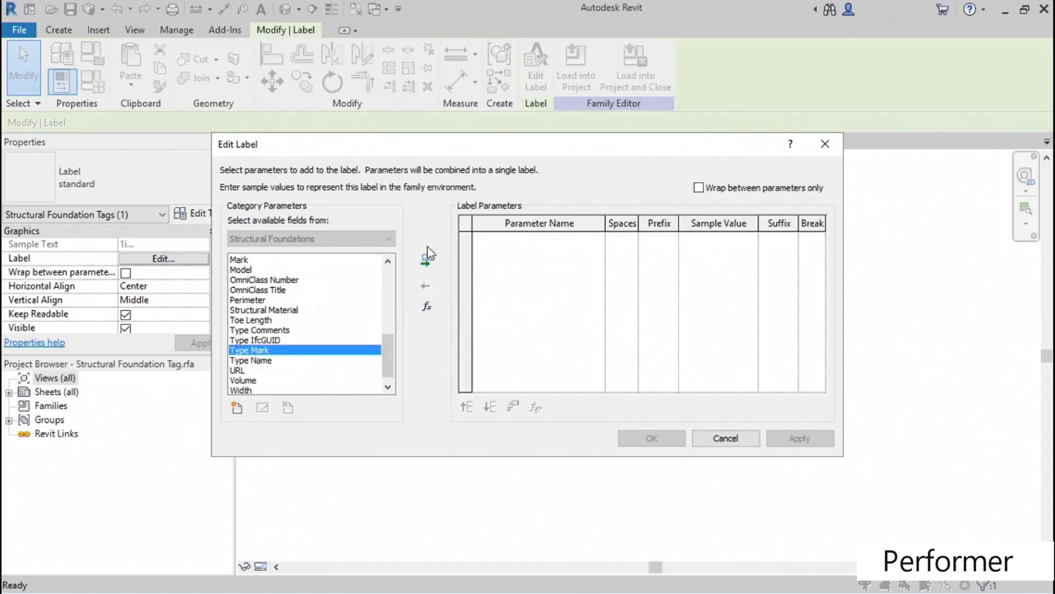
click(427, 260)
click(799, 438)
click(650, 437)
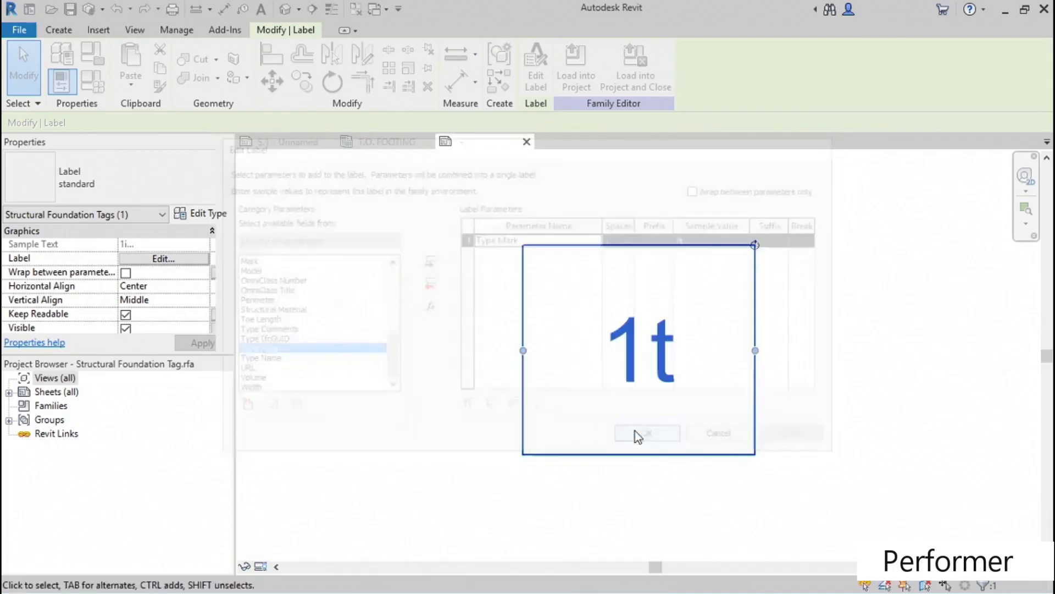
Set the width factor of the foundation tag's standard label type to 0.8.
click(202, 216)
click(795, 364)
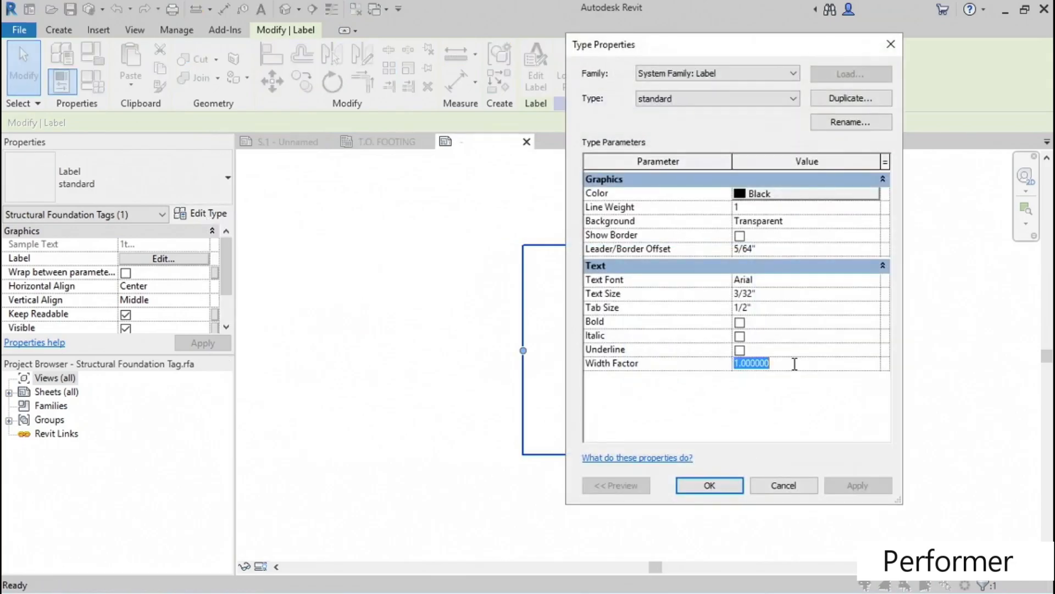
text(.8)
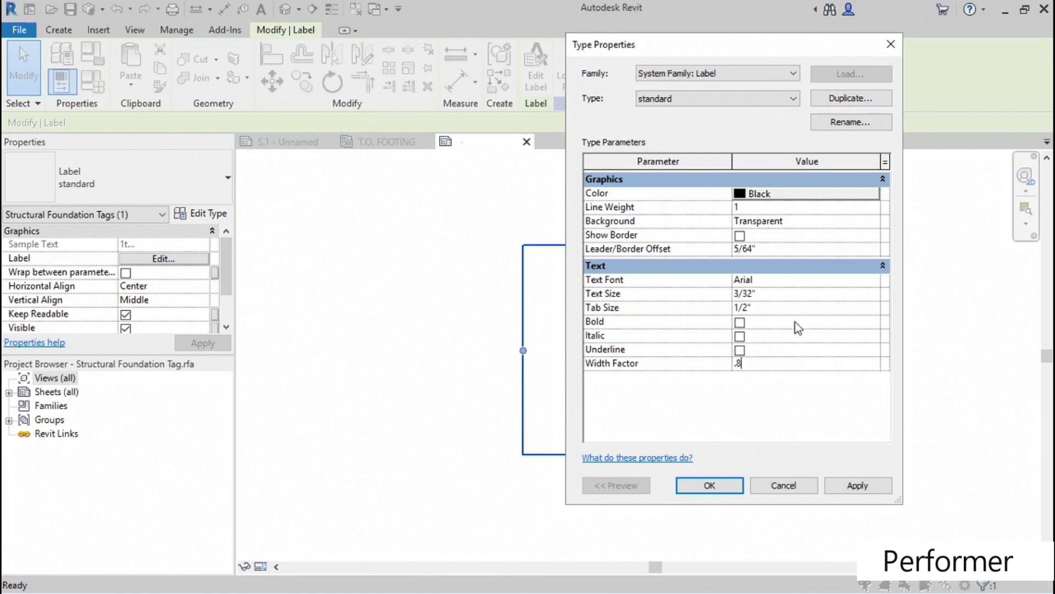
click(857, 485)
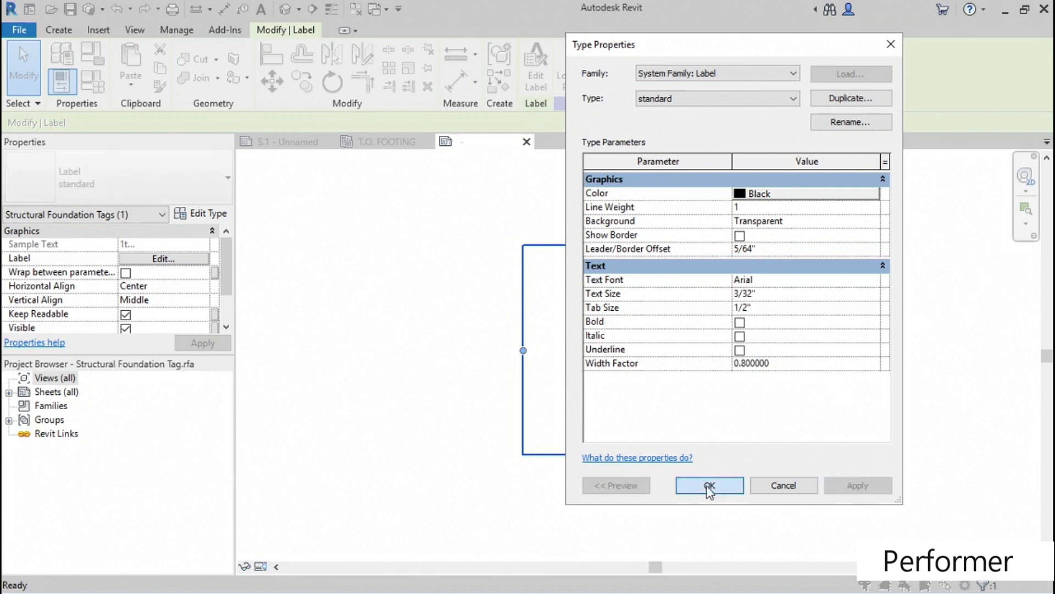
click(709, 486)
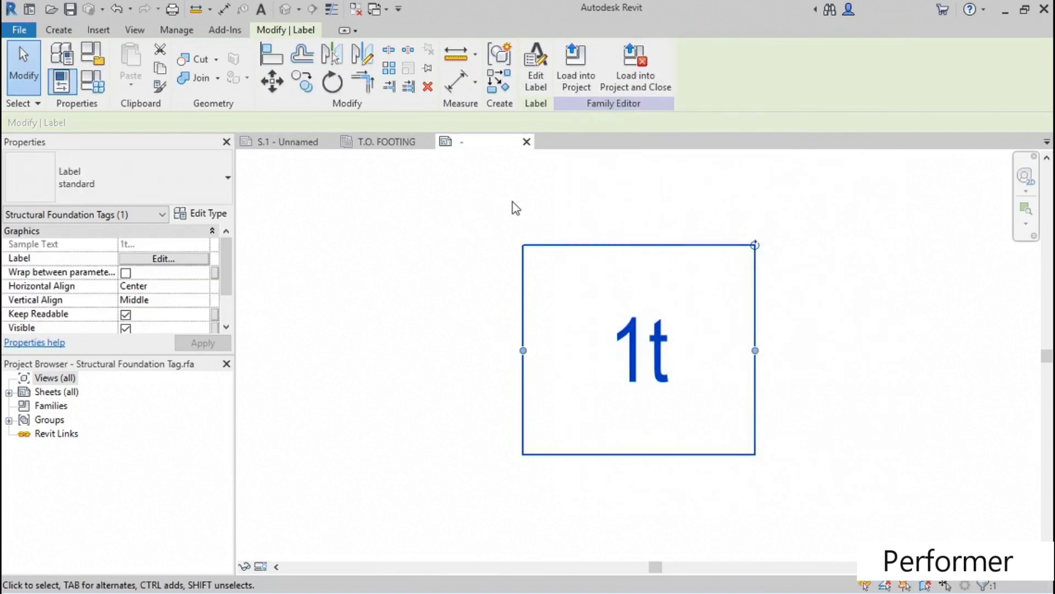
Load the foundation tag family into the project and close it without saving, overwriting only the existing version.
click(633, 83)
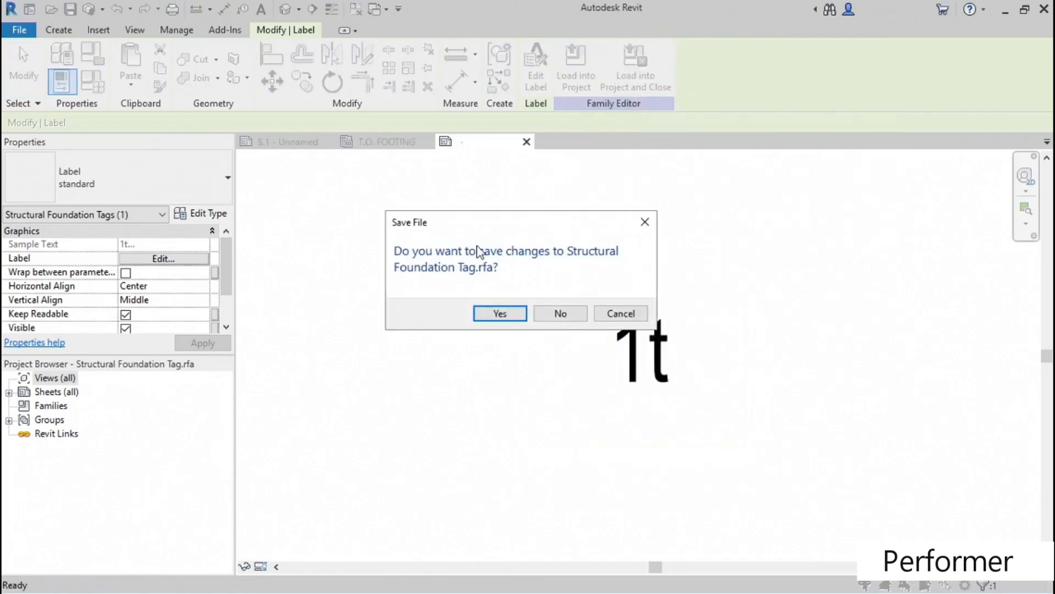
click(563, 316)
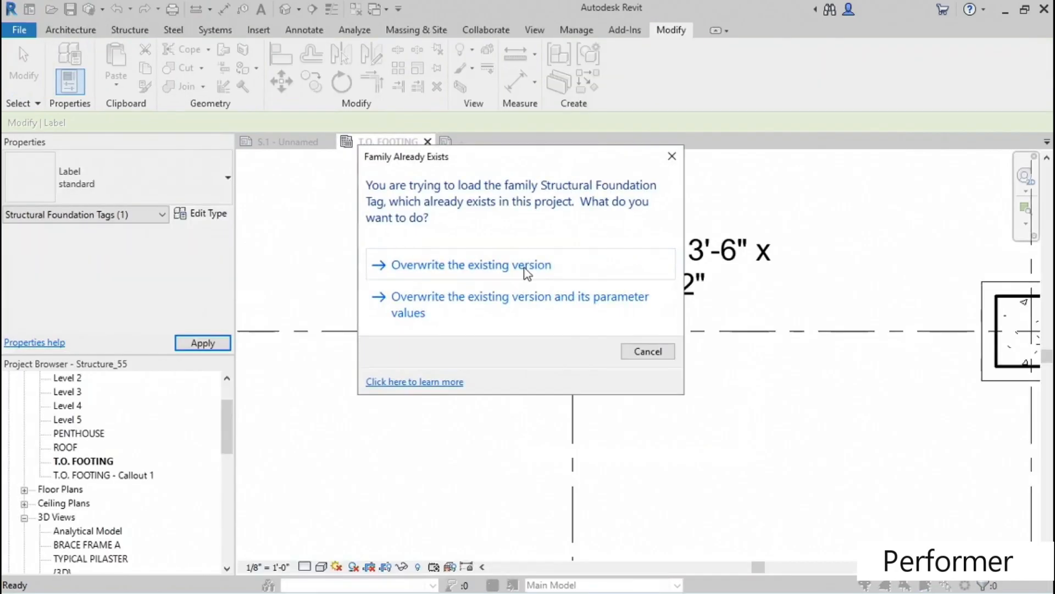
click(520, 267)
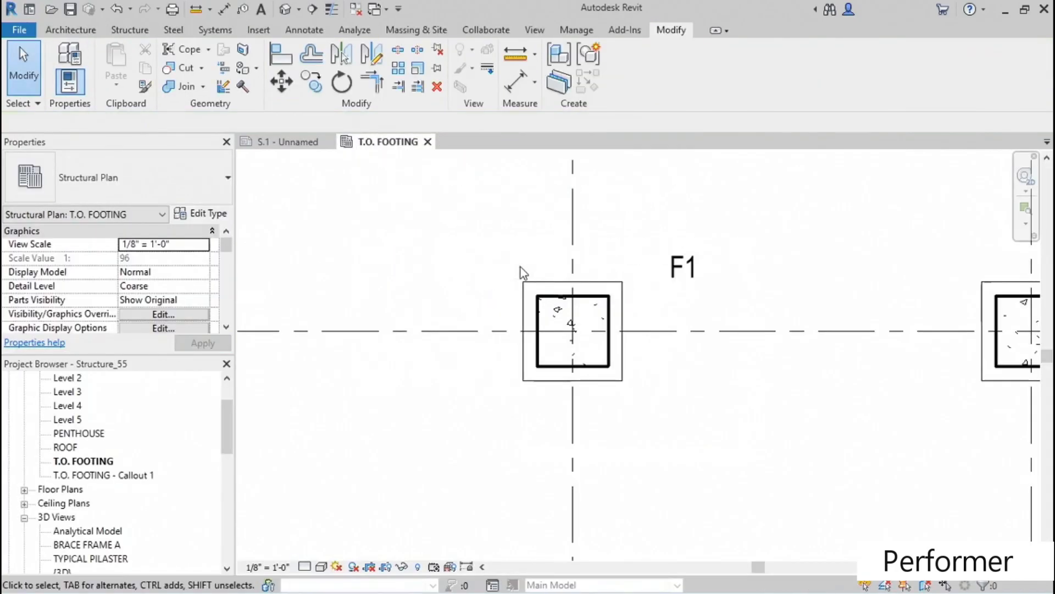
Move the F1 footing tag close beside the footing's upper right corner.
click(695, 304)
drag(686, 289, 646, 322)
click(736, 290)
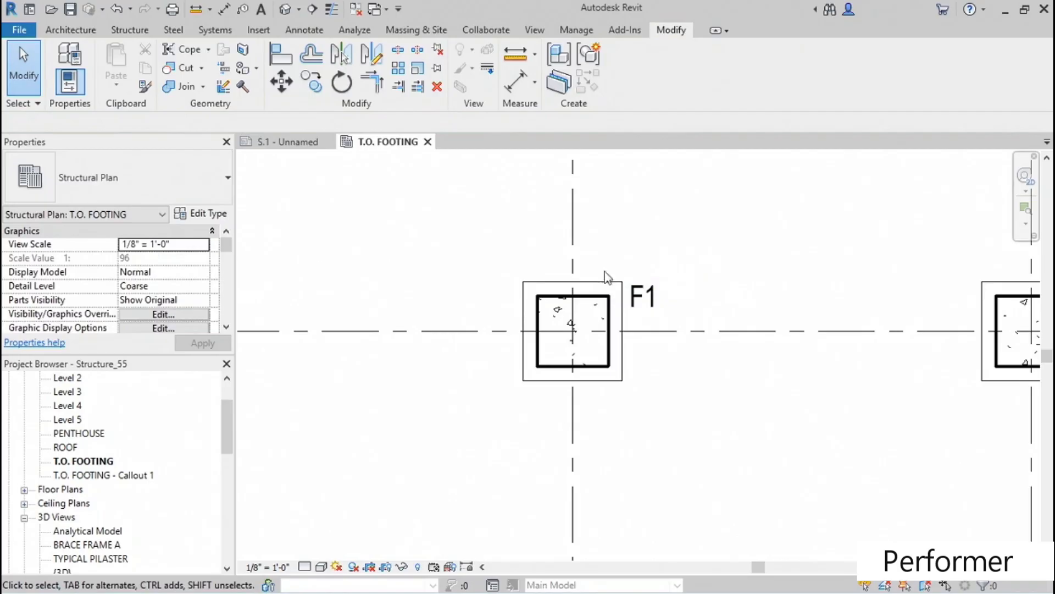
Tag the concrete pier by category with a horizontal tag without leader, and move the tag off the footing to its lower right.
click(241, 12)
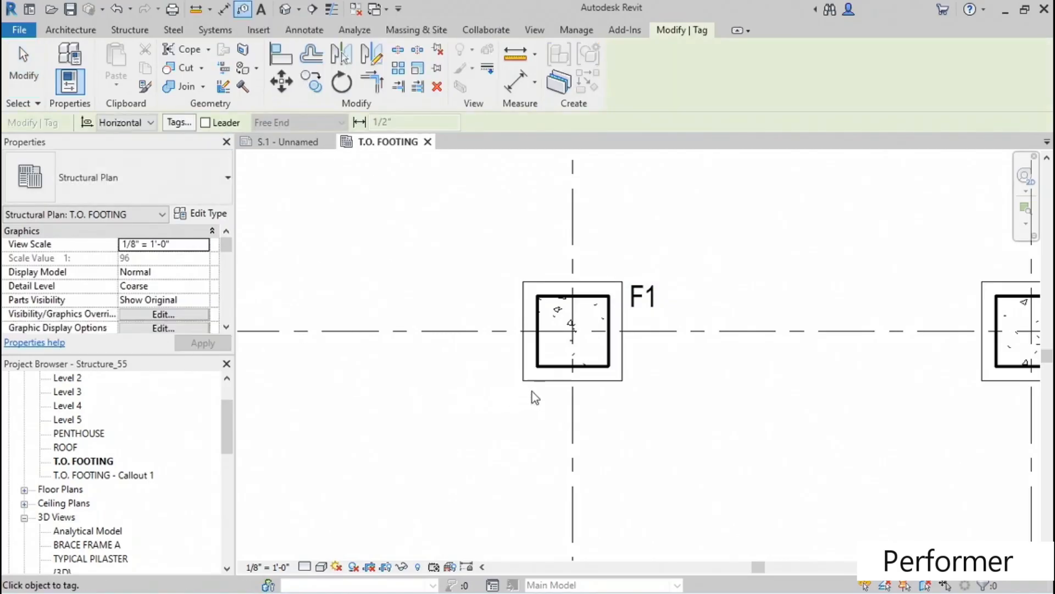
click(592, 369)
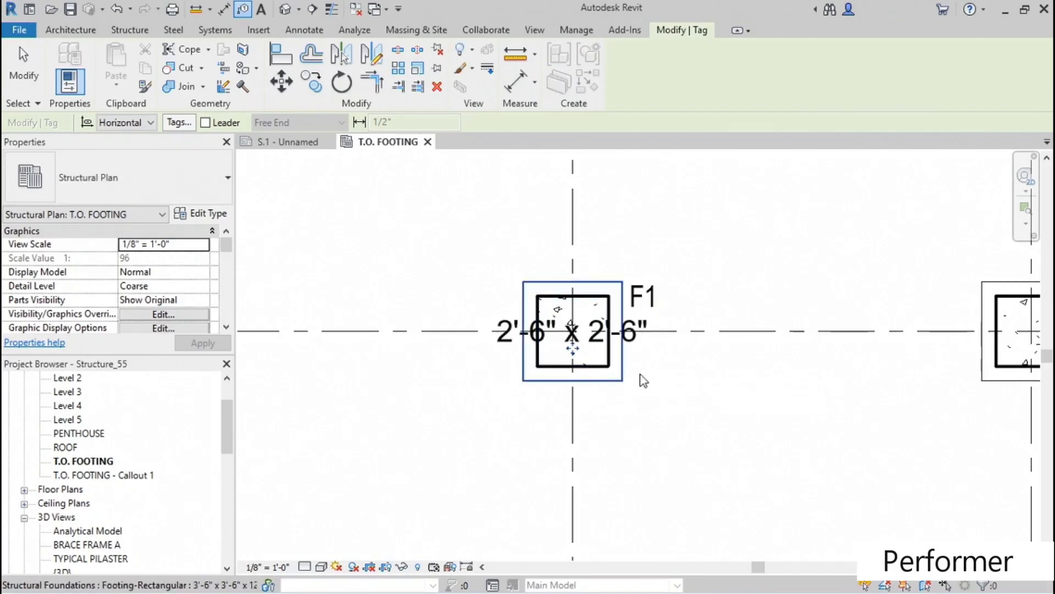
drag(570, 350, 686, 430)
key(Escape)
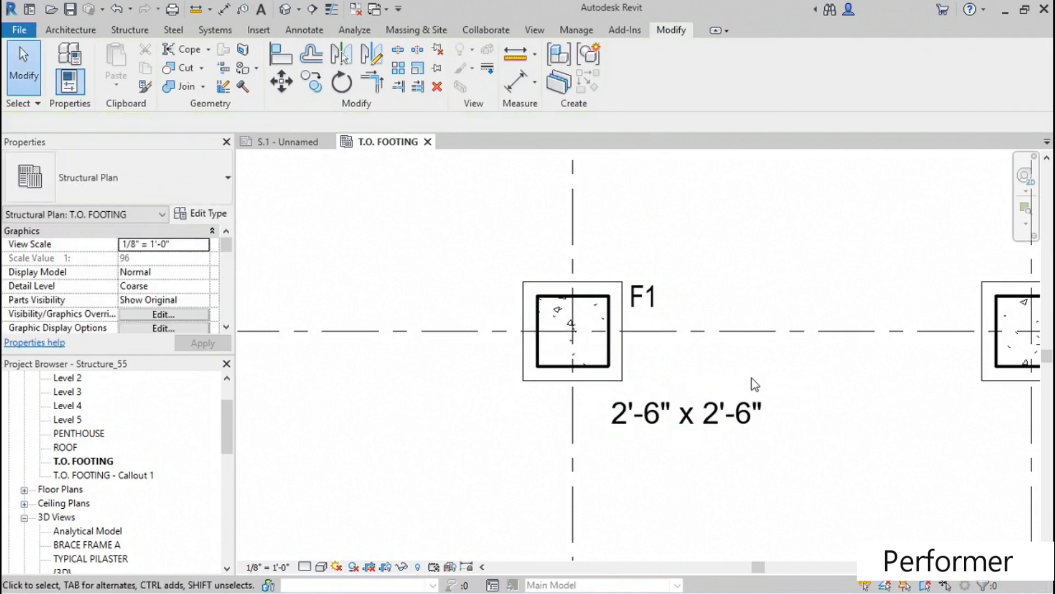
Open the pier tag's Structural Column Tag family for editing and narrow the label's text box around its sample text.
click(715, 416)
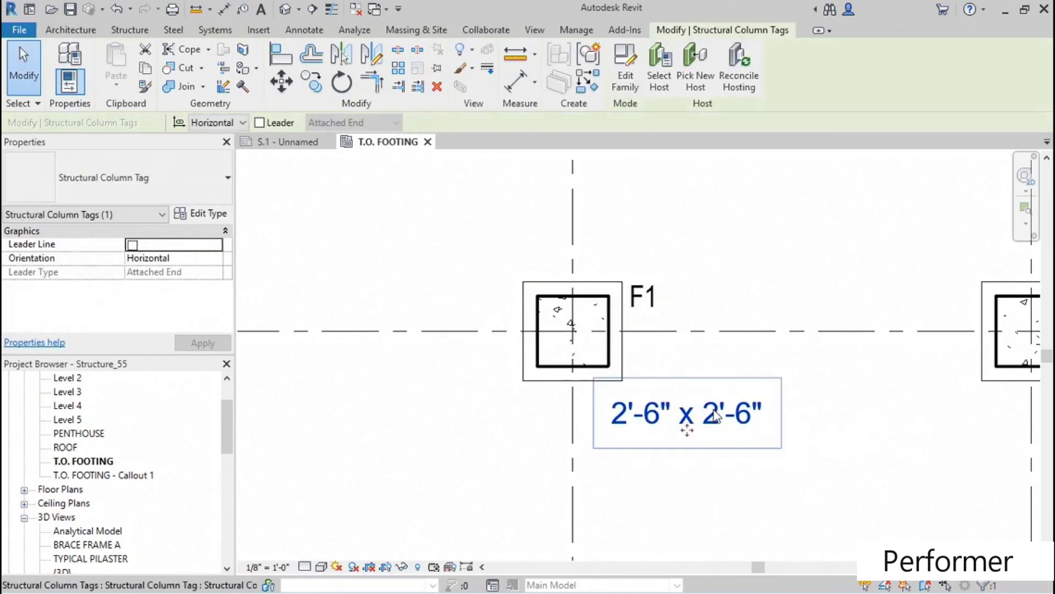
click(625, 80)
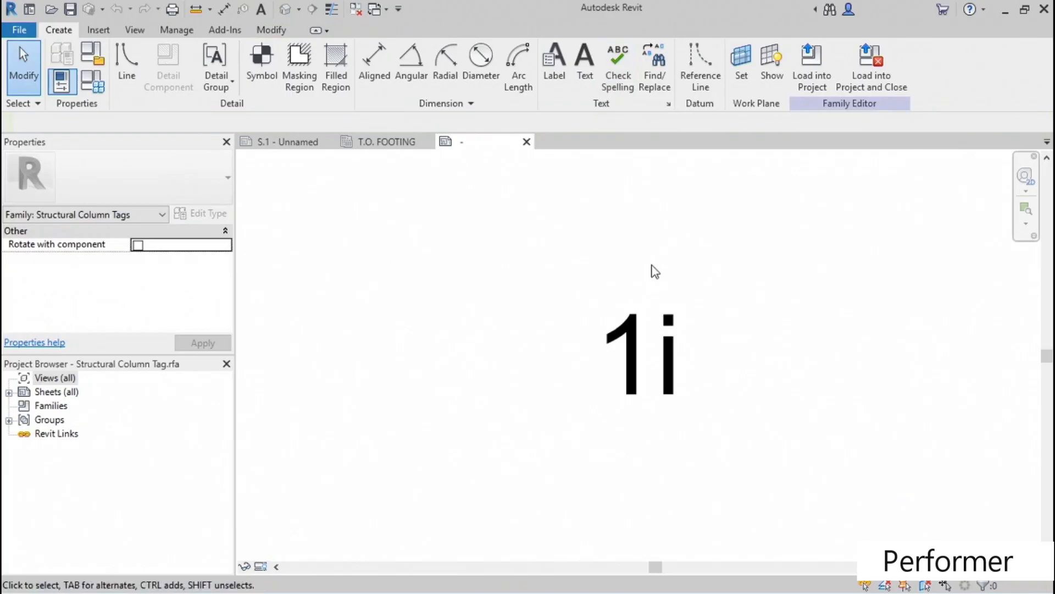
click(657, 330)
drag(275, 355, 544, 356)
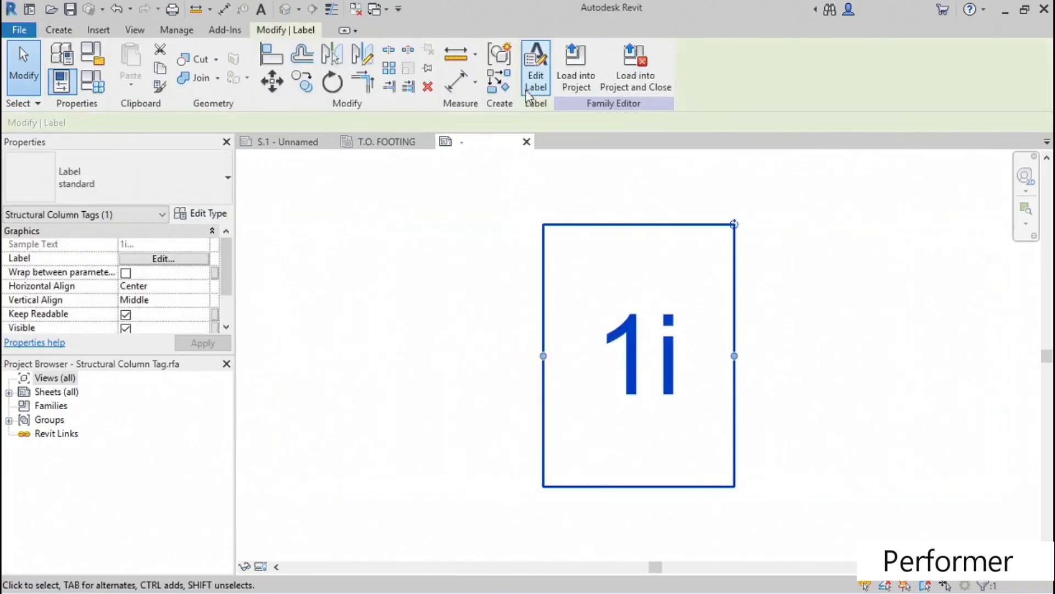
Replace the Type Name parameter with Type Mark in the structural column tag's label.
click(534, 82)
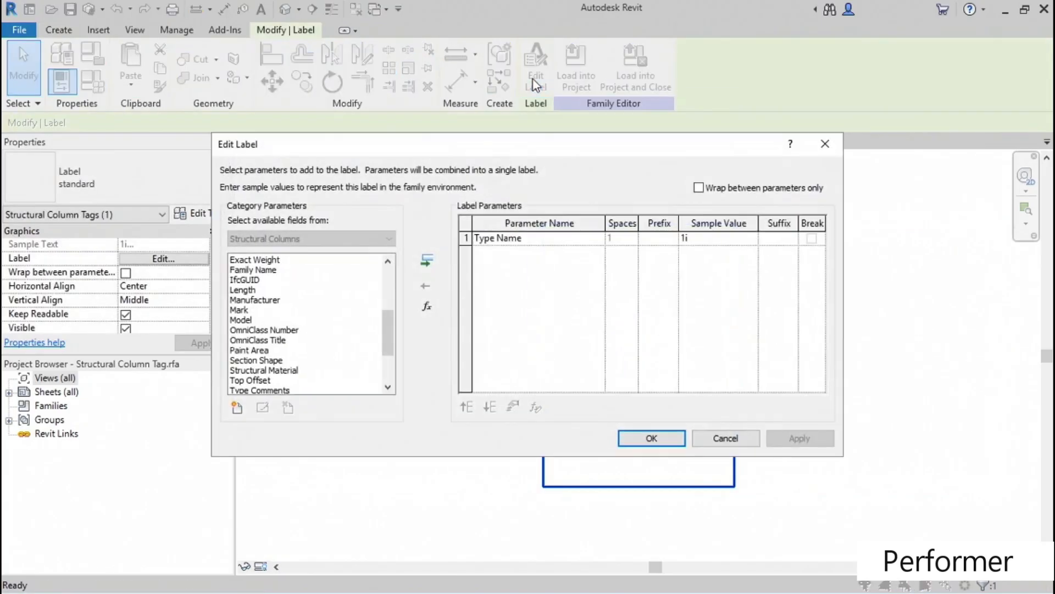
click(468, 237)
click(428, 284)
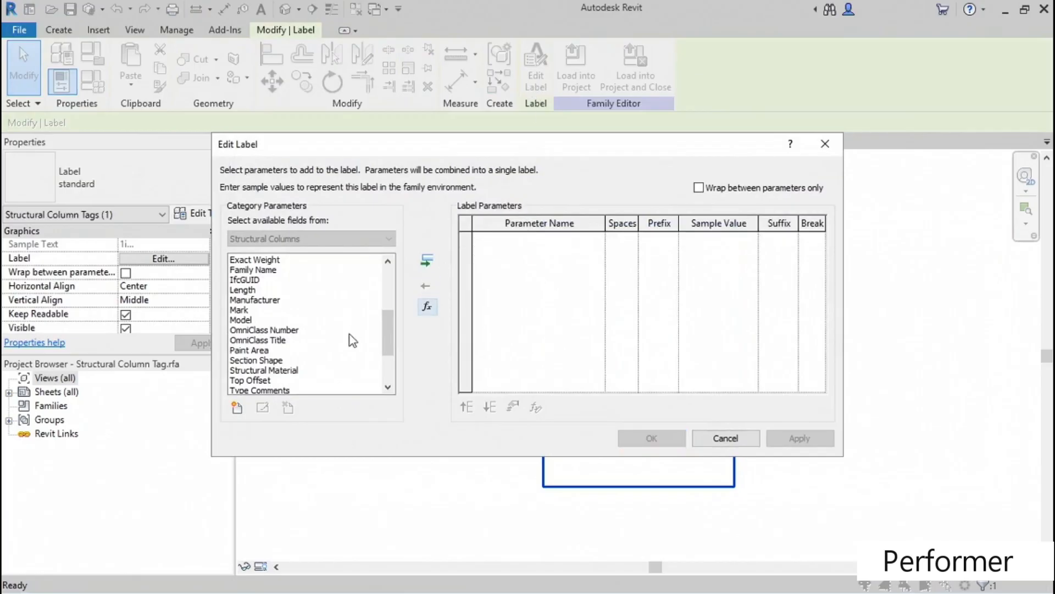
drag(387, 328, 387, 355)
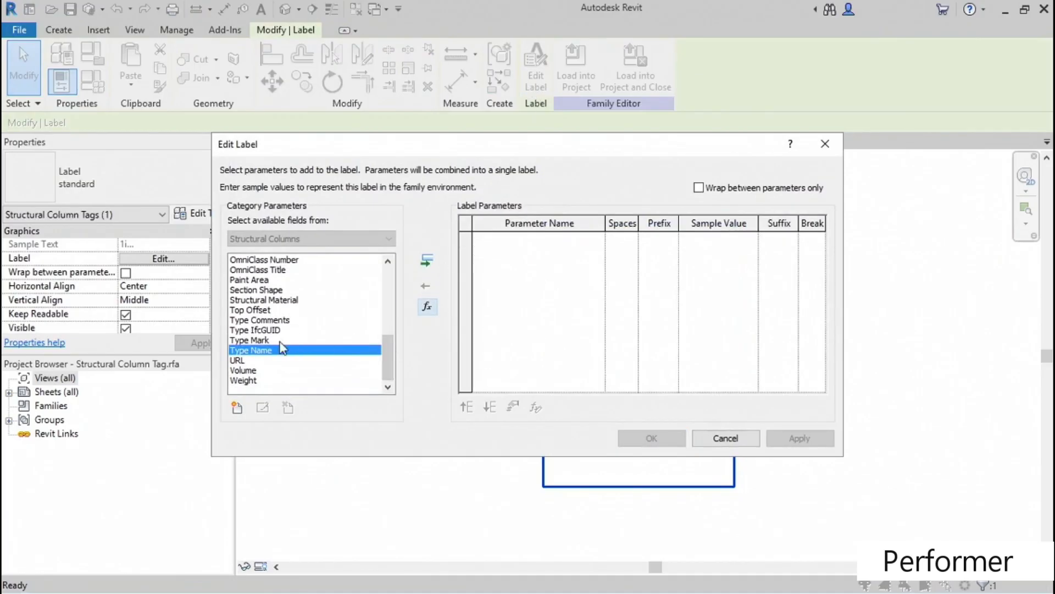
click(265, 341)
click(426, 260)
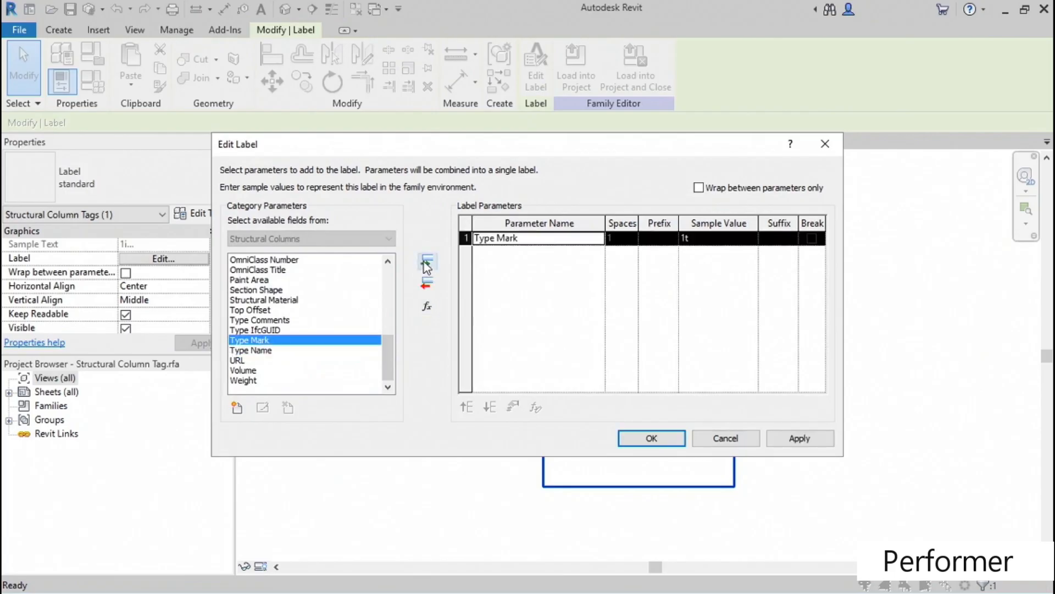
click(800, 438)
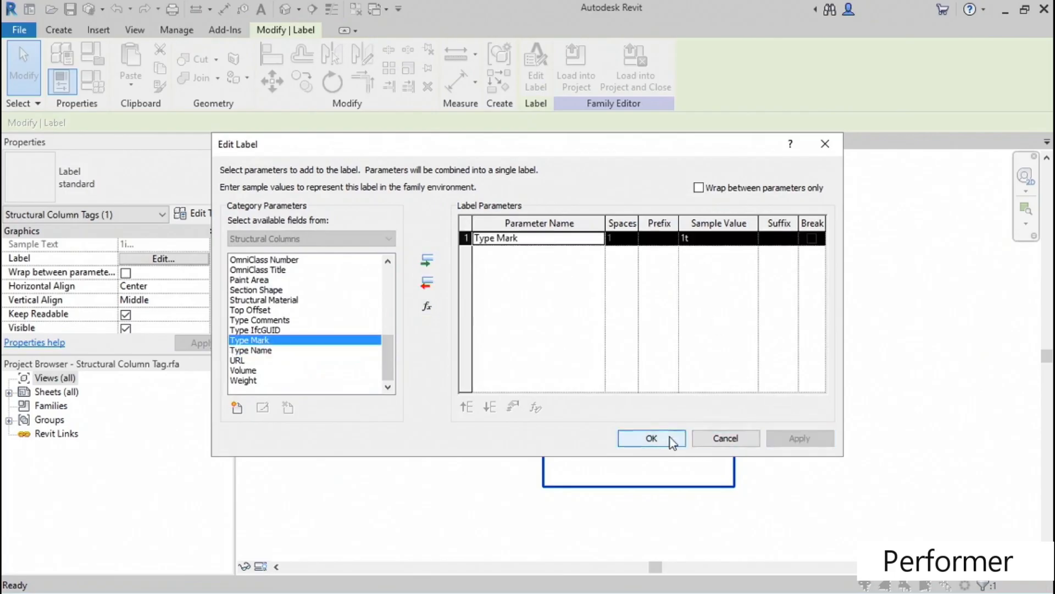
click(651, 438)
Reduce the width factor of the column tag's standard label type to make its text narrower.
click(208, 215)
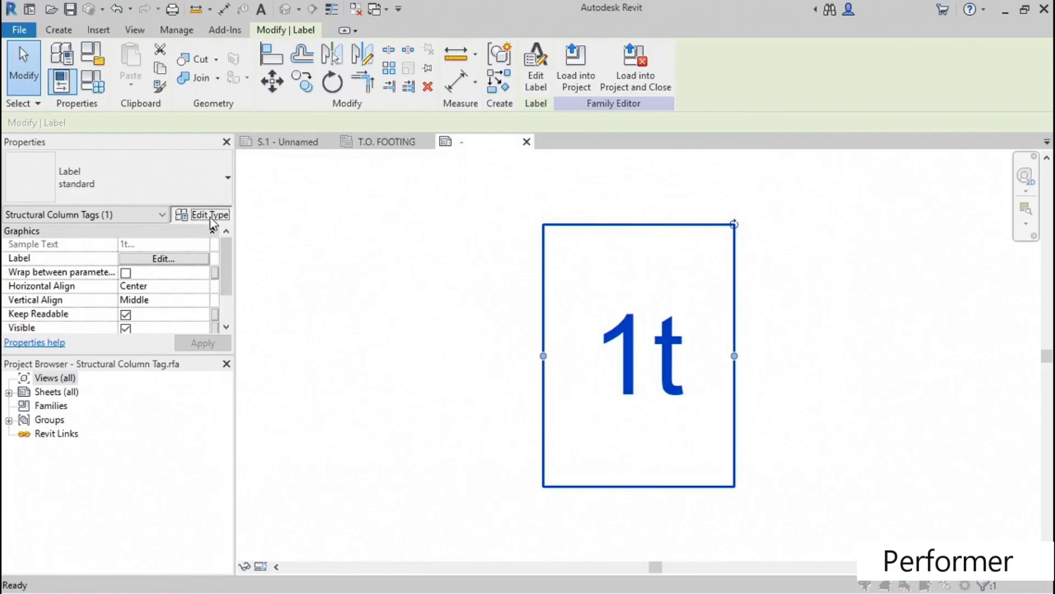
click(790, 362)
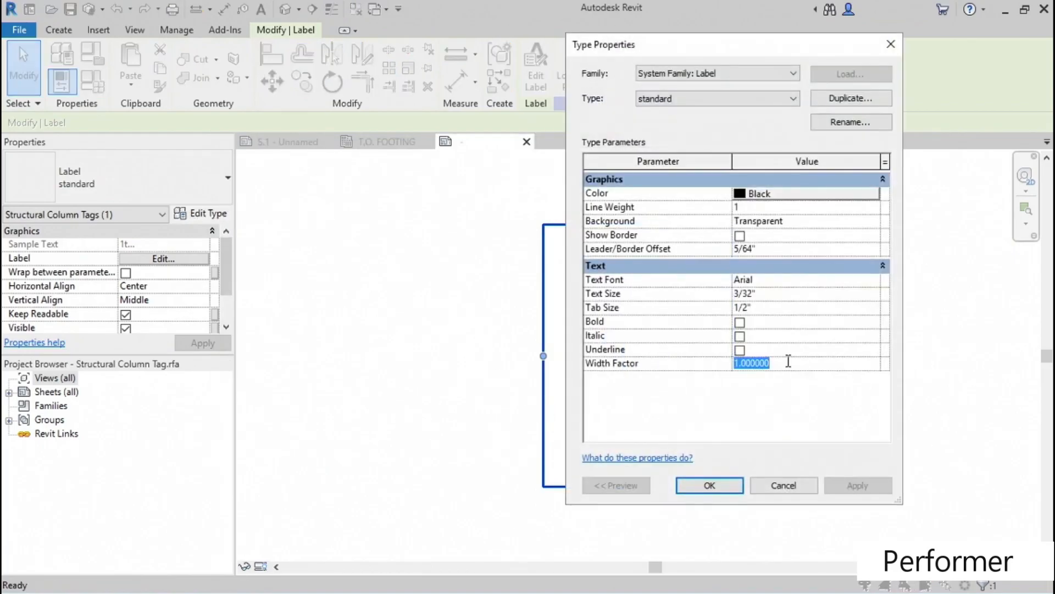
key(BackSpace)
click(862, 485)
click(710, 484)
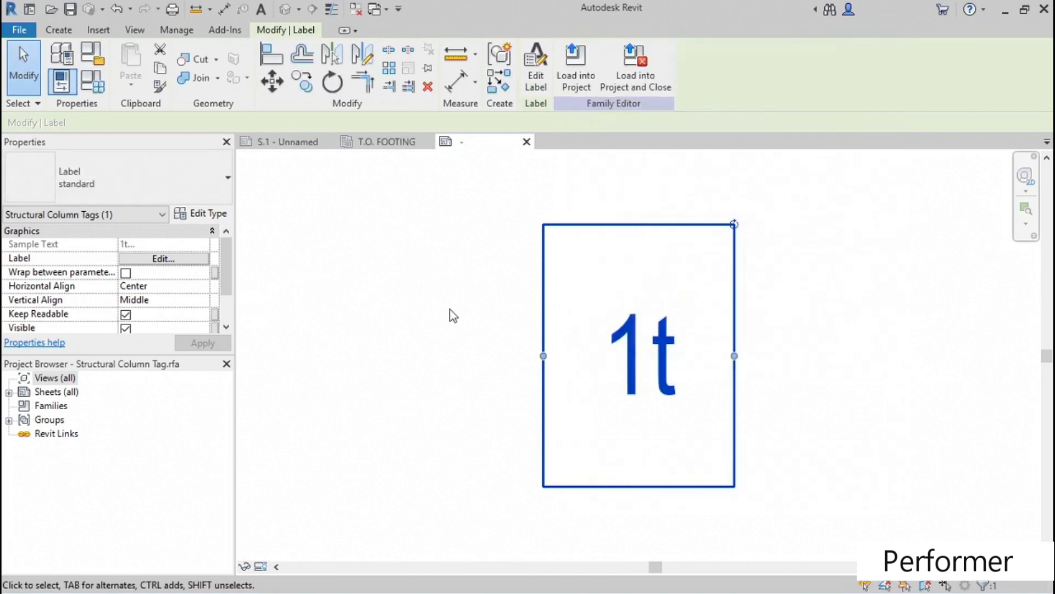
Load the column tag family into the project and close it without saving, overwriting only the existing version.
click(639, 85)
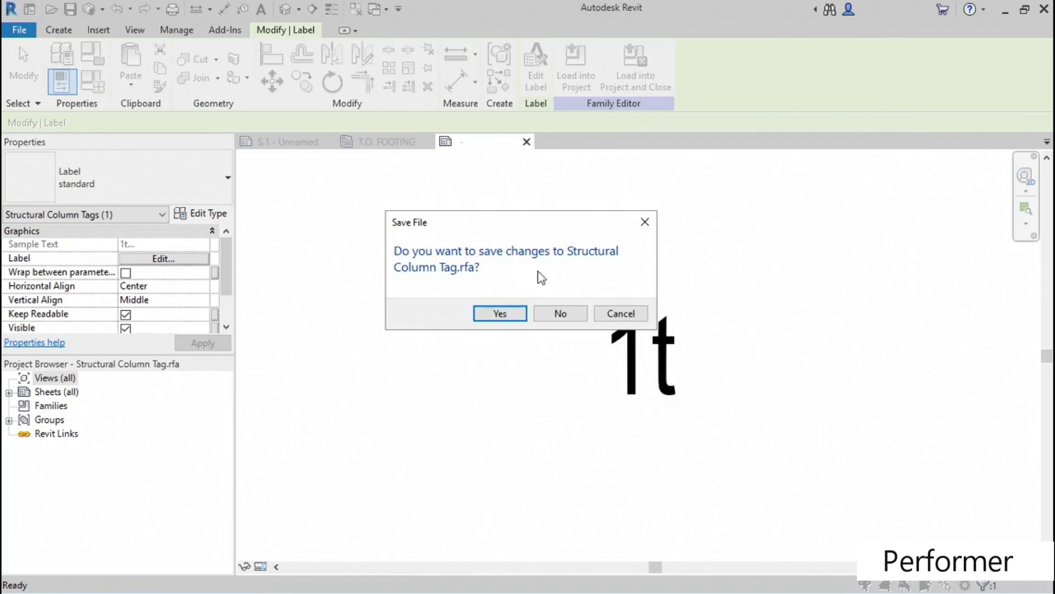
click(560, 312)
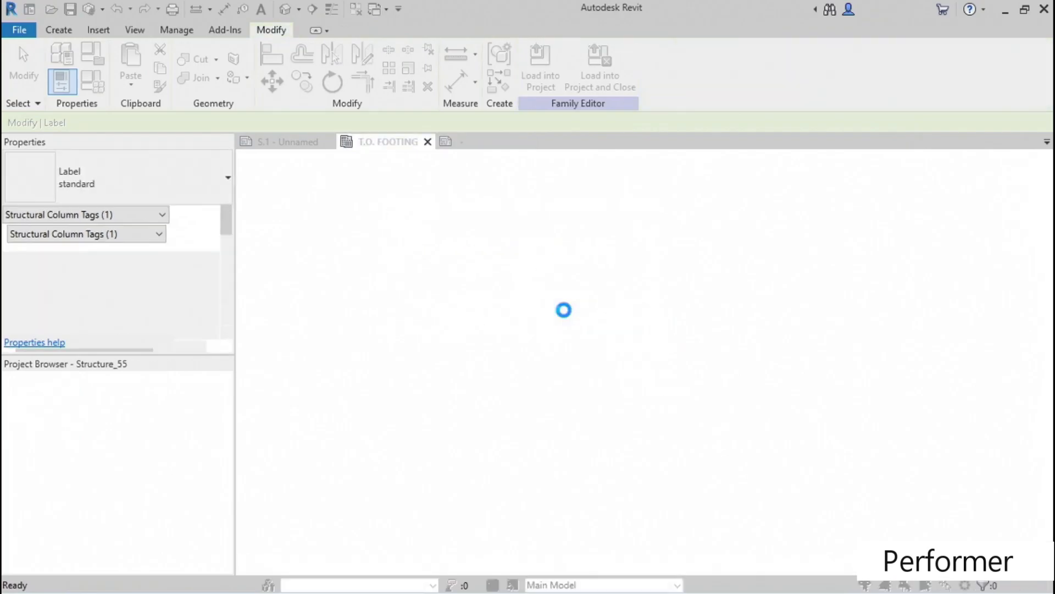
click(496, 264)
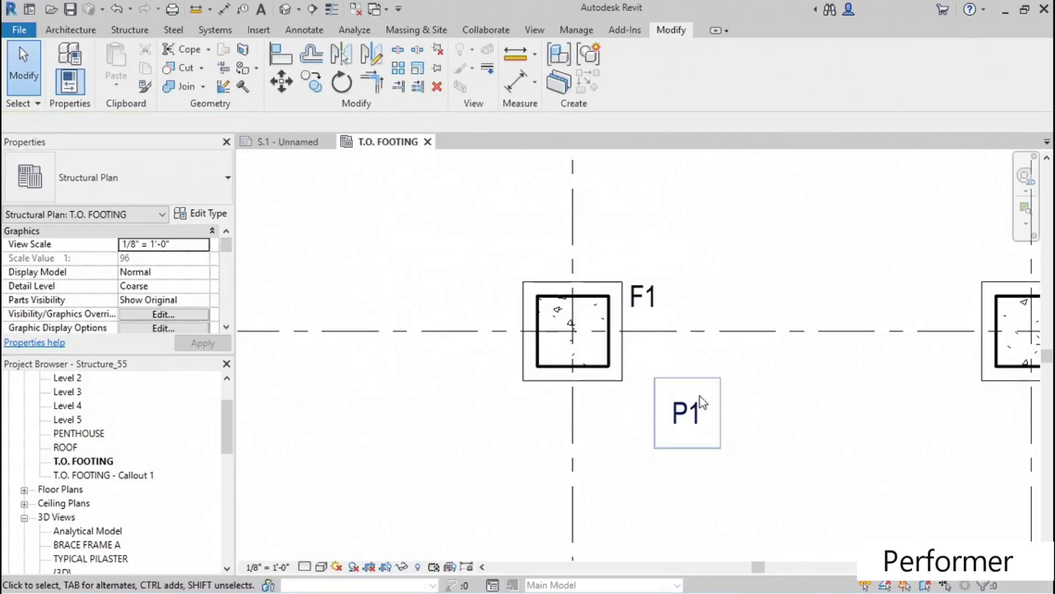
Move the P1 pier tag directly beneath the F1 footing tag, beside the footing.
click(687, 415)
drag(687, 431, 647, 352)
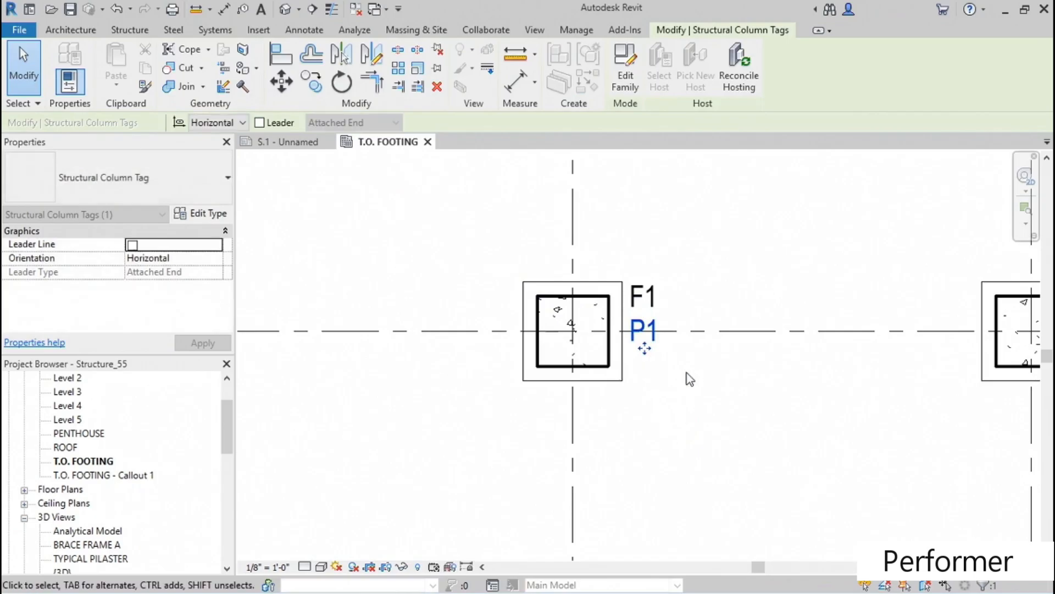
click(690, 299)
Select the F1 and P1 tags together and nudge them slightly upward, keeping them stacked beside the footing.
scroll(686, 298, up, 2)
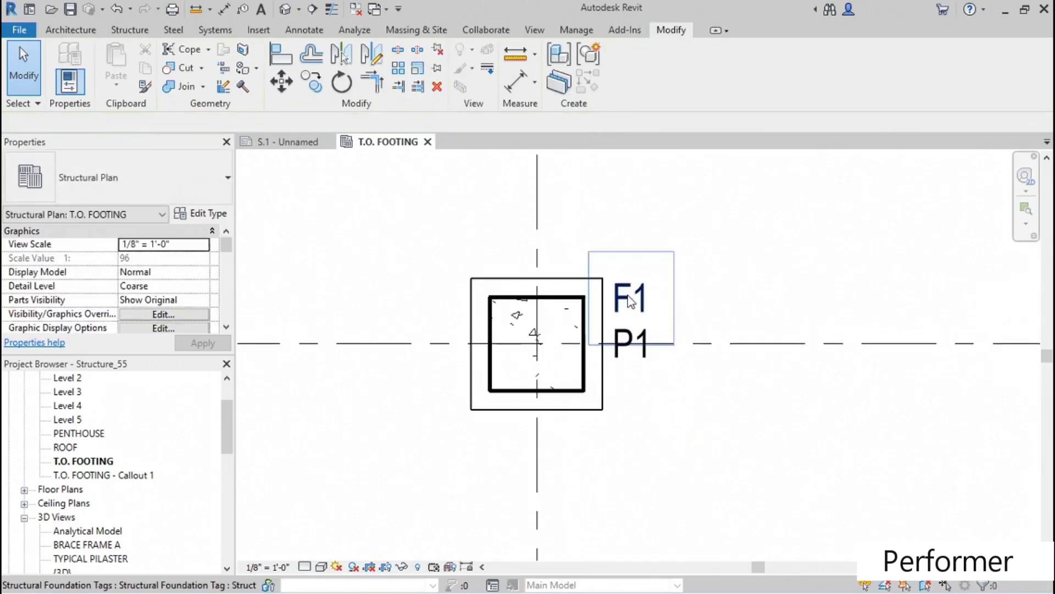
click(671, 300)
ctrl+click(714, 296)
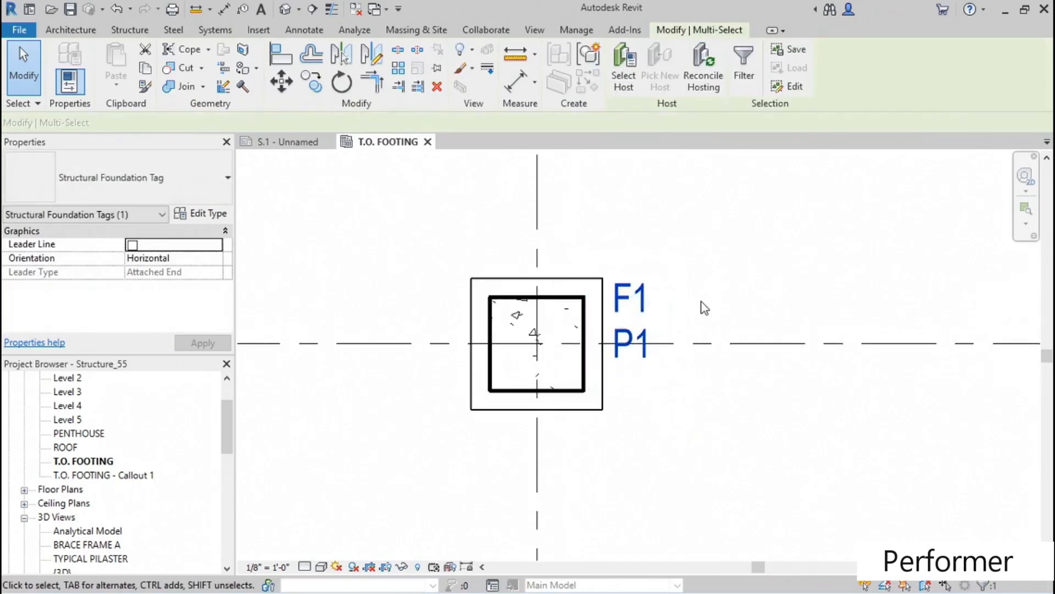
key(Up)
key(Up)
key(Up)
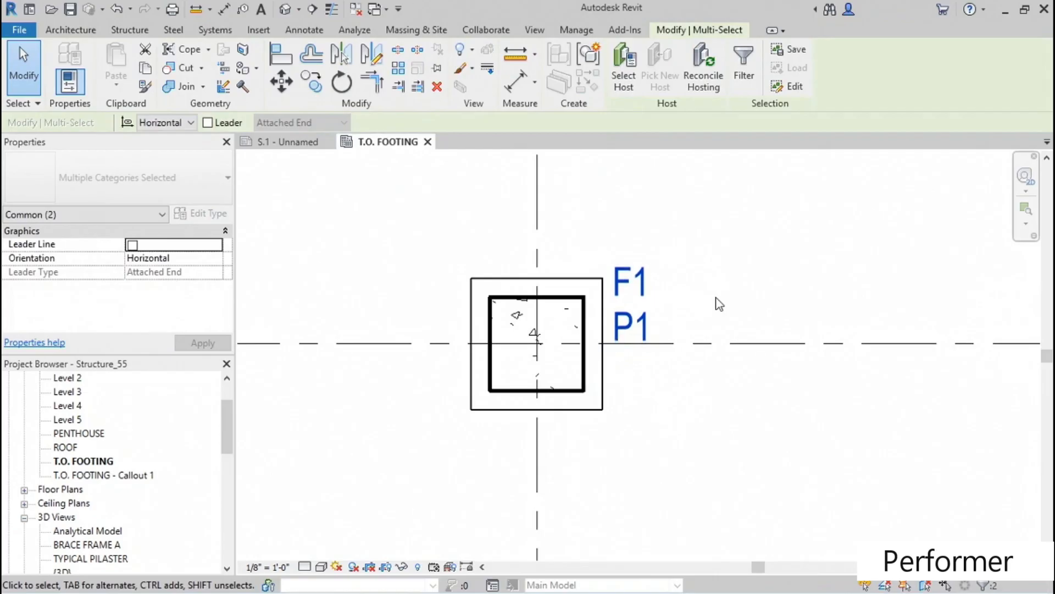
scroll(706, 284, down, 2)
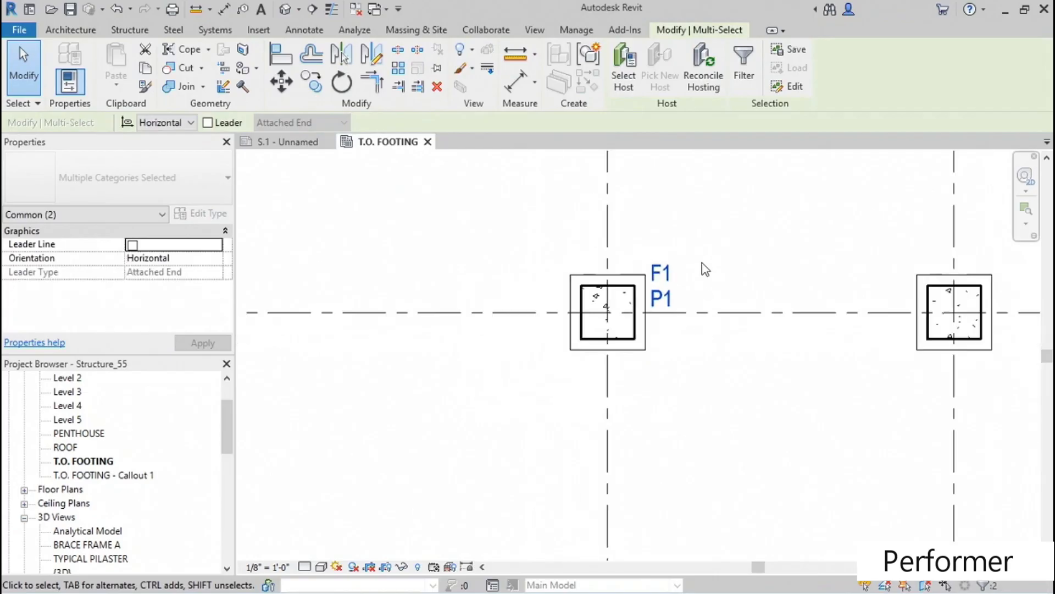
Copy the F1 and P1 tags together in multiple-copy mode from the grid 2 footing's corner to the matching corner at grid 3.
click(703, 267)
scroll(696, 266, up, 2)
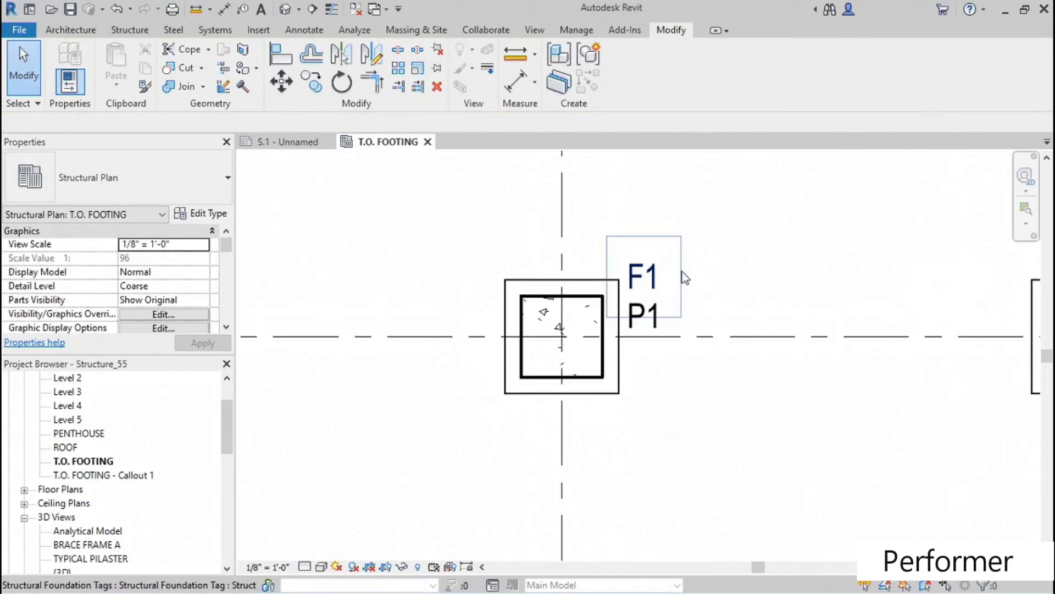
click(684, 276)
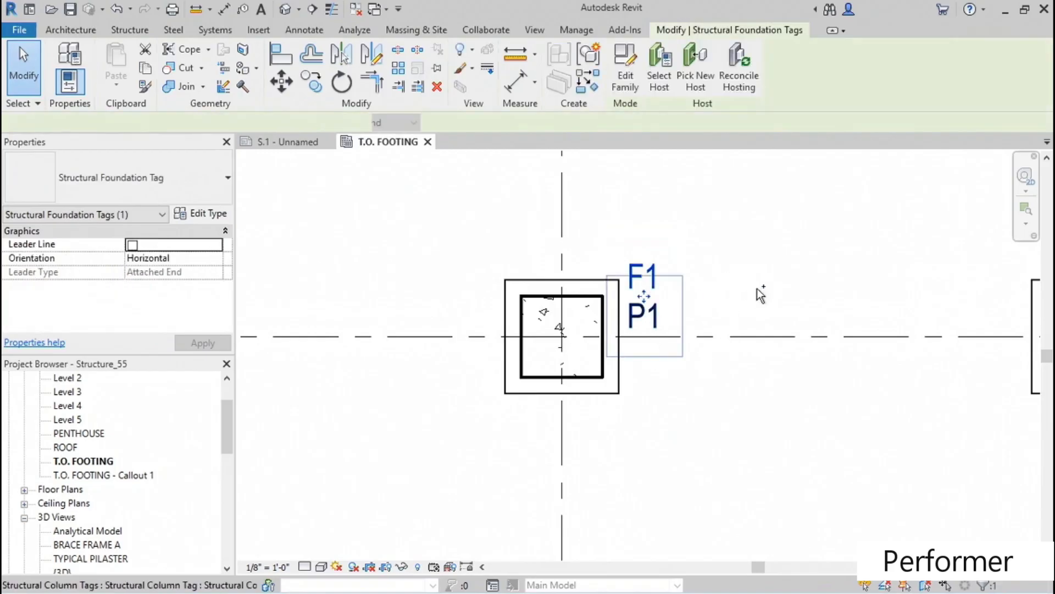
ctrl+click(658, 317)
click(312, 84)
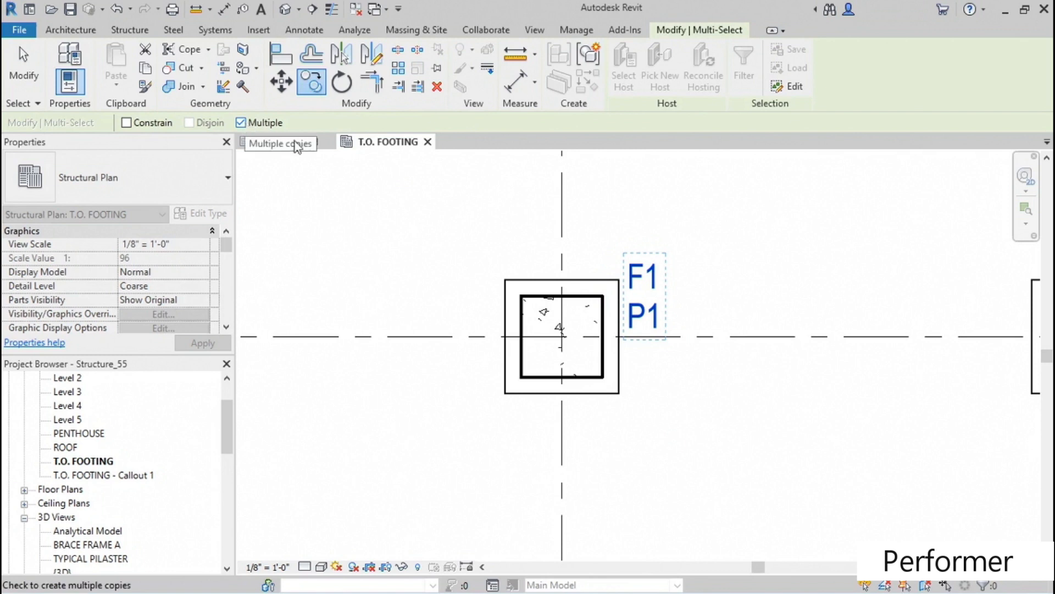
click(619, 281)
scroll(694, 249, down, 1)
middle_drag(957, 237, 492, 247)
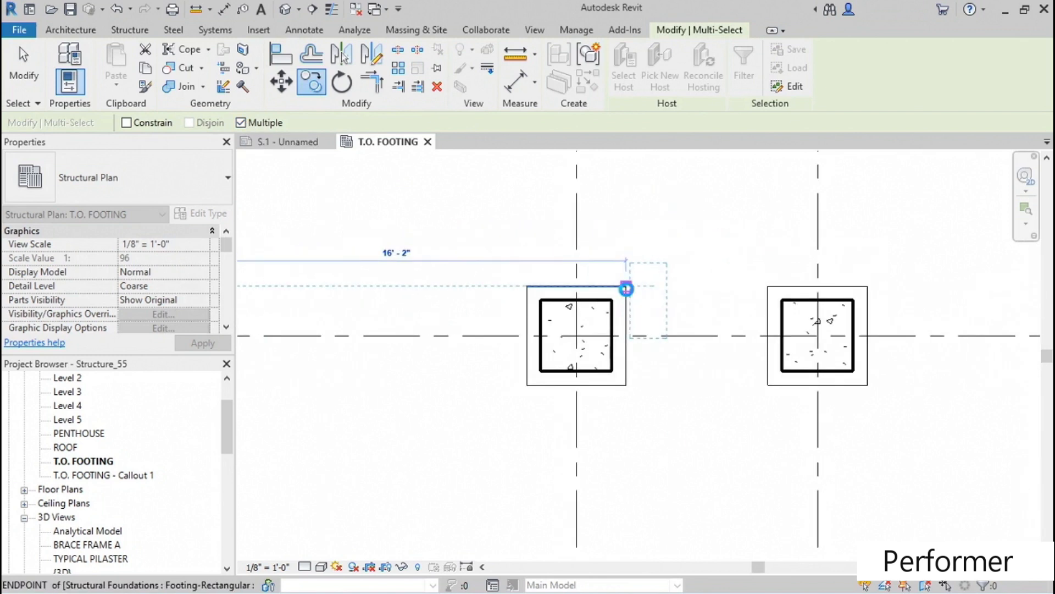
click(623, 286)
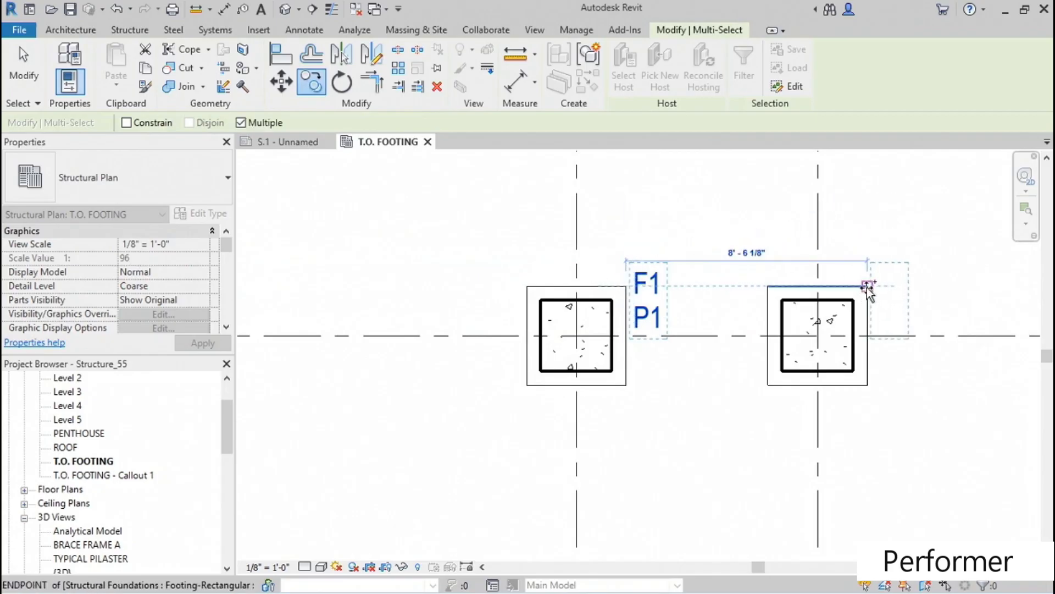
Place further copies of the tag pair at the matching corners of the isolated footings on grids 4 and 5.
click(867, 287)
scroll(820, 257, down, 3)
middle_drag(862, 259, 492, 276)
scroll(694, 263, up, 2)
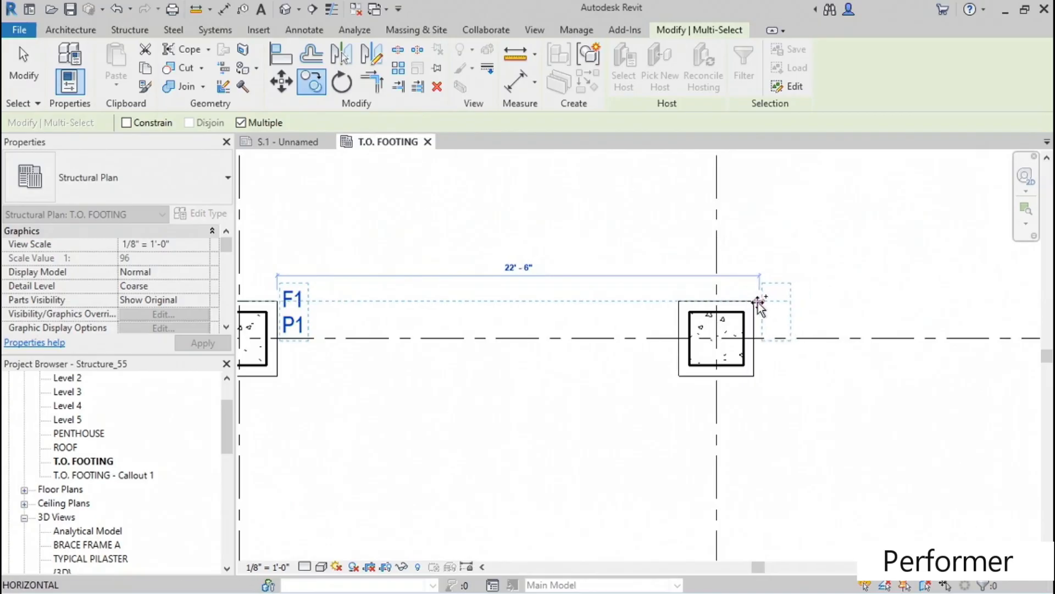
click(756, 301)
Copy the tag pair to the lower corner of the wall-corner footing at grid 6 and end the copying.
scroll(764, 253, down, 2)
middle_drag(710, 312, 324, 313)
scroll(684, 351, up, 4)
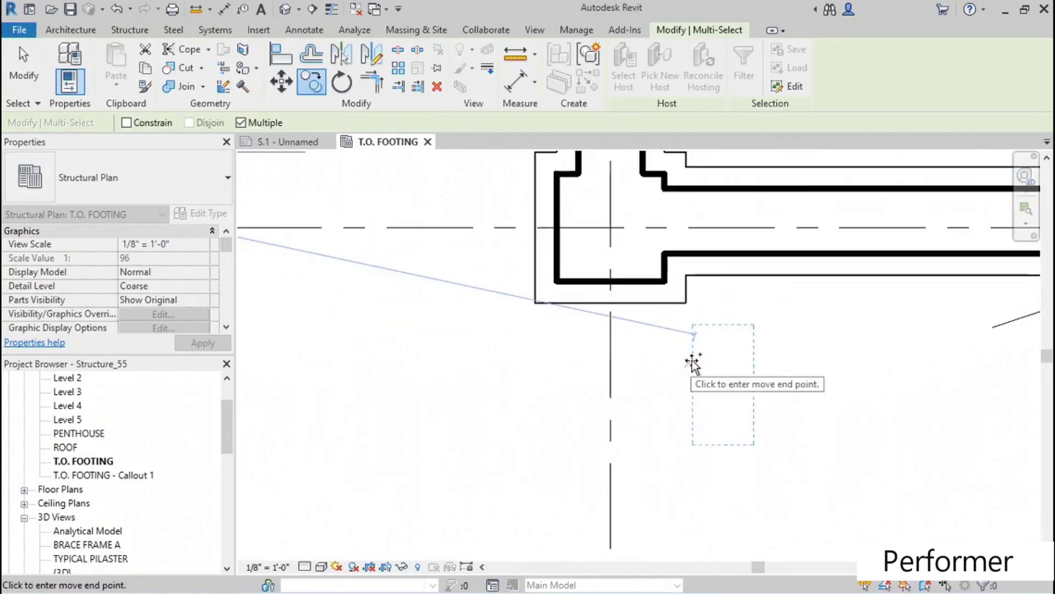
click(685, 301)
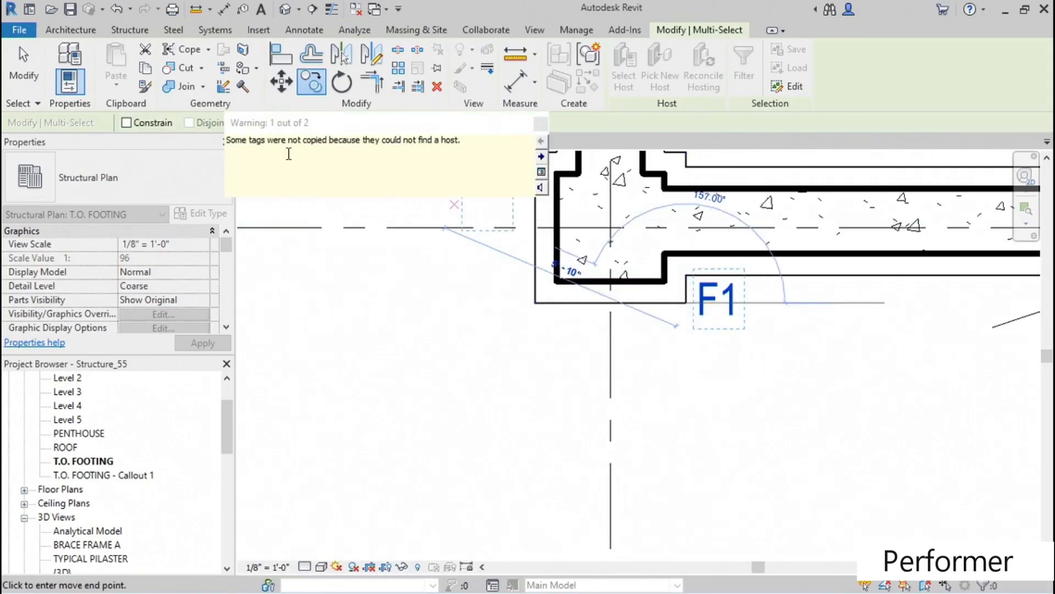
click(545, 126)
key(Escape)
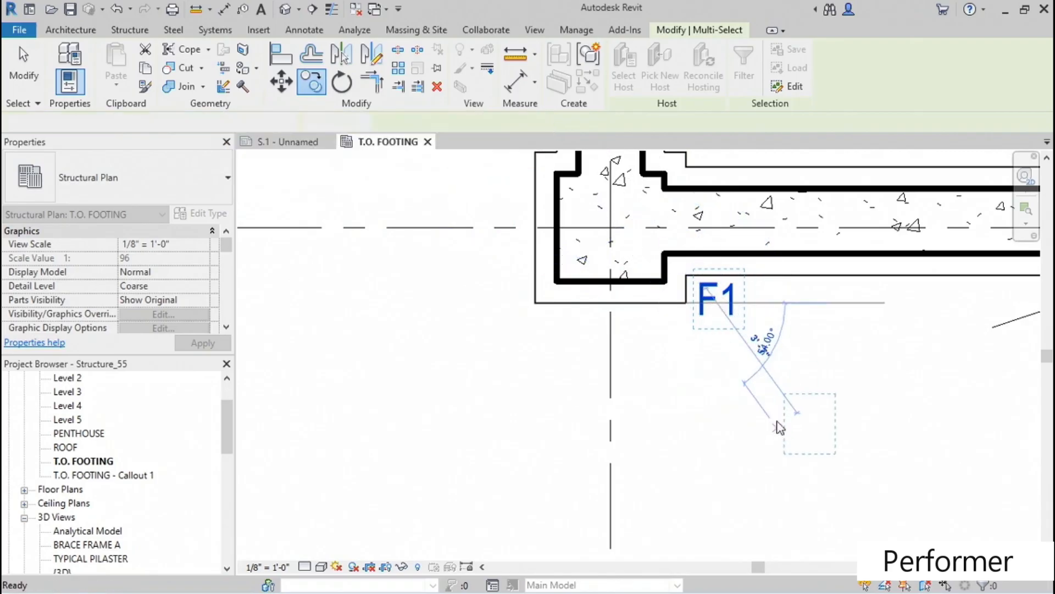
Tag the pier at the grid 6 wall corner by category and move its tag just below the footing.
middle_drag(728, 358, 738, 380)
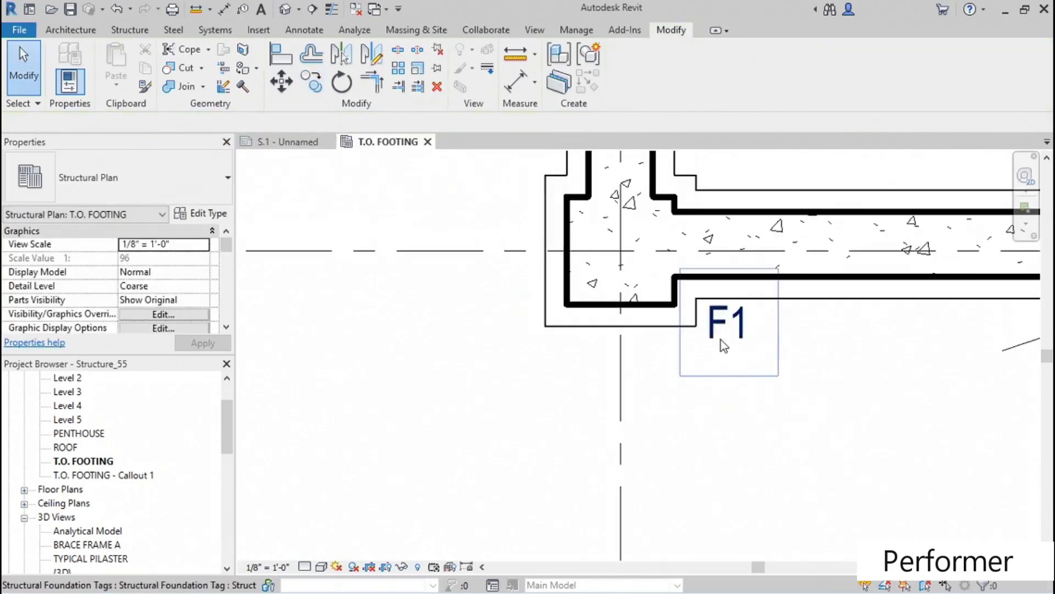
click(242, 10)
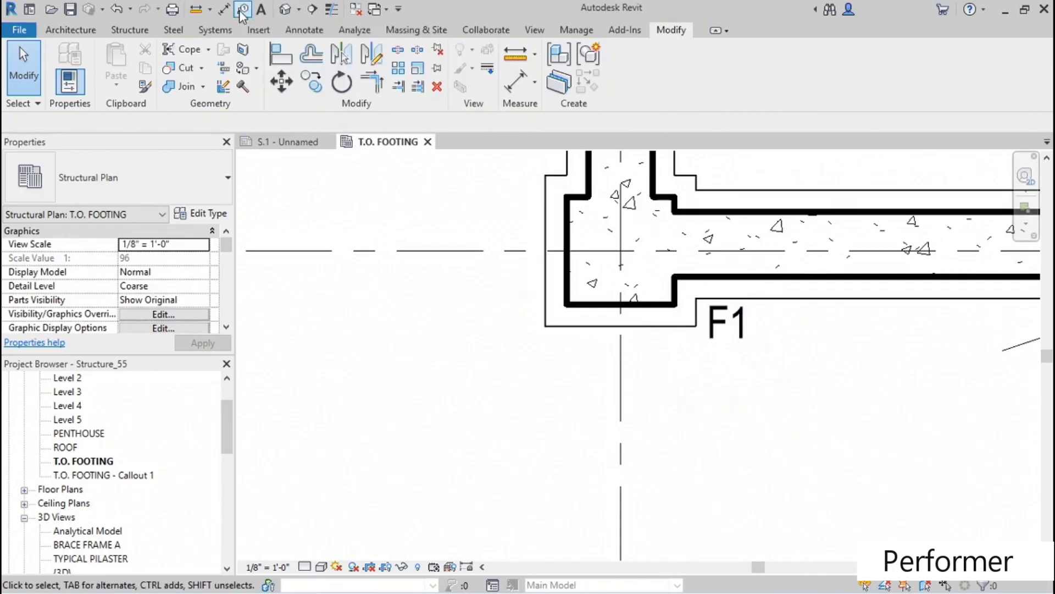
click(583, 308)
drag(624, 282, 662, 378)
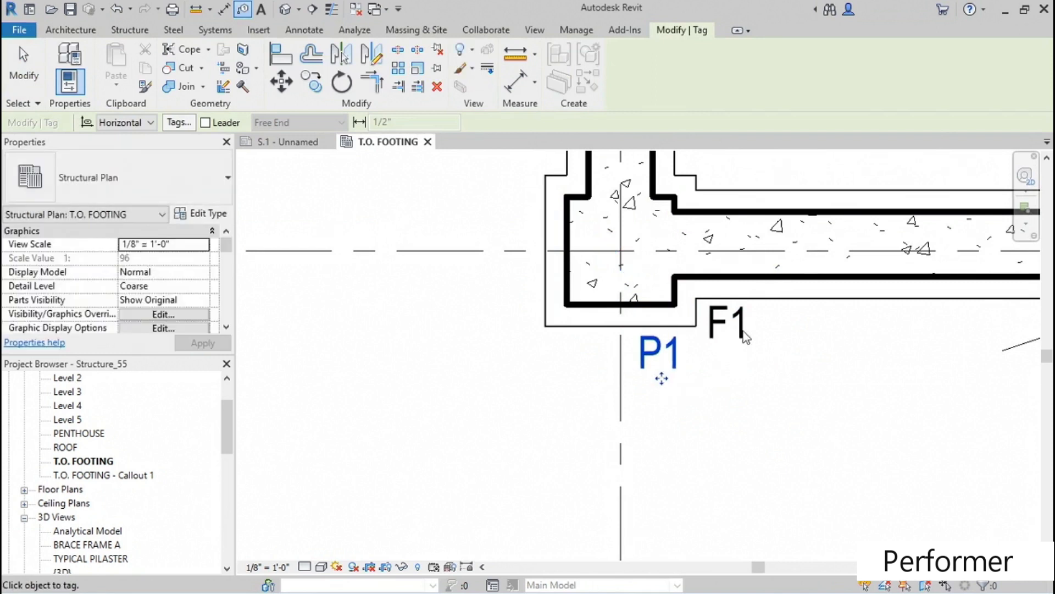
key(Escape)
key(Escape)
Move the F1 tag at the wall corner directly beneath the P1 tag.
click(752, 395)
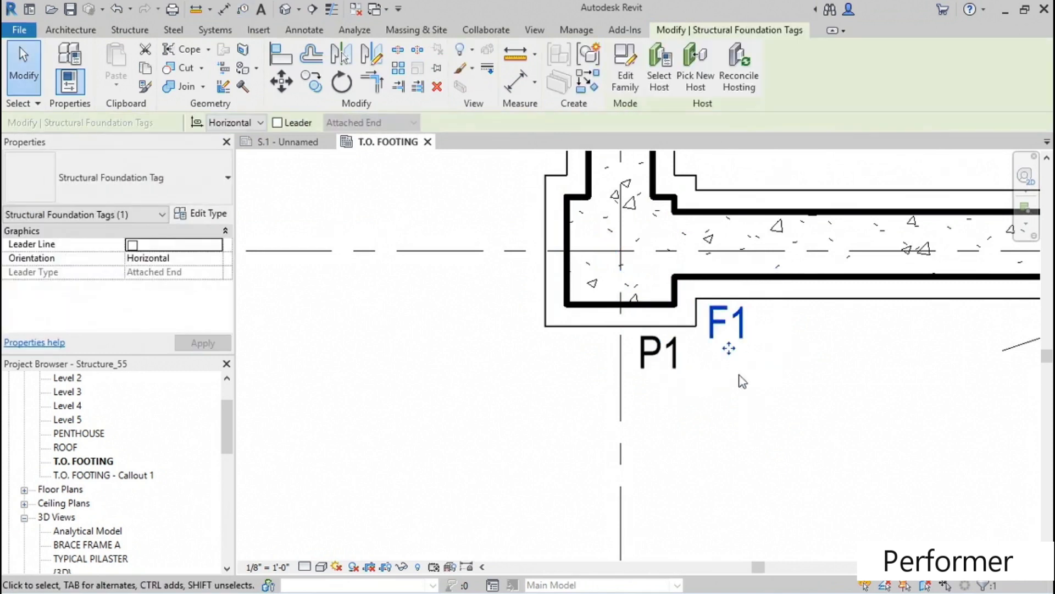
drag(730, 348, 663, 423)
click(723, 413)
Copy the wall-corner P1 and F1 tags together from that footing's lower corner to the matching corner of the grid 7 footing.
scroll(724, 410, down, 2)
middle_drag(839, 405, 639, 388)
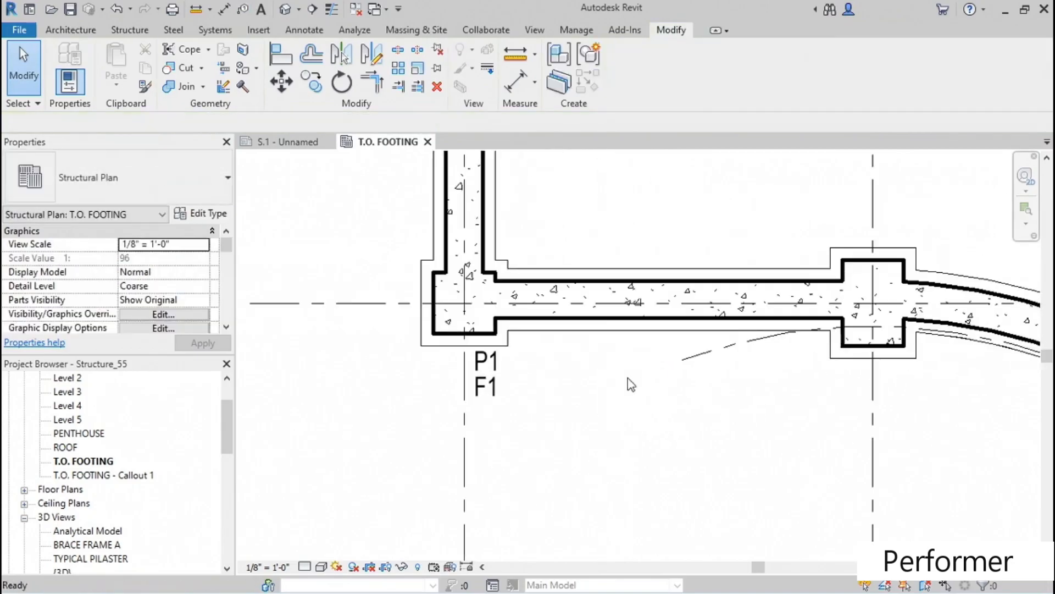
click(502, 407)
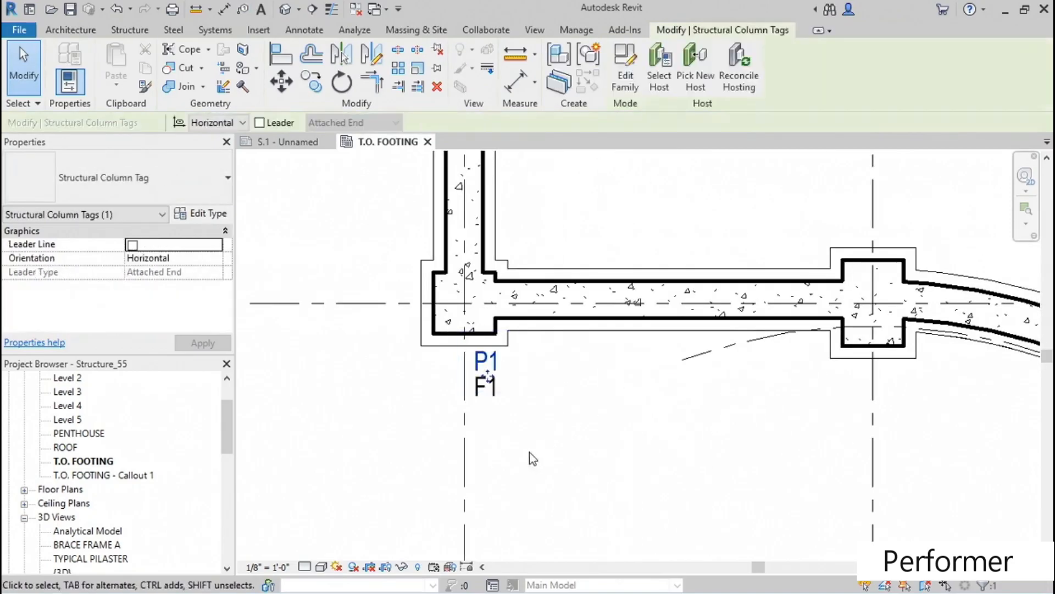
ctrl+click(500, 402)
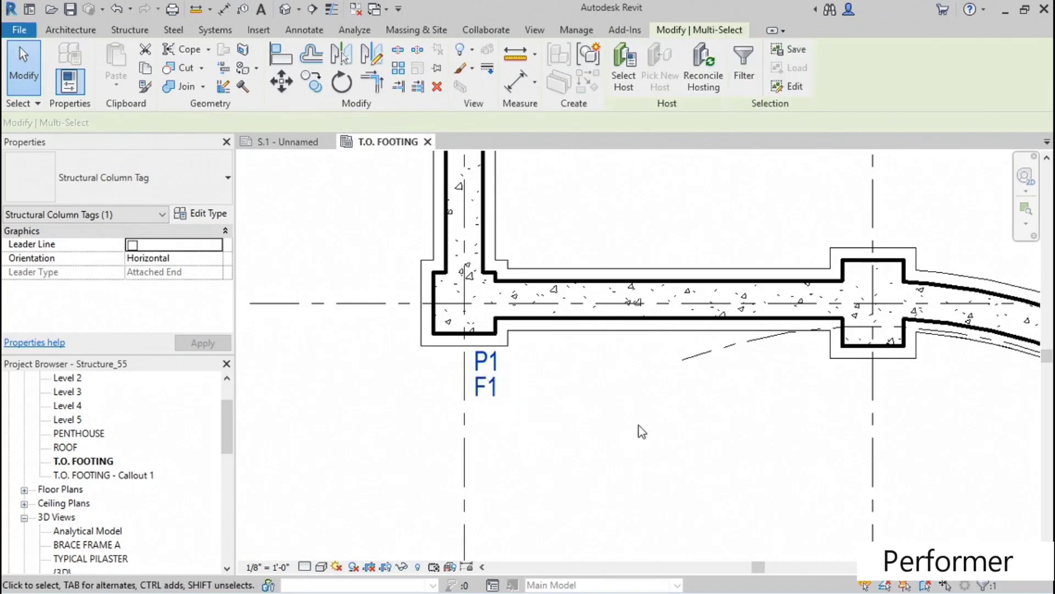
click(314, 86)
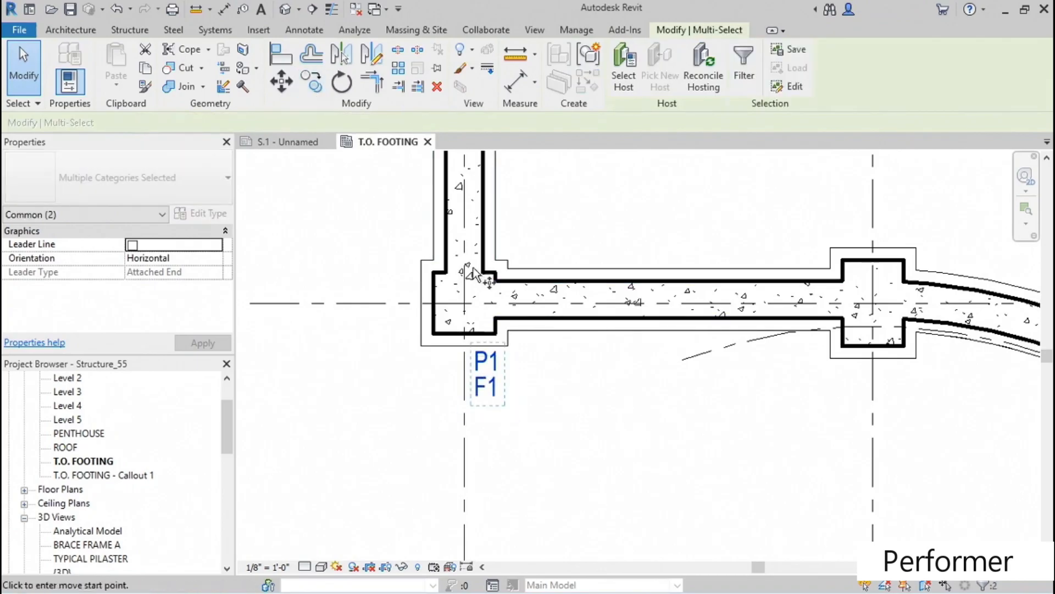
click(508, 346)
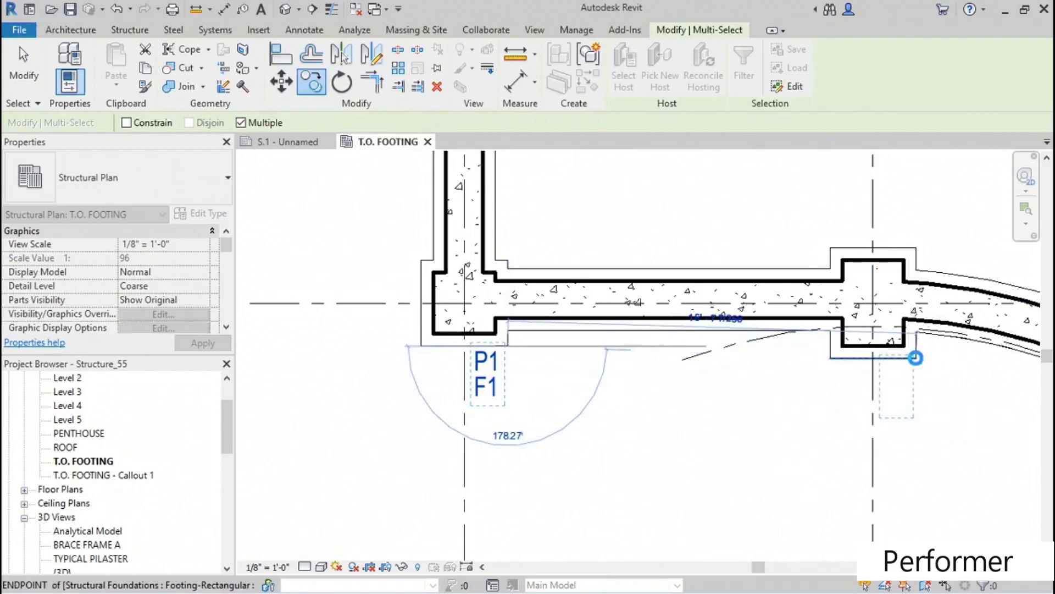
click(915, 358)
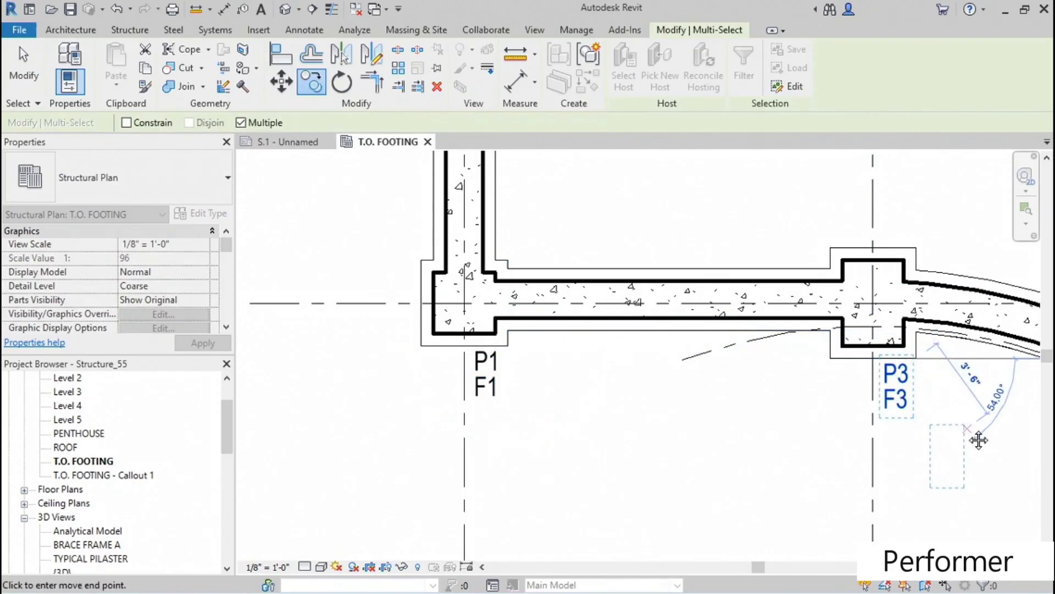
middle_drag(979, 440, 737, 365)
scroll(726, 361, down, 5)
middle_drag(688, 436, 779, 446)
scroll(697, 369, up, 3)
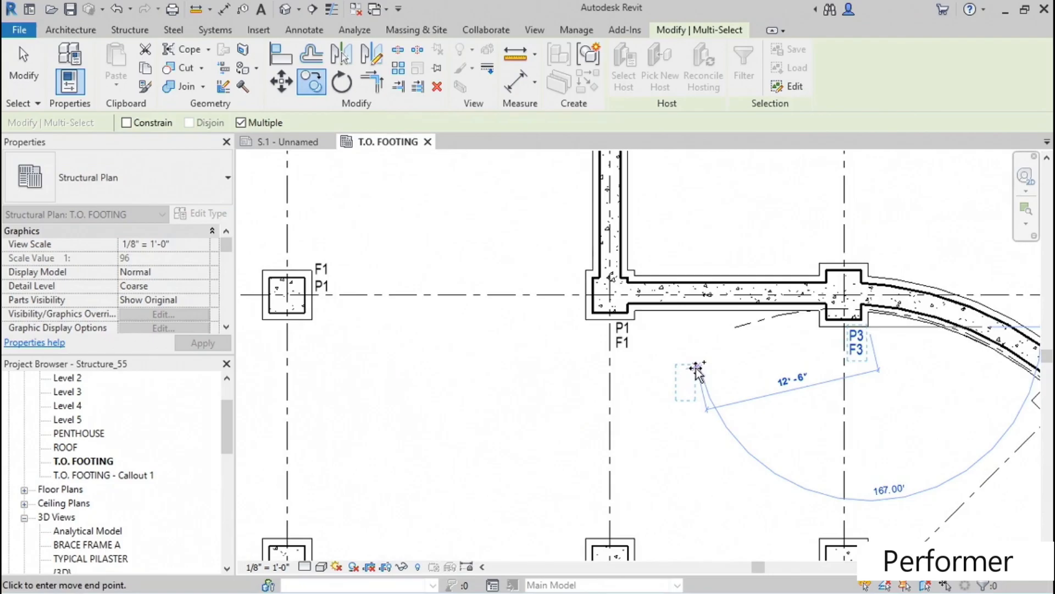
key(Escape)
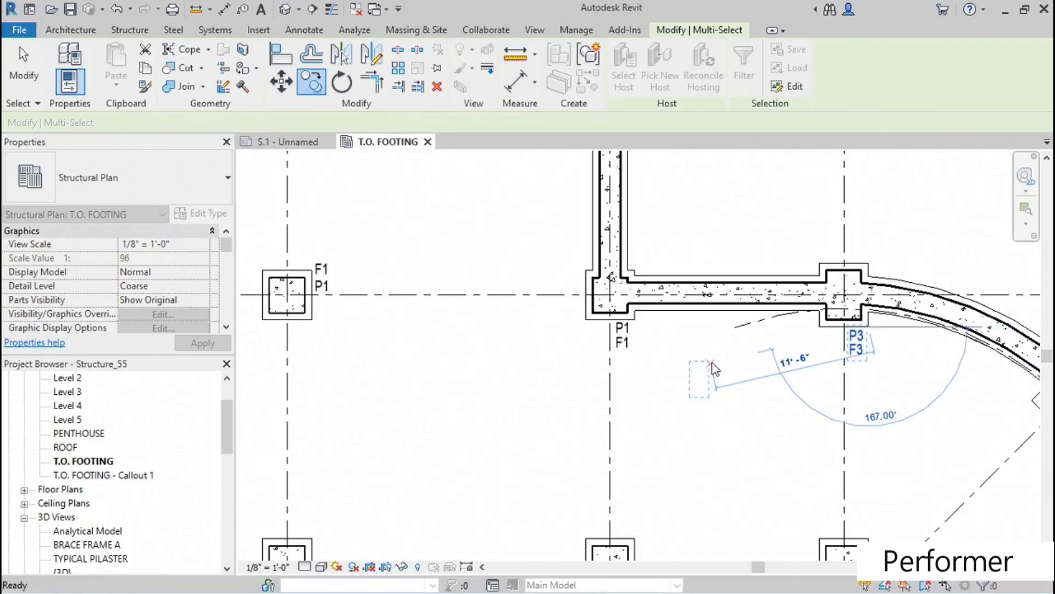
key(Escape)
Create a new sheet with the E1 30 x 42 Horizontal title block.
scroll(709, 363, down, 4)
middle_drag(582, 373, 603, 363)
drag(228, 416, 219, 525)
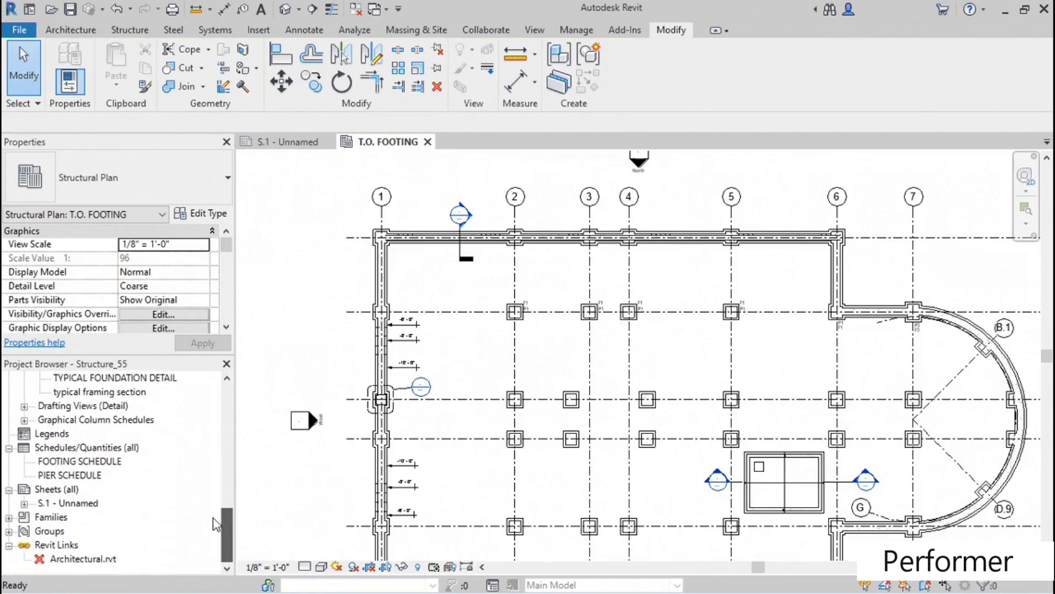
right_click(61, 490)
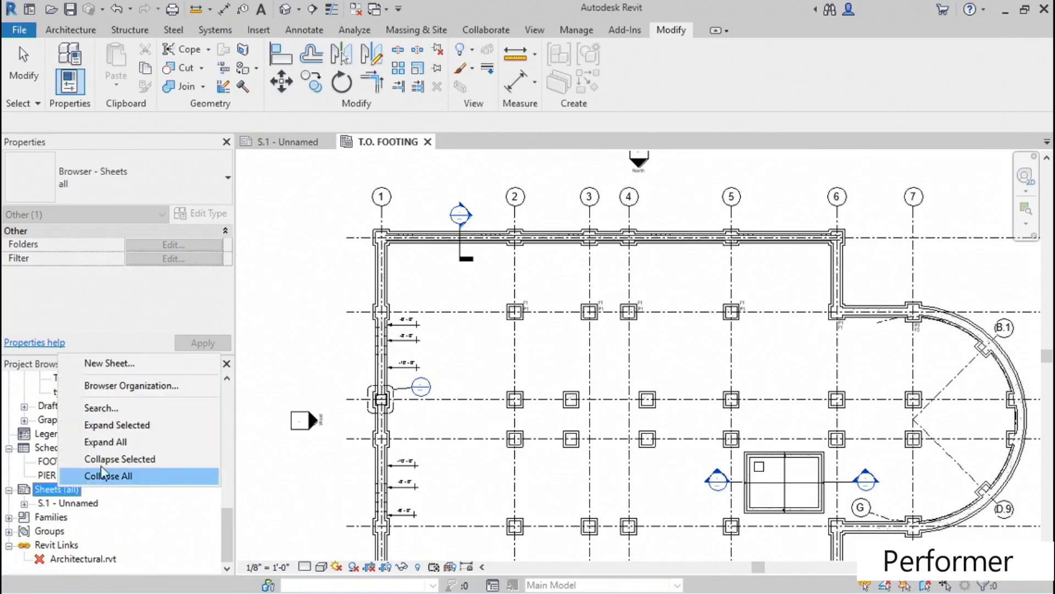
click(129, 364)
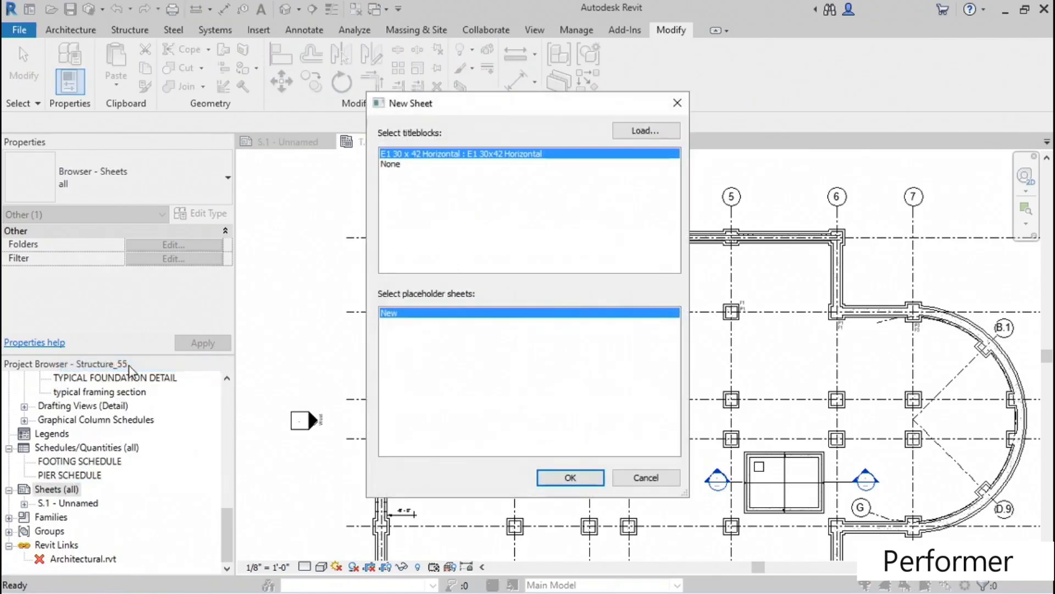
click(572, 477)
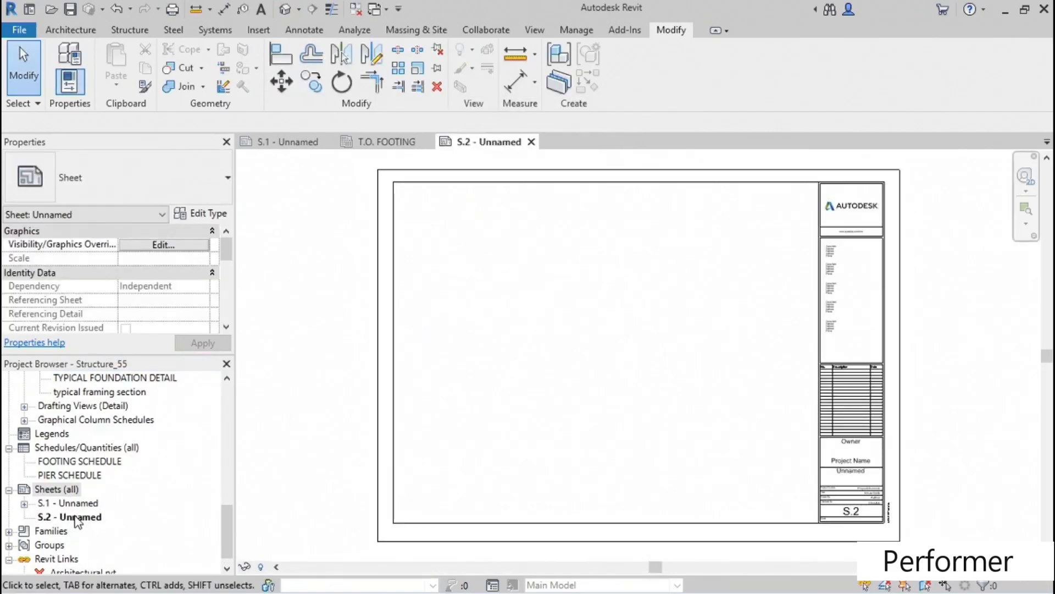
Set the new sheet's number to S-101 and its name to FOUNDATION PLAN.
right_click(77, 520)
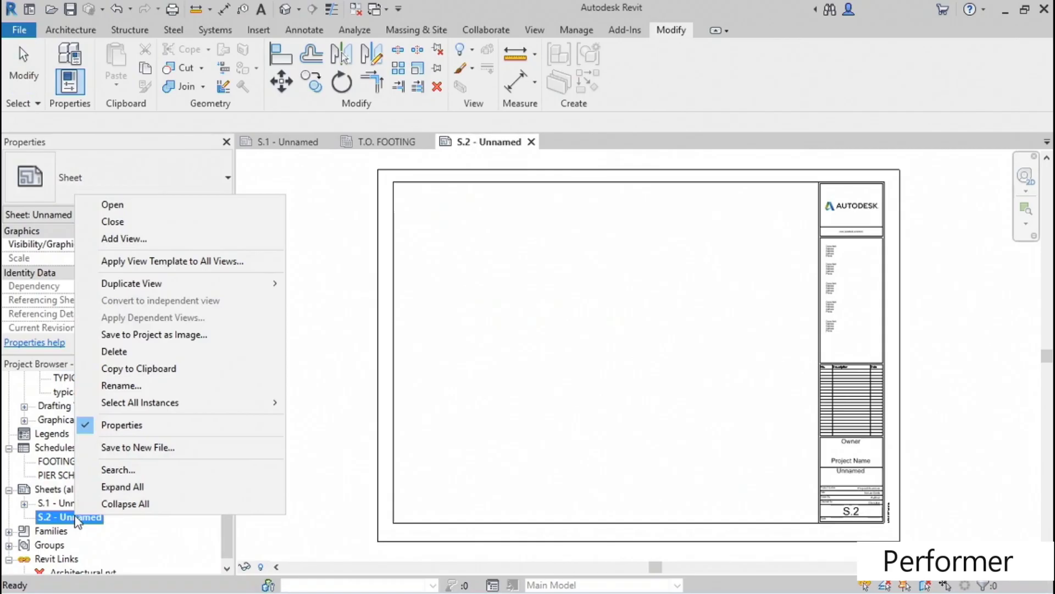
click(126, 385)
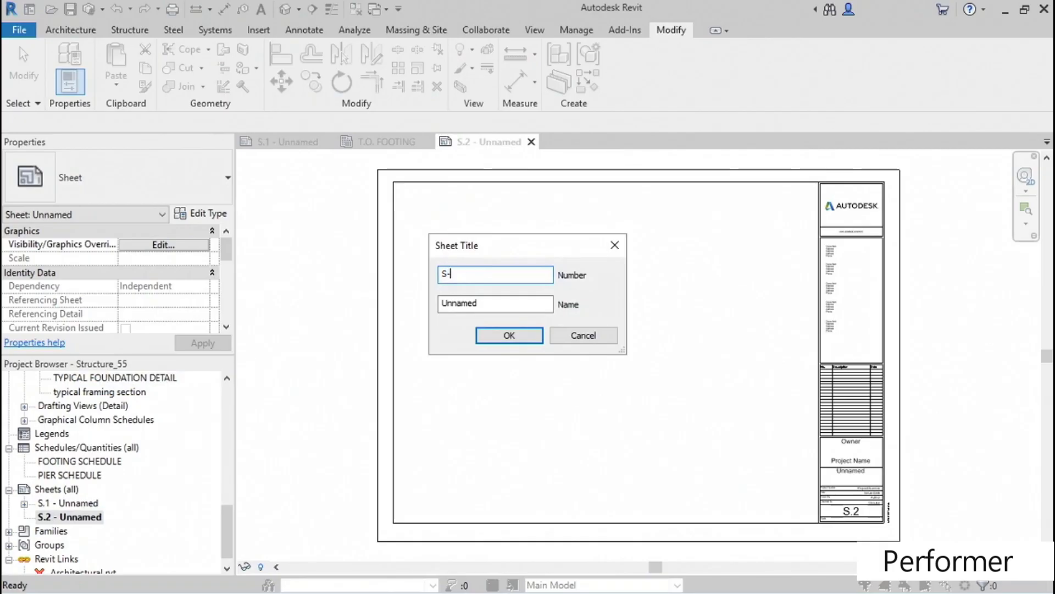
text(S-101)
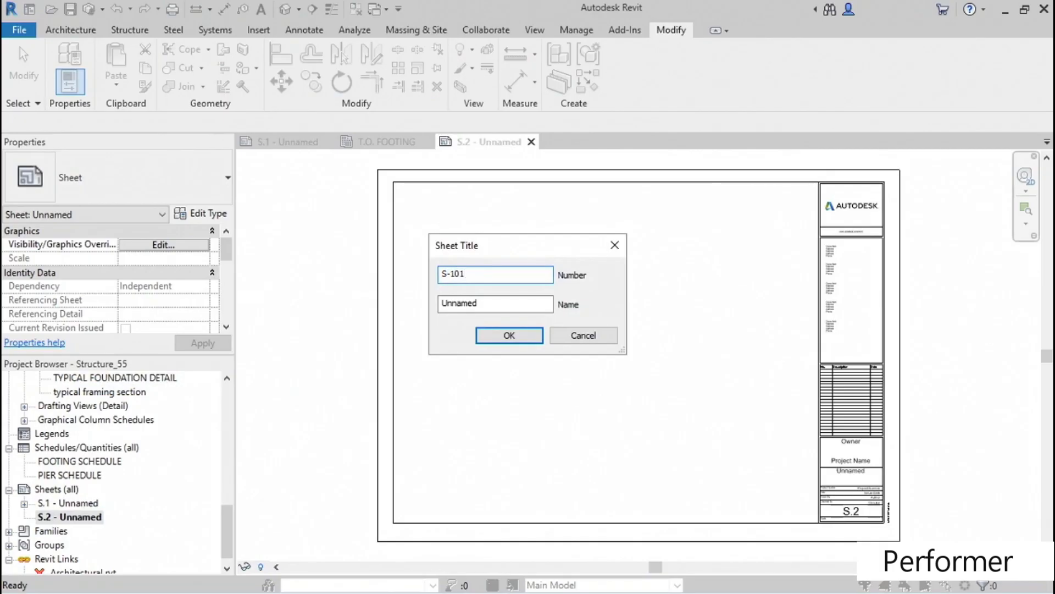
click(470, 304)
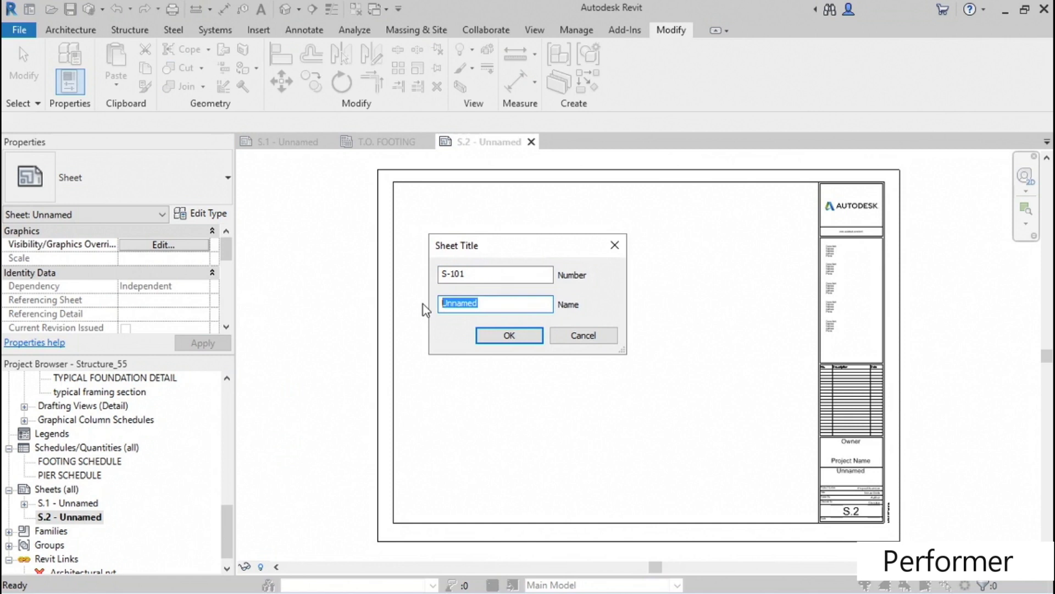
text(FOUN)
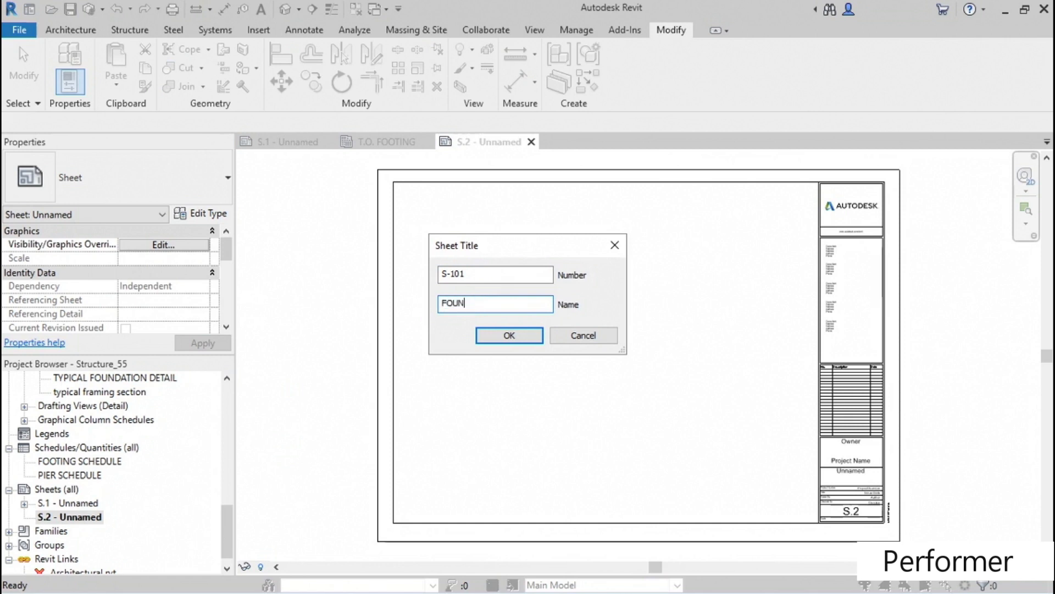
text(DATION PLAN)
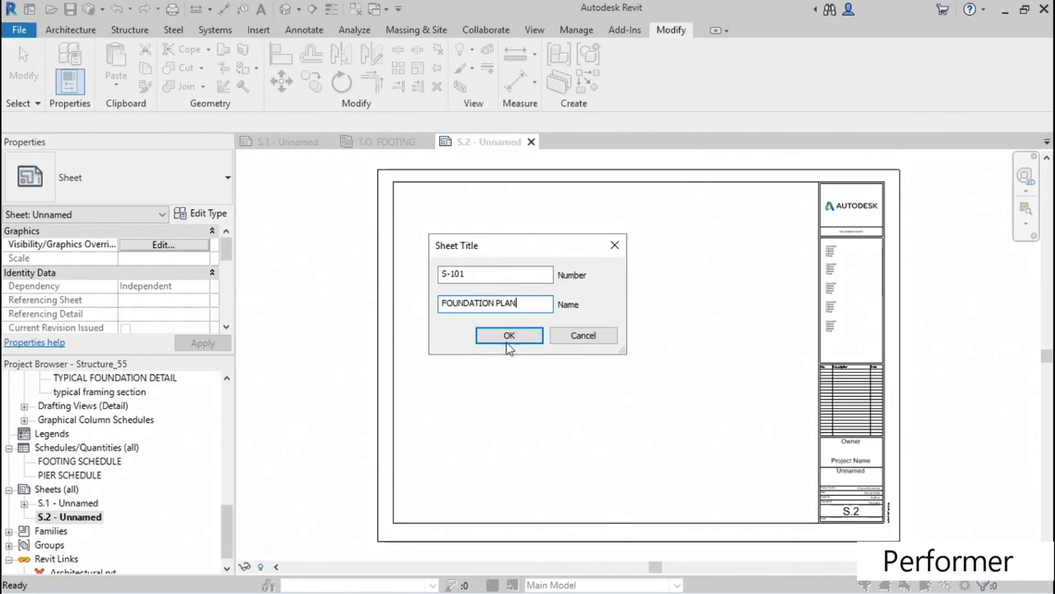
click(521, 335)
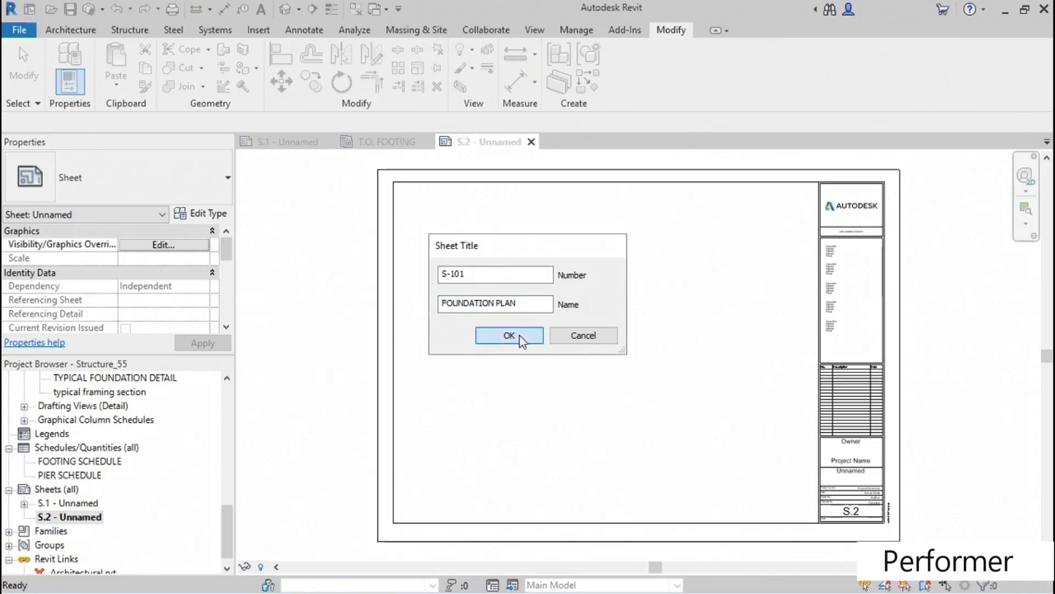
Place the T.O. FOOTING structural plan on sheet S-101, in the lower part of the drawing area.
drag(222, 531, 228, 476)
drag(227, 456, 123, 428)
click(92, 407)
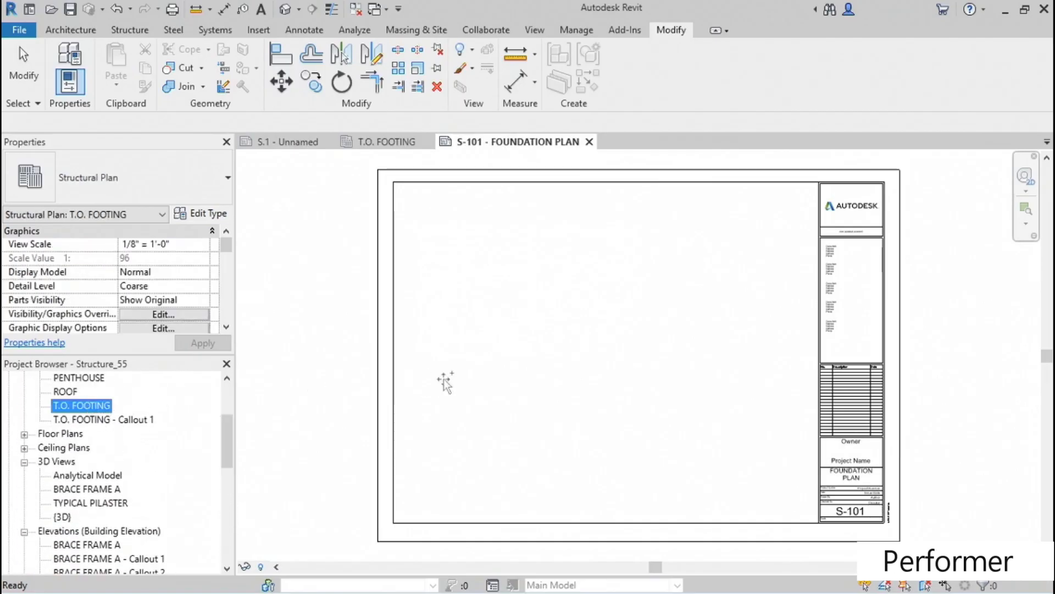
drag(92, 407, 592, 378)
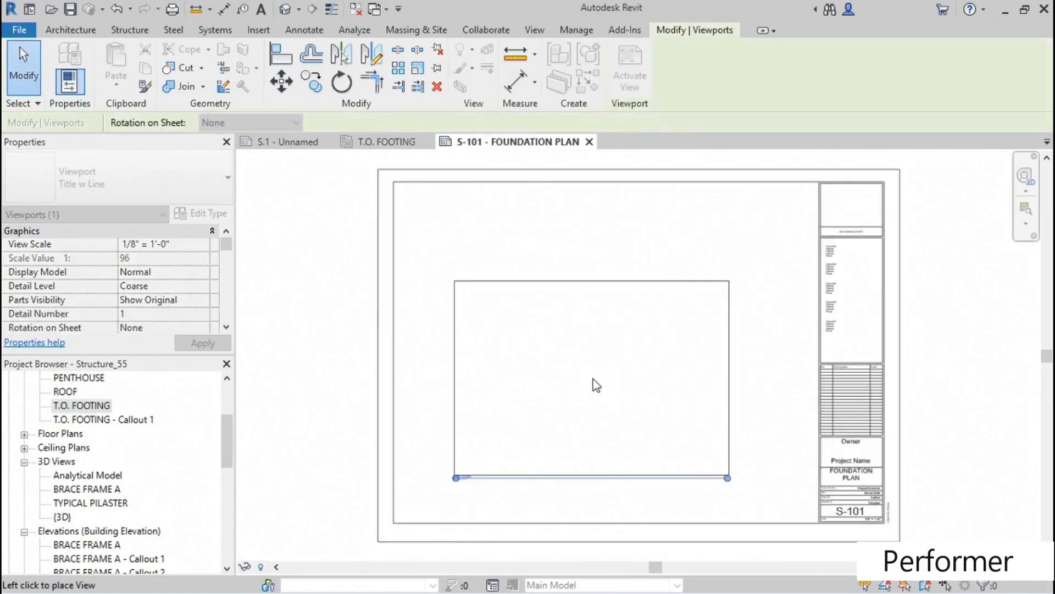
click(545, 412)
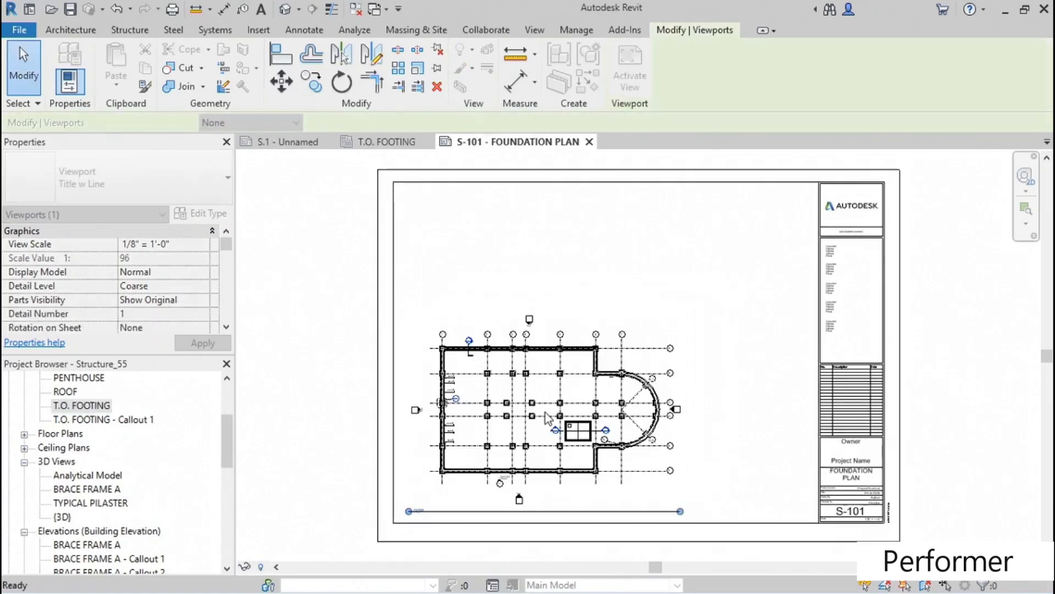
Place the FOOTING SCHEDULE on sheet S-101, in the free area between the foundation plan and the title block.
key(Escape)
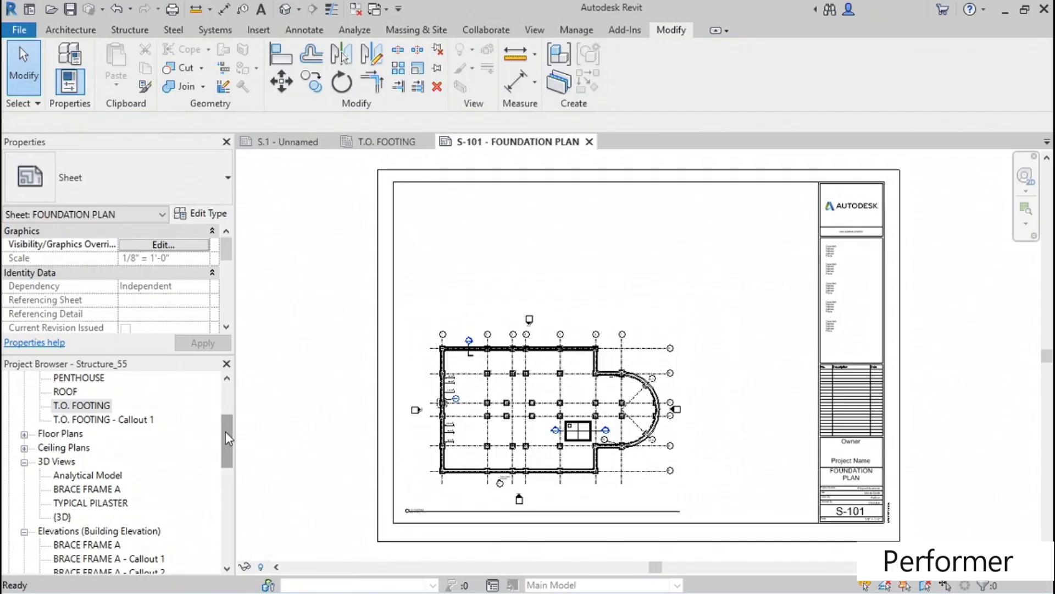
drag(225, 430, 215, 513)
drag(78, 490, 715, 270)
click(715, 271)
scroll(681, 269, up, 4)
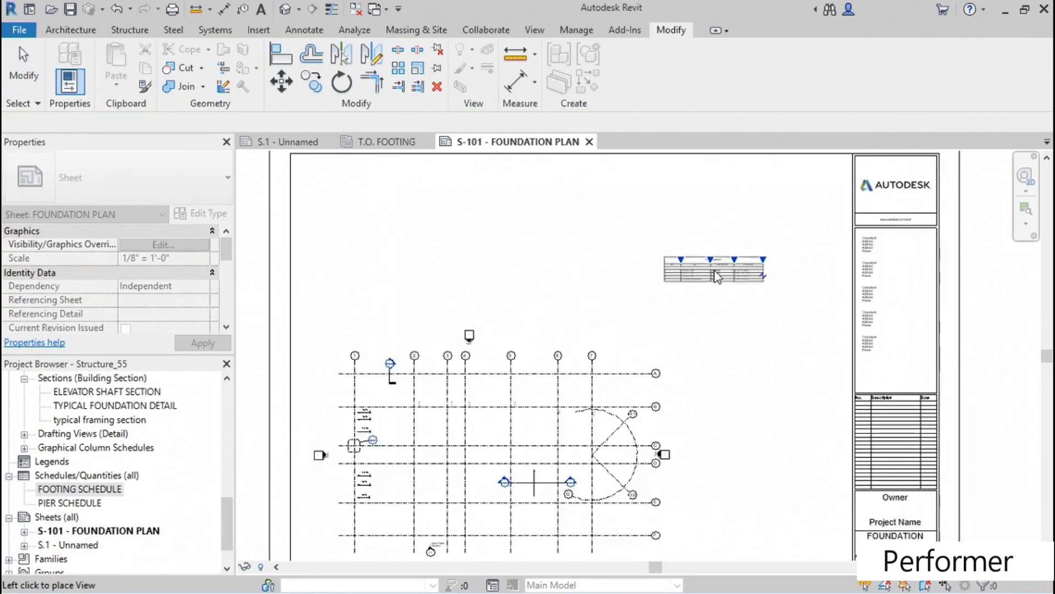
click(798, 358)
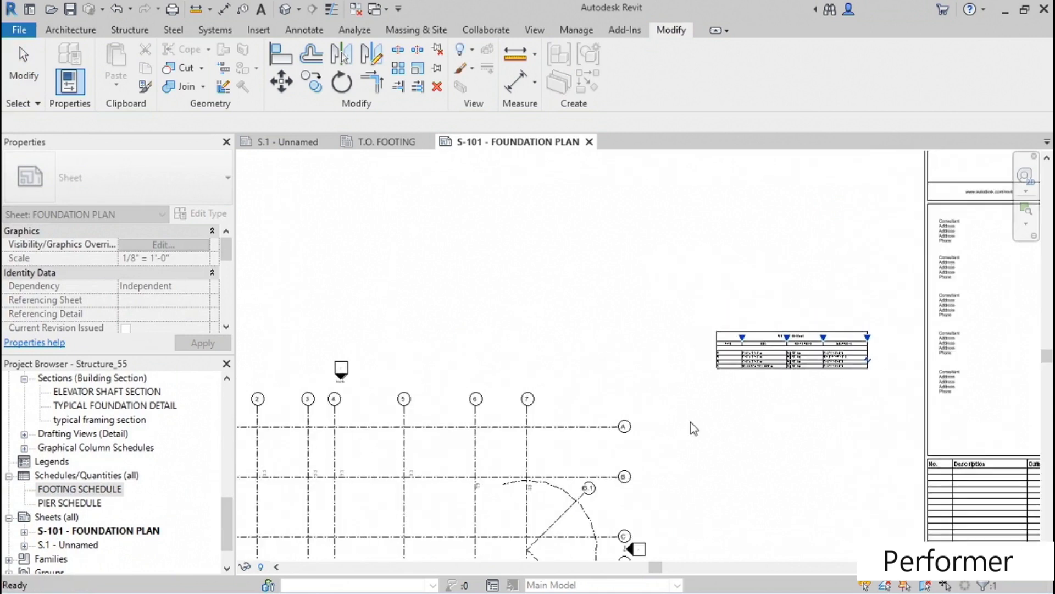
Place the PIER SCHEDULE just below the footing schedule on the sheet, aligned with its left edge.
drag(77, 507, 764, 448)
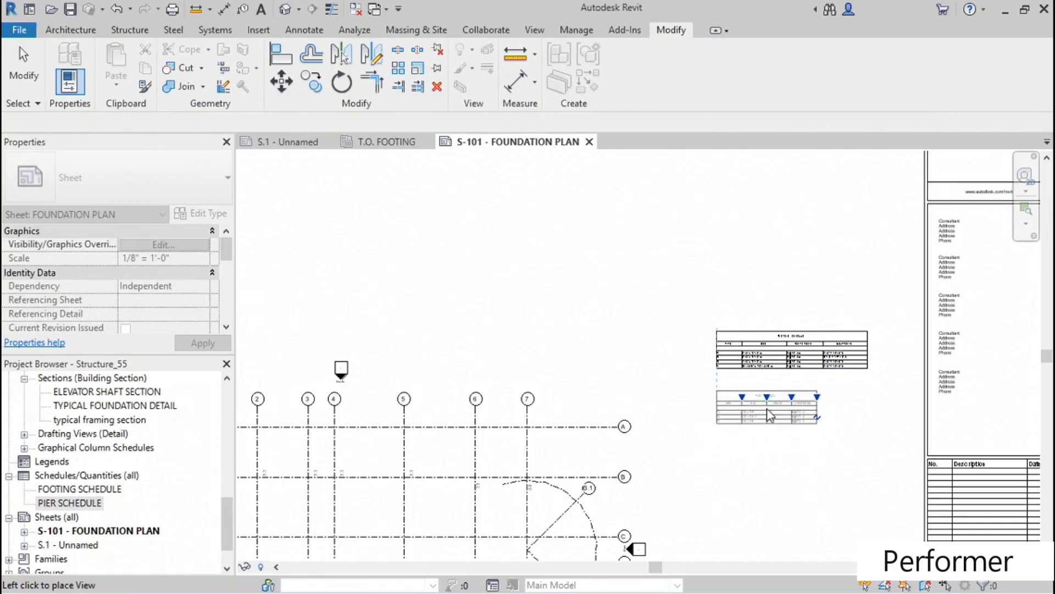
click(769, 411)
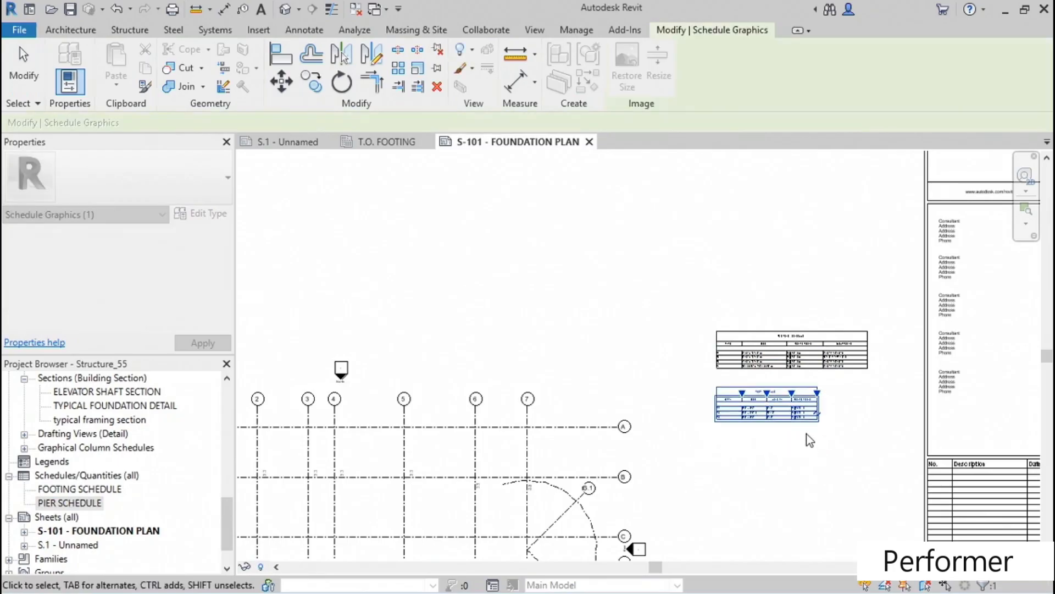
scroll(807, 440, up, 4)
click(806, 440)
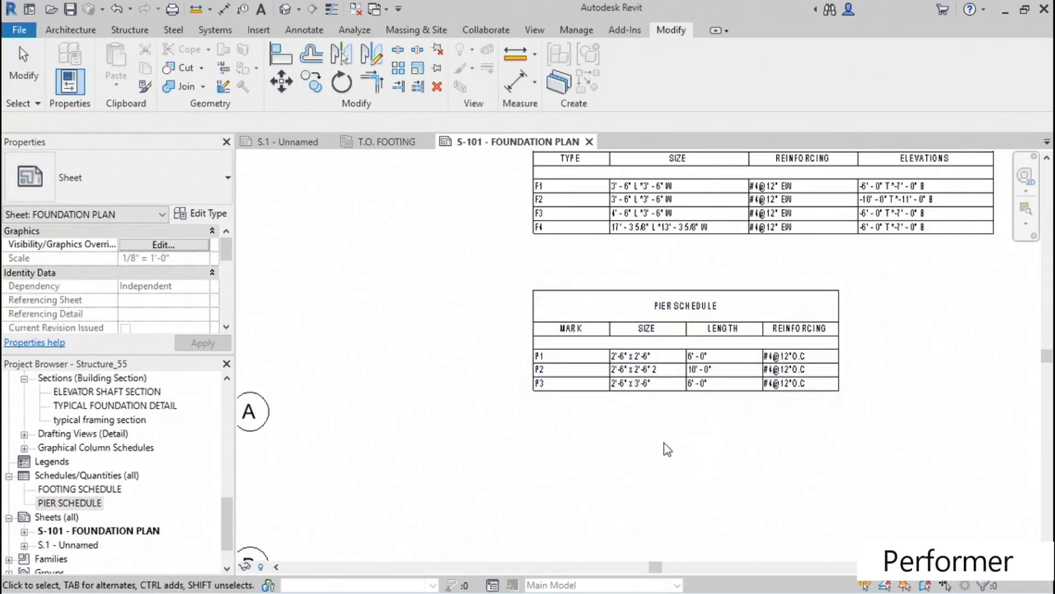
scroll(648, 431, down, 3)
scroll(553, 425, down, 2)
middle_drag(406, 505, 561, 403)
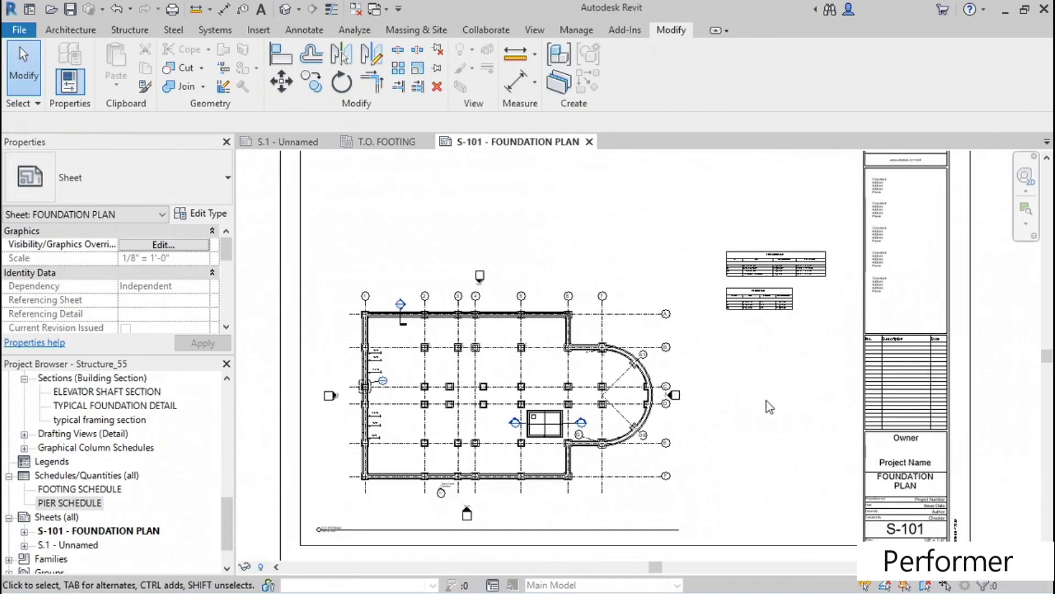
scroll(737, 396, down, 3)
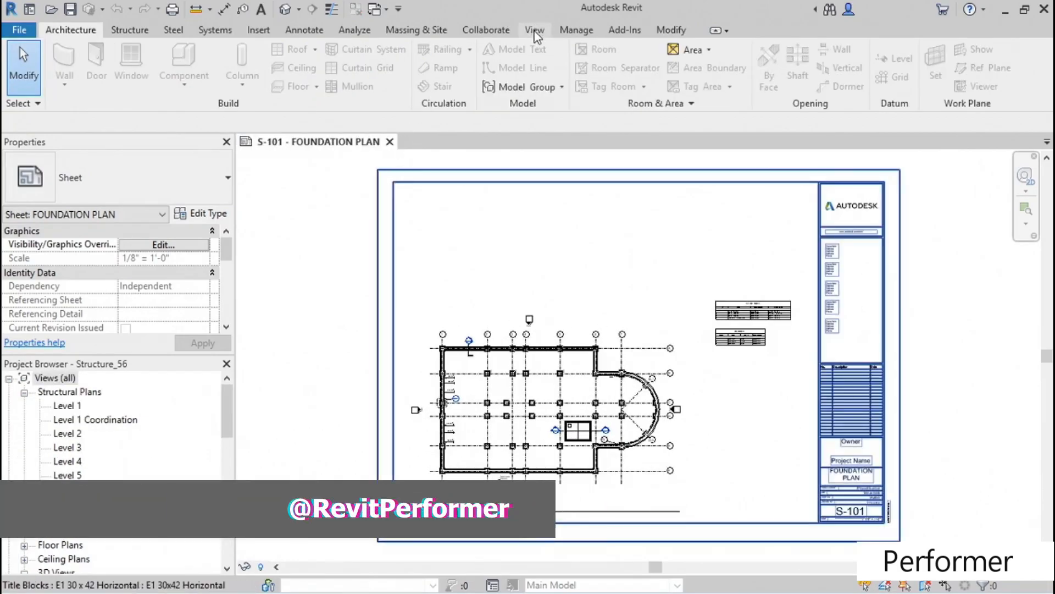
Create a multi-category material takeoff named CAST IN PLACE CONCRETE for the New Construction phase.
click(534, 30)
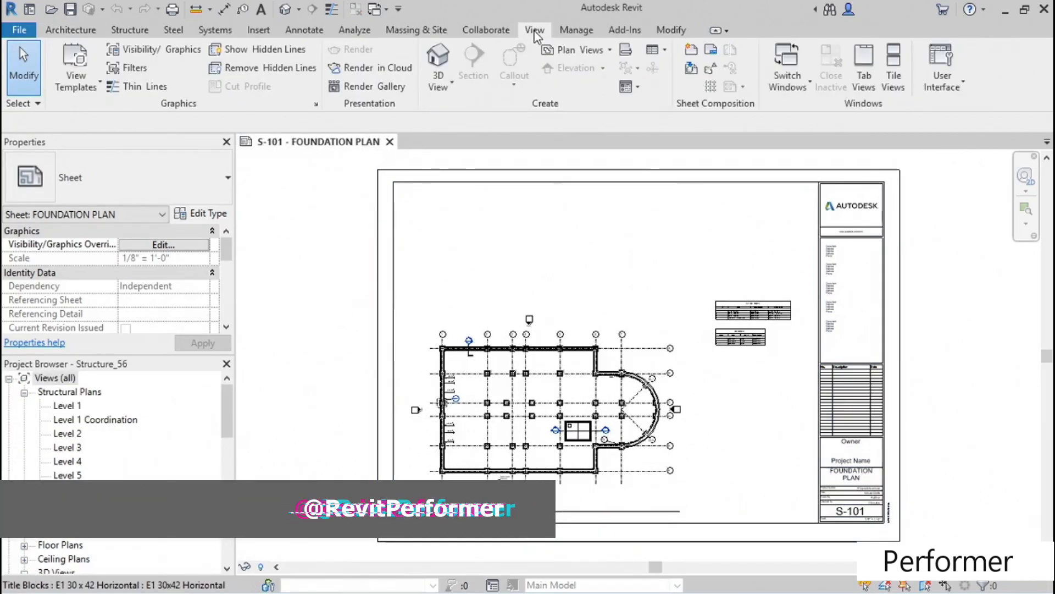
click(665, 50)
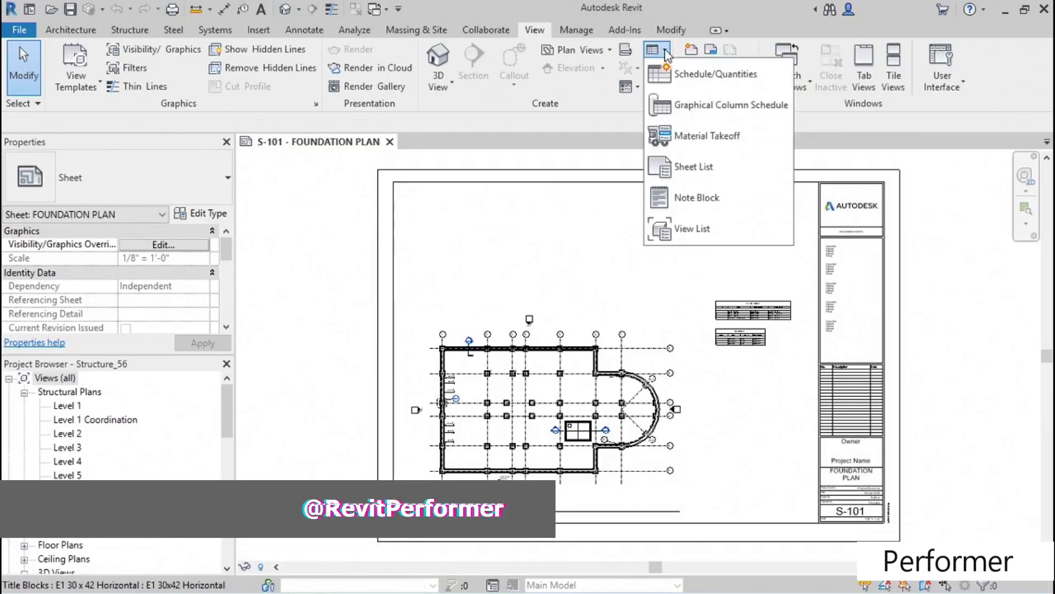
click(703, 146)
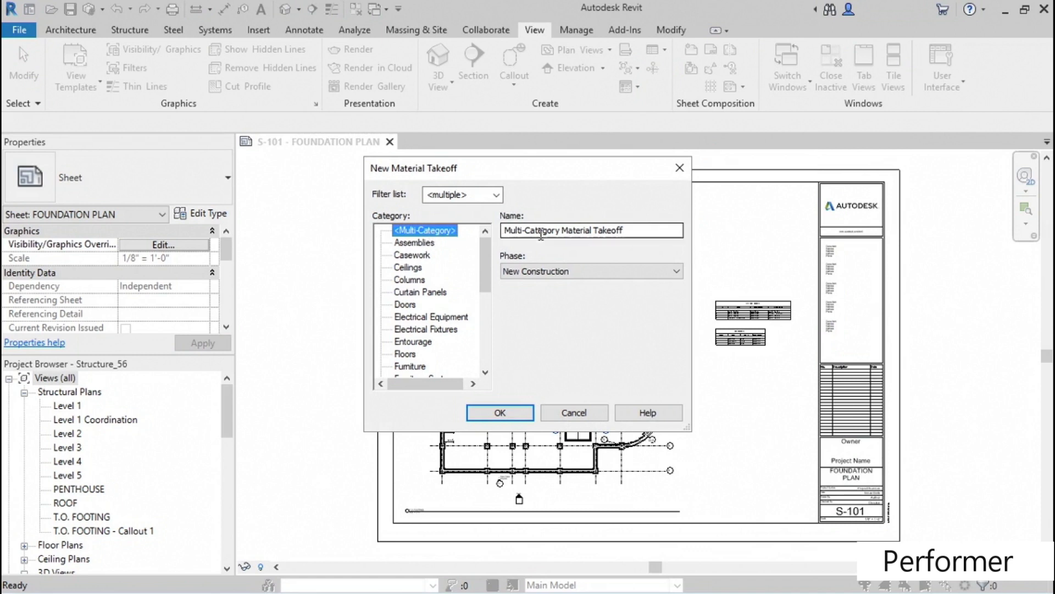
click(642, 231)
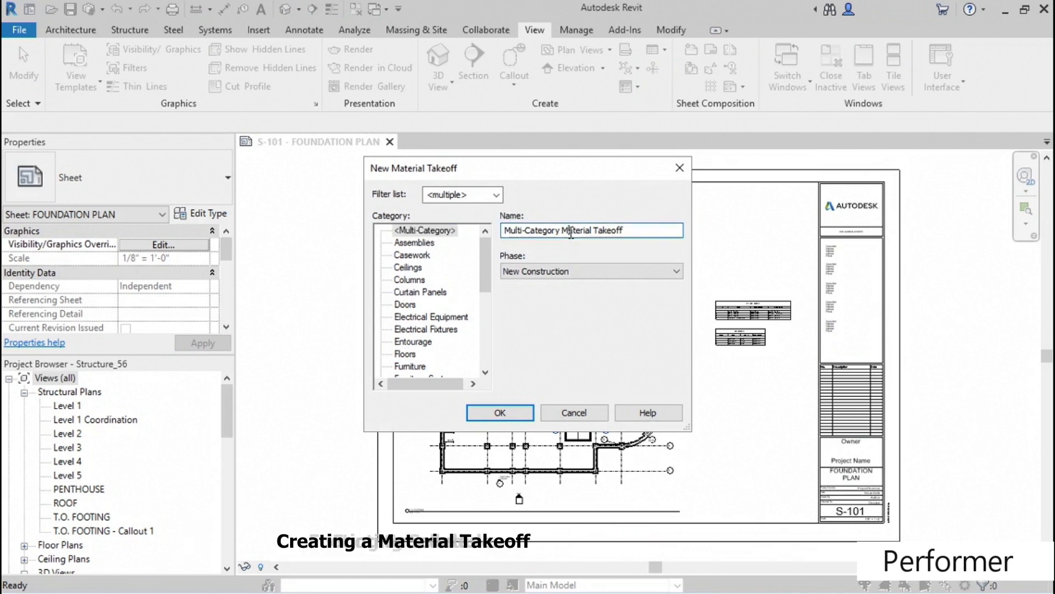
drag(642, 231, 510, 235)
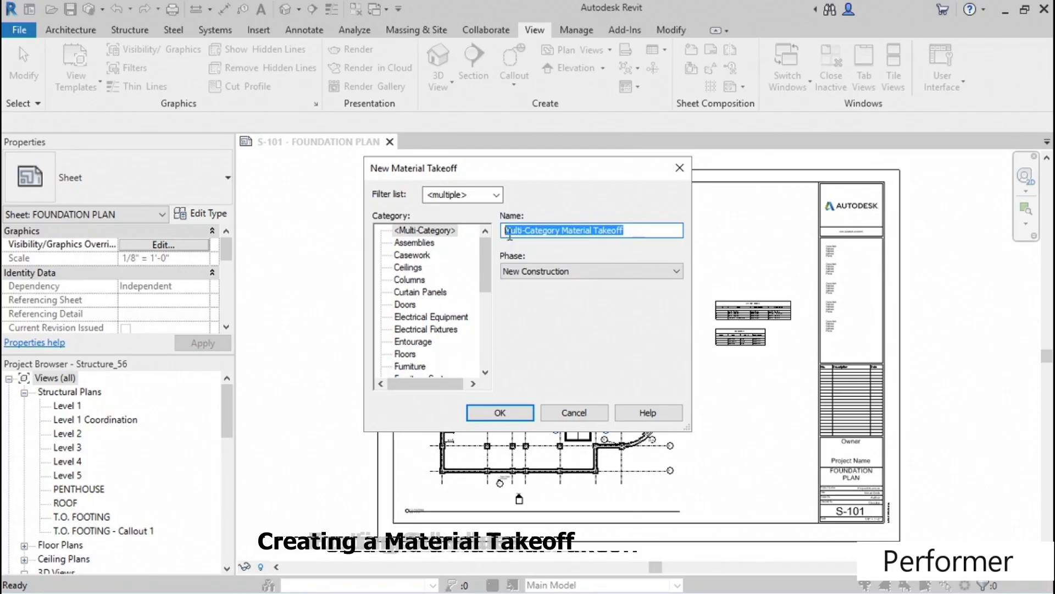
text(C)
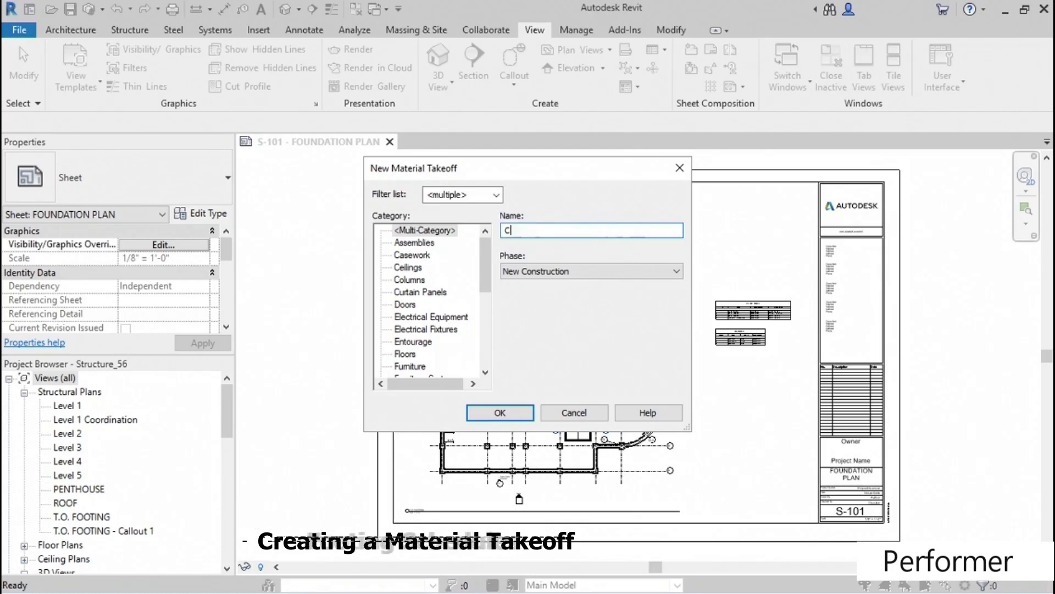
text(AST IN P)
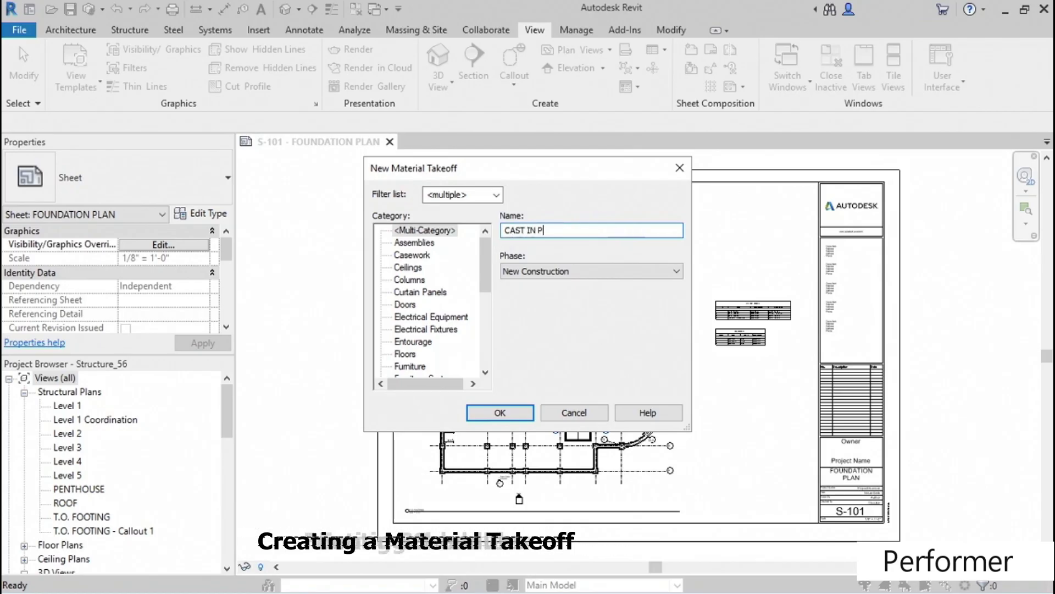
text(LACE CONCRETE)
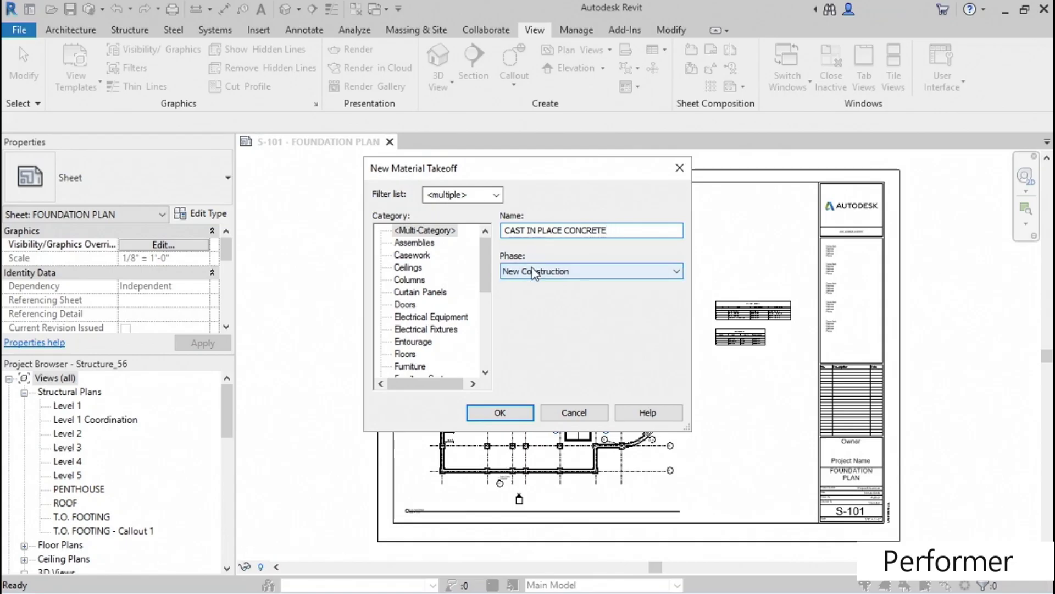
click(501, 413)
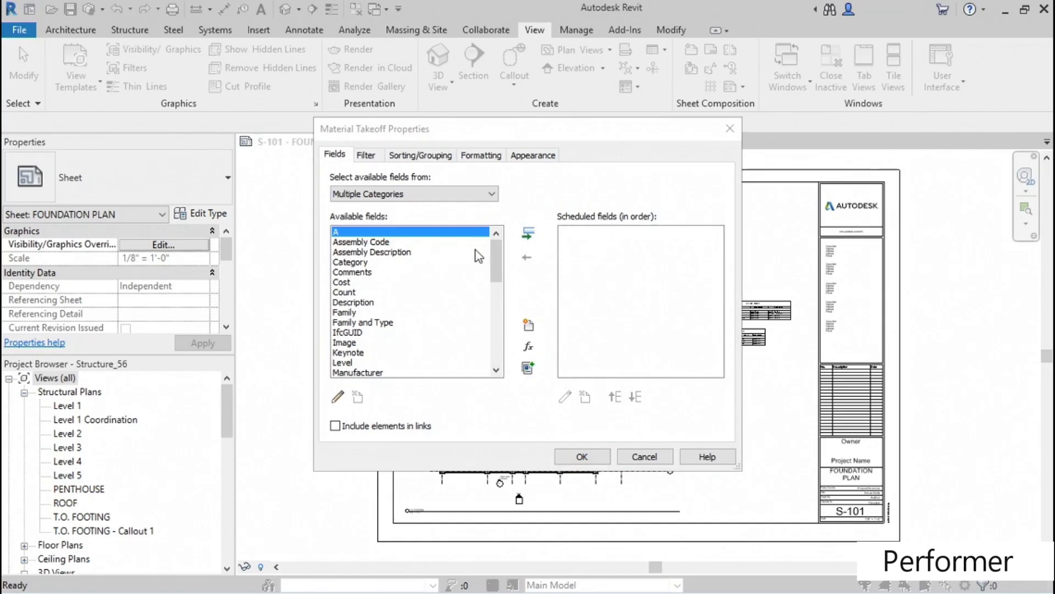
Add Family and Type and Material: Name to the material takeoff's scheduled fields.
mouse_move(493, 249)
mouse_down()
mouse_move(500, 292)
mouse_move(500, 250)
mouse_up()
click(379, 323)
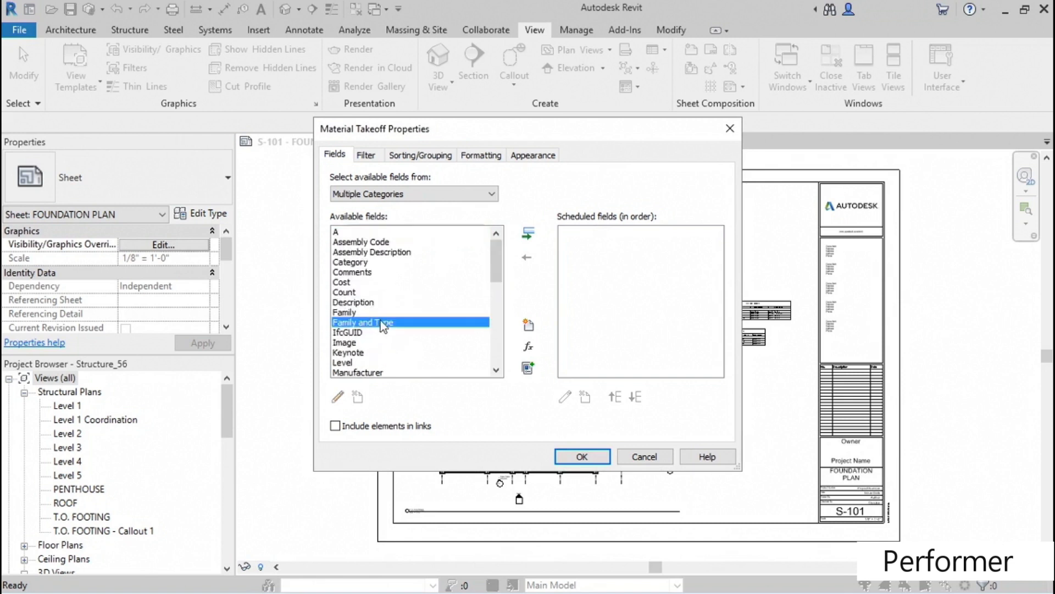
click(529, 234)
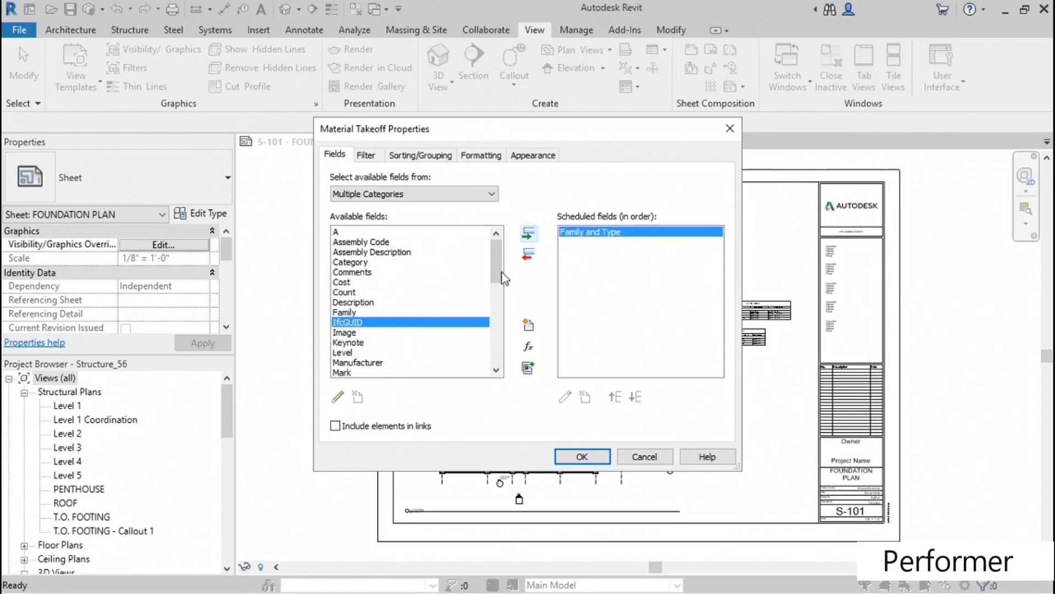
drag(494, 253, 495, 287)
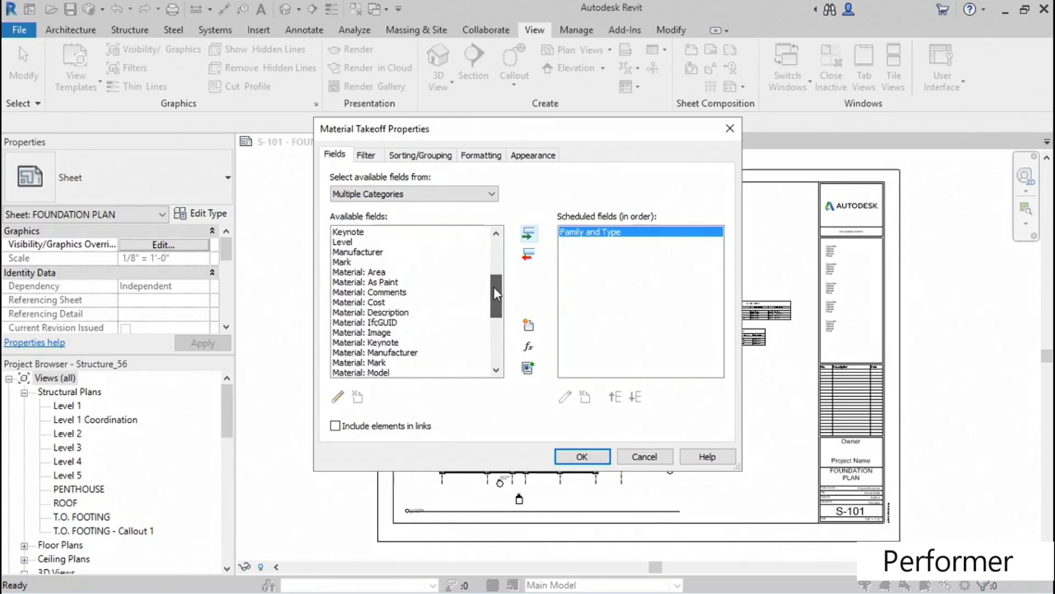
drag(494, 286, 493, 294)
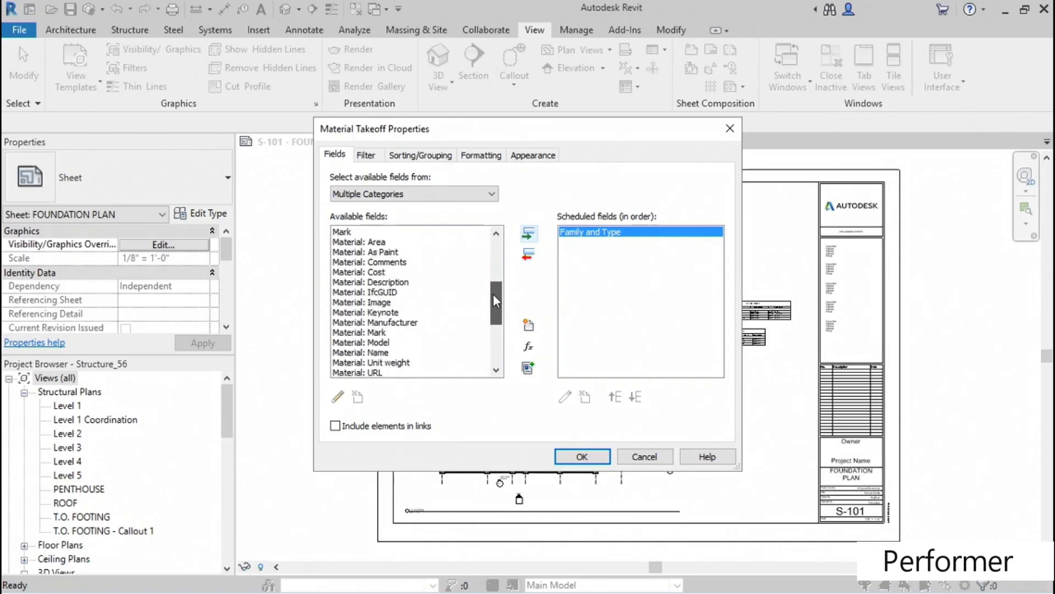
click(376, 353)
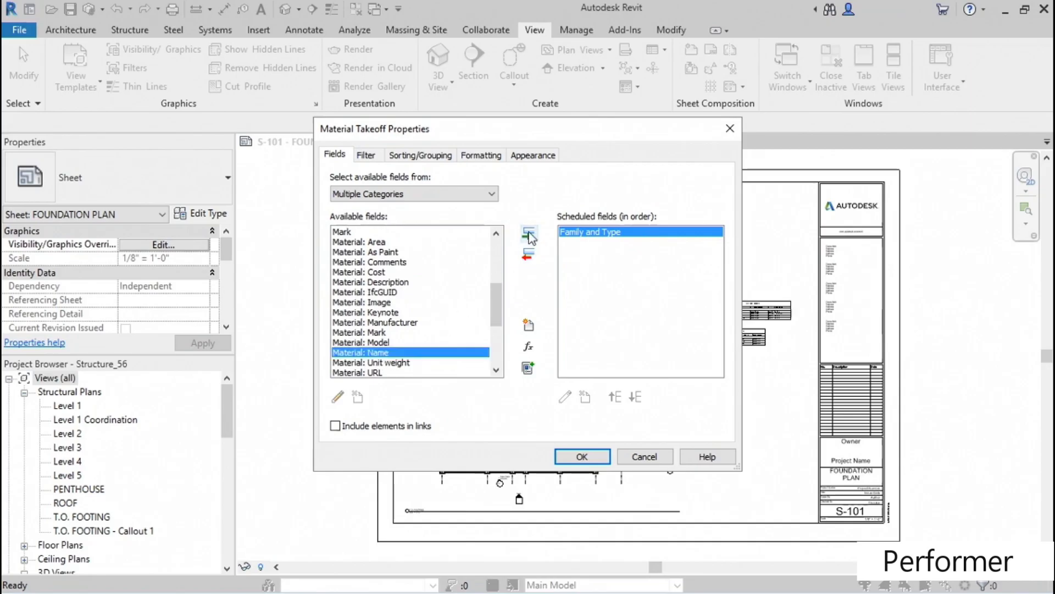
click(528, 234)
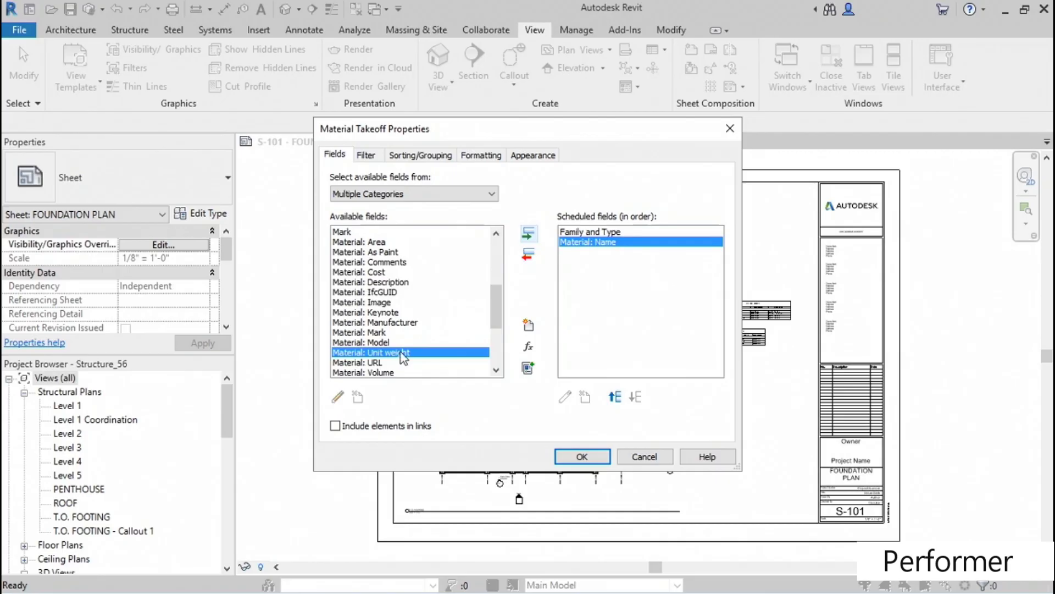
Add Material: Volume and Material: Area to the takeoff's scheduled fields, below the material name.
drag(494, 304, 496, 306)
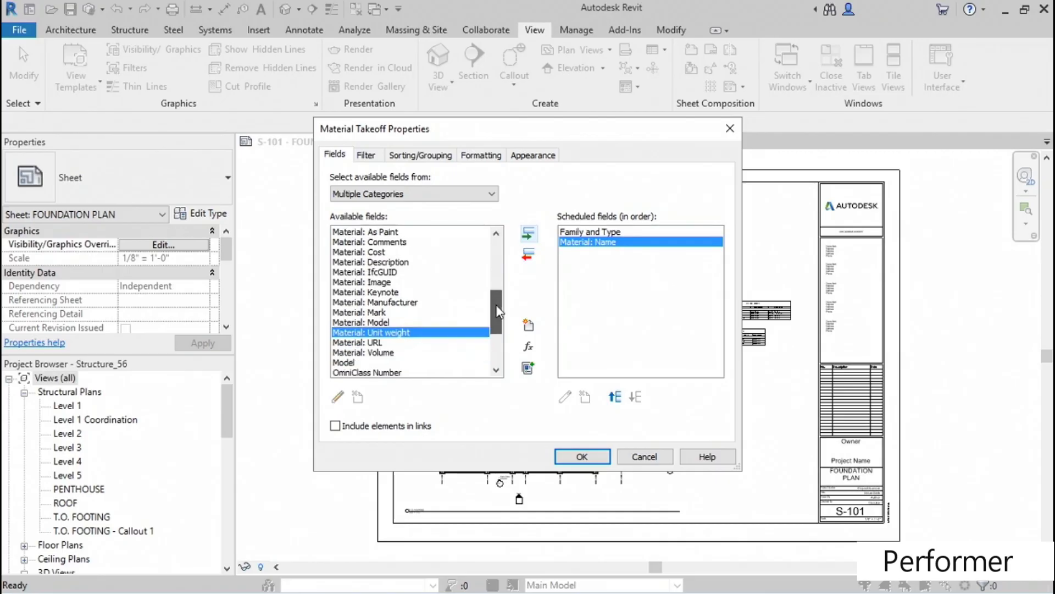
click(377, 354)
click(528, 235)
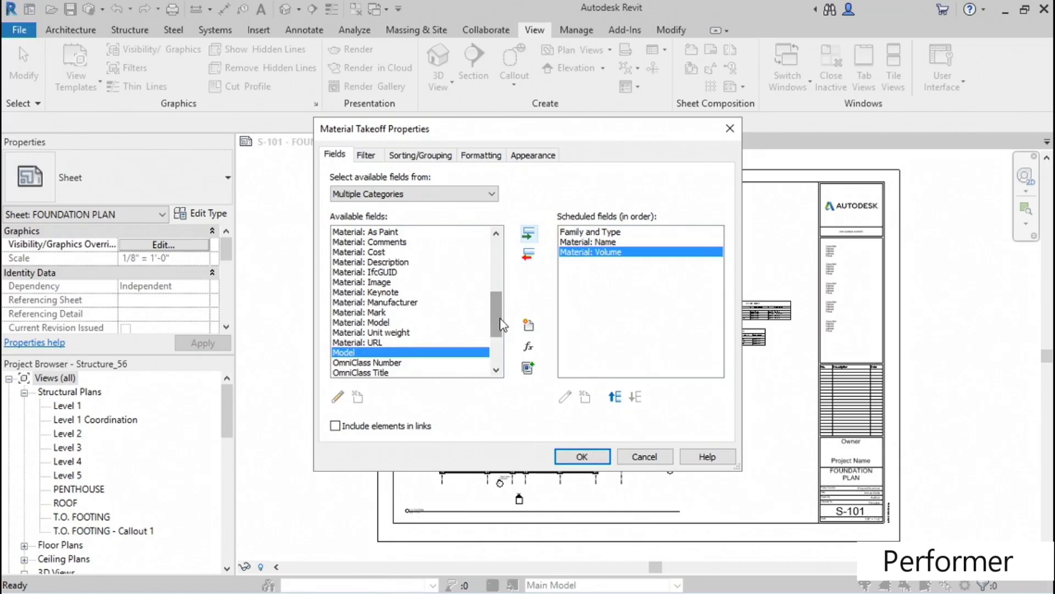
scroll(396, 273, up, 2)
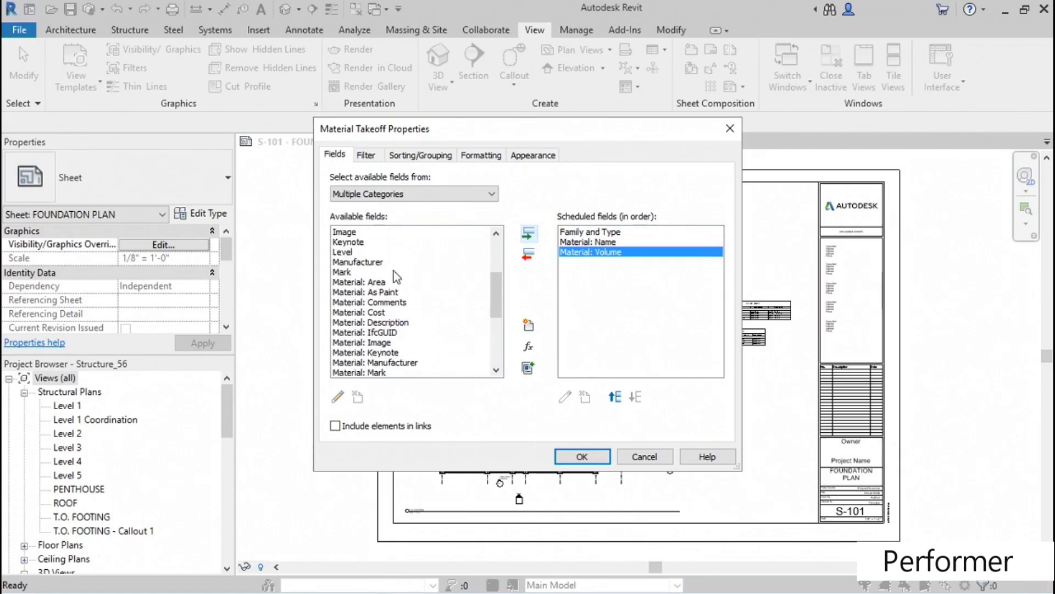
click(380, 282)
click(528, 233)
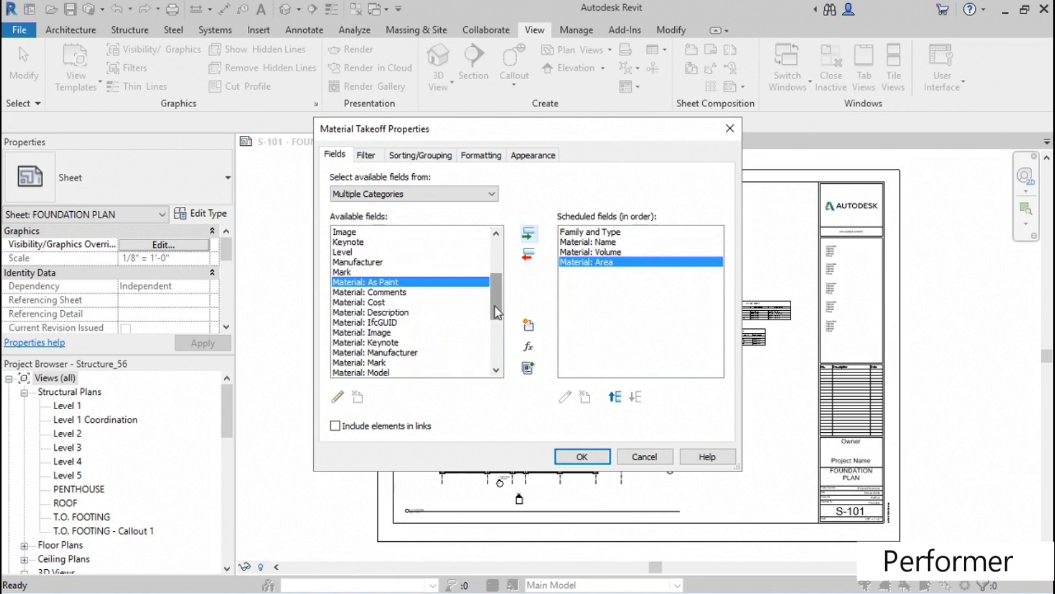
Add Count as the last scheduled field and generate the material takeoff.
drag(501, 311, 501, 281)
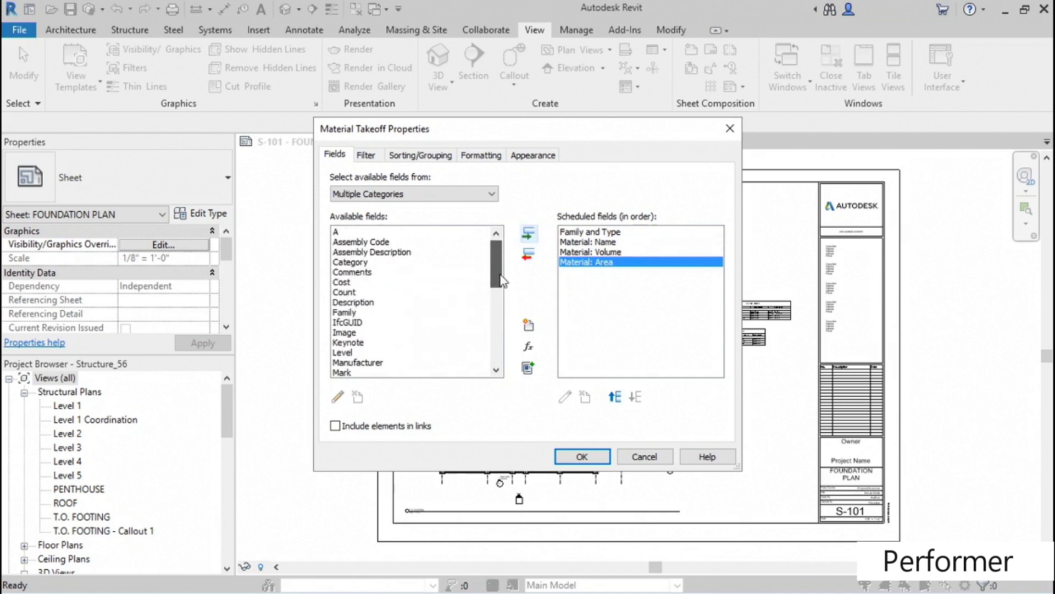
click(349, 293)
click(529, 235)
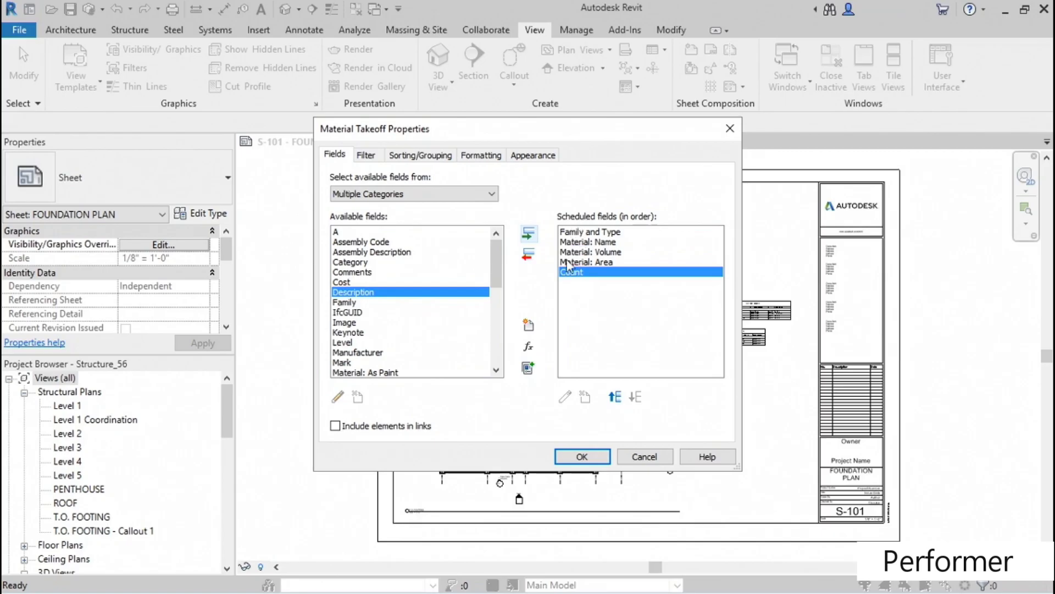
click(580, 457)
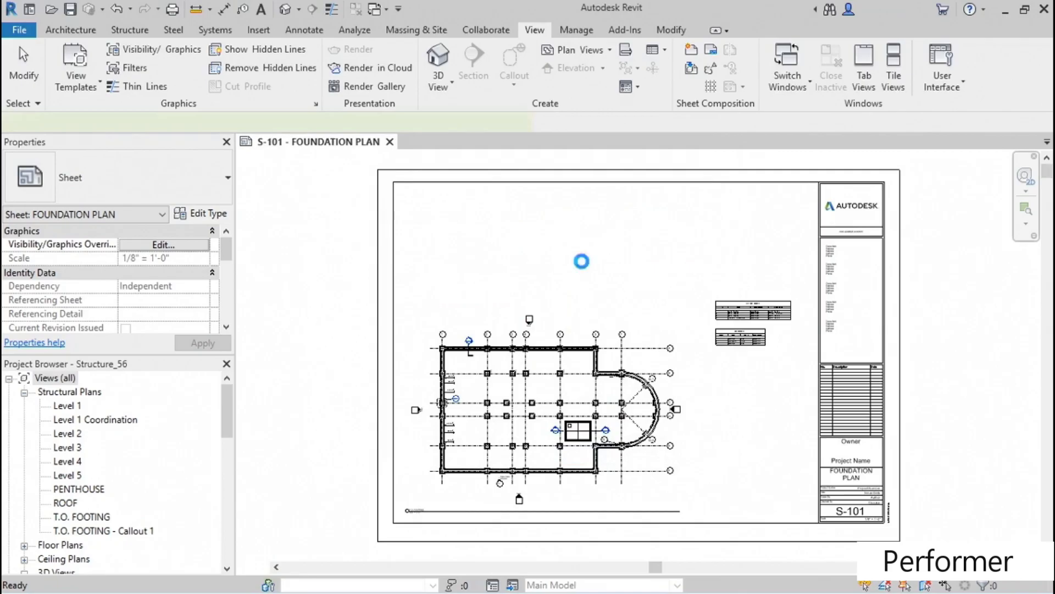